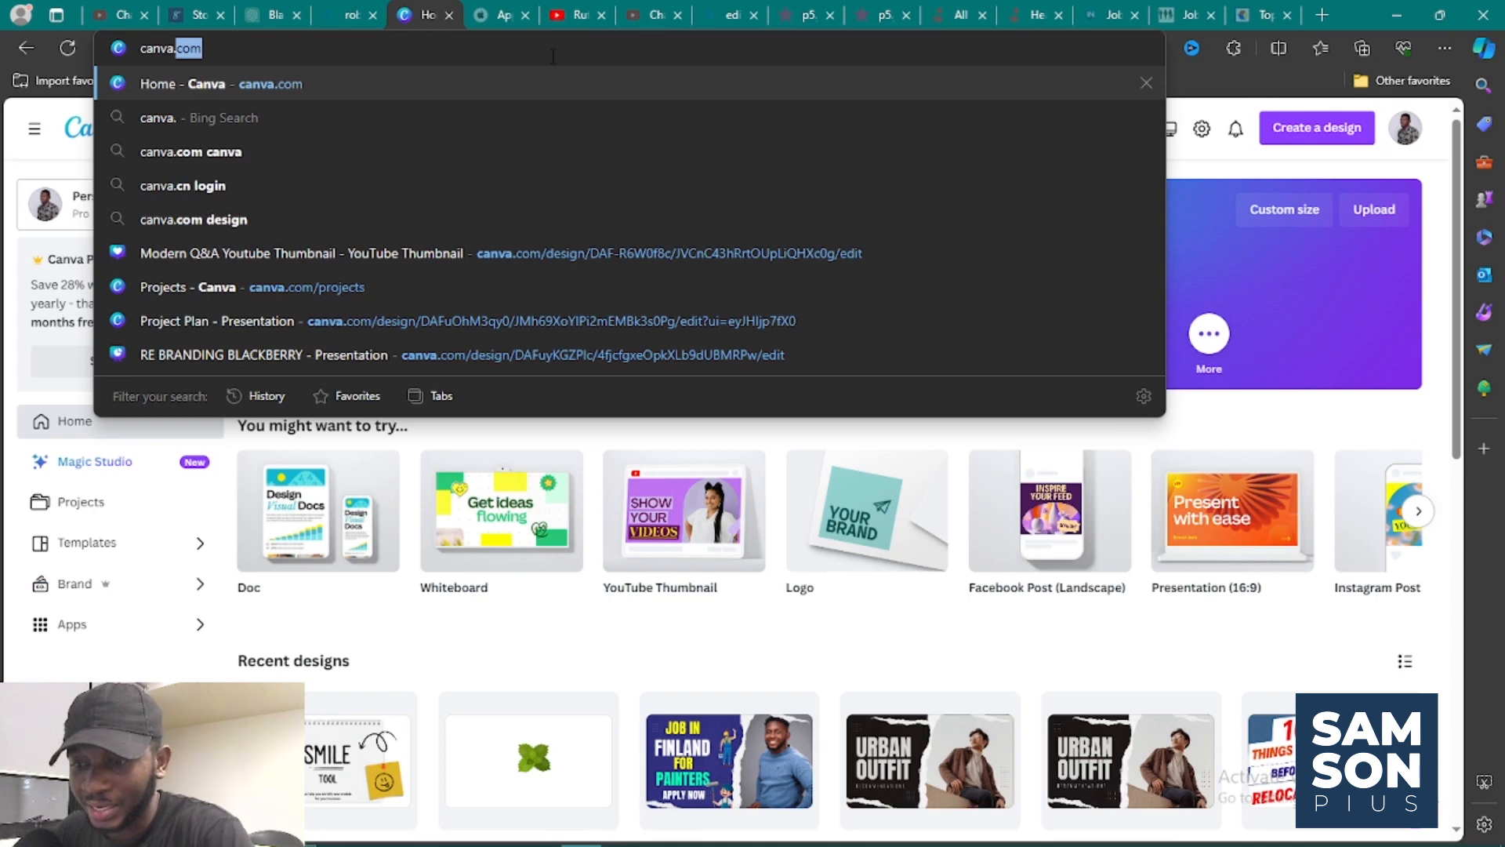
Load the canva.com home page in the browser.
{"action": "type", "text": "com"}
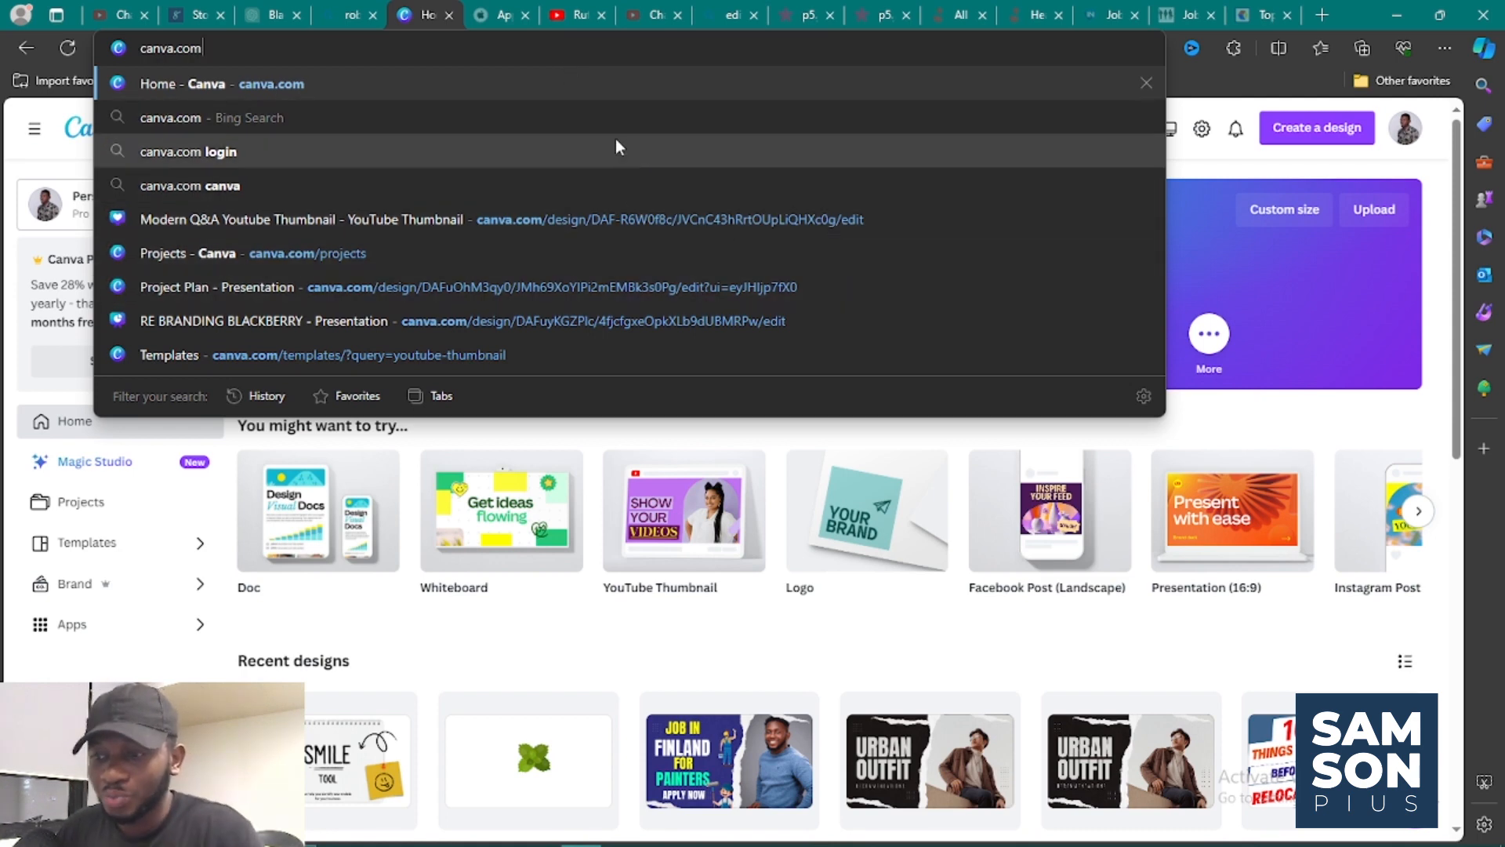
{"action": "key", "text": "Return"}
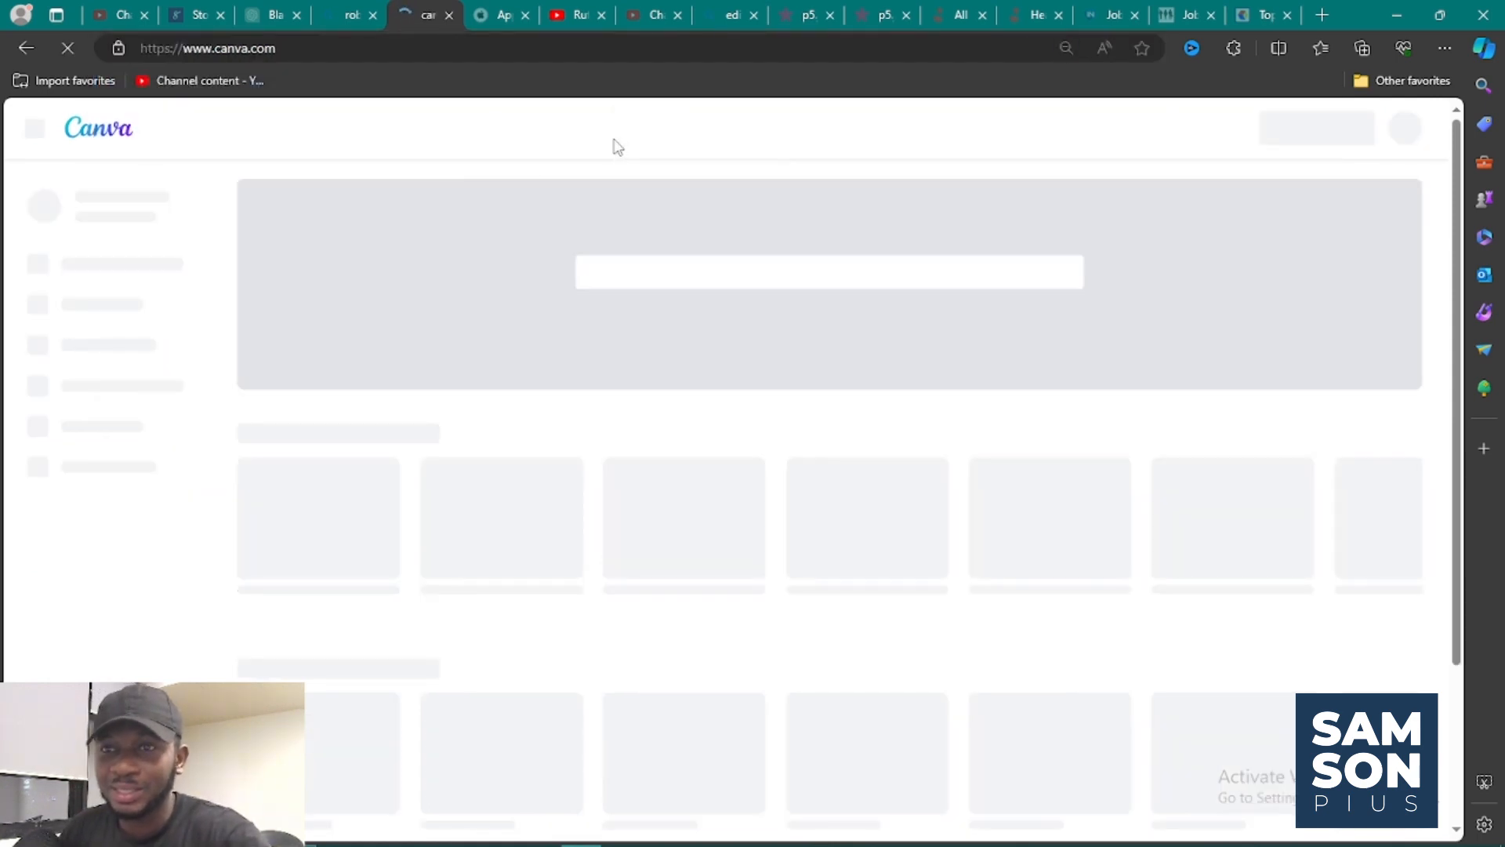
{"action": "mouse_move", "coordinate": [618, 146]}
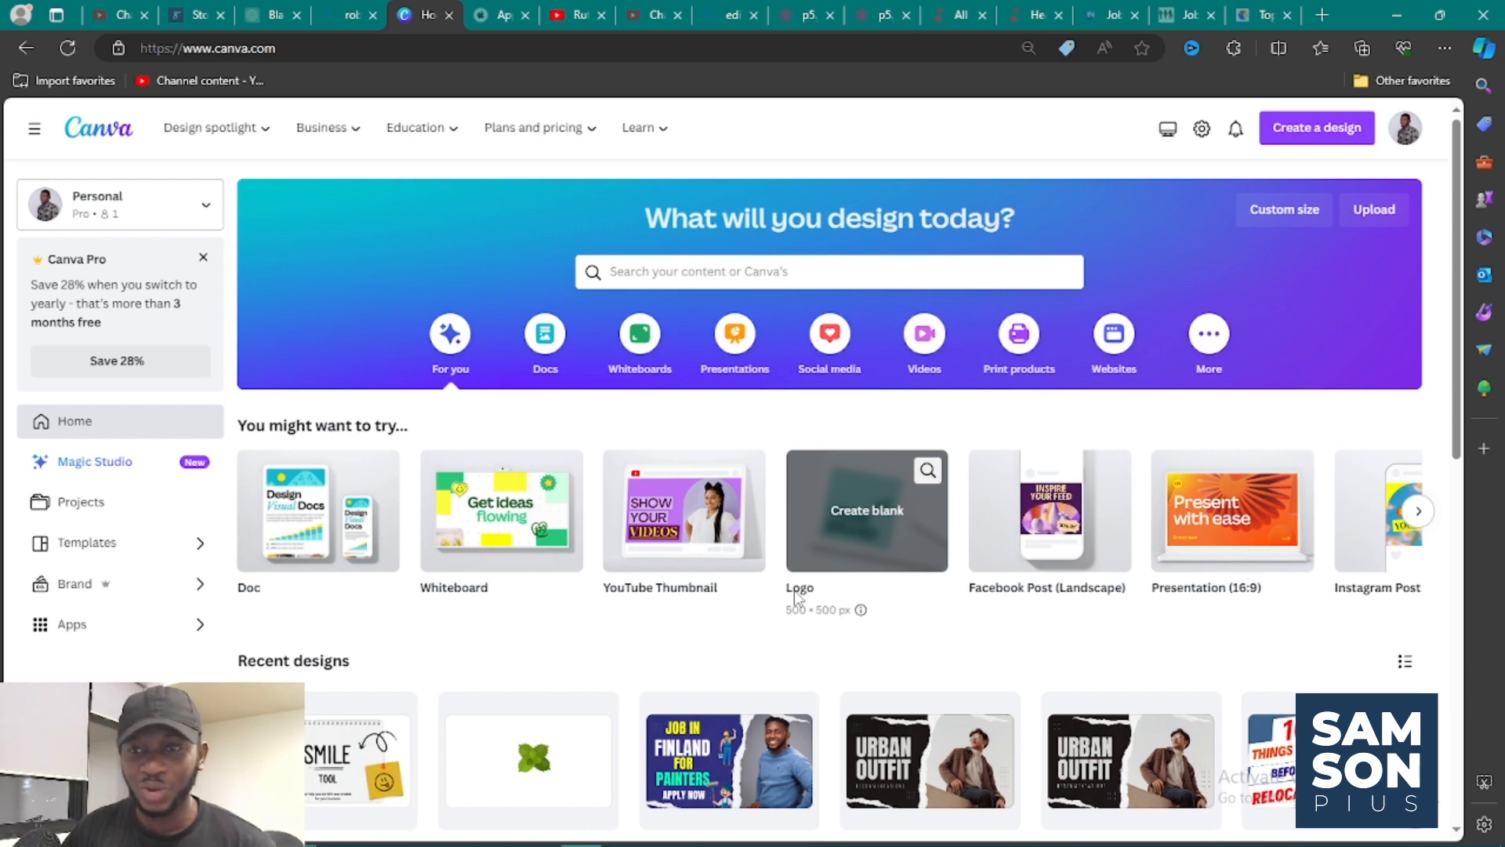
{"action": "scroll", "coordinate": [796, 600], "scroll_direction": "down", "scroll_amount": 2}
{"action": "scroll", "coordinate": [786, 619], "scroll_direction": "up", "scroll_amount": 2}
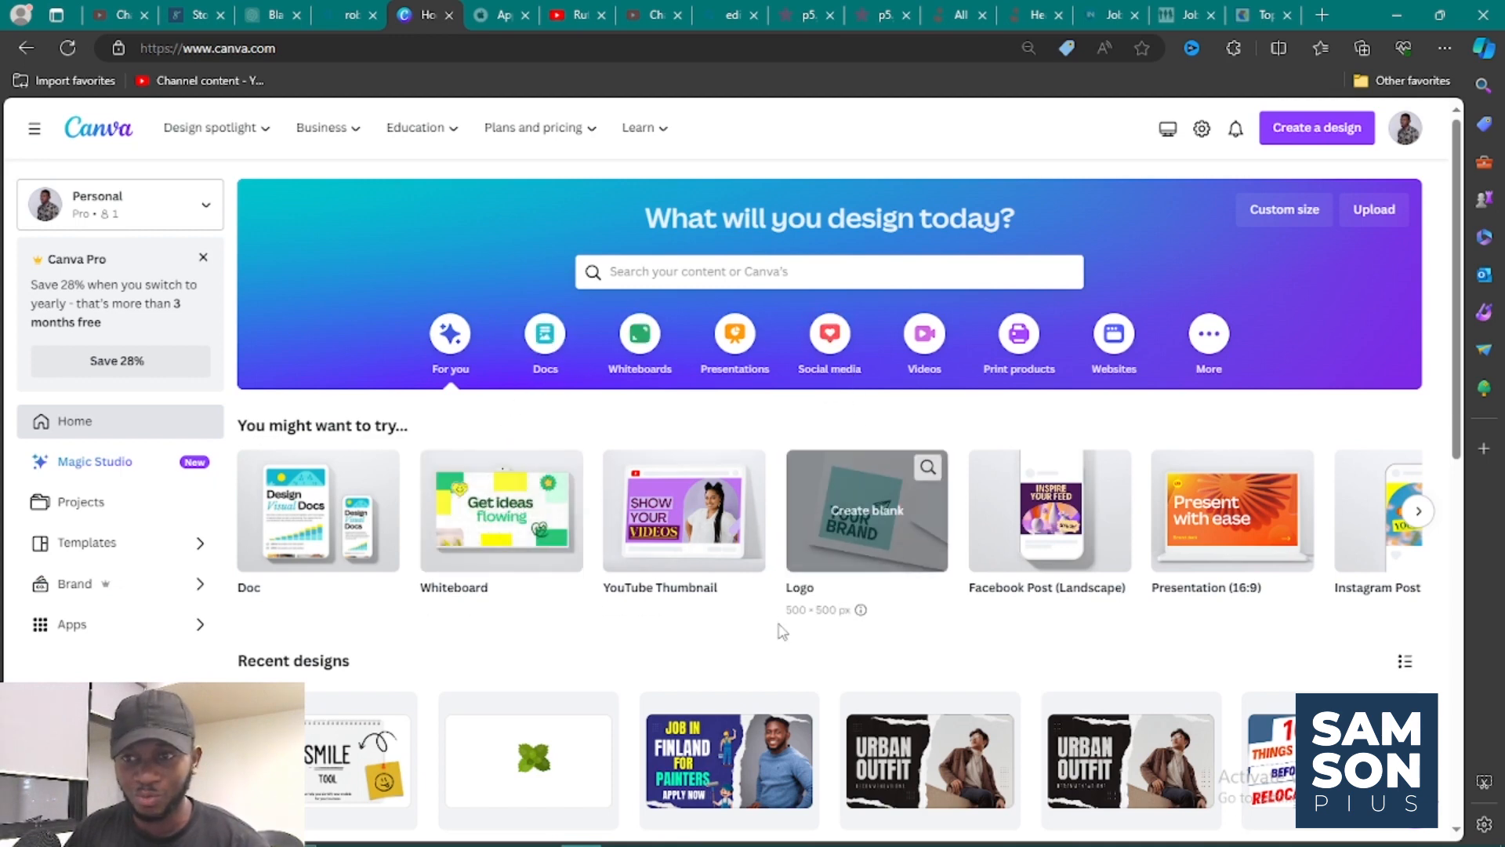
{"action": "left_click", "coordinate": [800, 273]}
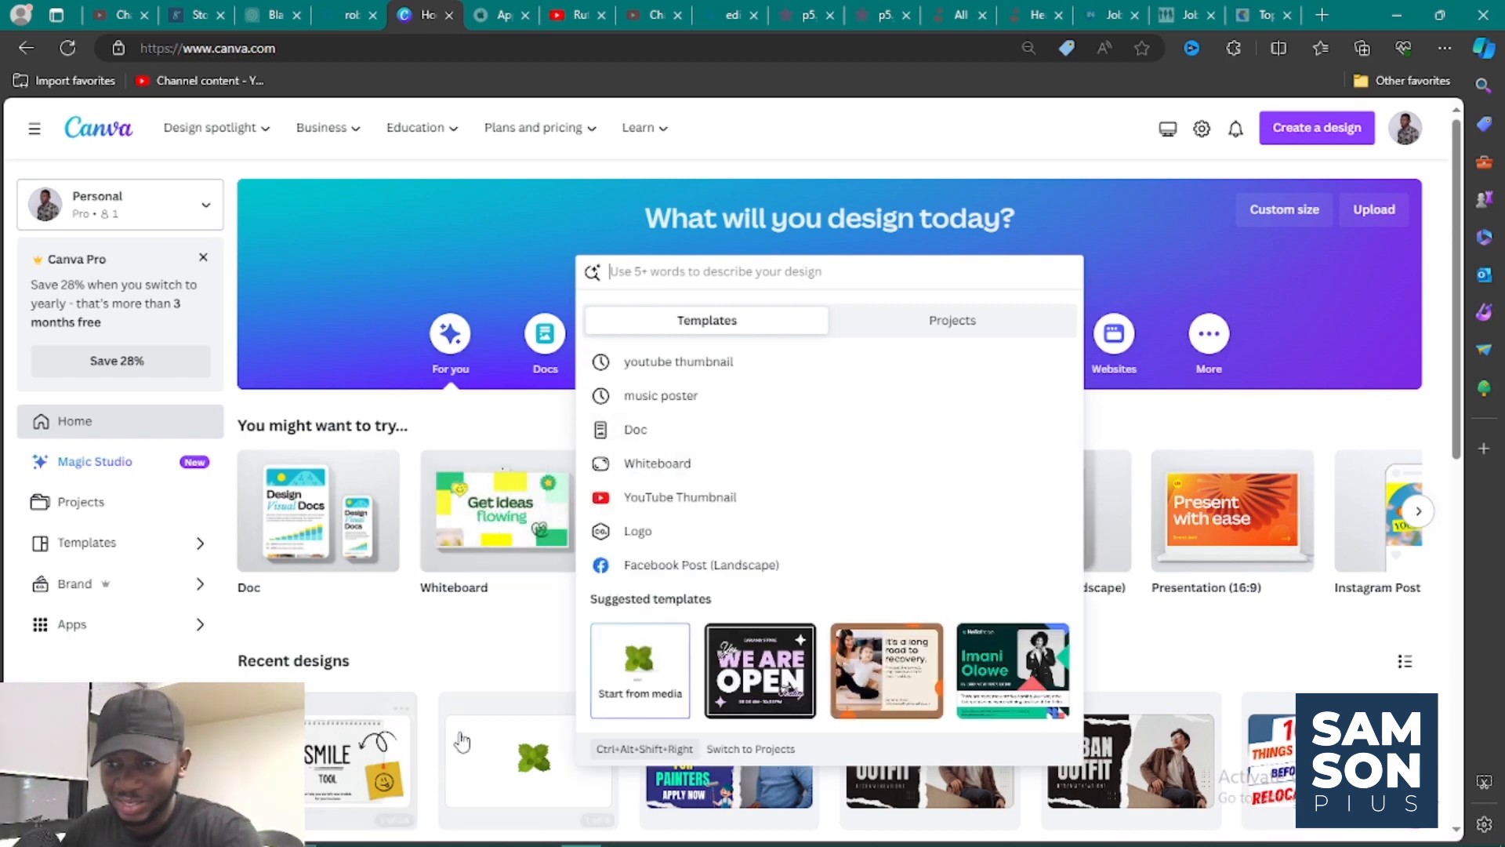
{"action": "left_click", "coordinate": [1156, 438]}
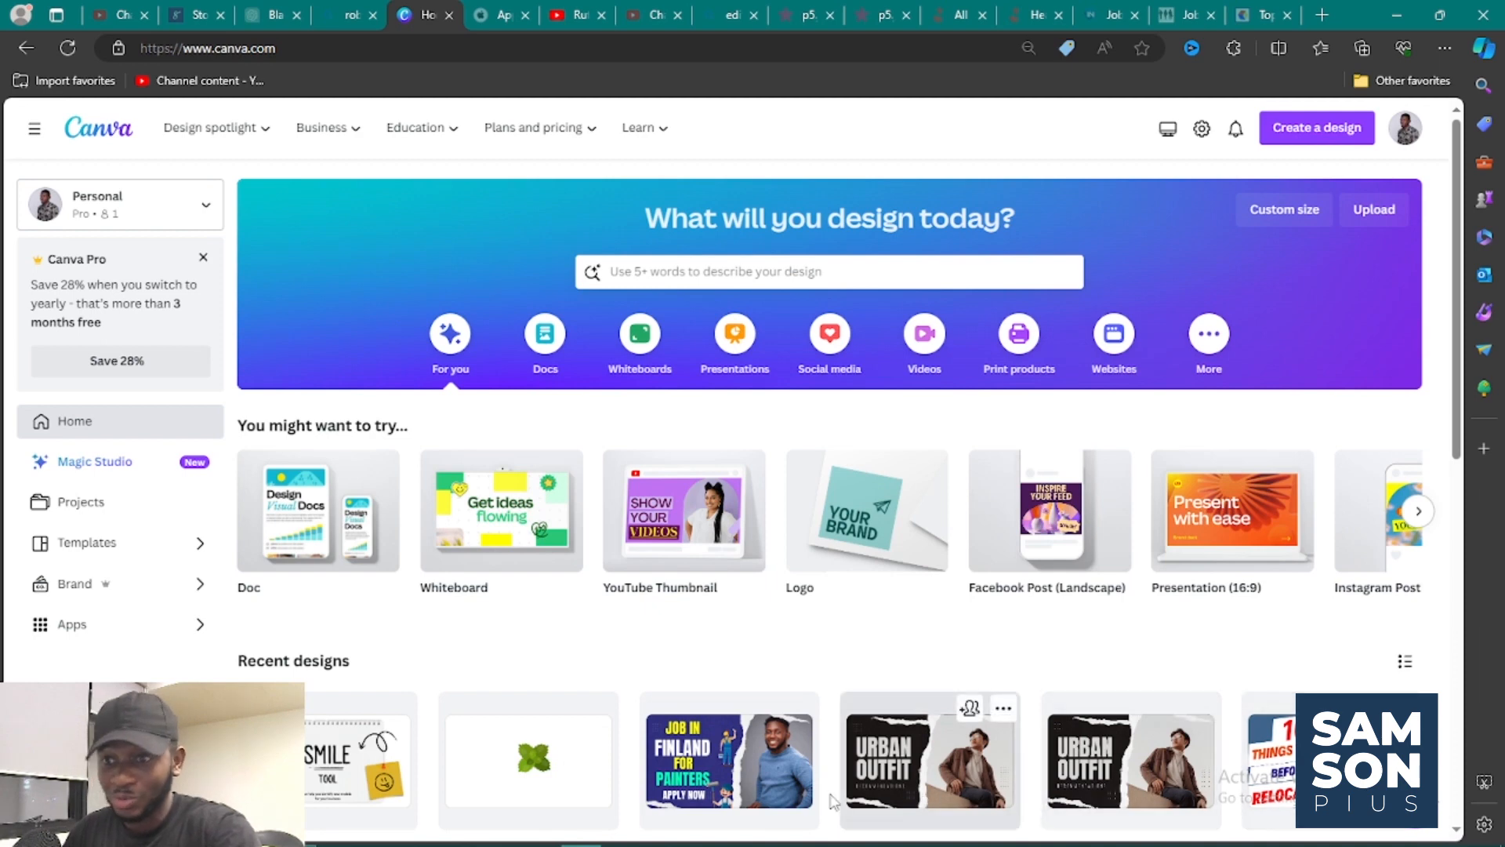
Search the templates for "thumnail for you" and open the suggested YouTube Thumbnail category.
{"action": "left_click", "coordinate": [644, 273]}
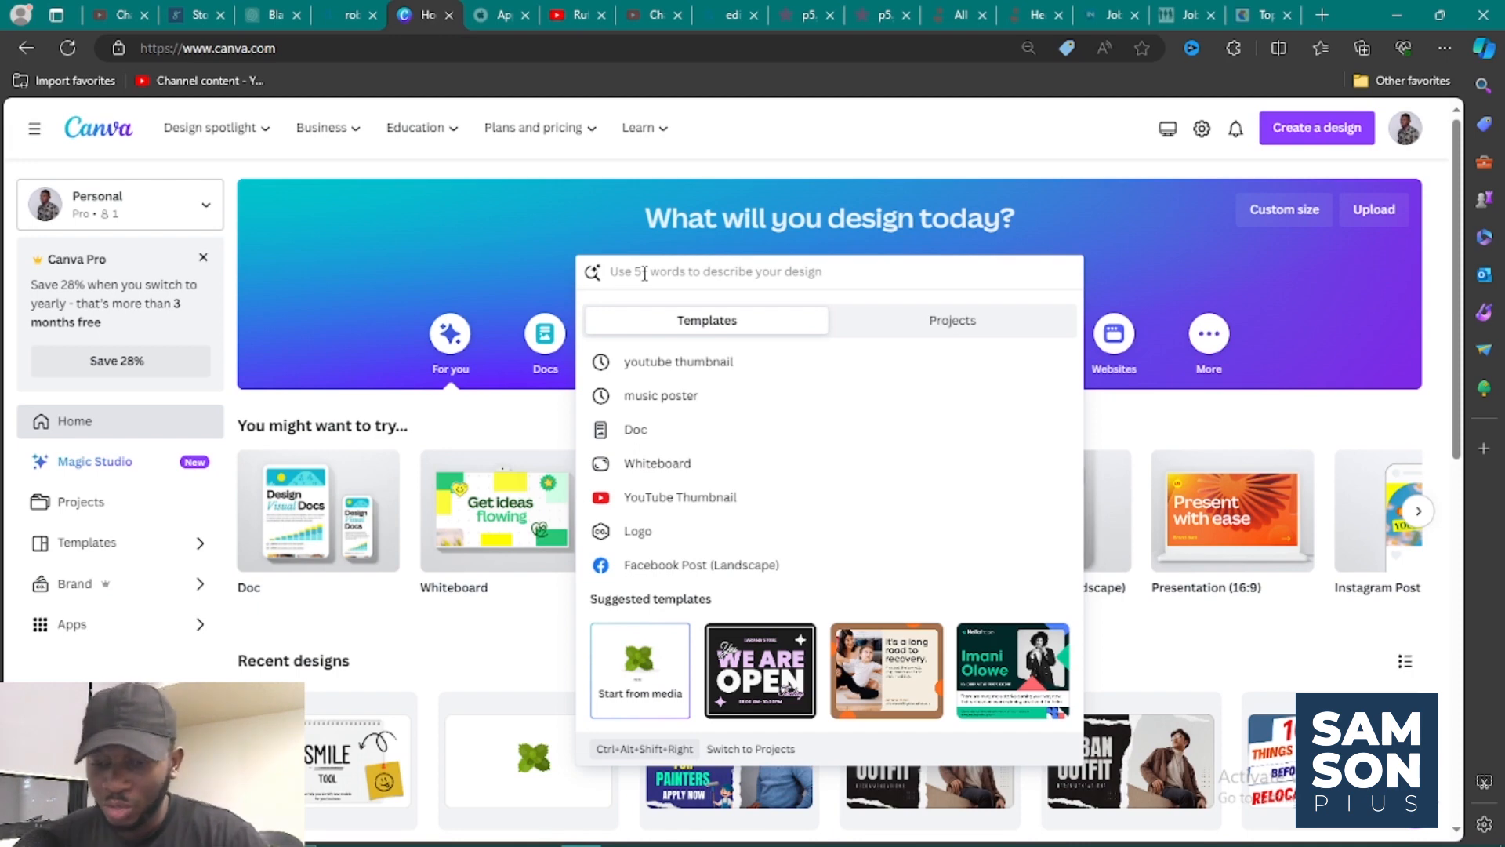
{"action": "type", "text": "thu"}
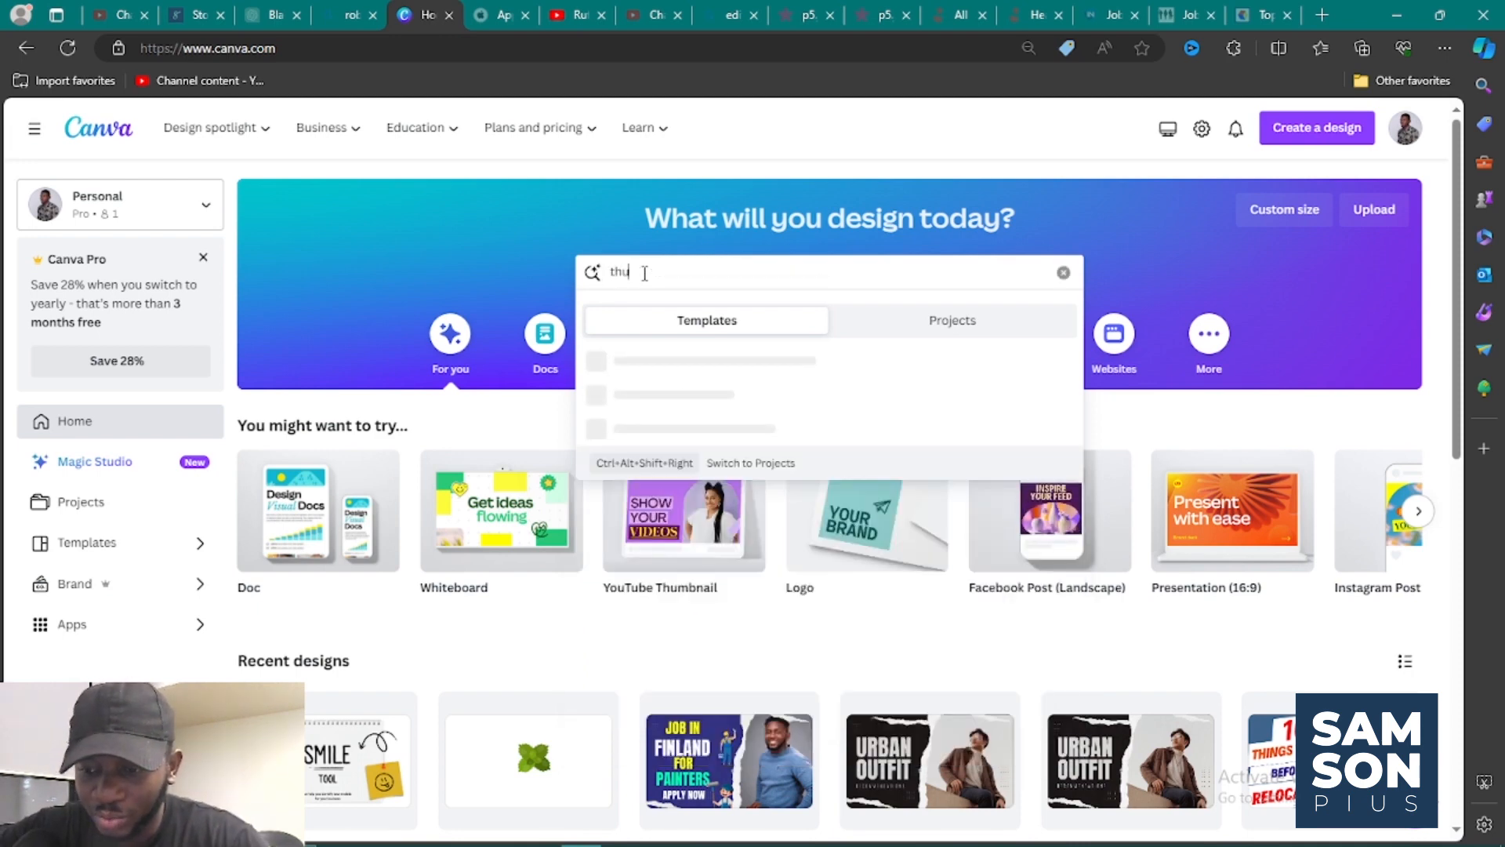
{"action": "type", "text": "mn"}
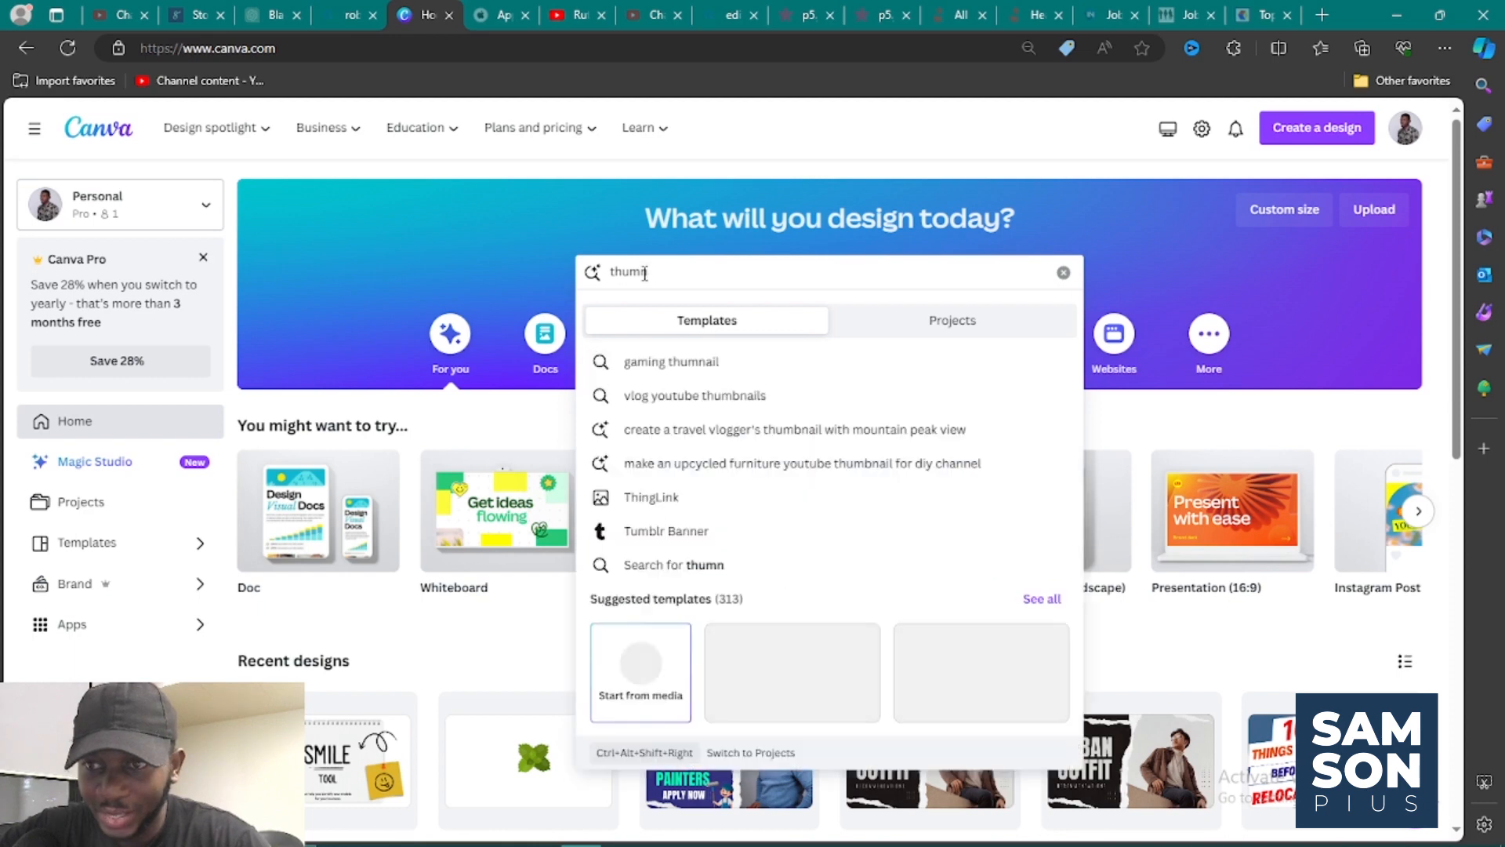
{"action": "type", "text": "ail"}
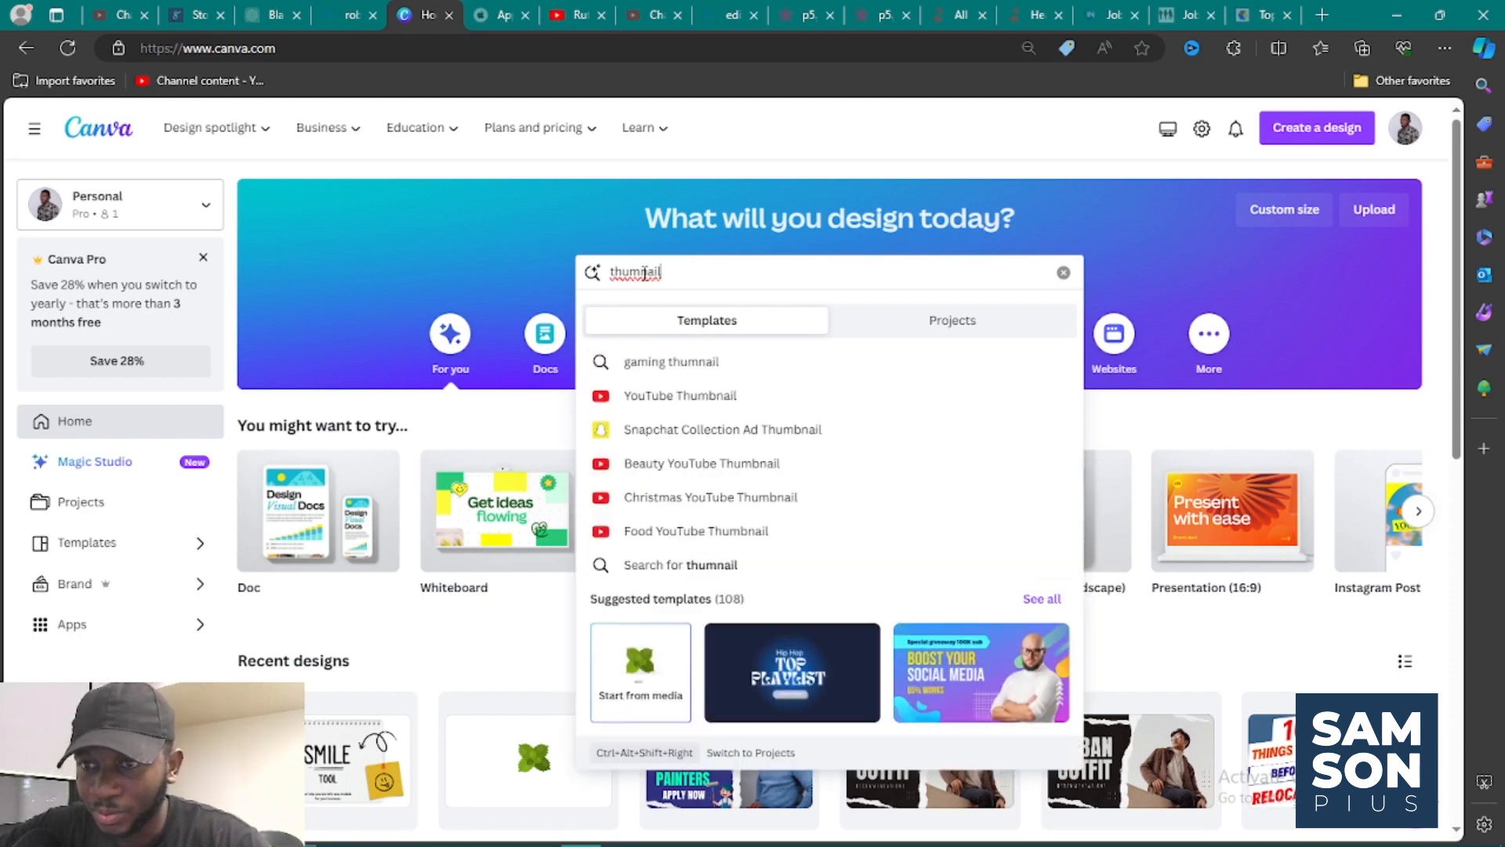
{"action": "type", "text": " for"}
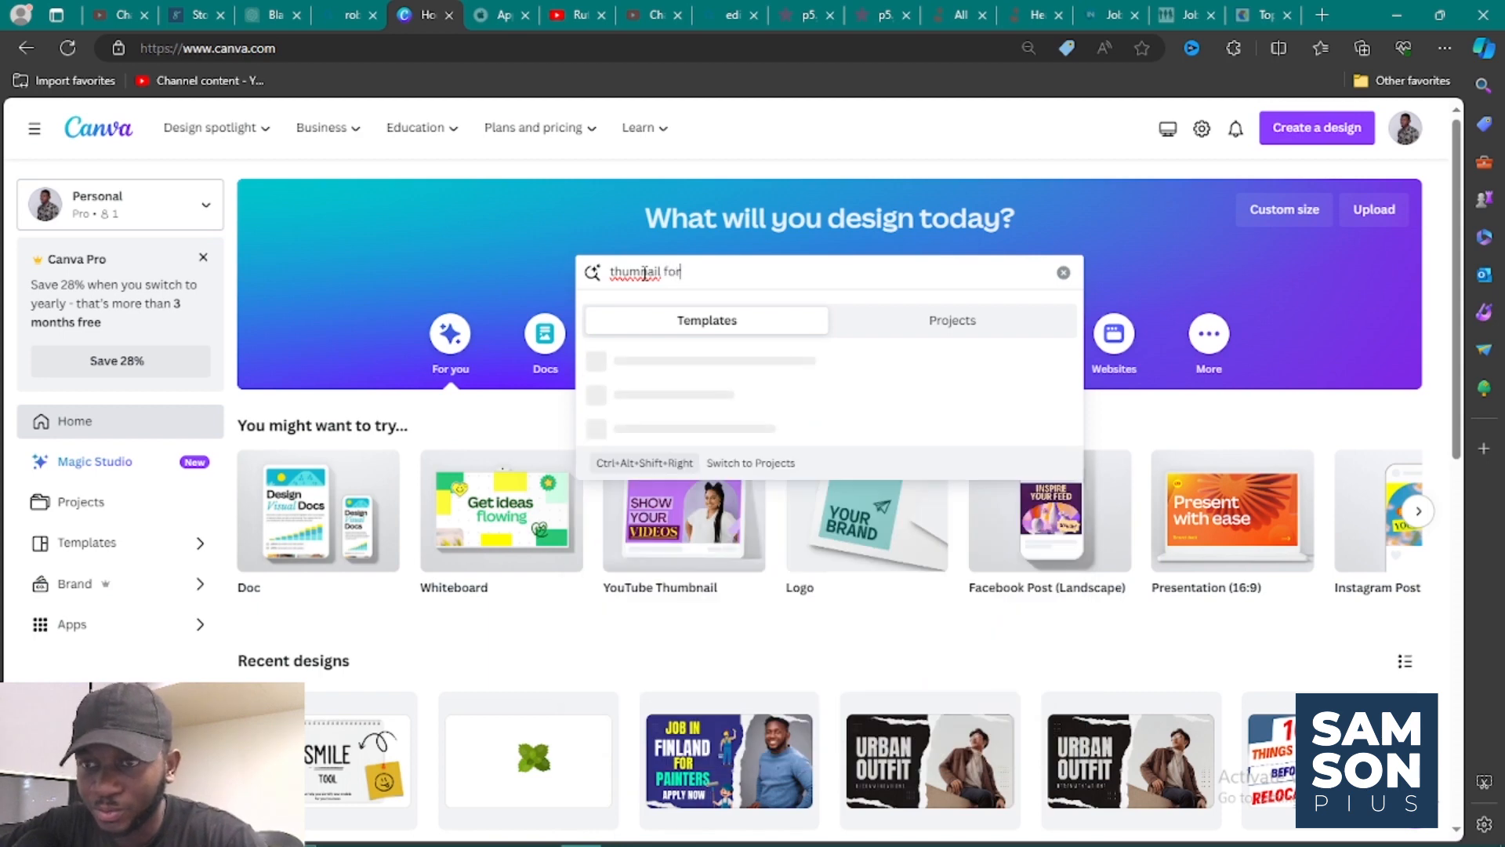
{"action": "type", "text": " yo"}
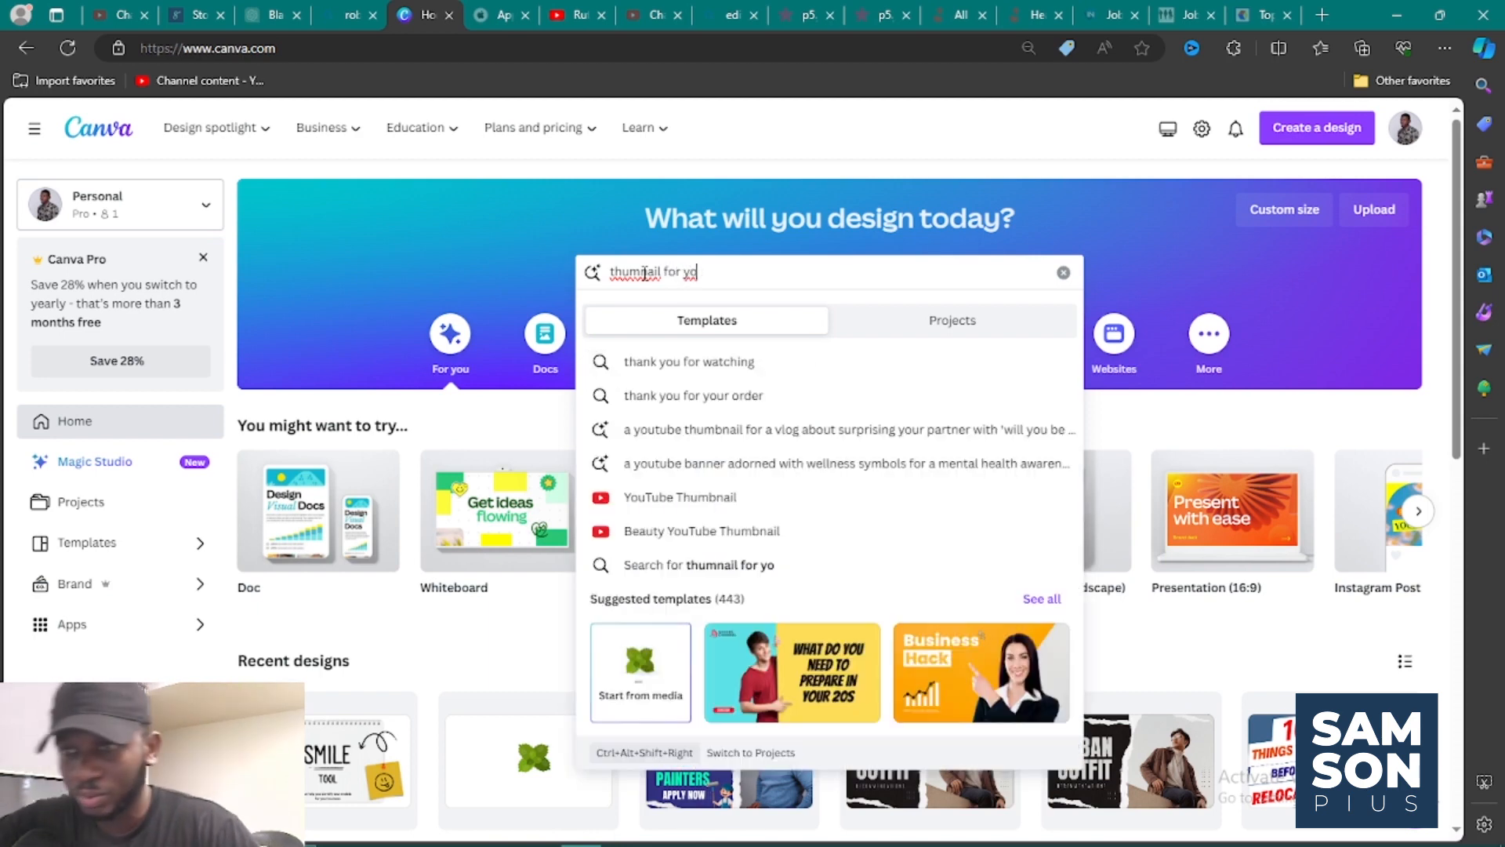
{"action": "type", "text": "u"}
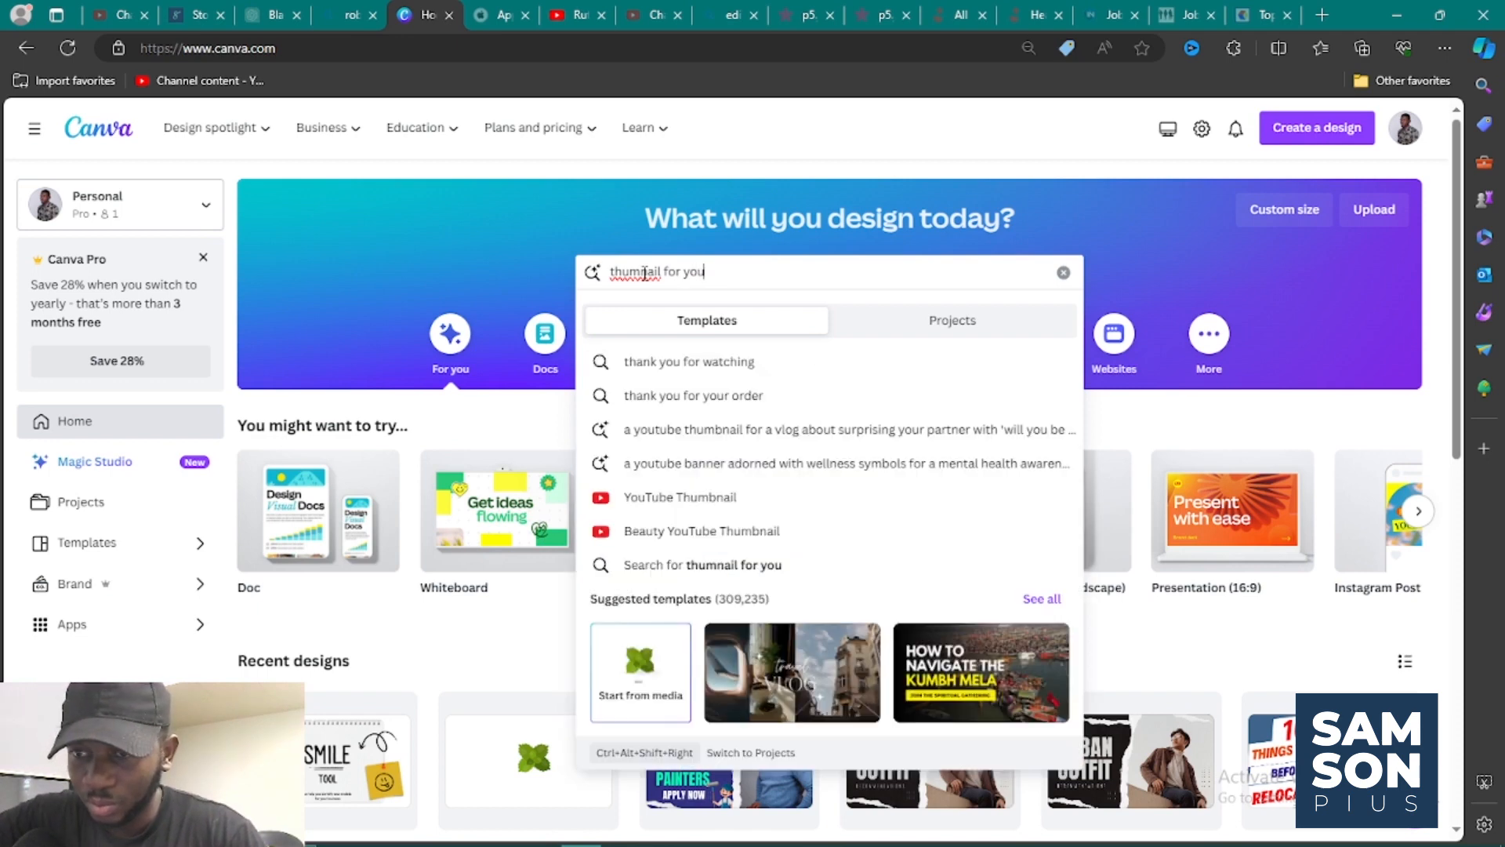
{"action": "left_click", "coordinate": [714, 500]}
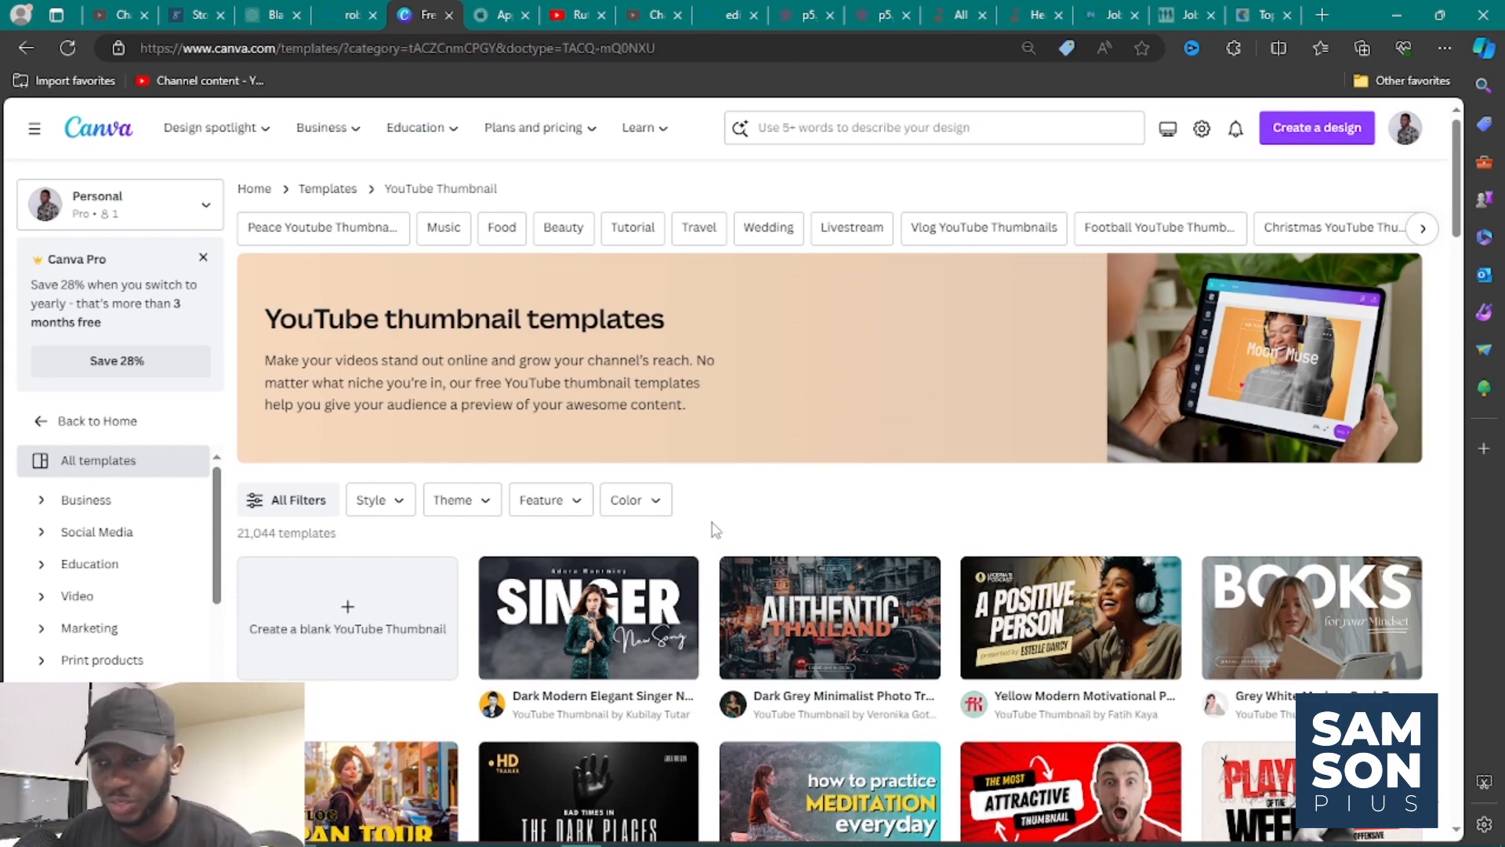
Browse the YouTube thumbnail templates, comparing their layouts, text styles and subjects to find a suitable design.
{"action": "scroll", "coordinate": [715, 530], "scroll_direction": "down", "scroll_amount": 1}
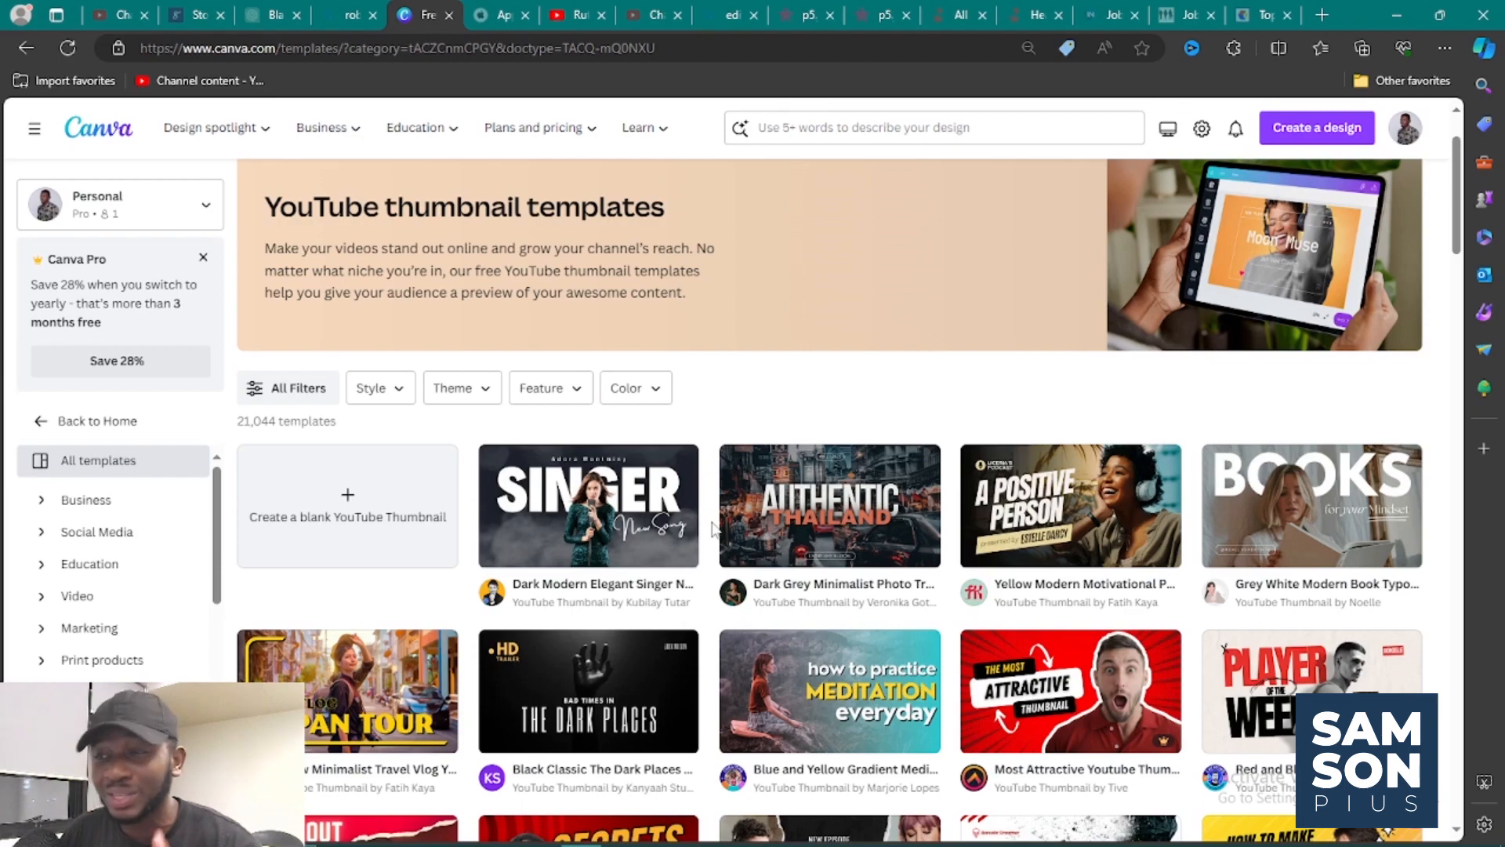
{"action": "scroll", "coordinate": [713, 530], "scroll_direction": "down", "scroll_amount": 4}
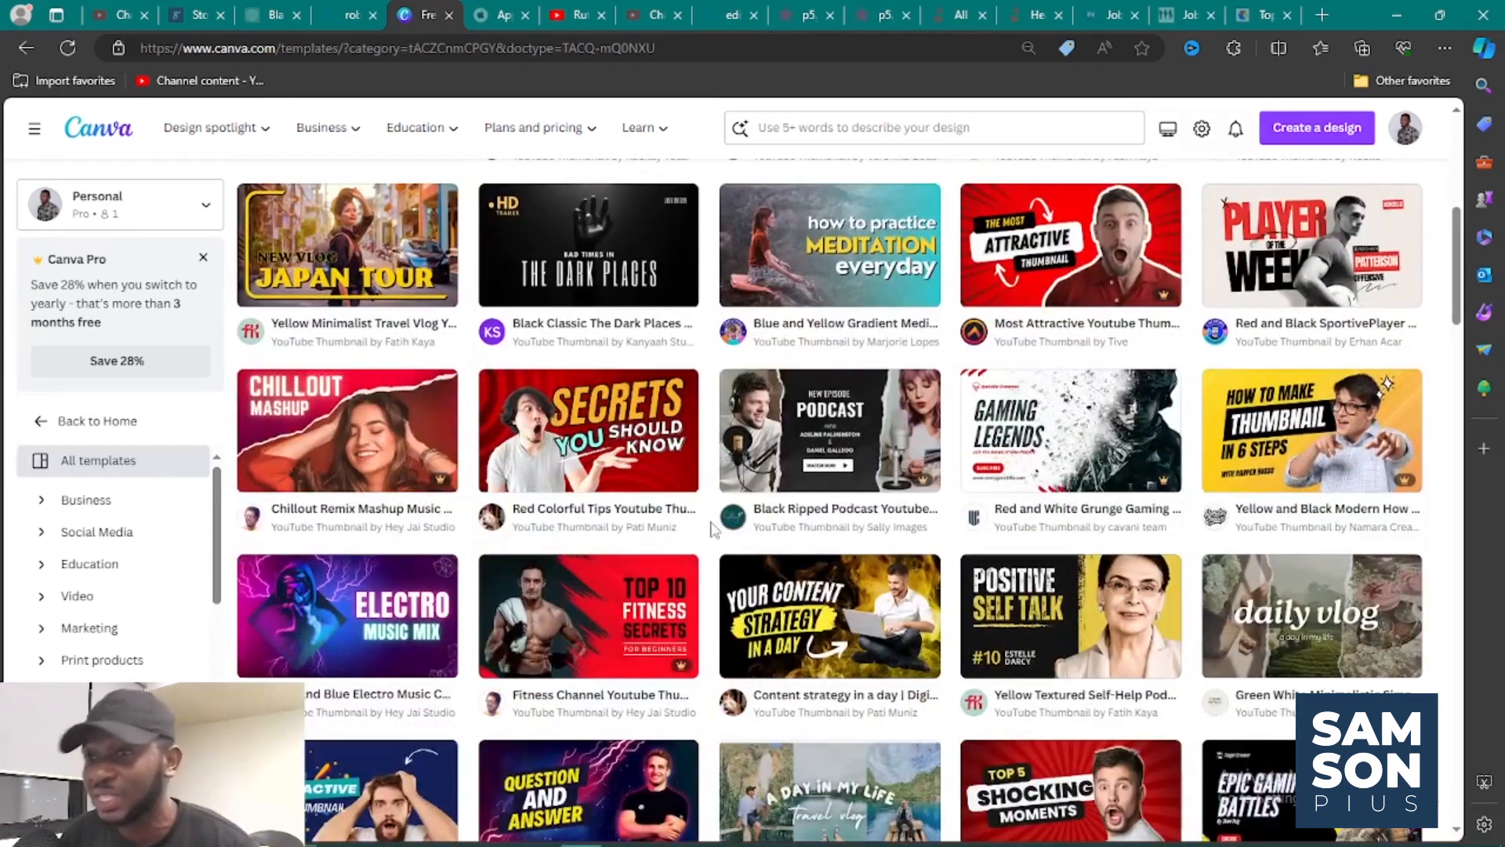
{"action": "scroll", "coordinate": [713, 530], "scroll_direction": "down", "scroll_amount": 2}
{"action": "scroll", "coordinate": [712, 529], "scroll_direction": "down", "scroll_amount": 1}
{"action": "scroll", "coordinate": [541, 482], "scroll_direction": "up", "scroll_amount": 1}
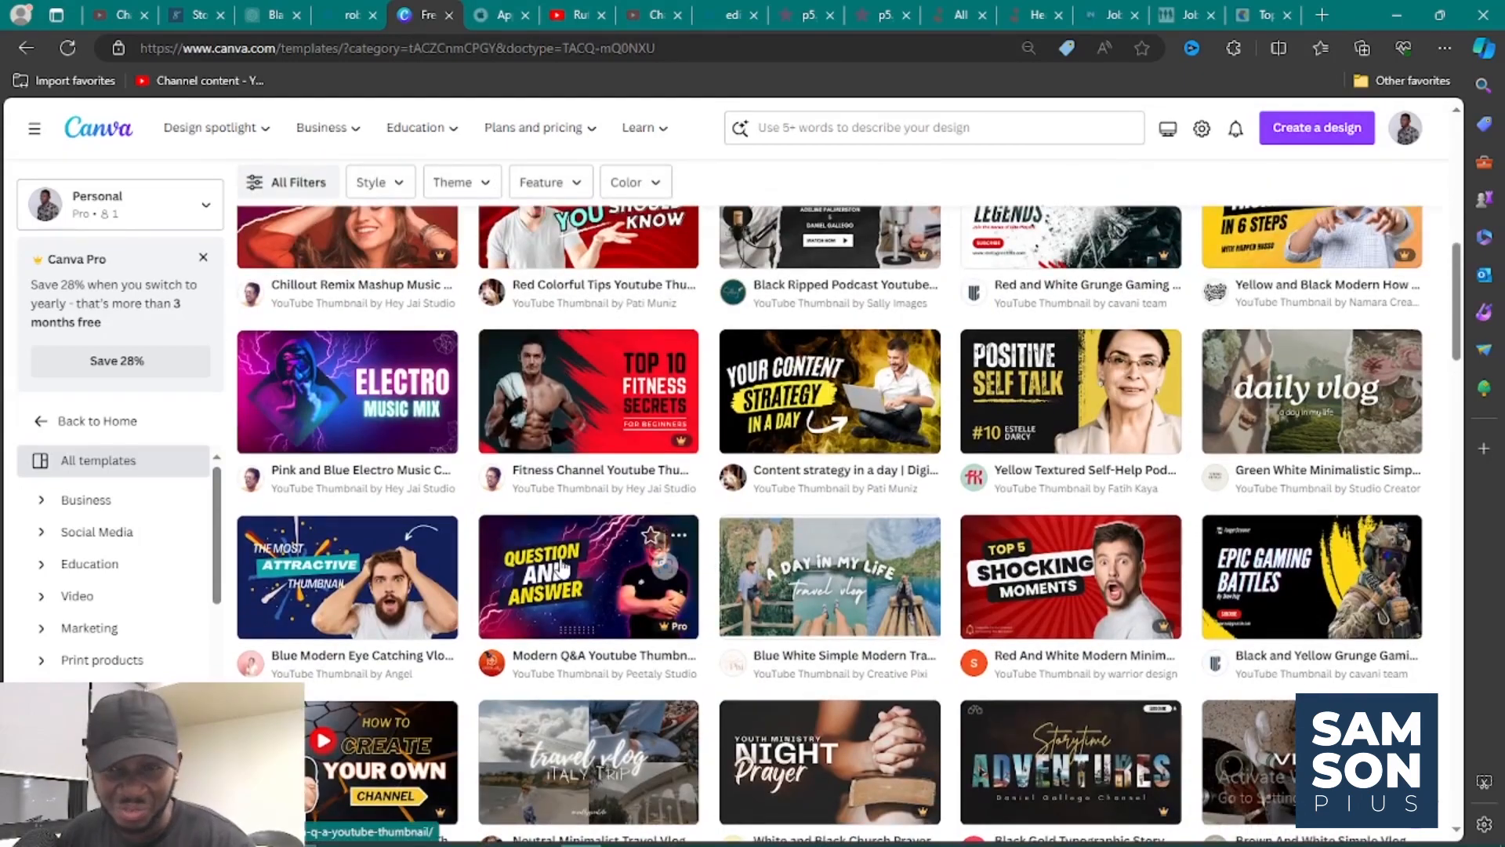
{"action": "scroll", "coordinate": [726, 554], "scroll_direction": "down", "scroll_amount": 2}
{"action": "scroll", "coordinate": [728, 553], "scroll_direction": "up", "scroll_amount": 2}
{"action": "scroll", "coordinate": [727, 553], "scroll_direction": "up", "scroll_amount": 4}
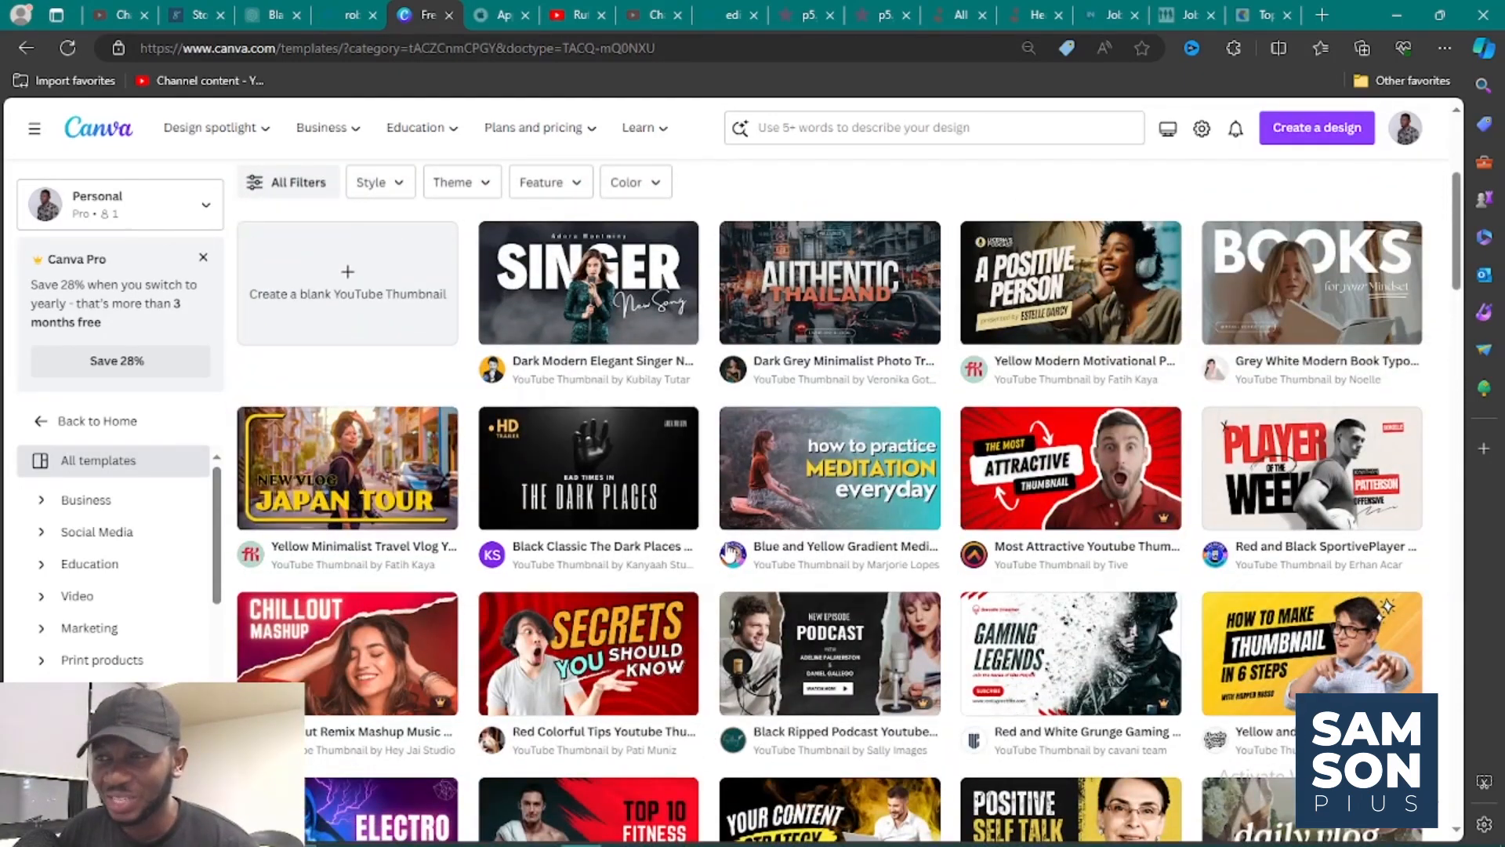
{"action": "scroll", "coordinate": [729, 554], "scroll_direction": "down", "scroll_amount": 1}
{"action": "scroll", "coordinate": [729, 552], "scroll_direction": "up", "scroll_amount": 2}
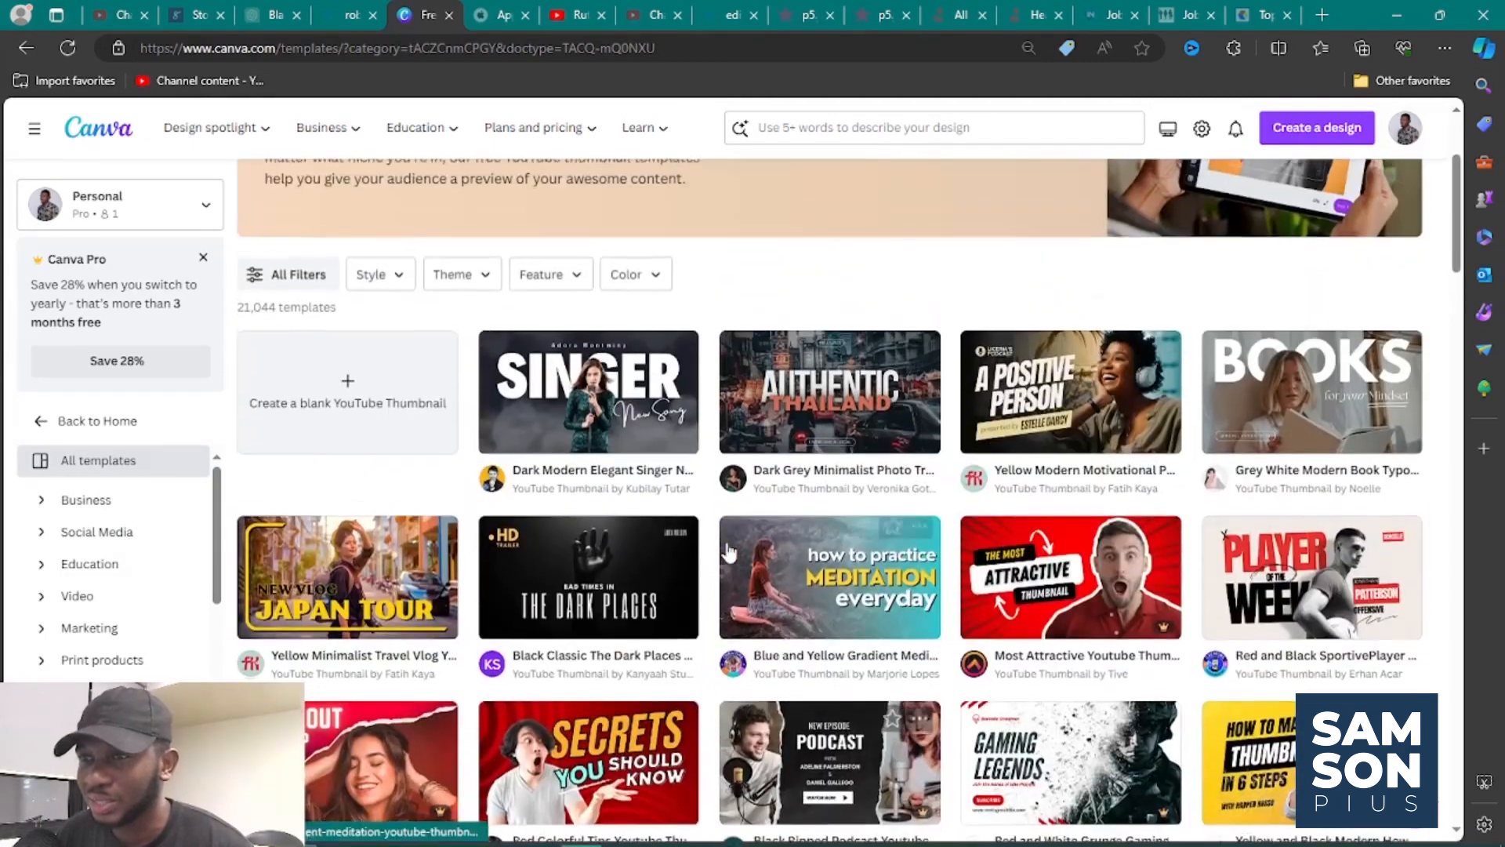
{"action": "scroll", "coordinate": [728, 551], "scroll_direction": "down", "scroll_amount": 1}
{"action": "scroll", "coordinate": [729, 551], "scroll_direction": "up", "scroll_amount": 2}
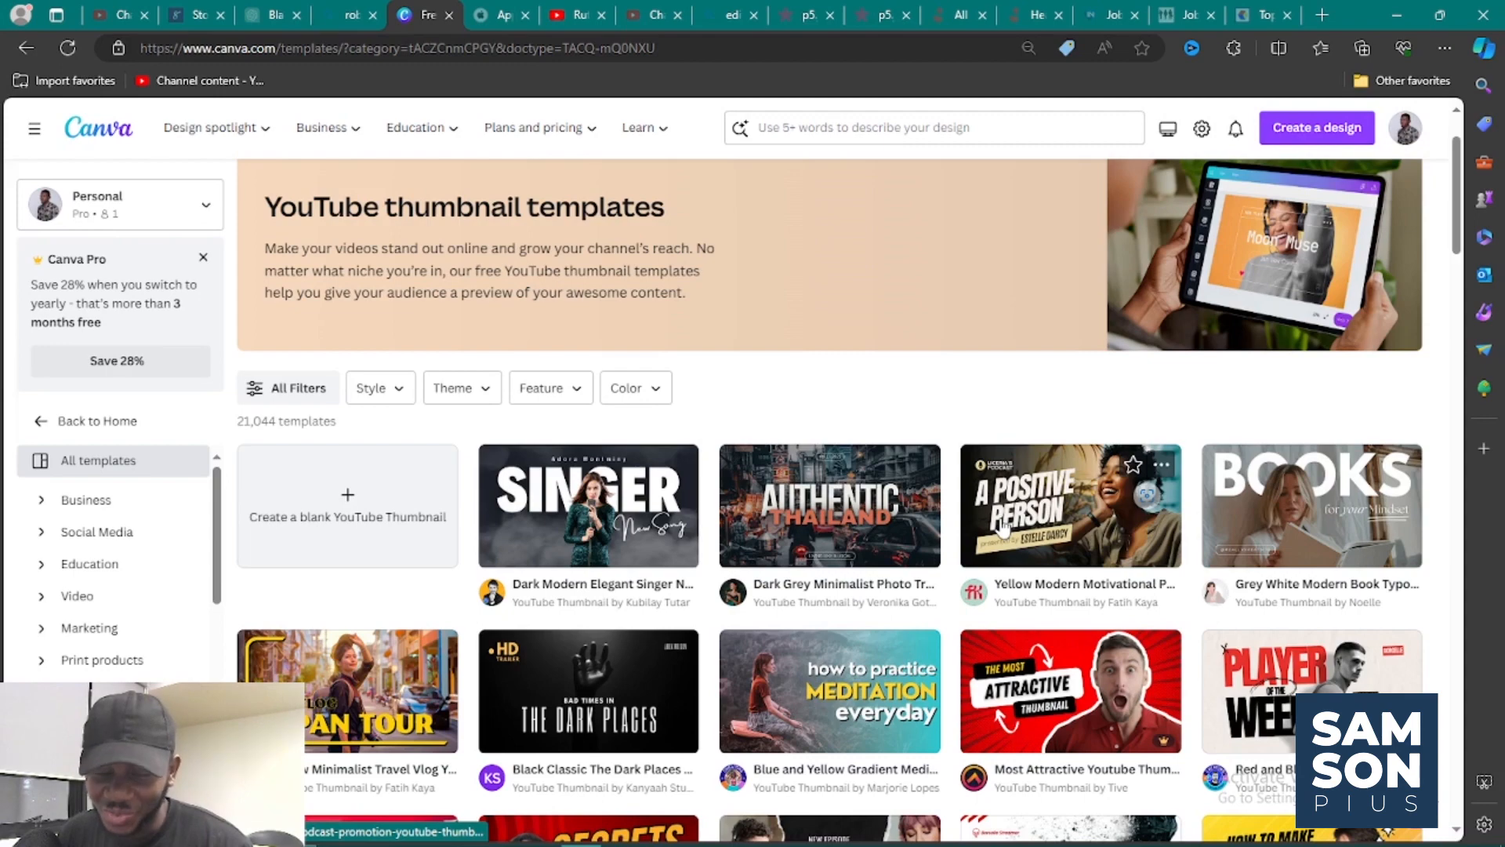
{"action": "scroll", "coordinate": [1004, 529], "scroll_direction": "down", "scroll_amount": 3}
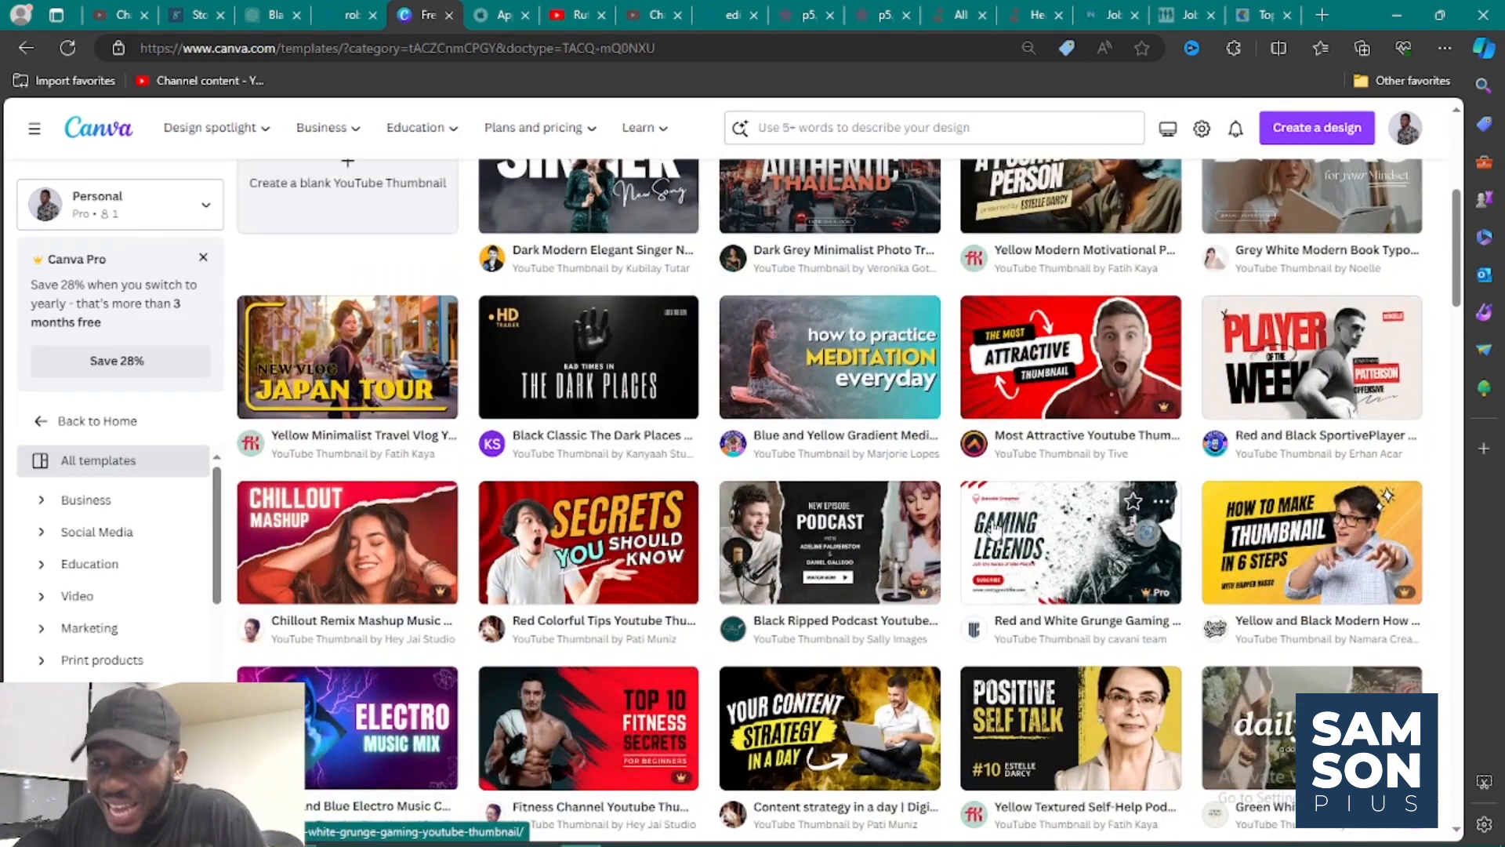
{"action": "scroll", "coordinate": [994, 532], "scroll_direction": "down", "scroll_amount": 1}
{"action": "scroll", "coordinate": [991, 519], "scroll_direction": "down", "scroll_amount": 2}
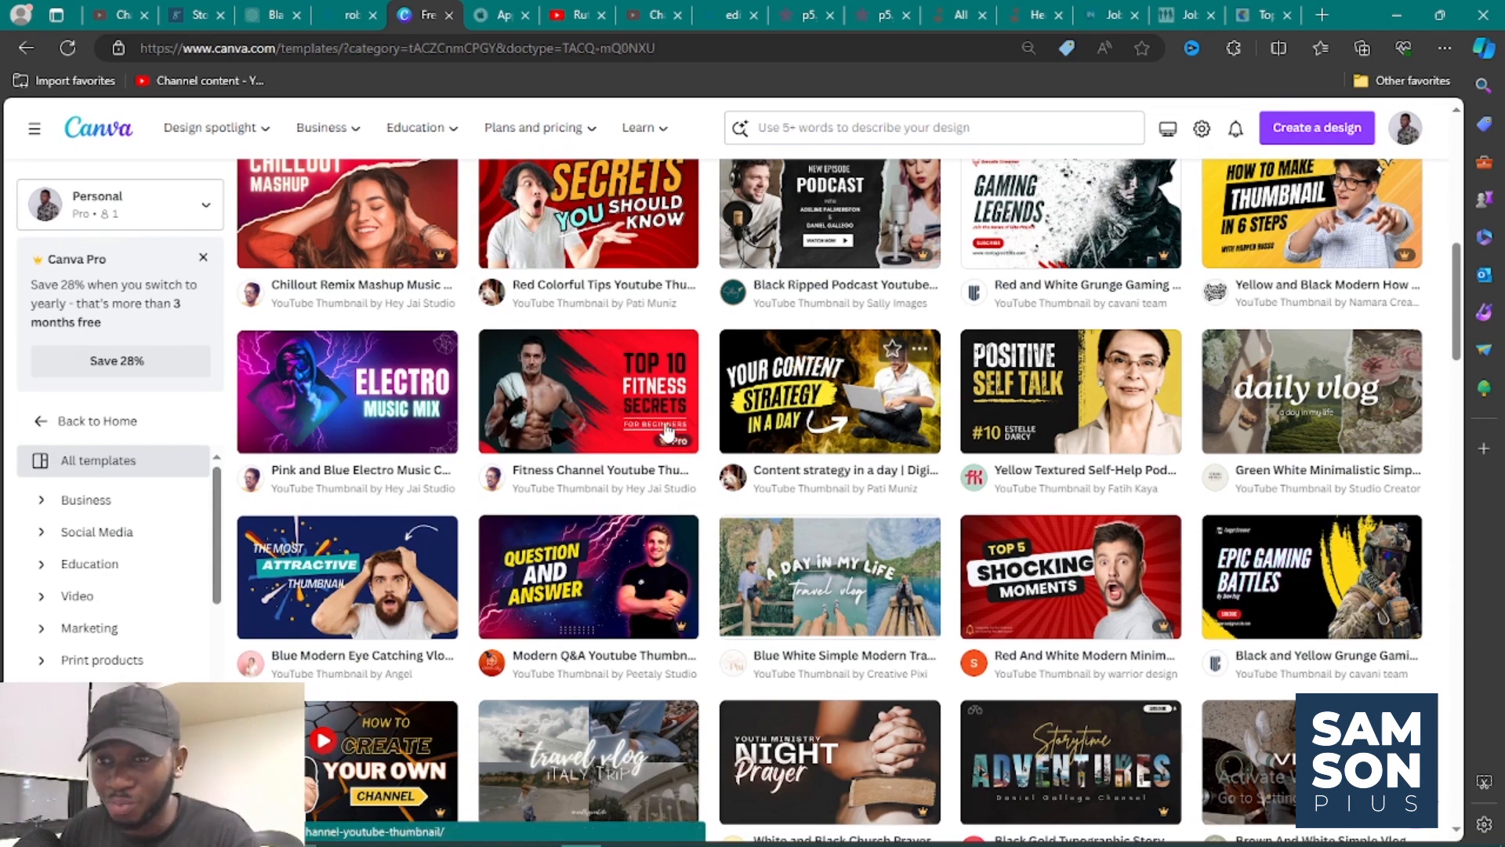
{"action": "scroll", "coordinate": [646, 409], "scroll_direction": "down", "scroll_amount": 2}
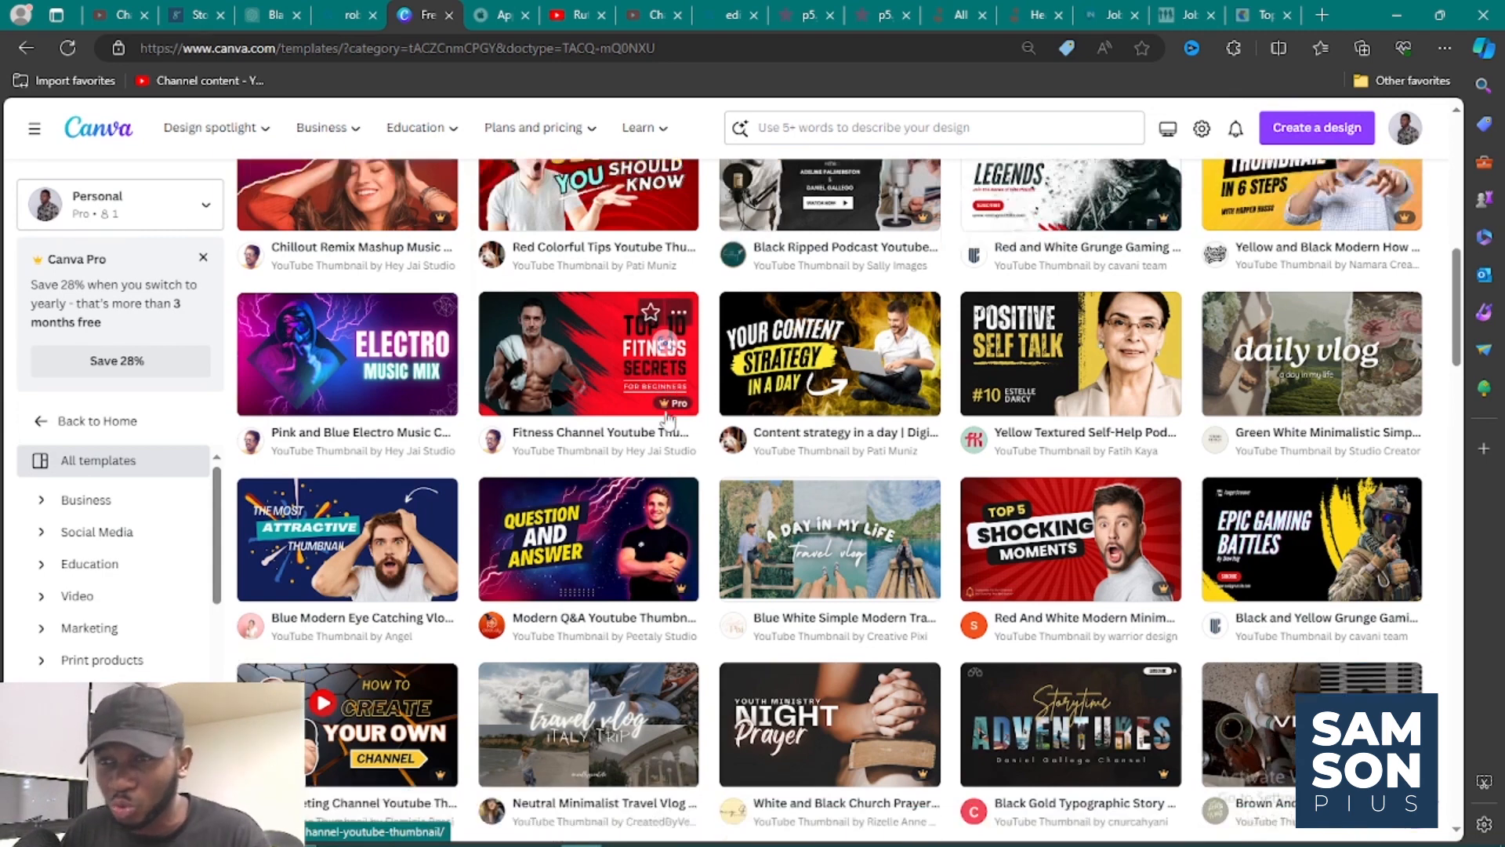
{"action": "scroll", "coordinate": [668, 422], "scroll_direction": "down", "scroll_amount": 2}
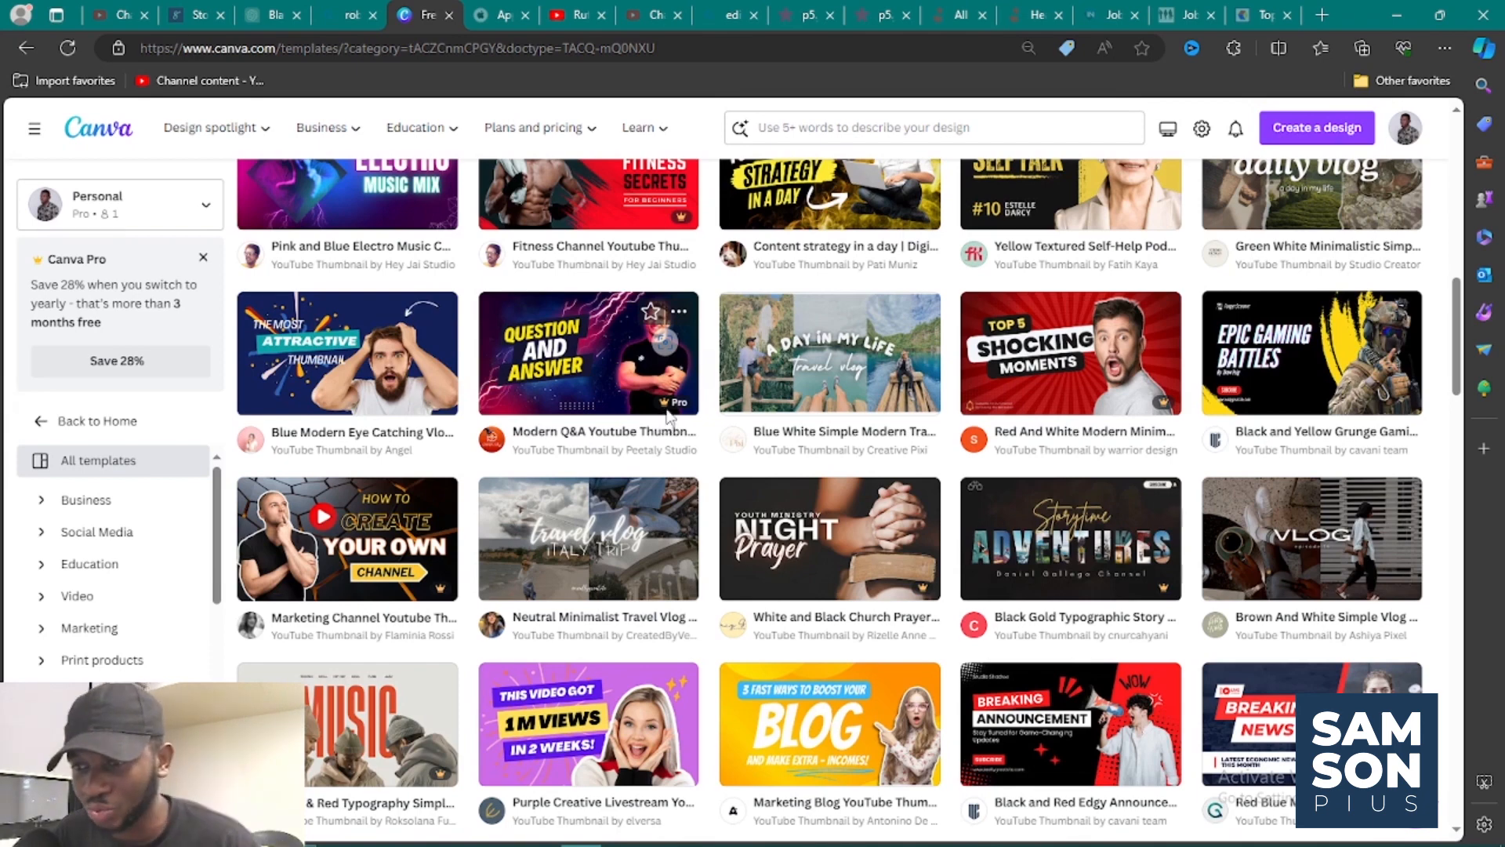
{"action": "scroll", "coordinate": [669, 418], "scroll_direction": "down", "scroll_amount": 4}
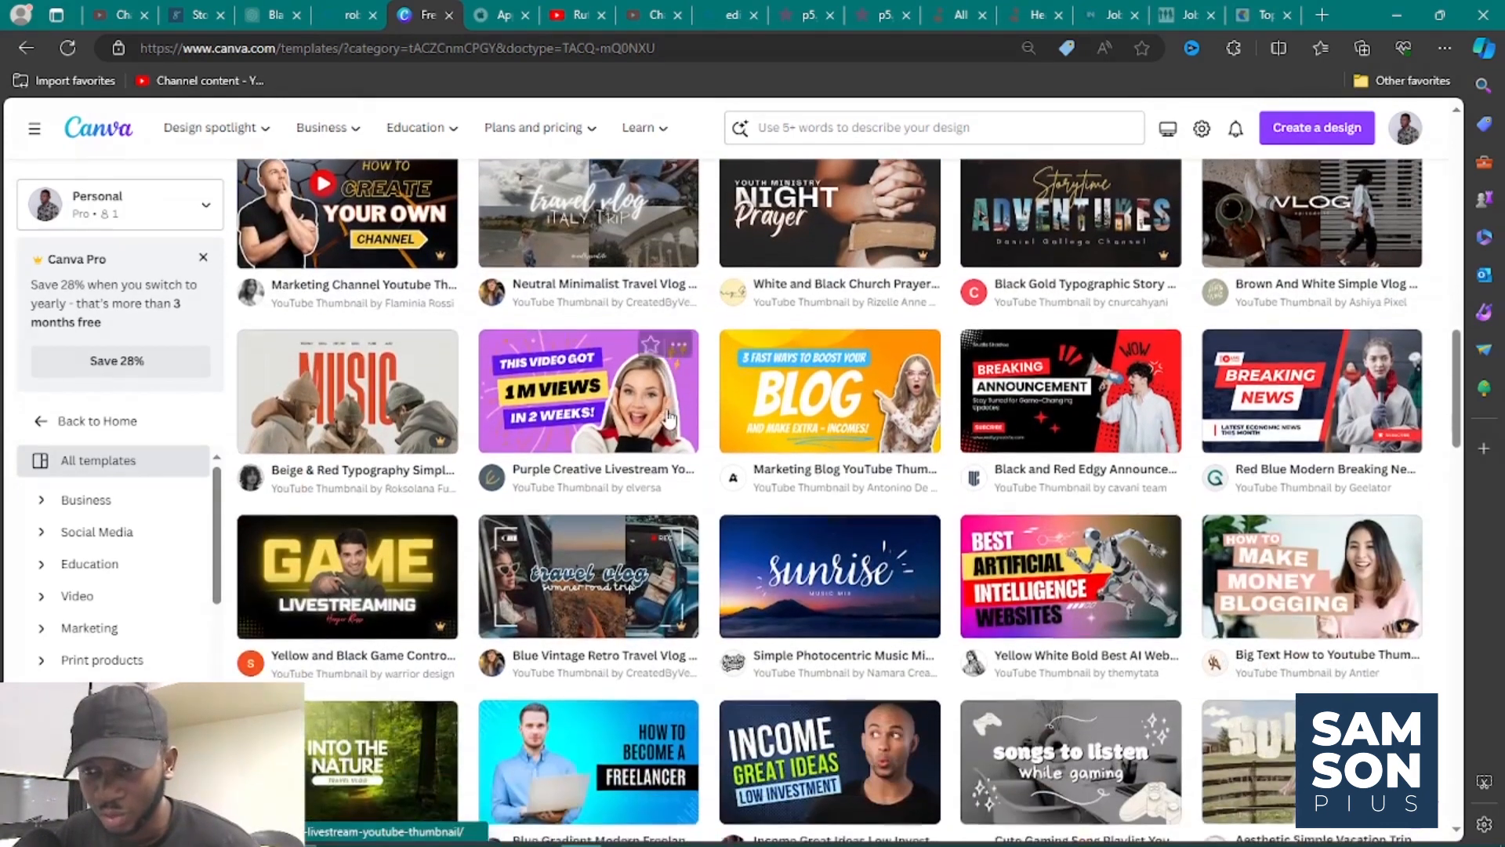
{"action": "scroll", "coordinate": [670, 419], "scroll_direction": "down", "scroll_amount": 3}
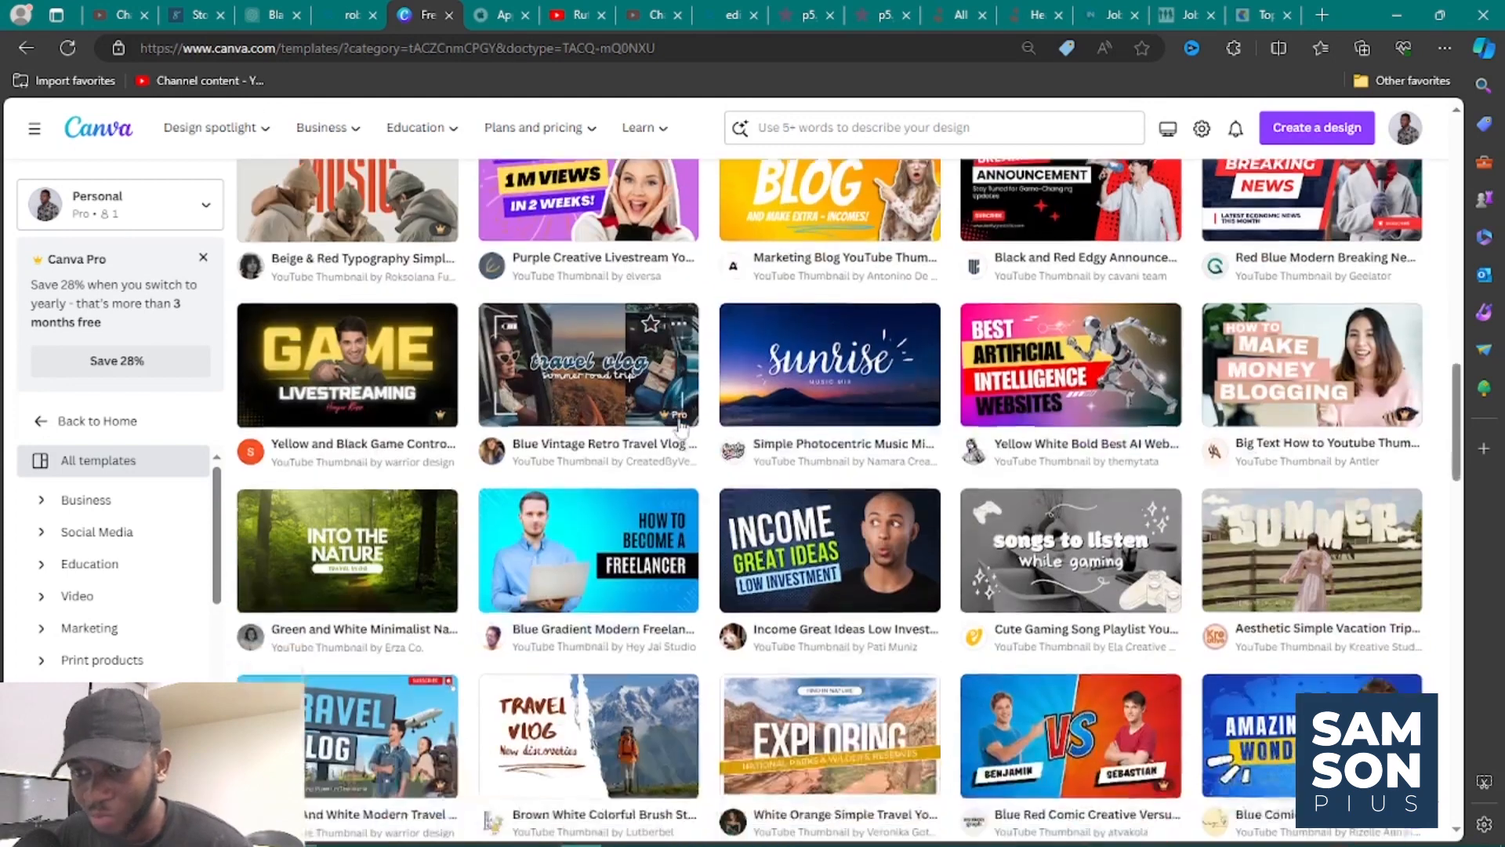
{"action": "scroll", "coordinate": [679, 426], "scroll_direction": "down", "scroll_amount": 2}
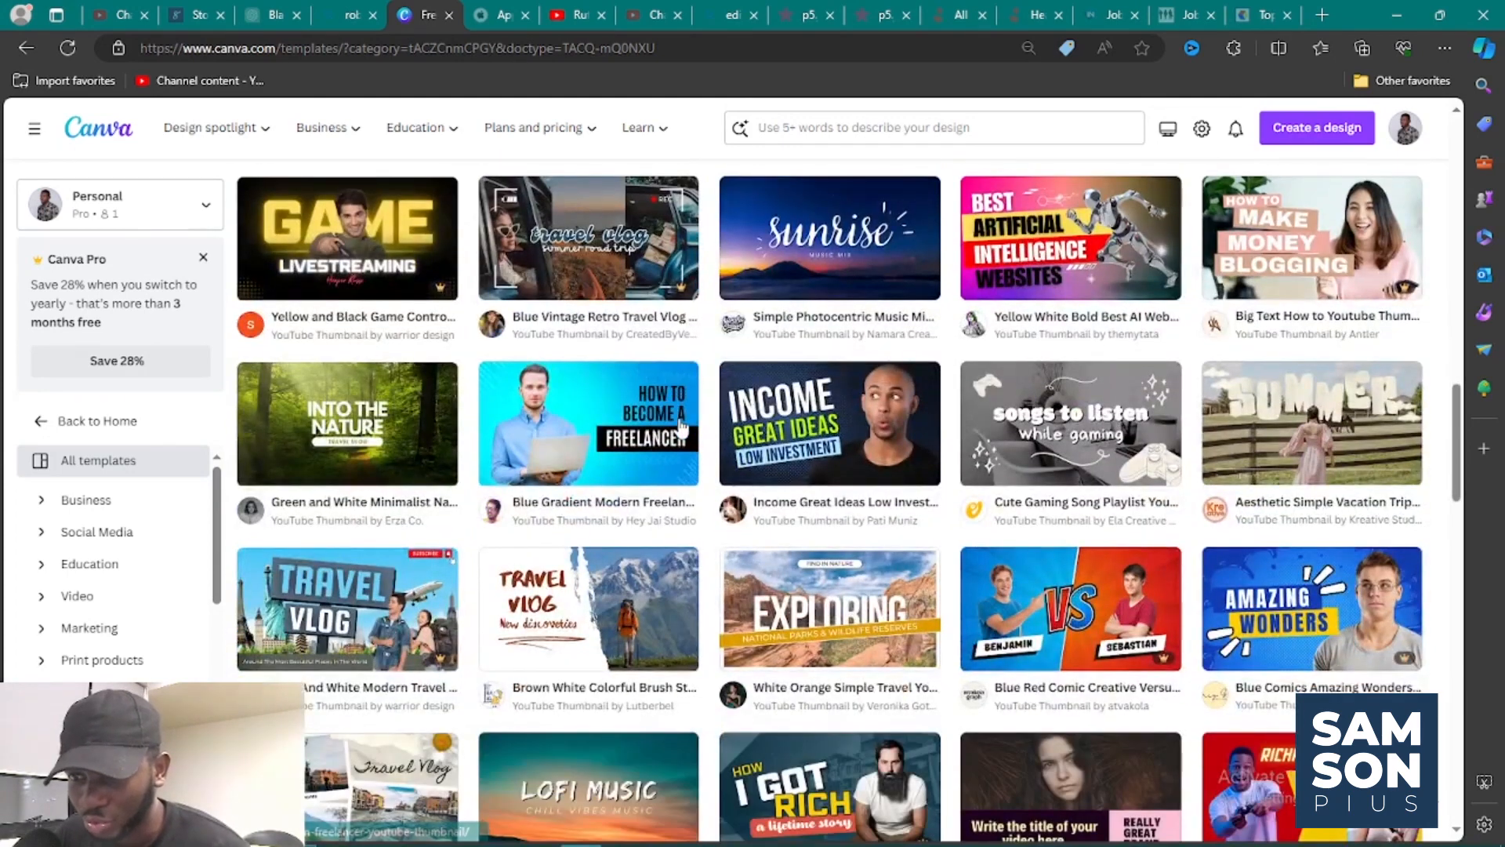
{"action": "scroll", "coordinate": [679, 426], "scroll_direction": "down", "scroll_amount": 2}
{"action": "scroll", "coordinate": [679, 426], "scroll_direction": "down", "scroll_amount": 3}
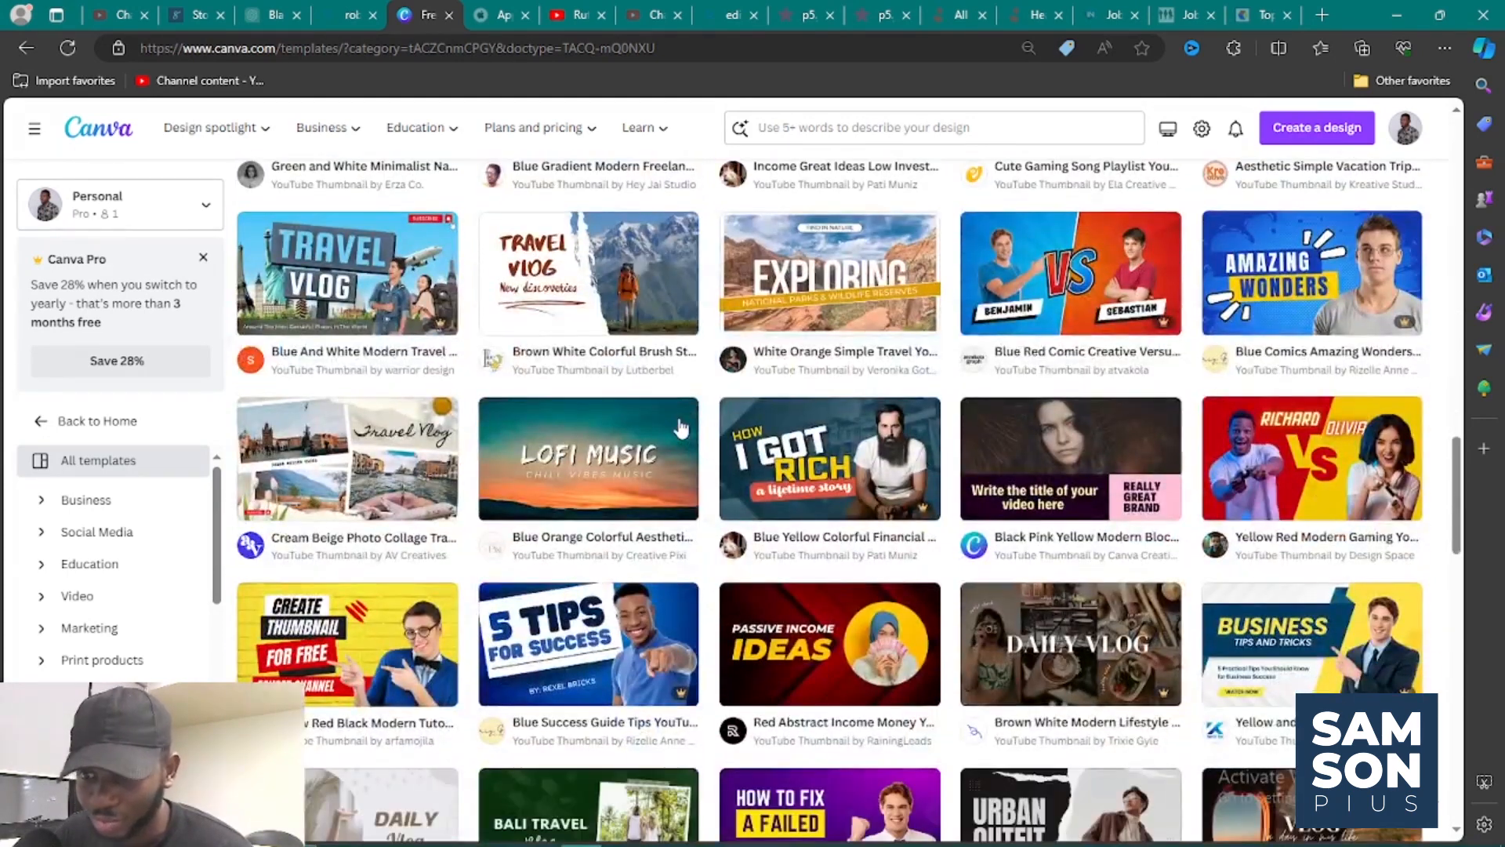
{"action": "scroll", "coordinate": [679, 426], "scroll_direction": "down", "scroll_amount": 3}
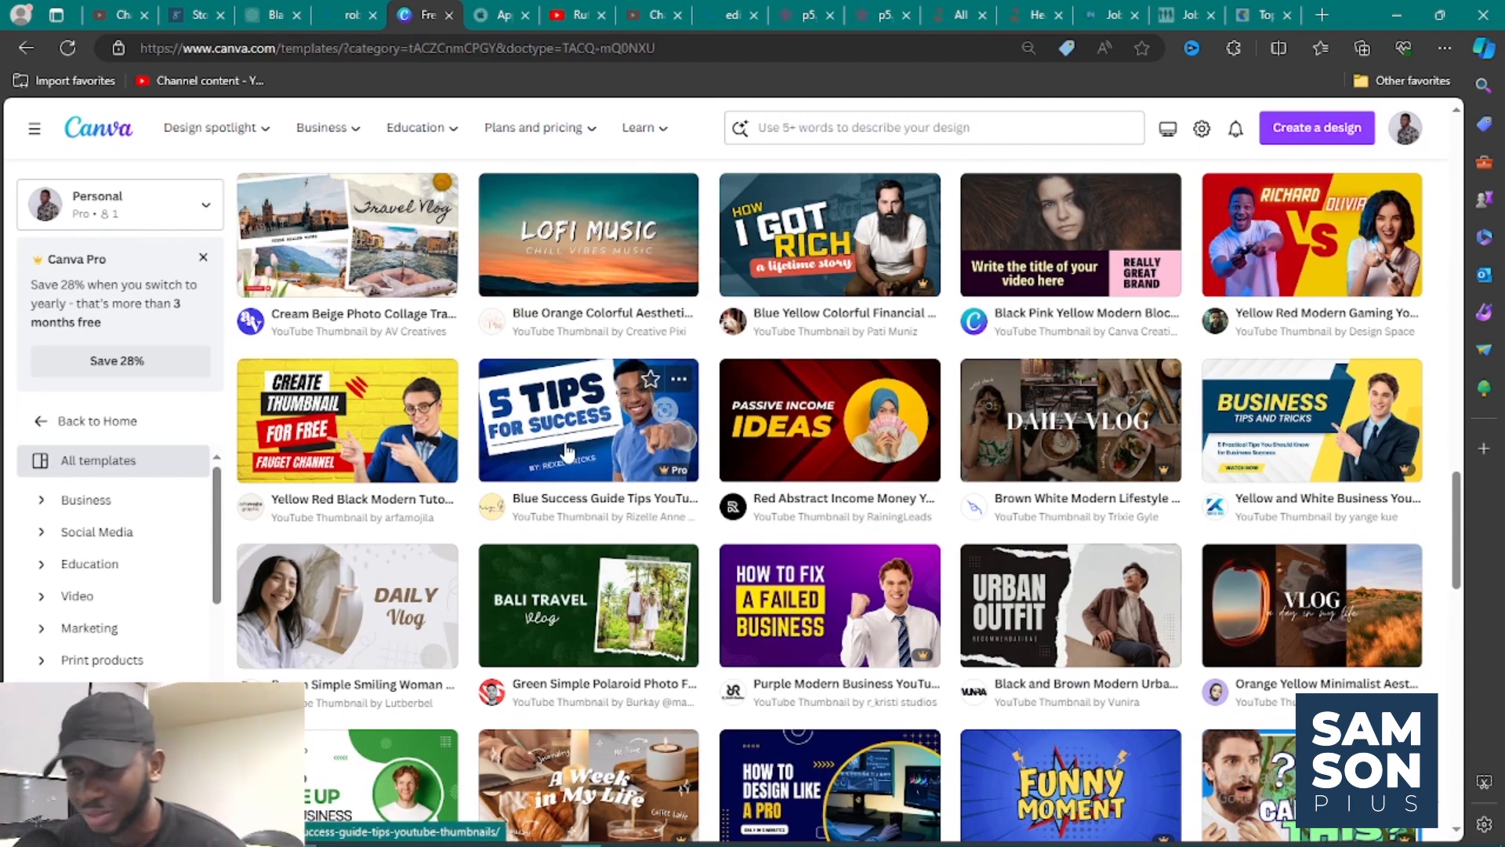
{"action": "scroll", "coordinate": [567, 452], "scroll_direction": "down", "scroll_amount": 3}
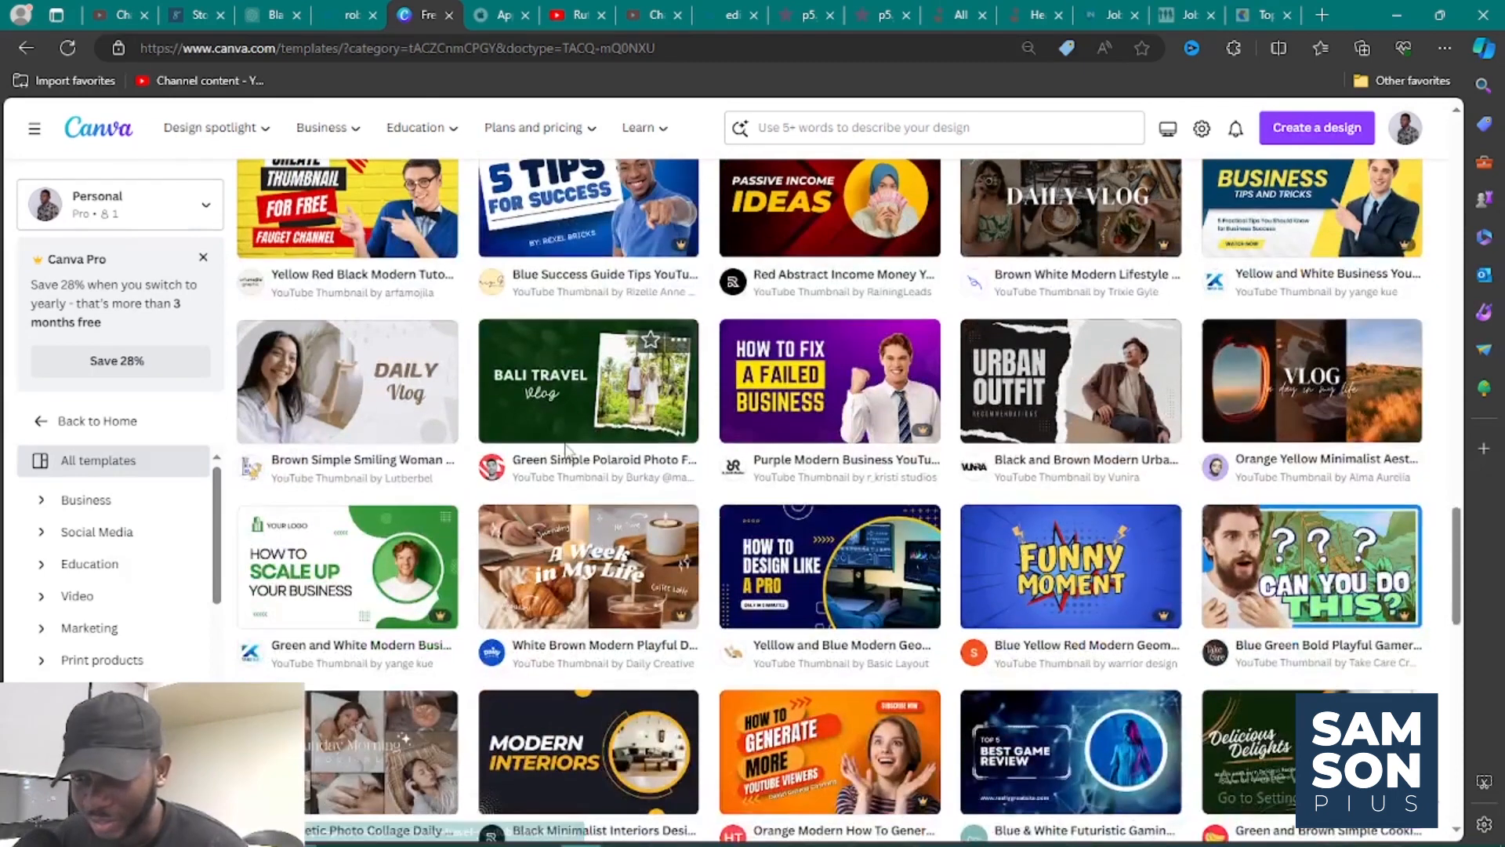
{"action": "scroll", "coordinate": [567, 452], "scroll_direction": "down", "scroll_amount": 2}
{"action": "scroll", "coordinate": [567, 453], "scroll_direction": "down", "scroll_amount": 2}
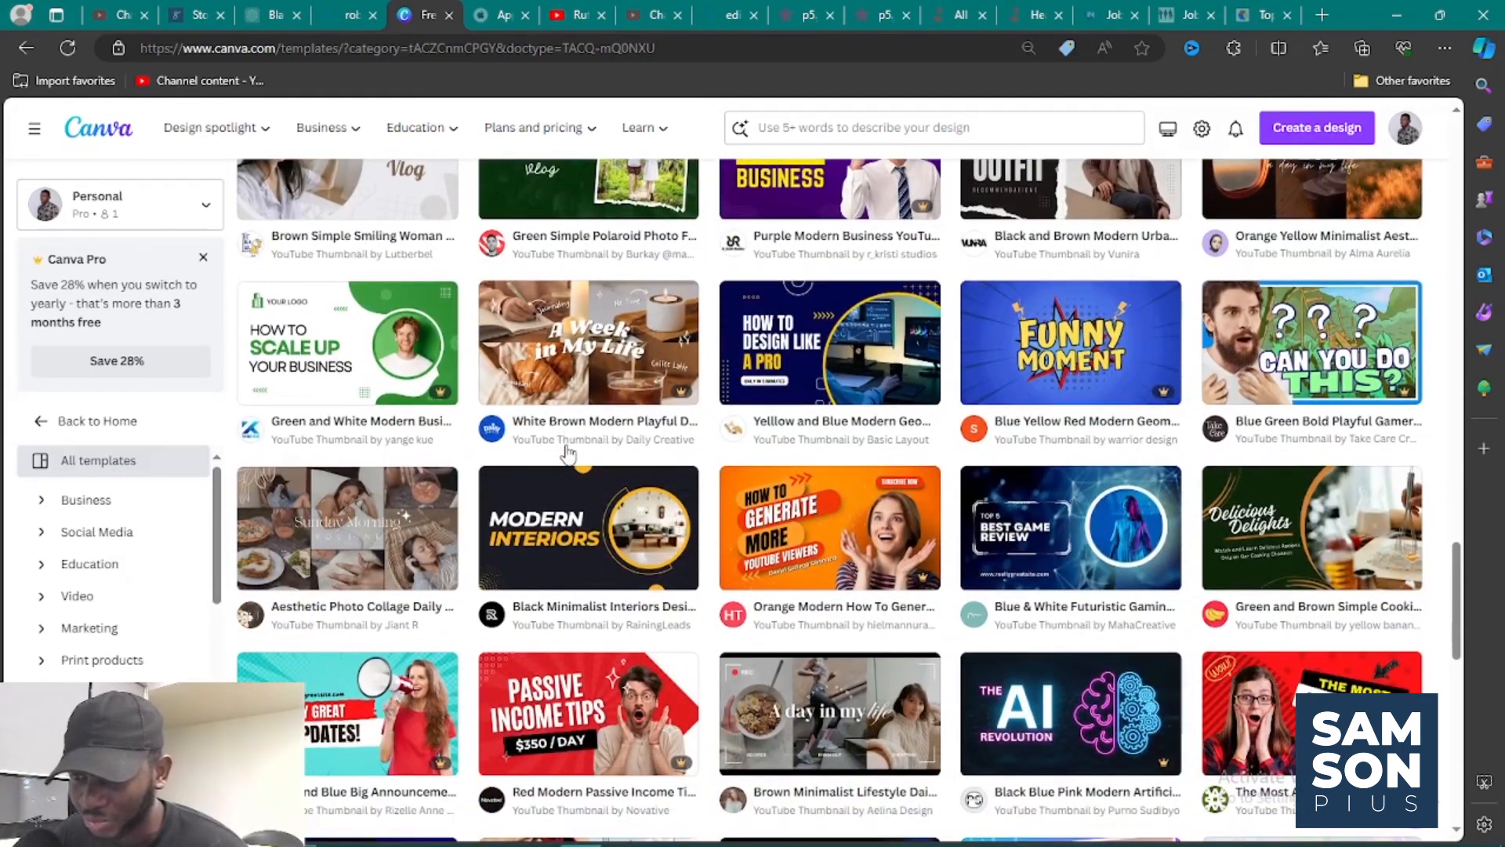
{"action": "scroll", "coordinate": [568, 452], "scroll_direction": "down", "scroll_amount": 2}
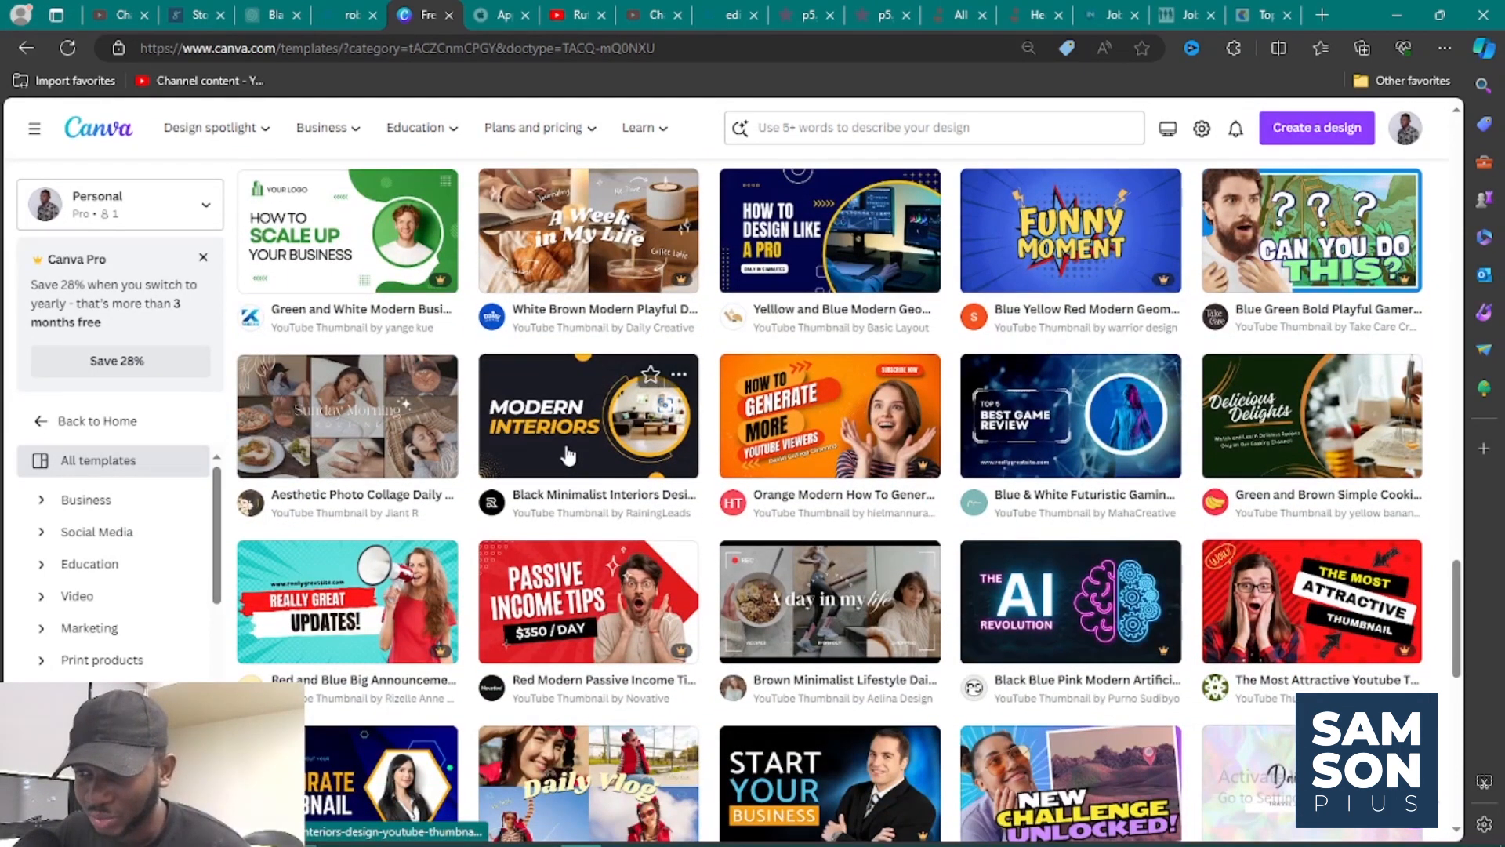
{"action": "scroll", "coordinate": [568, 453], "scroll_direction": "down", "scroll_amount": 4}
{"action": "scroll", "coordinate": [568, 453], "scroll_direction": "down", "scroll_amount": 6}
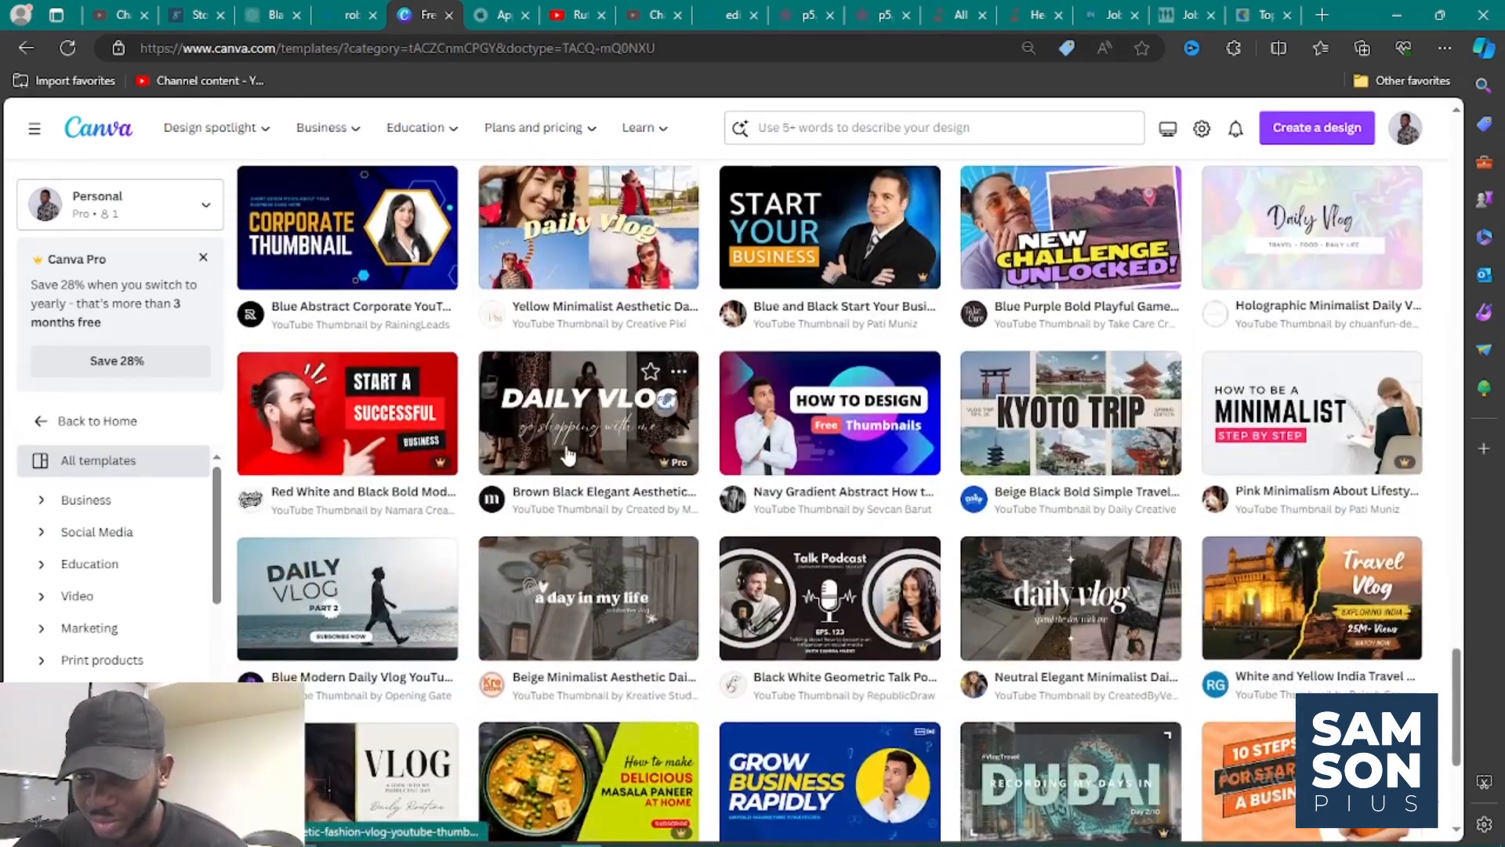
{"action": "scroll", "coordinate": [568, 452], "scroll_direction": "down", "scroll_amount": 5}
{"action": "scroll", "coordinate": [567, 455], "scroll_direction": "down", "scroll_amount": 5}
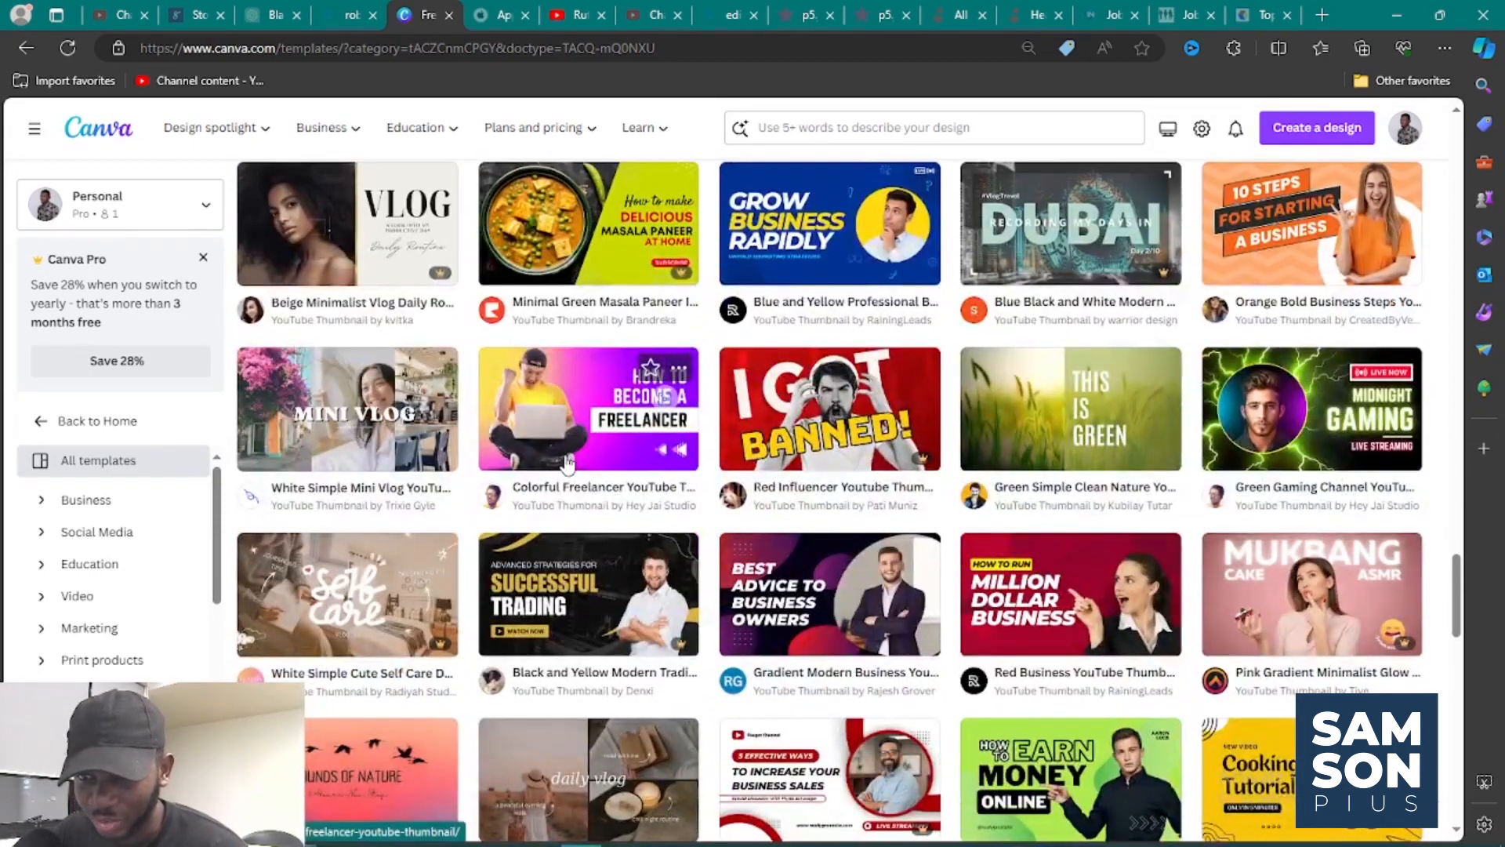
{"action": "scroll", "coordinate": [567, 463], "scroll_direction": "down", "scroll_amount": 4}
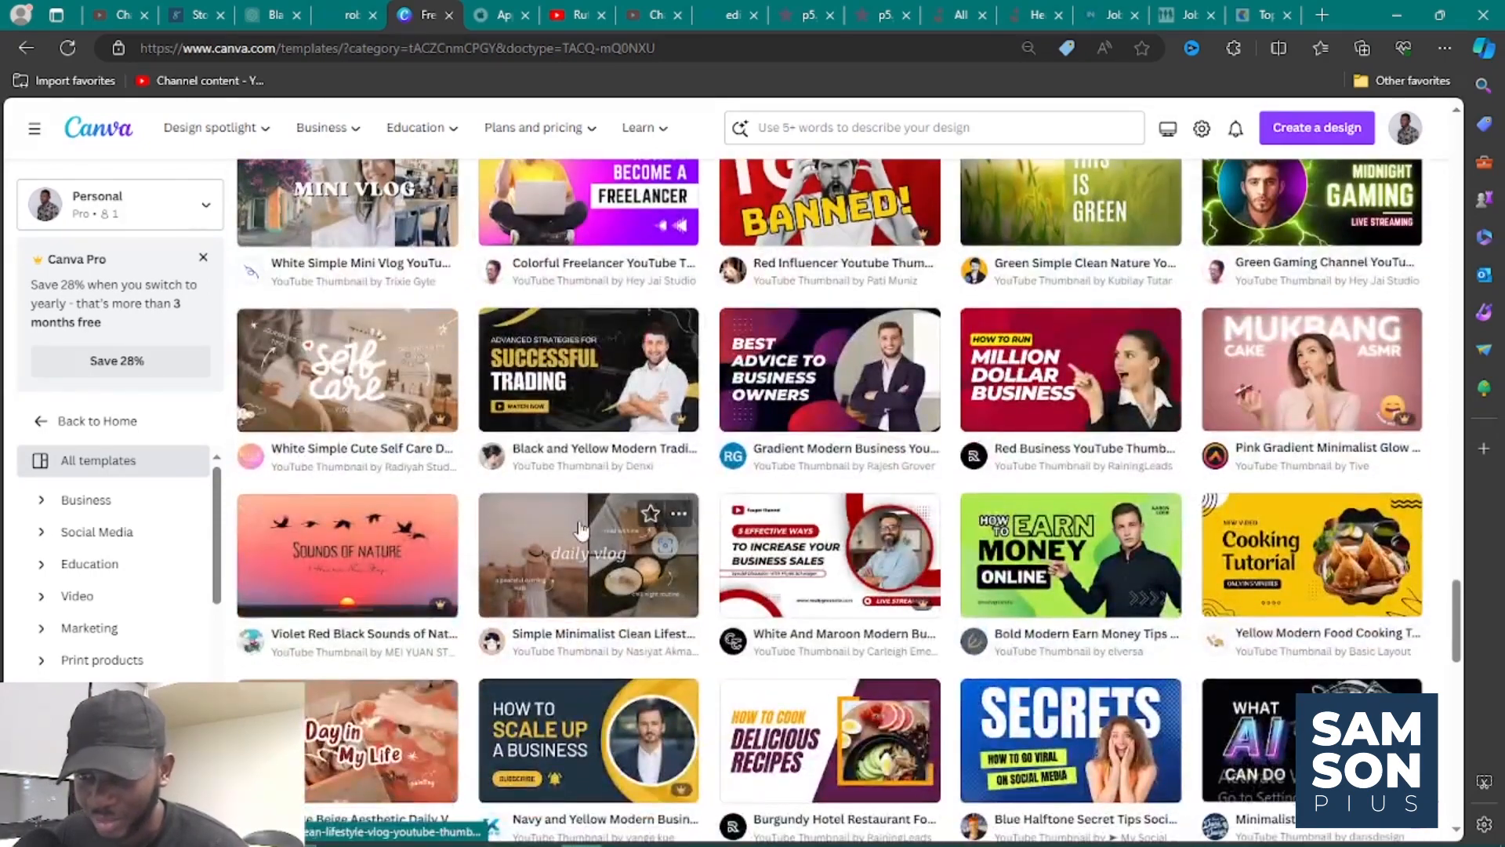
Examine further YouTube thumbnail templates, weighing their titles, backgrounds and cut-out subjects to pick one to customize.
{"action": "scroll", "coordinate": [581, 530], "scroll_direction": "down", "scroll_amount": 2}
{"action": "scroll", "coordinate": [596, 531], "scroll_direction": "down", "scroll_amount": 2}
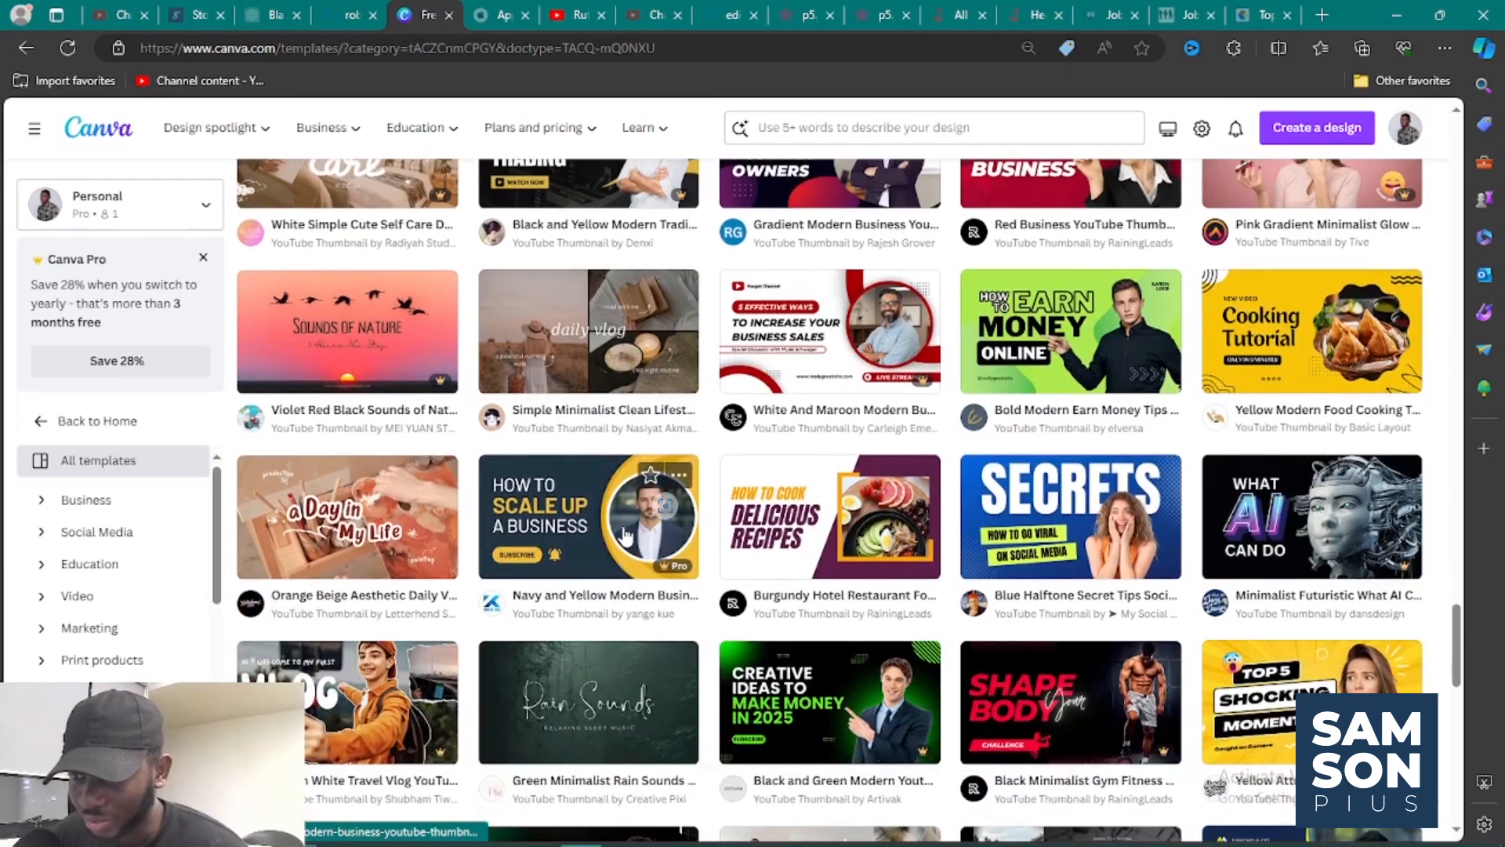
{"action": "scroll", "coordinate": [625, 536], "scroll_direction": "down", "scroll_amount": 3}
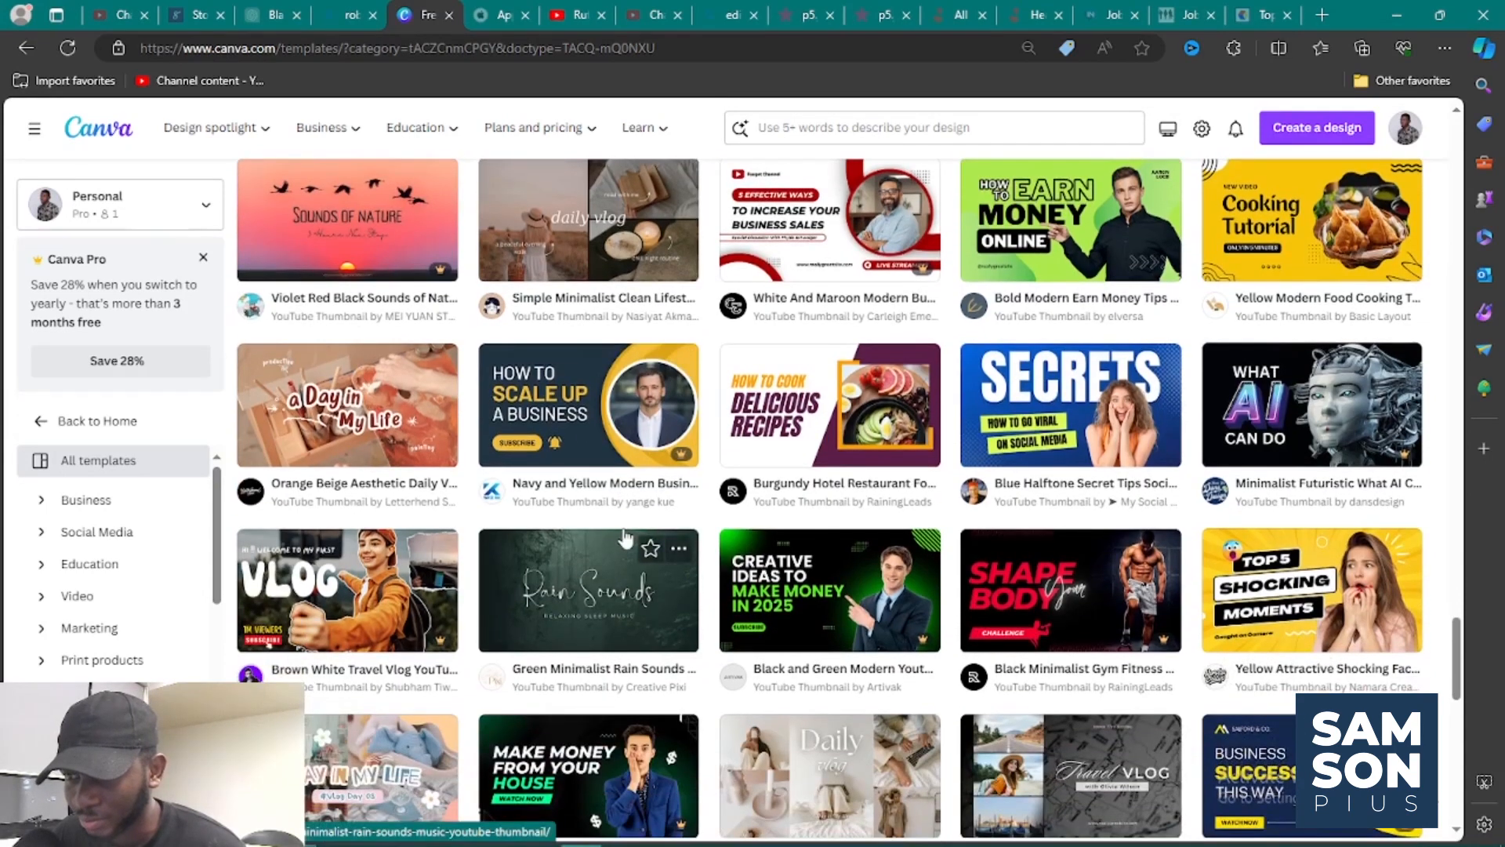
{"action": "scroll", "coordinate": [625, 538], "scroll_direction": "down", "scroll_amount": 3}
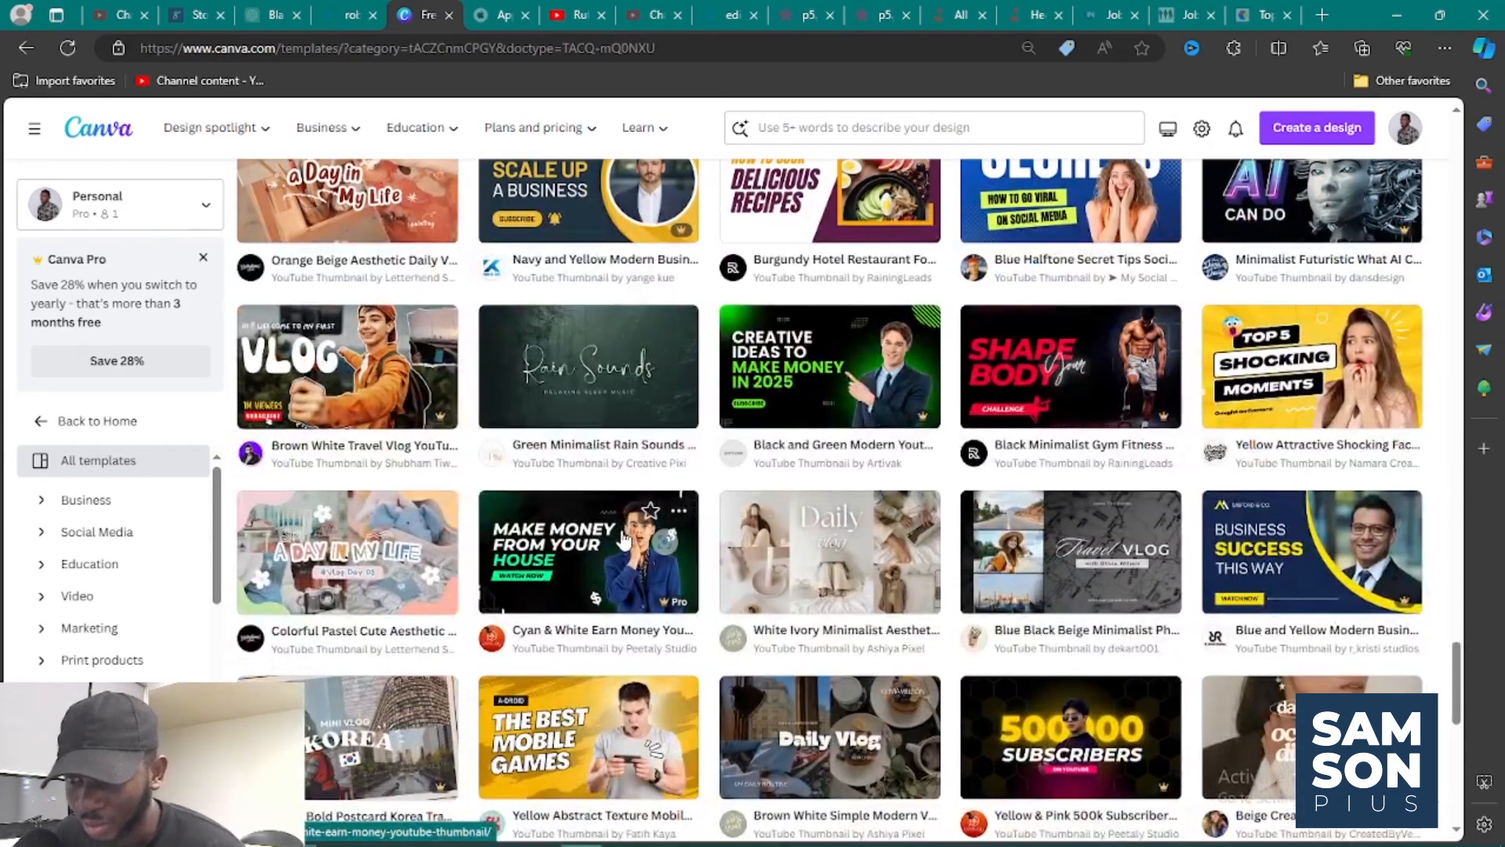
{"action": "scroll", "coordinate": [625, 539], "scroll_direction": "down", "scroll_amount": 4}
{"action": "scroll", "coordinate": [625, 539], "scroll_direction": "down", "scroll_amount": 2}
{"action": "scroll", "coordinate": [625, 540], "scroll_direction": "down", "scroll_amount": 4}
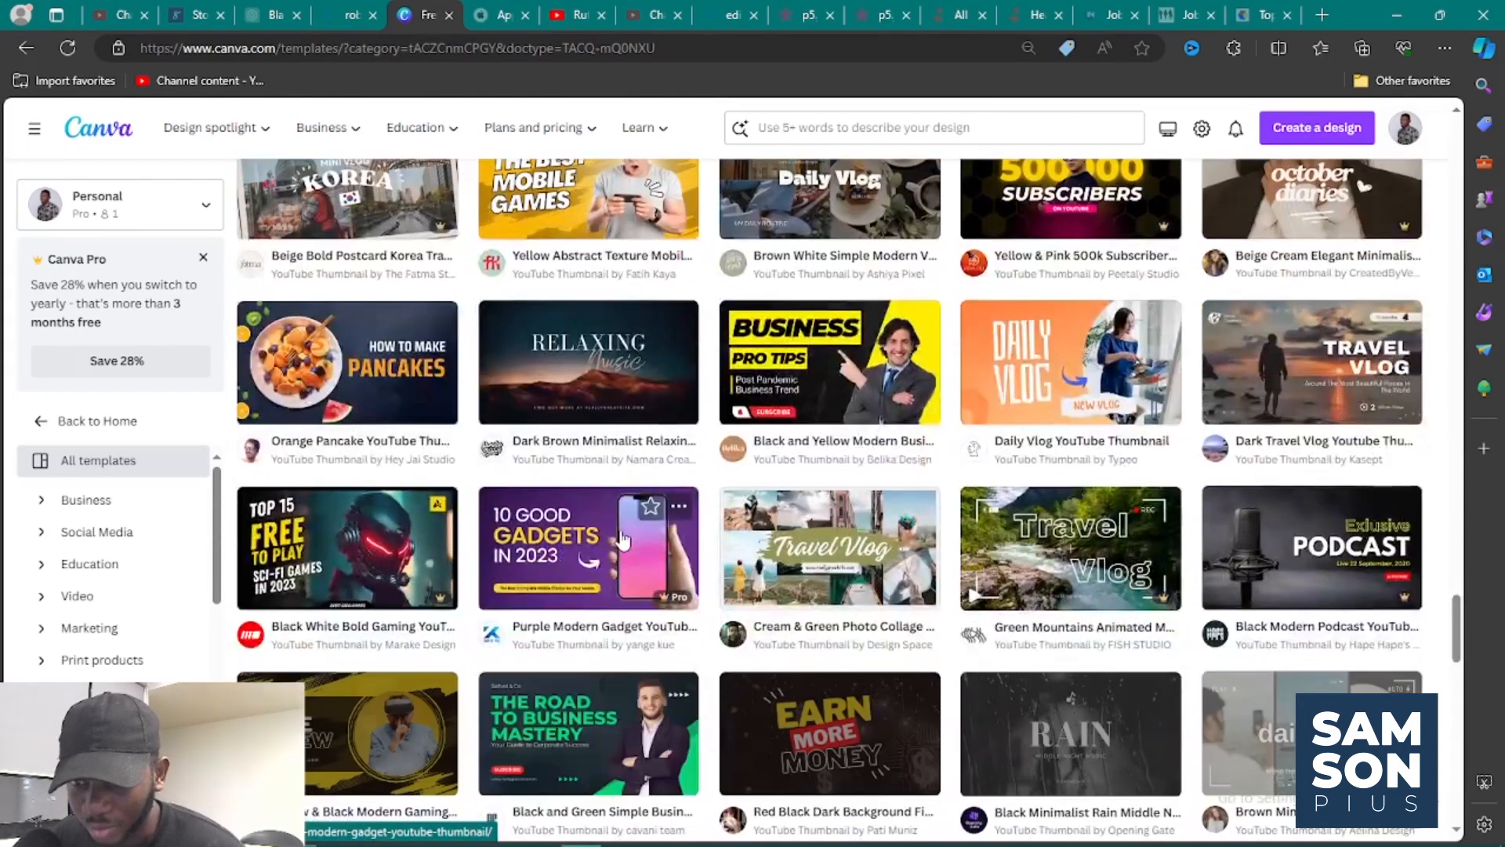
{"action": "scroll", "coordinate": [625, 541], "scroll_direction": "down", "scroll_amount": 2}
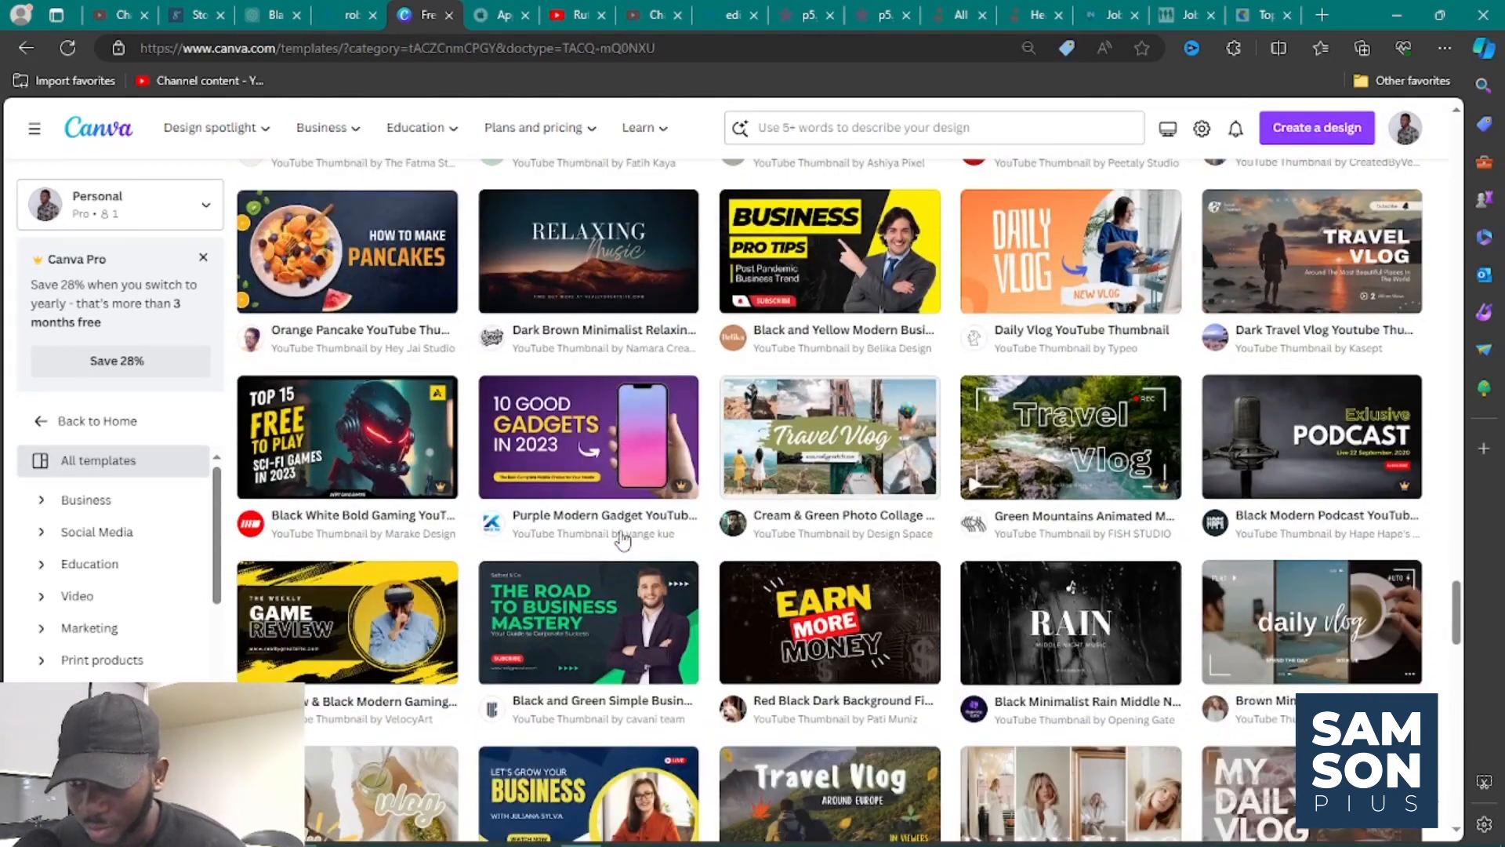
{"action": "scroll", "coordinate": [623, 539], "scroll_direction": "down", "scroll_amount": 2}
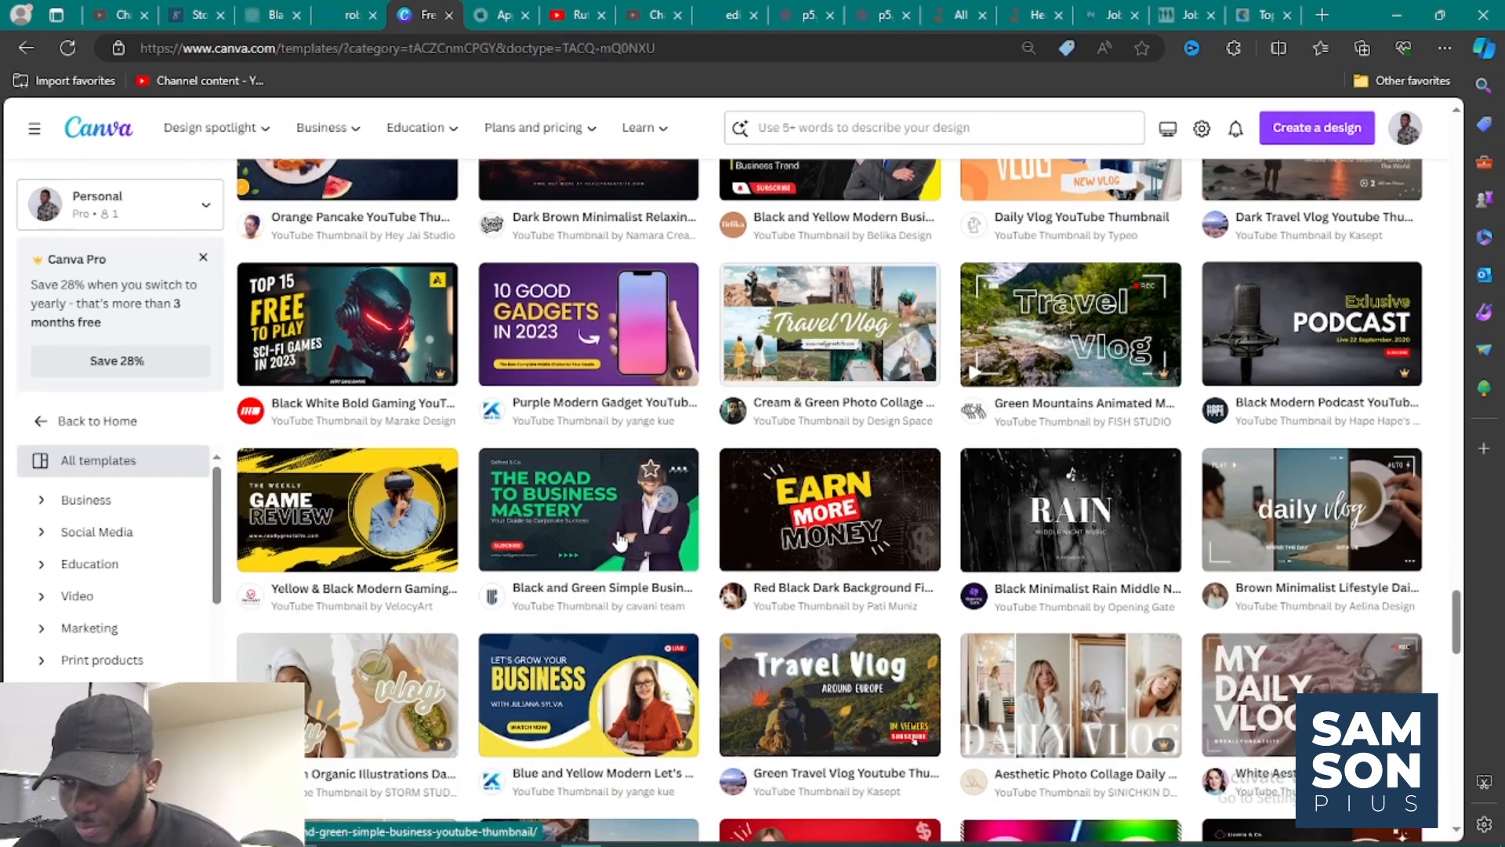
{"action": "scroll", "coordinate": [620, 541], "scroll_direction": "down", "scroll_amount": 2}
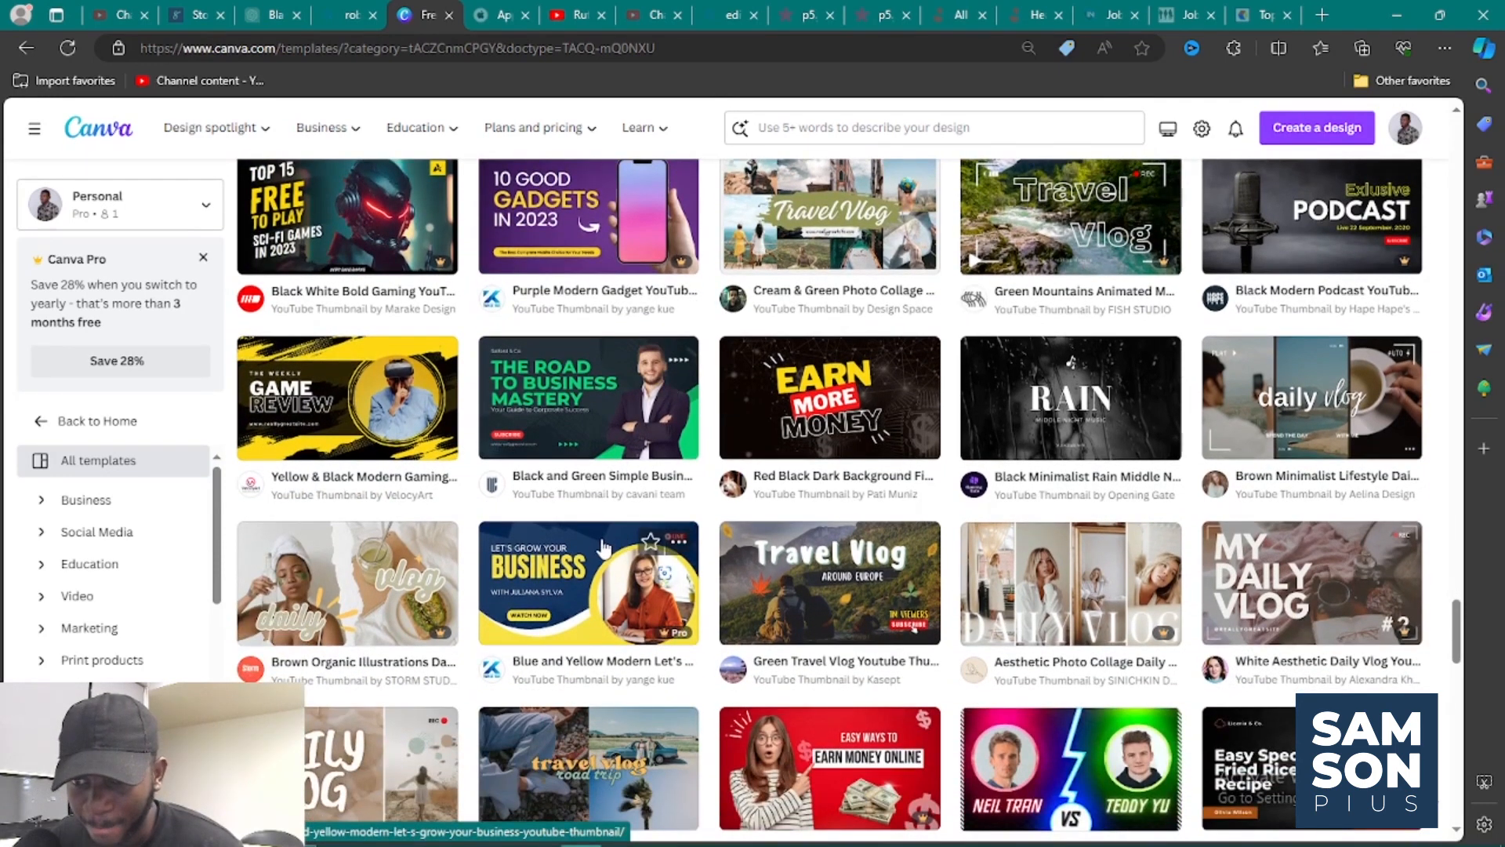
{"action": "scroll", "coordinate": [604, 547], "scroll_direction": "down", "scroll_amount": 2}
{"action": "scroll", "coordinate": [643, 549], "scroll_direction": "down", "scroll_amount": 2}
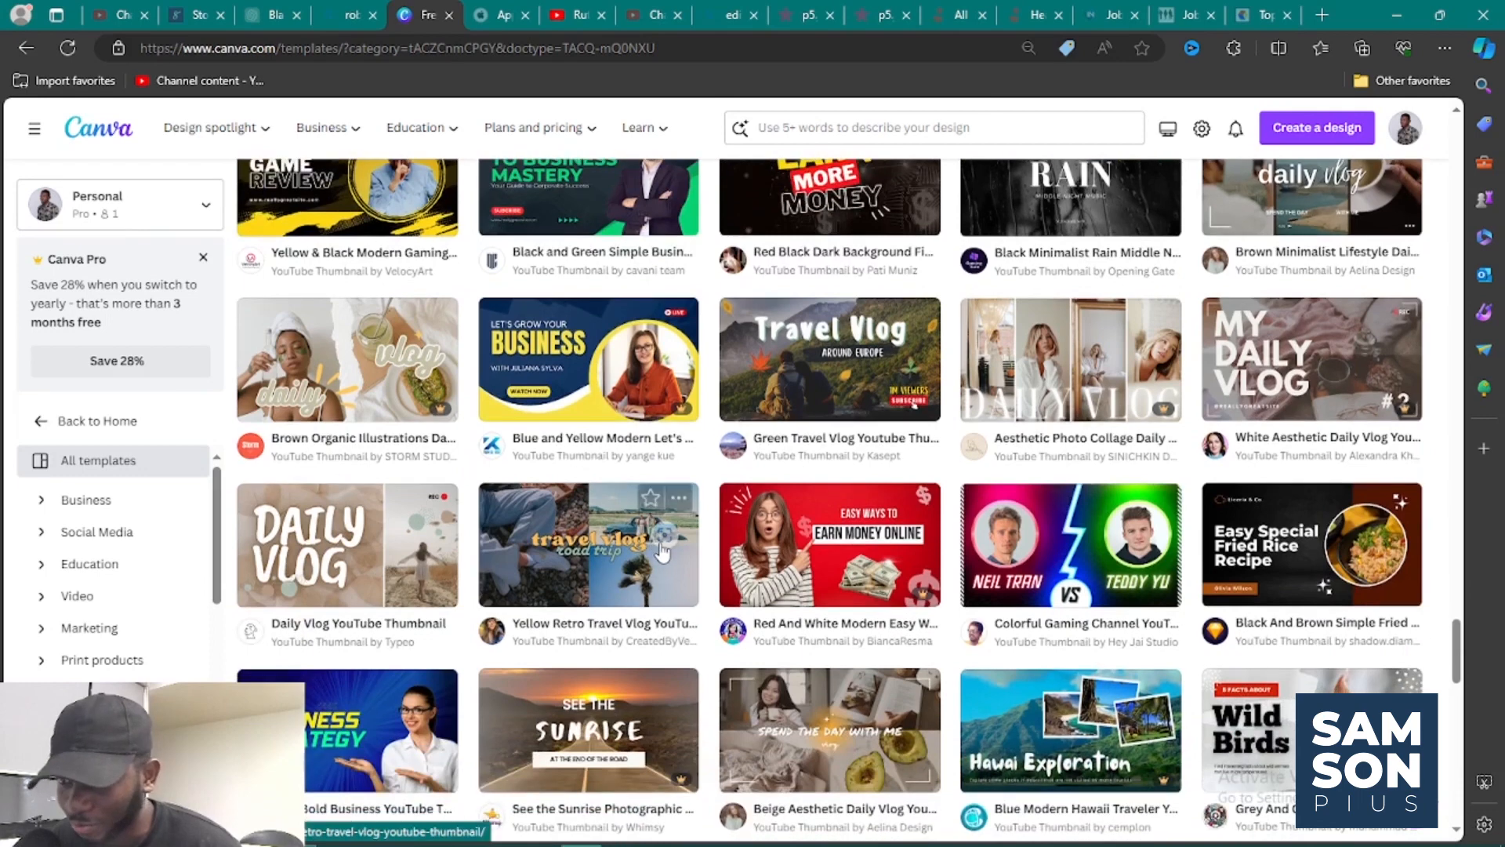
{"action": "scroll", "coordinate": [804, 568], "scroll_direction": "down", "scroll_amount": 2}
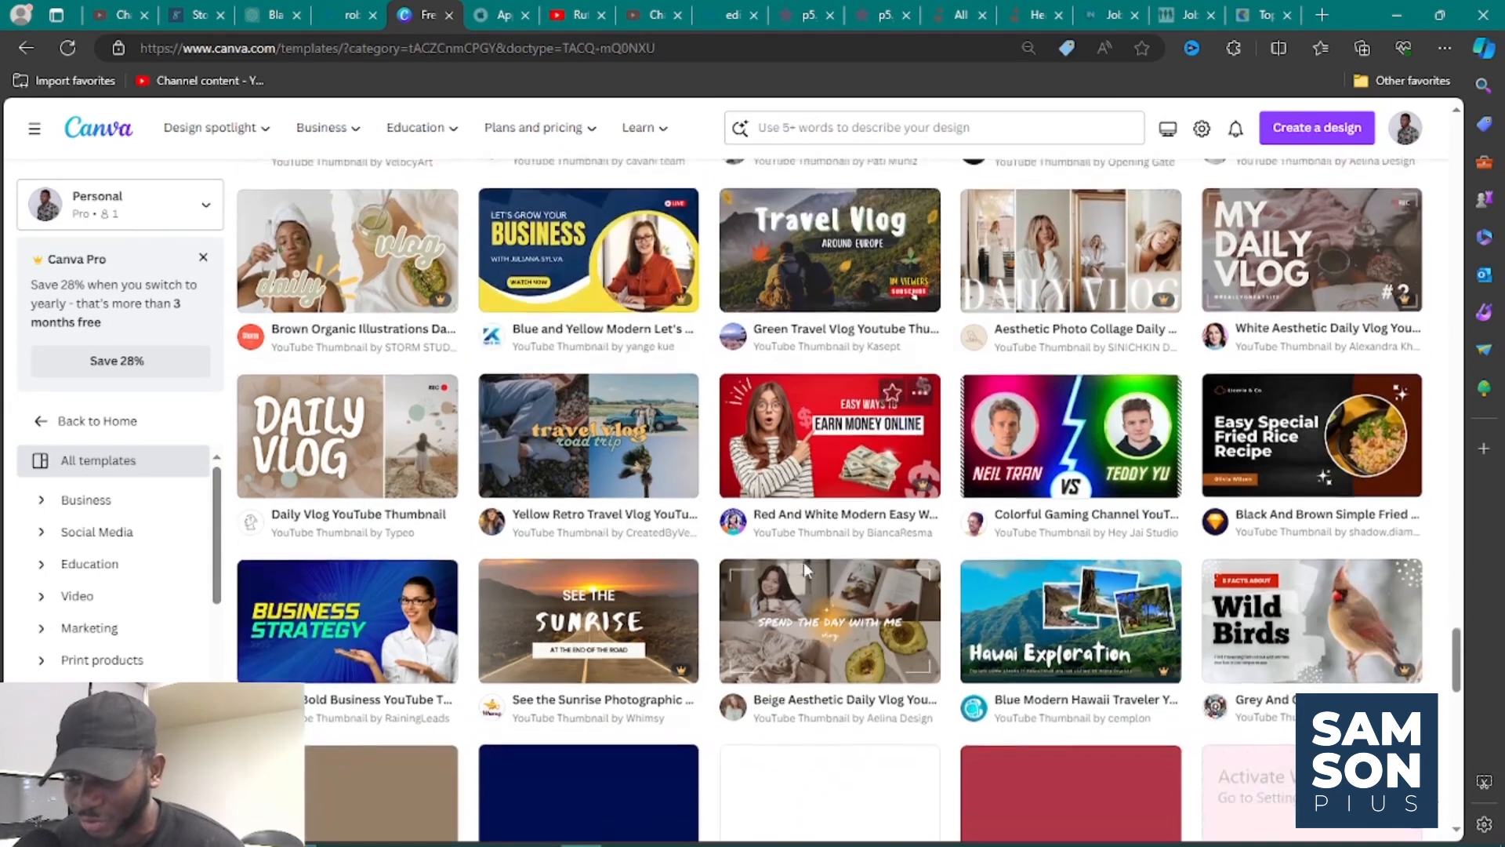
{"action": "scroll", "coordinate": [805, 572], "scroll_direction": "down", "scroll_amount": 6}
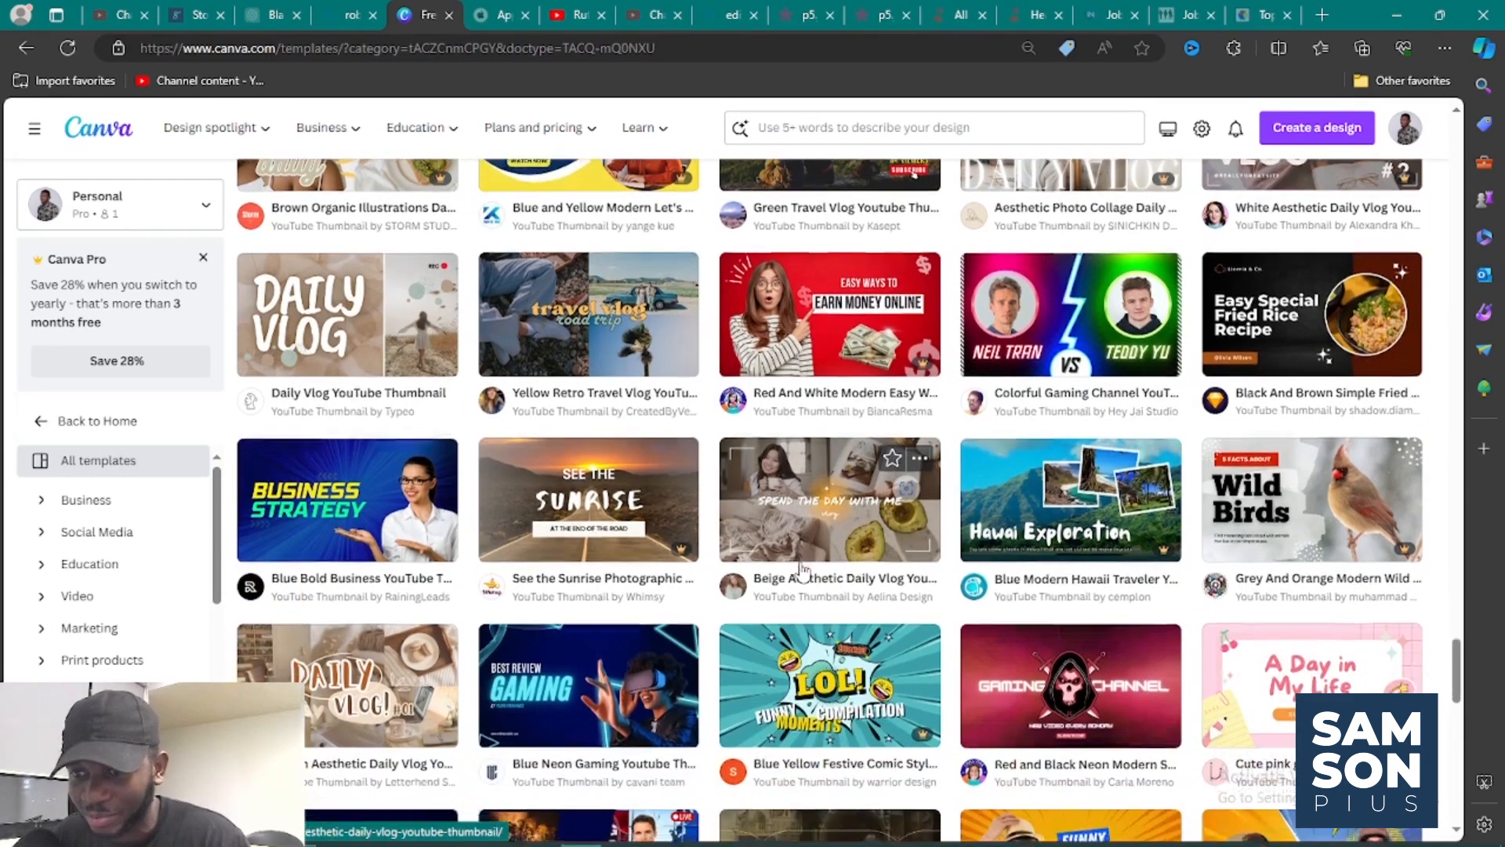
{"action": "scroll", "coordinate": [803, 570], "scroll_direction": "down", "scroll_amount": 5}
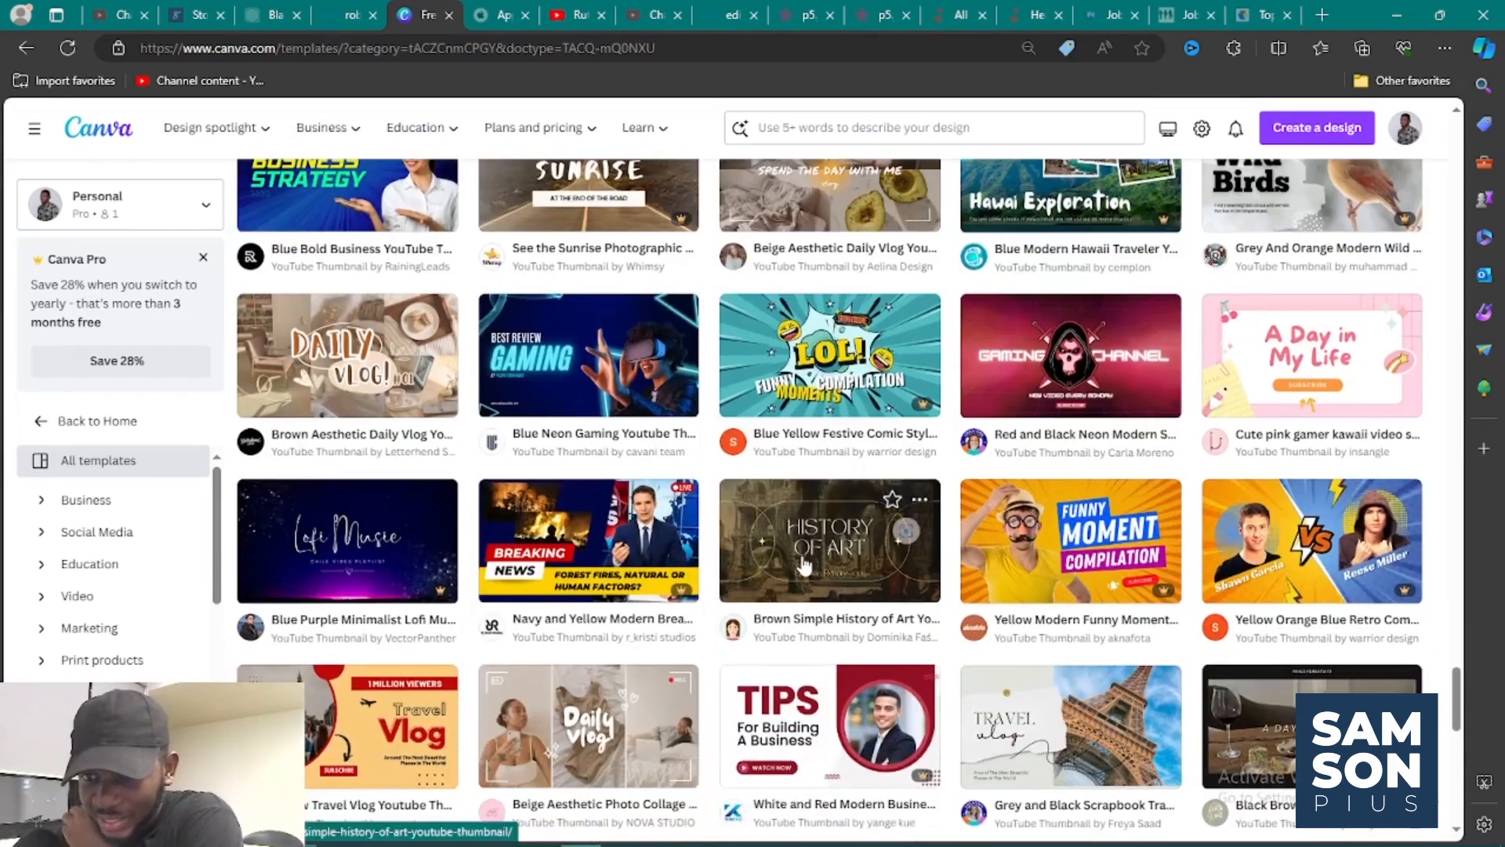
{"action": "scroll", "coordinate": [804, 562], "scroll_direction": "down", "scroll_amount": 6}
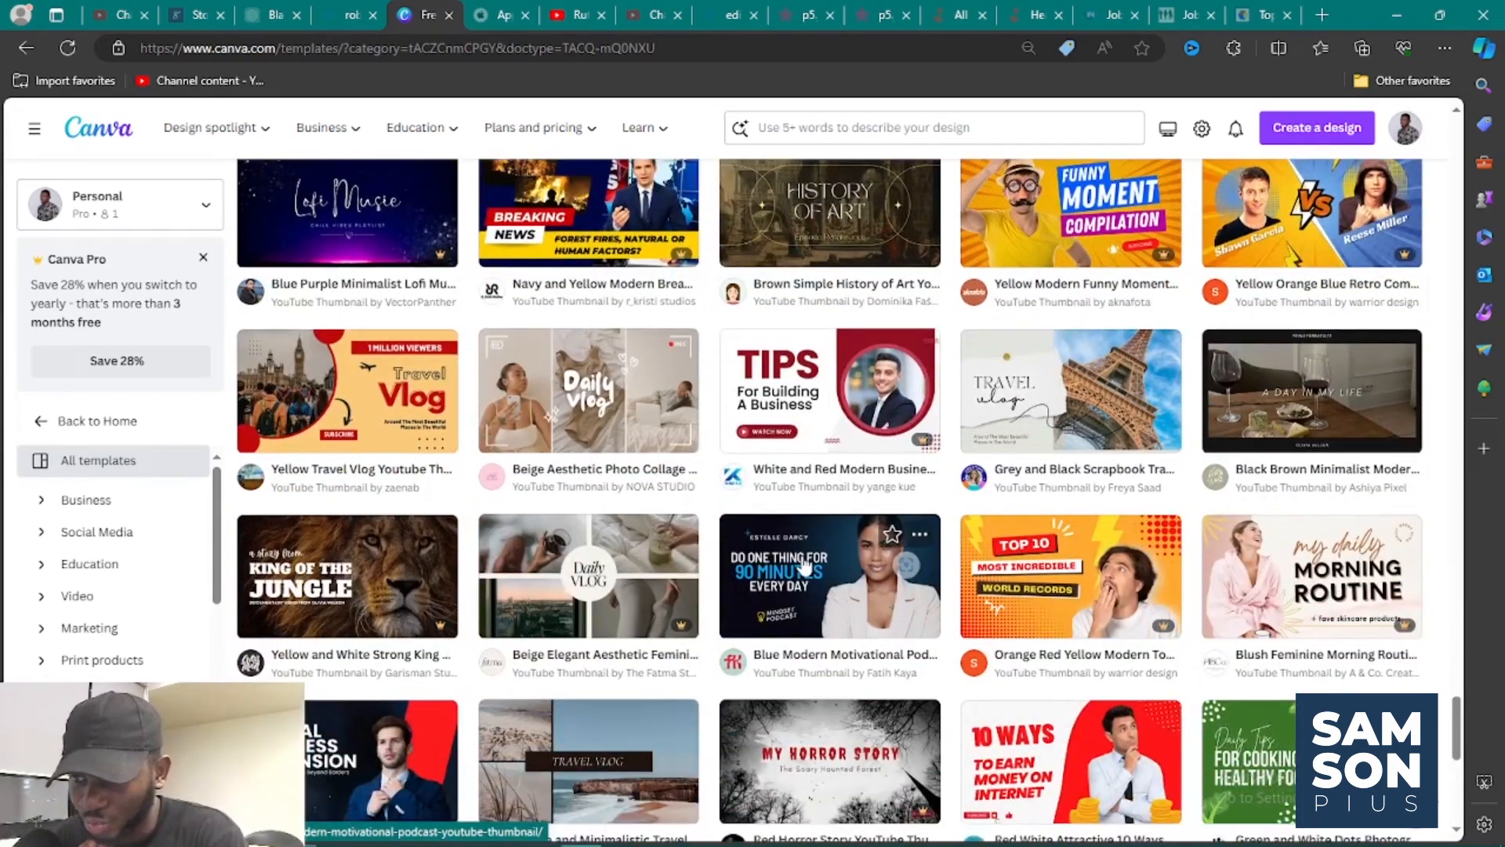
{"action": "scroll", "coordinate": [803, 561], "scroll_direction": "down", "scroll_amount": 2}
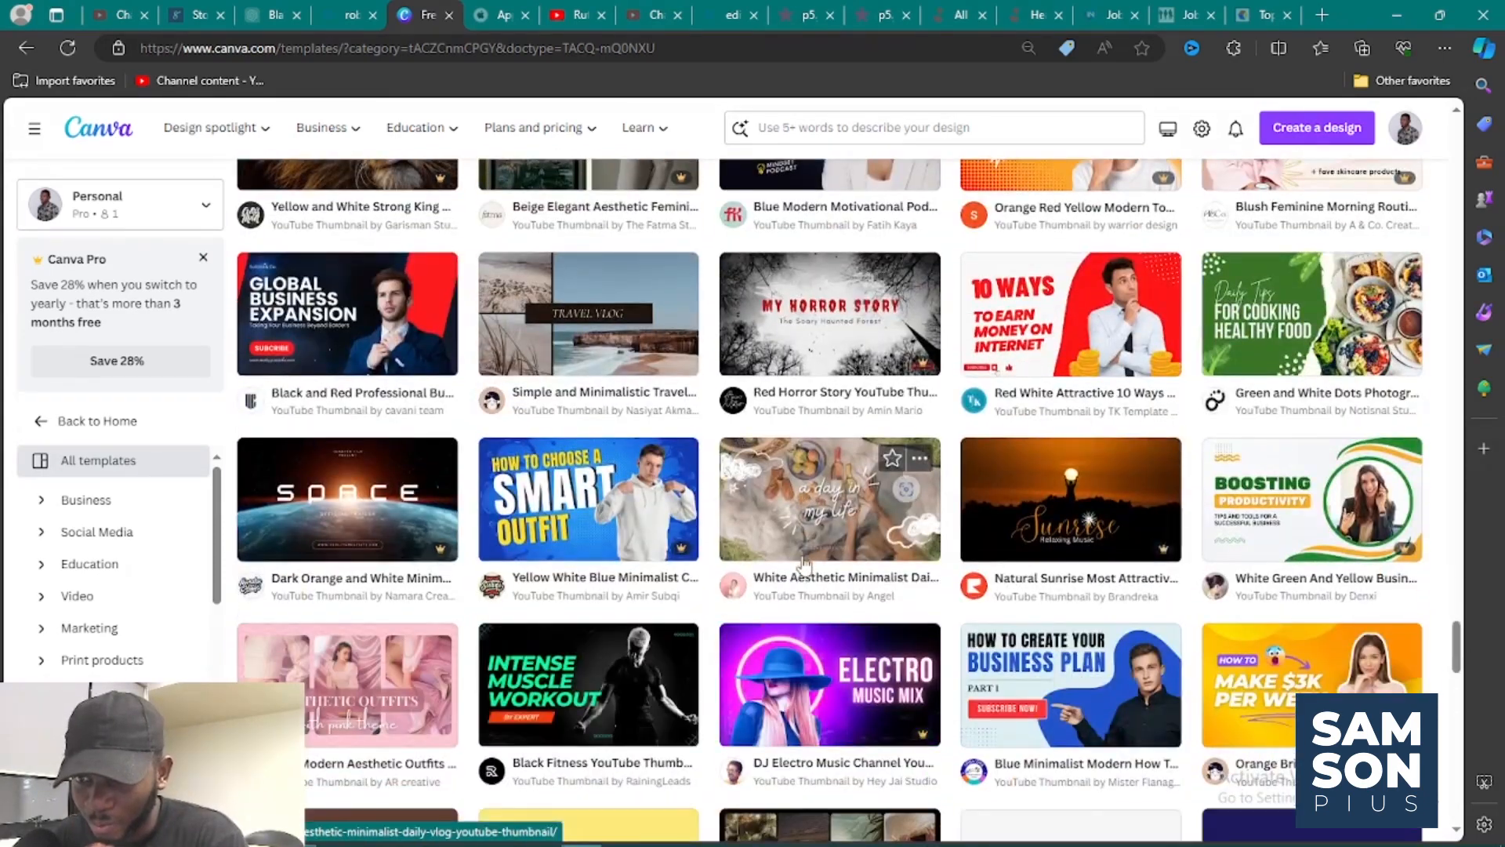
{"action": "scroll", "coordinate": [804, 561], "scroll_direction": "down", "scroll_amount": 2}
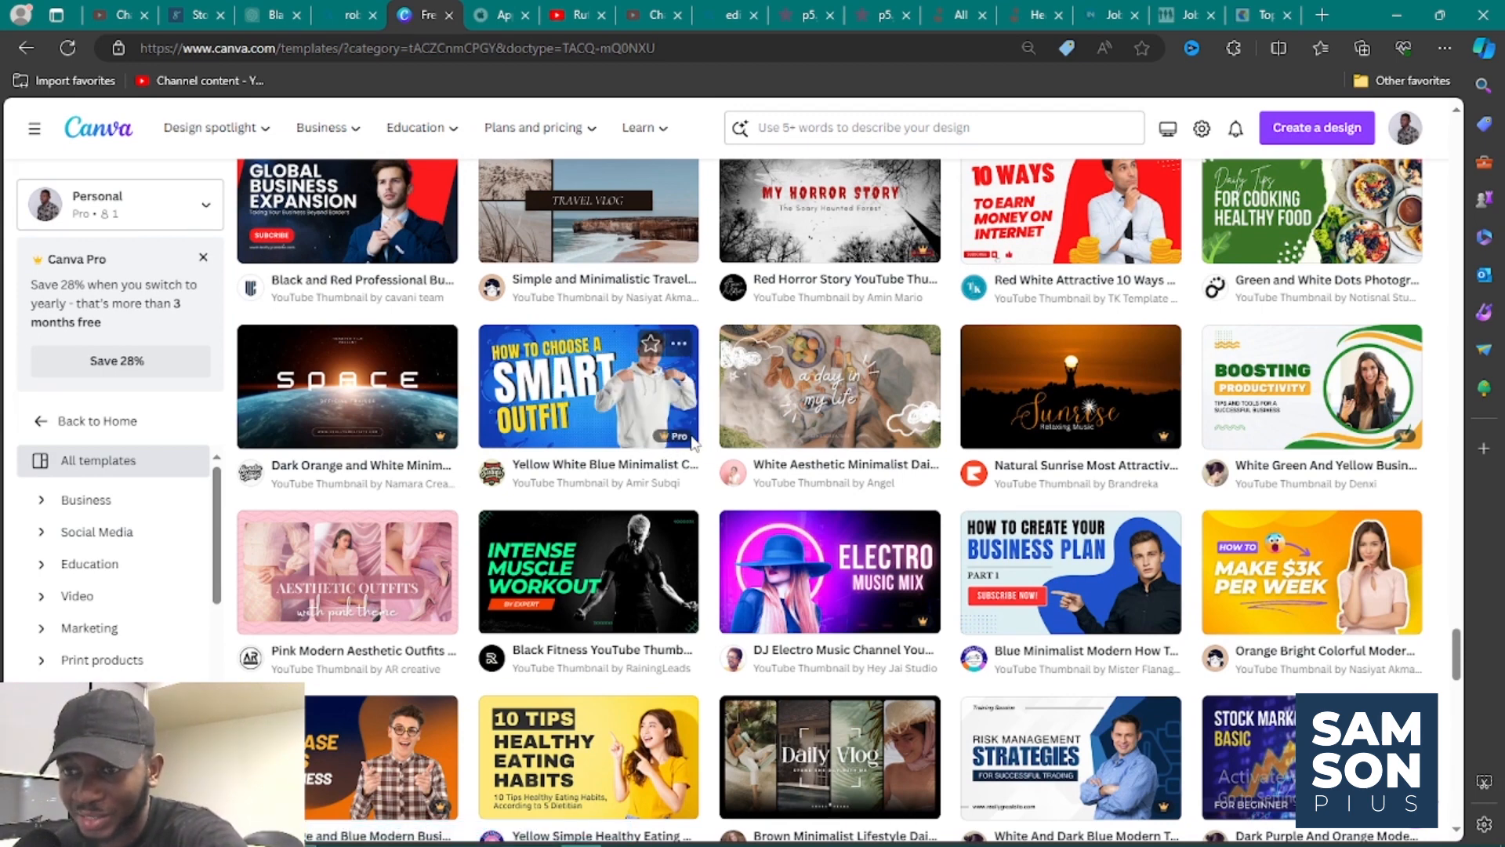
{"action": "mouse_move", "coordinate": [685, 444]}
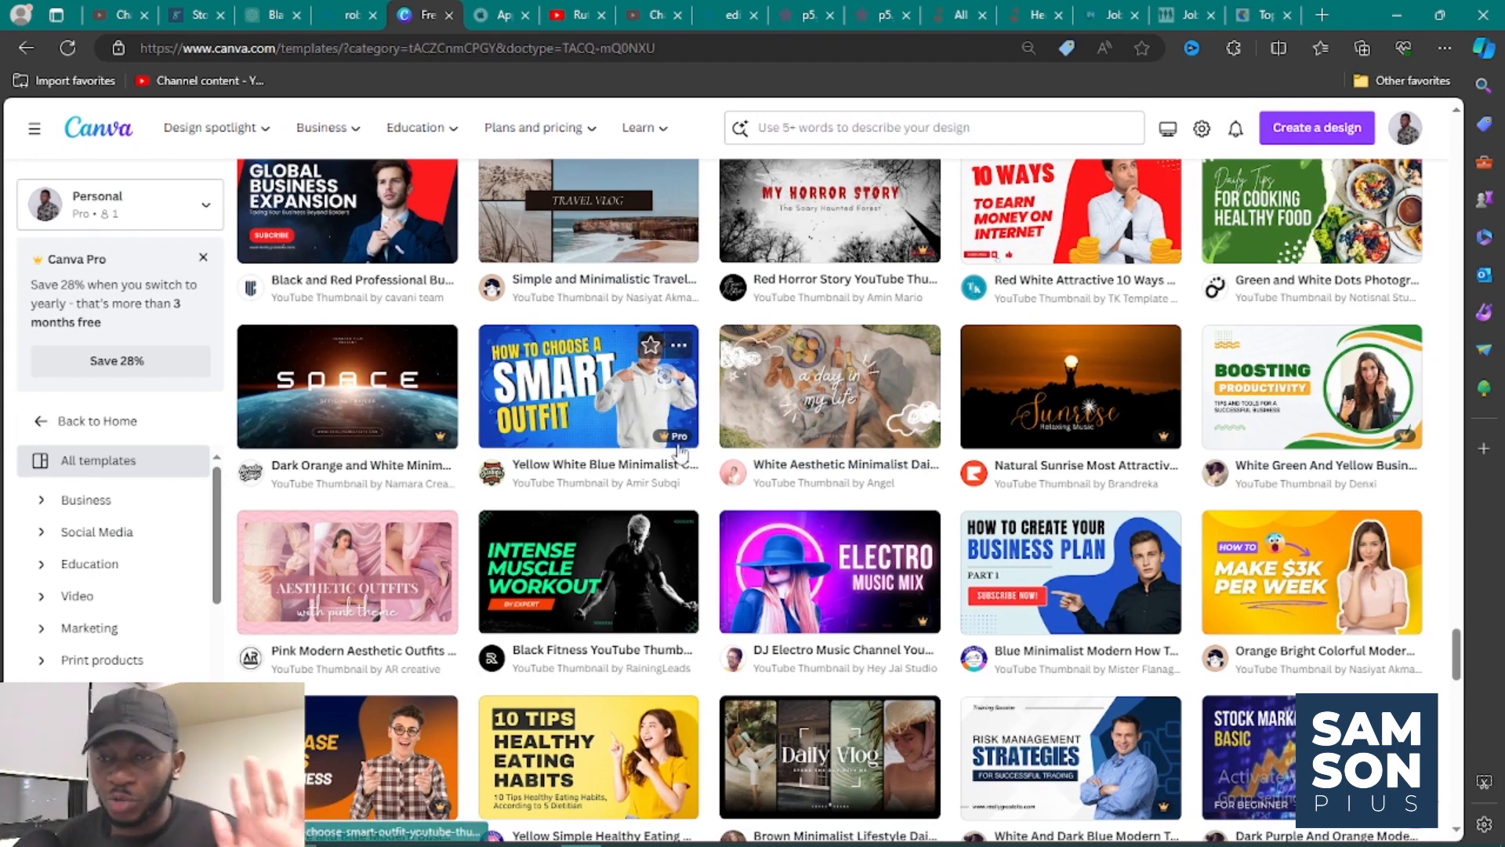
{"action": "scroll", "coordinate": [679, 453], "scroll_direction": "up", "scroll_amount": 5}
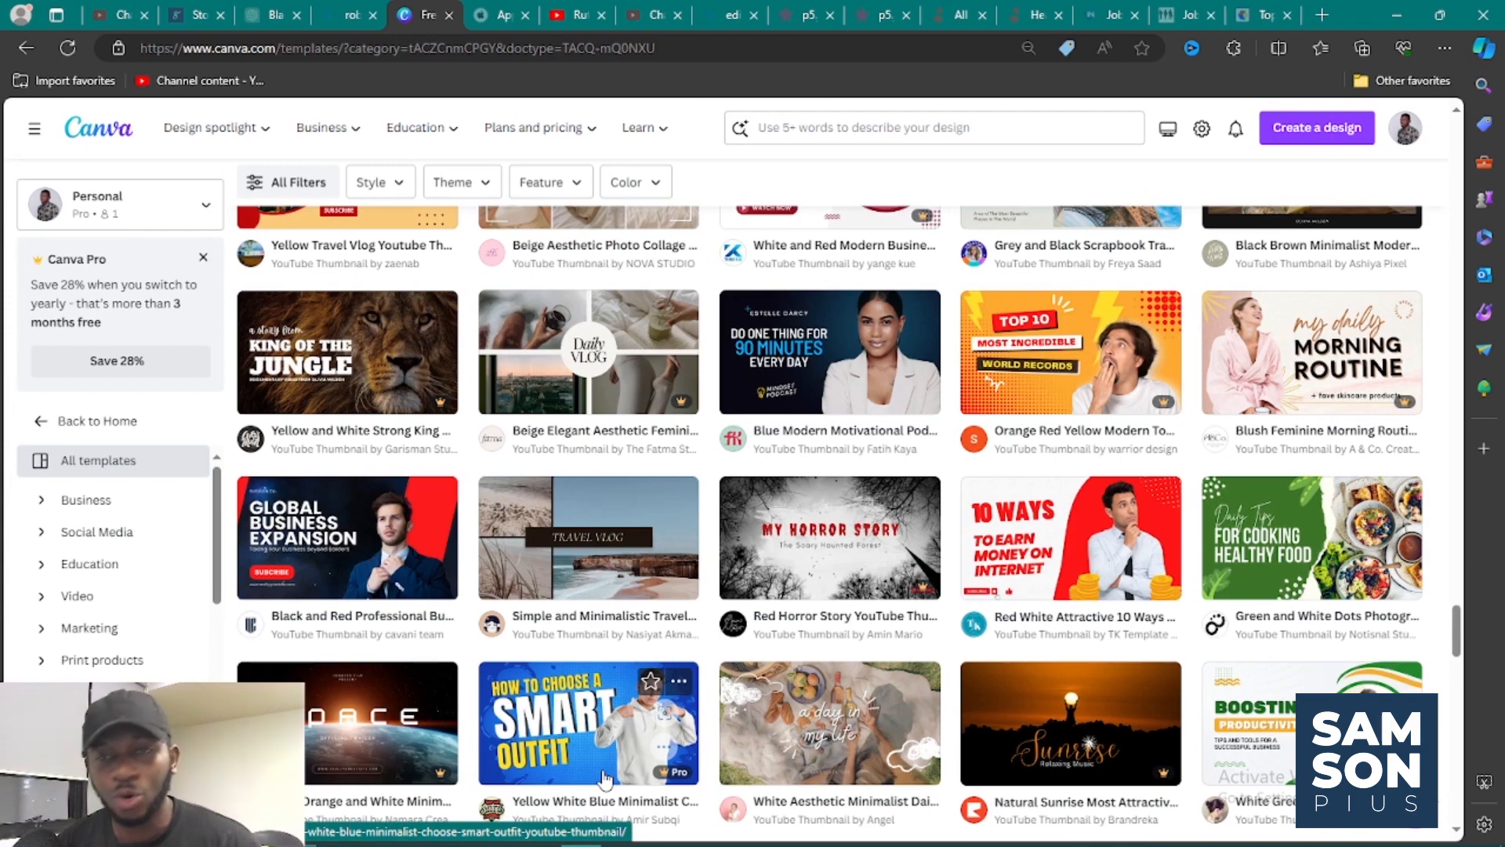
{"action": "scroll", "coordinate": [600, 753], "scroll_direction": "down", "scroll_amount": 3}
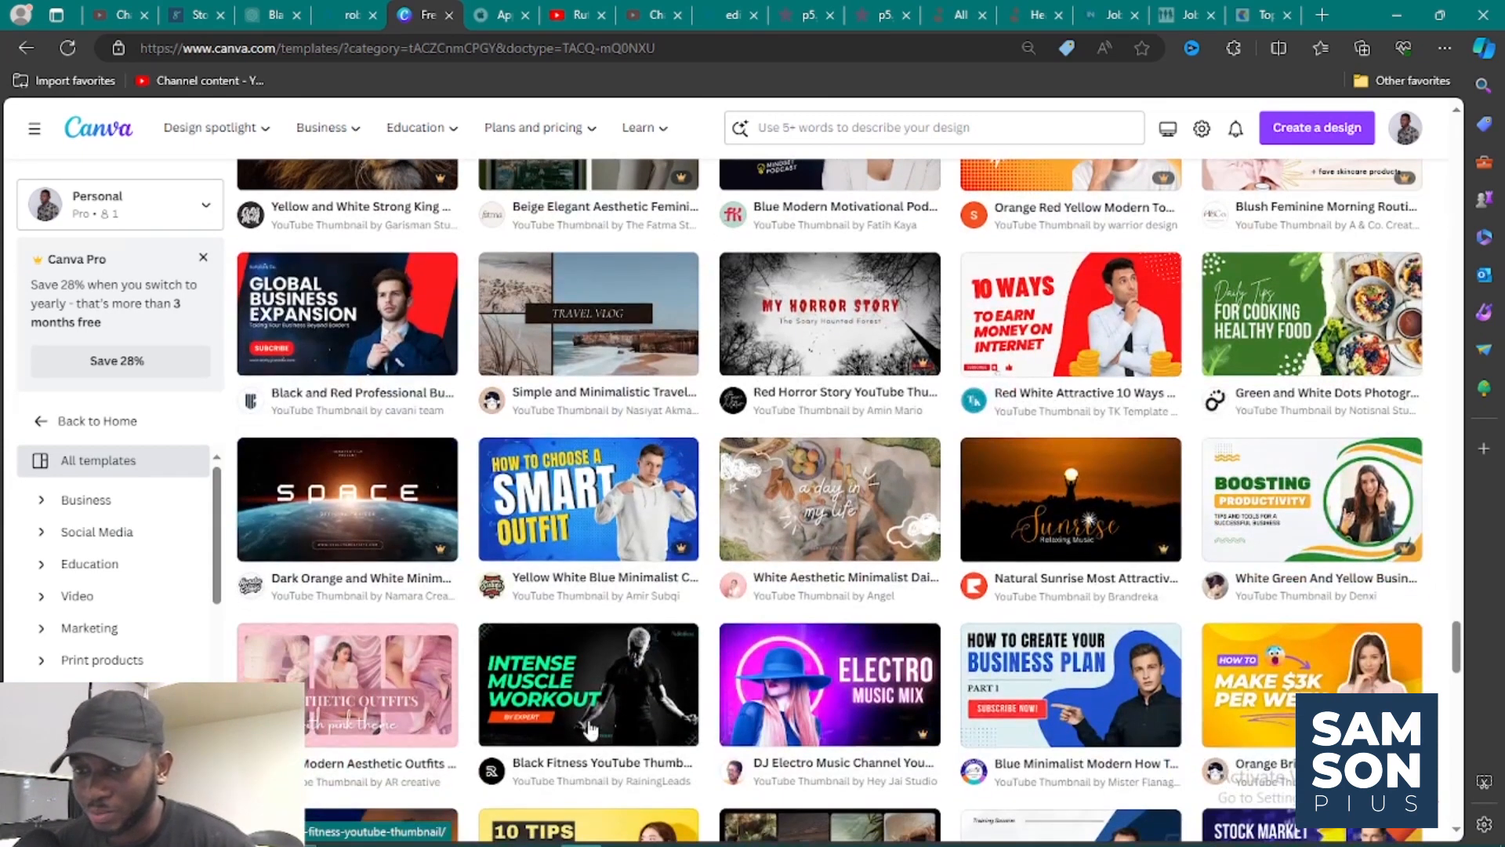
Open the Yellow White Blue Minimalist Choose Smart Outfit template for customizing, declining to open the design in the desktop app.
{"action": "left_click", "coordinate": [608, 511]}
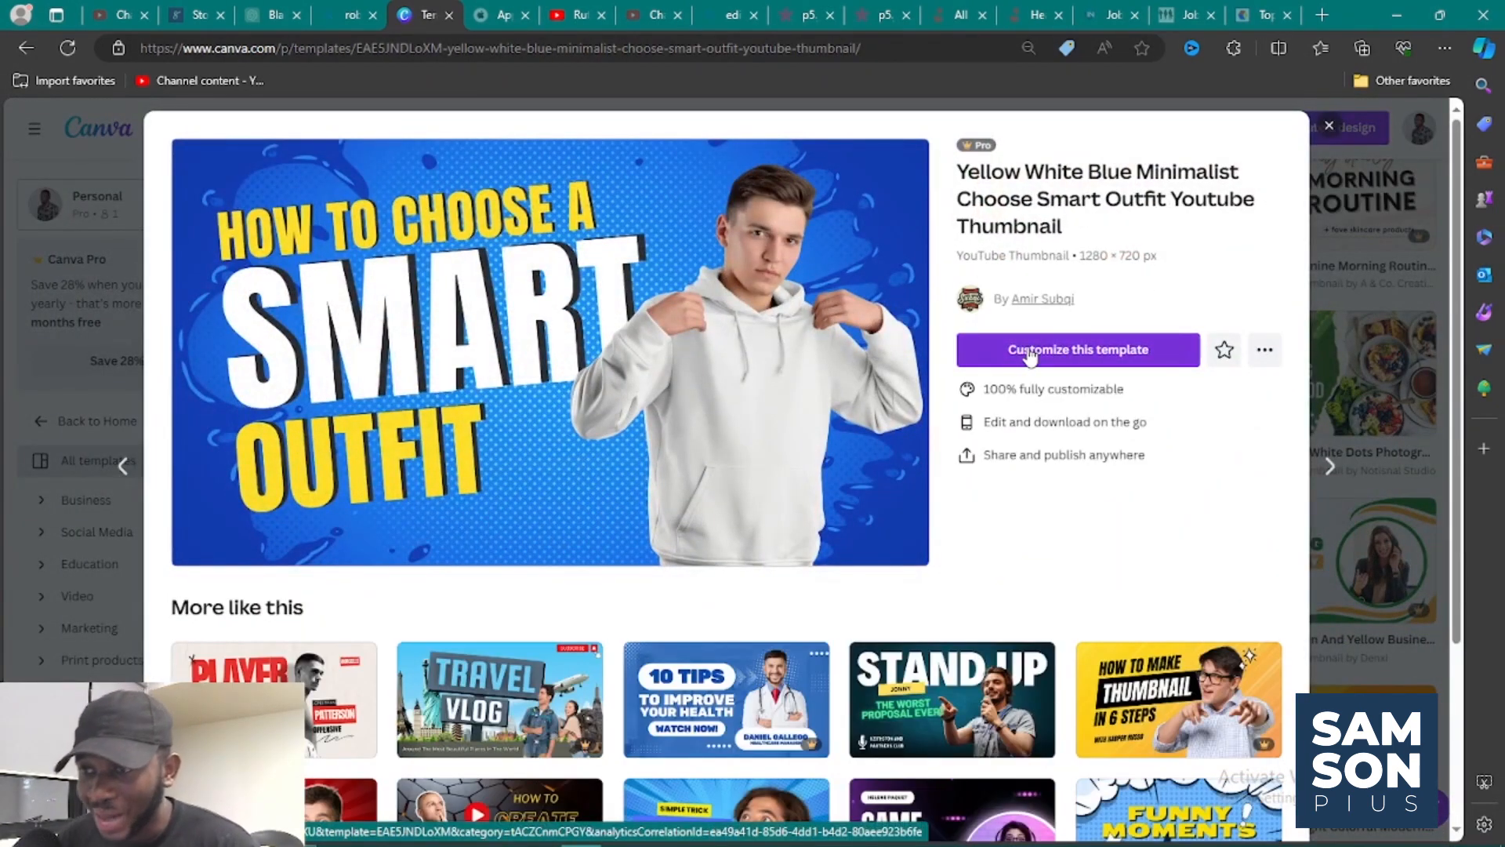
{"action": "left_click", "coordinate": [1030, 353]}
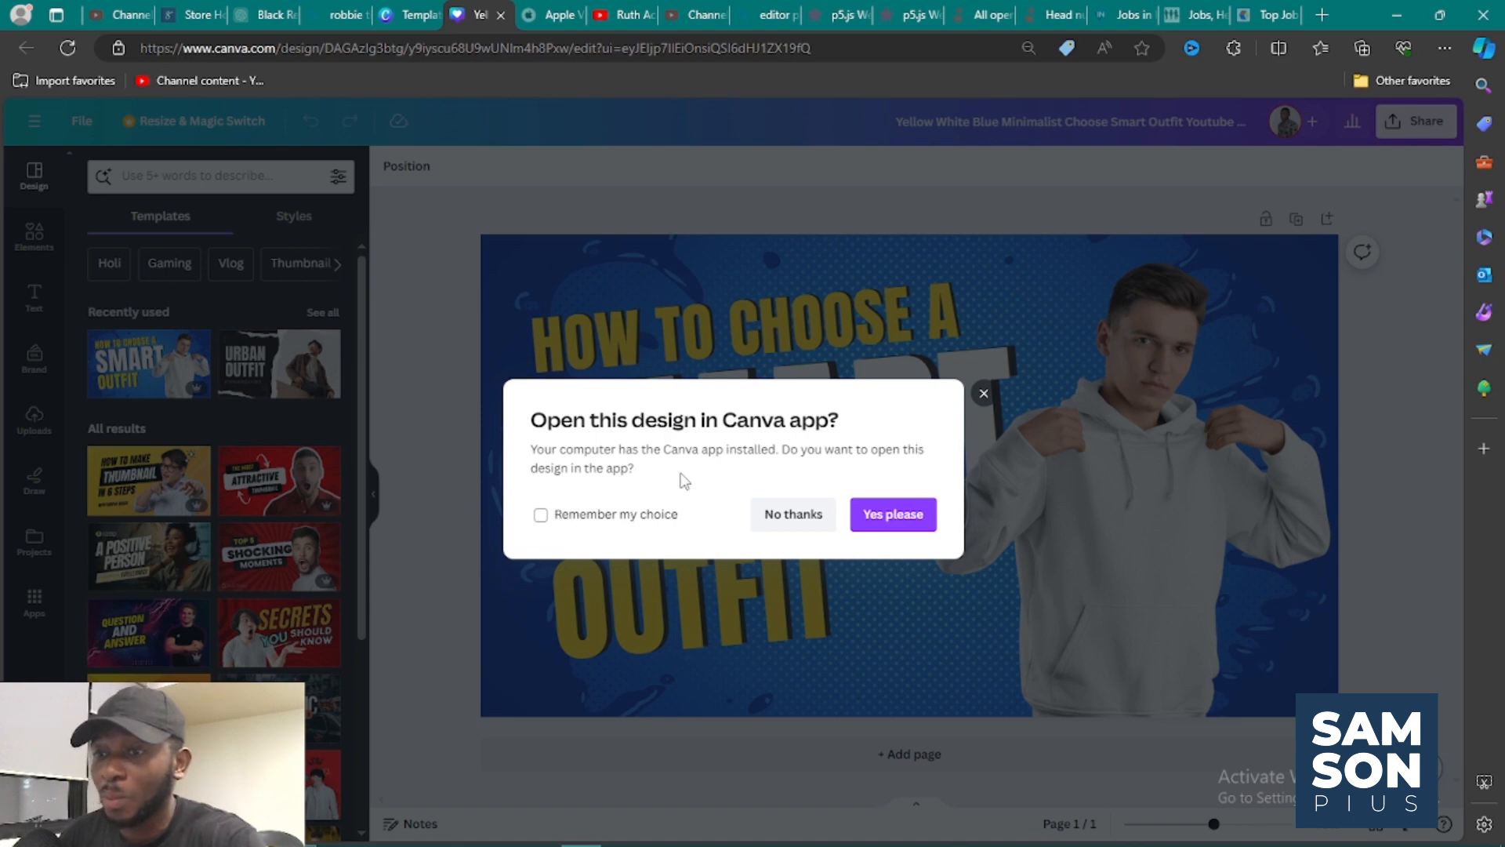
{"action": "left_click", "coordinate": [770, 514]}
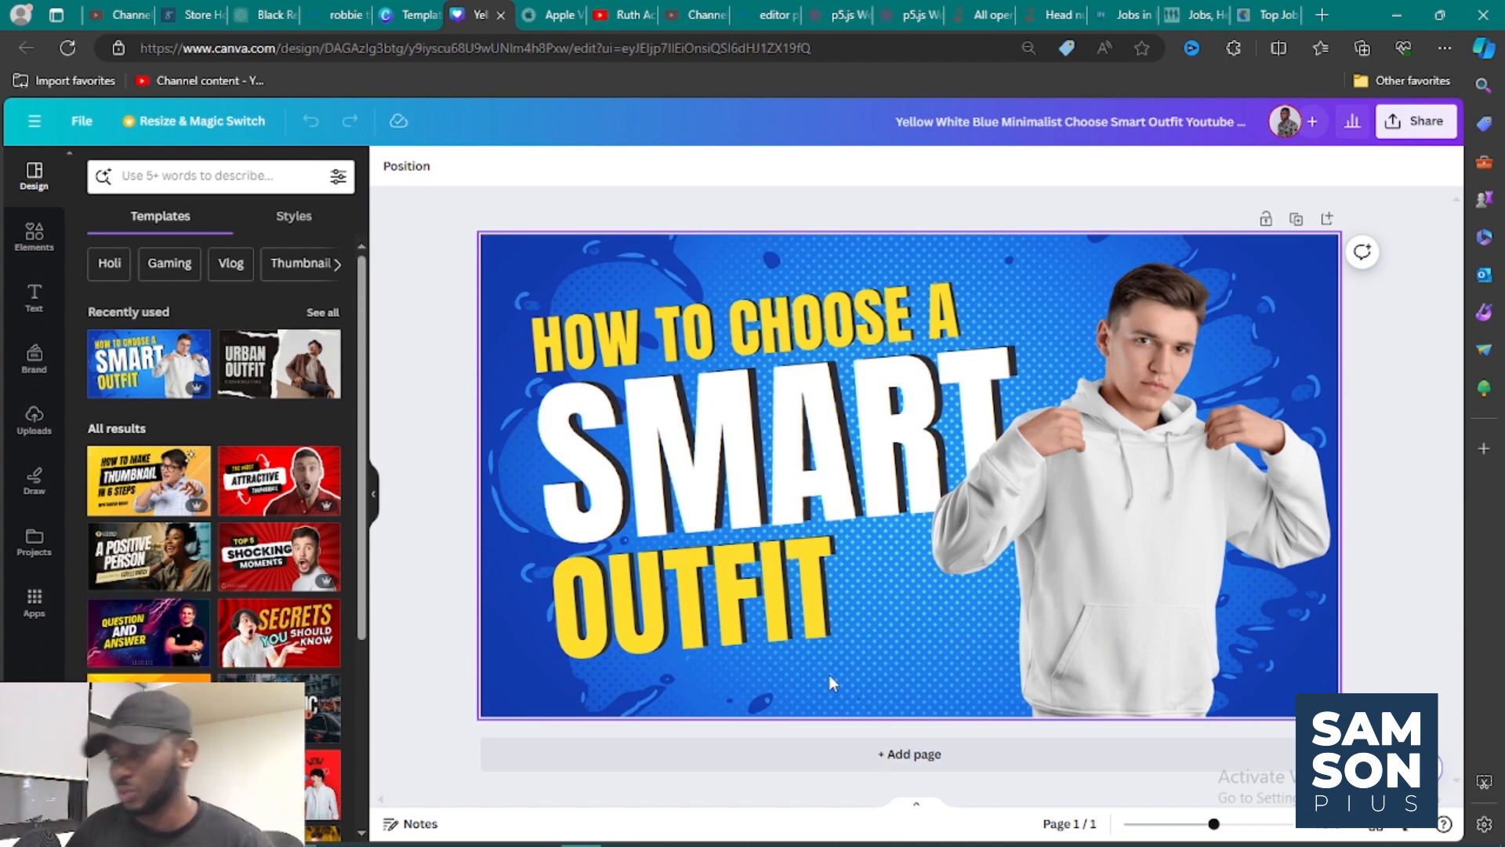
Replace the "HOW TO CHOOSE A" line with "HOW I MAKE MY YOUTUBE".
{"action": "double_click", "coordinate": [712, 326]}
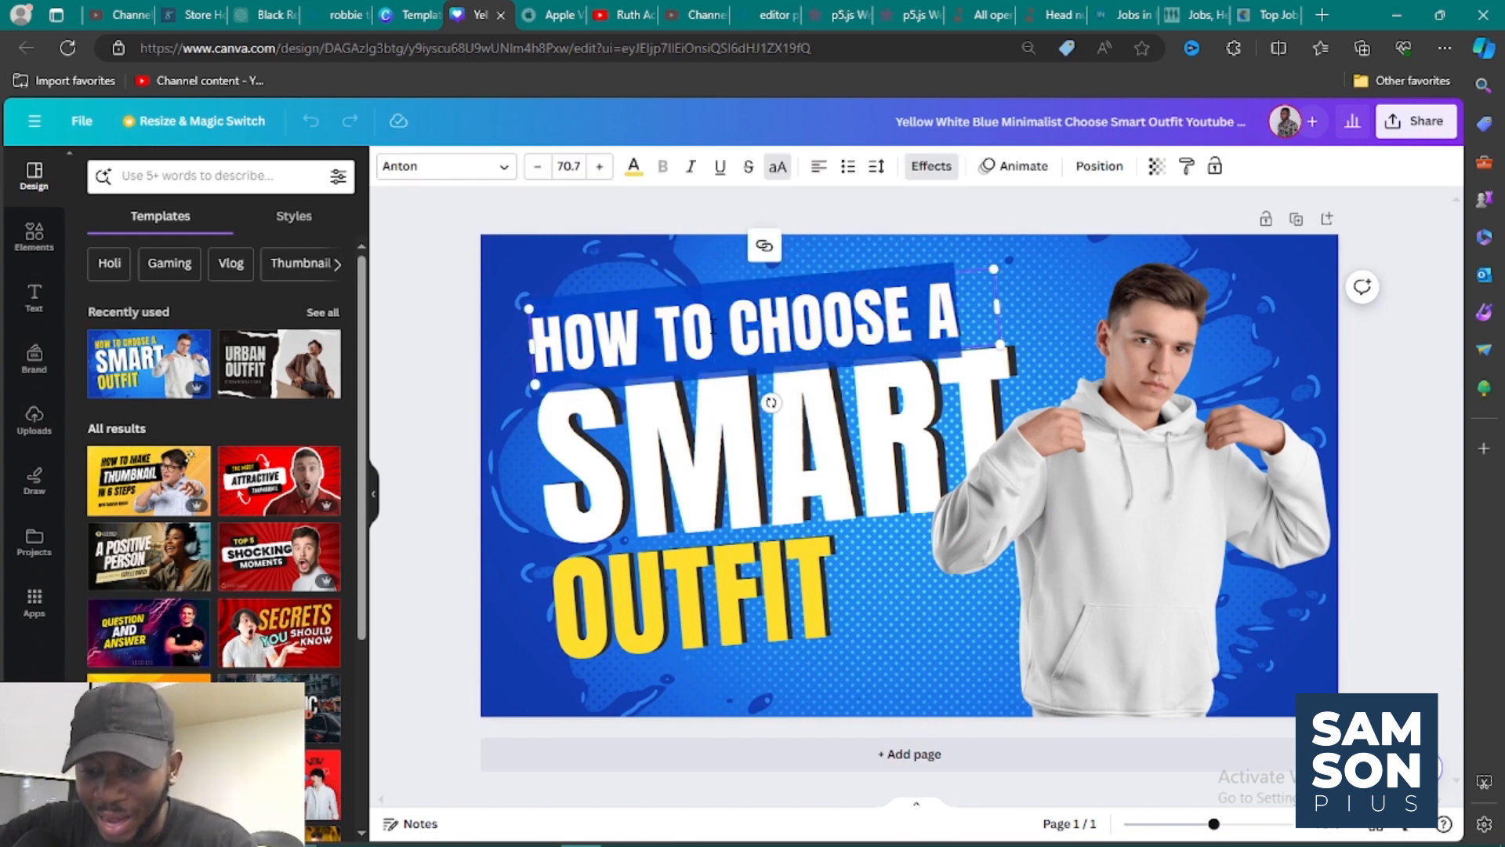
{"action": "type", "text": "HOW I MAK"}
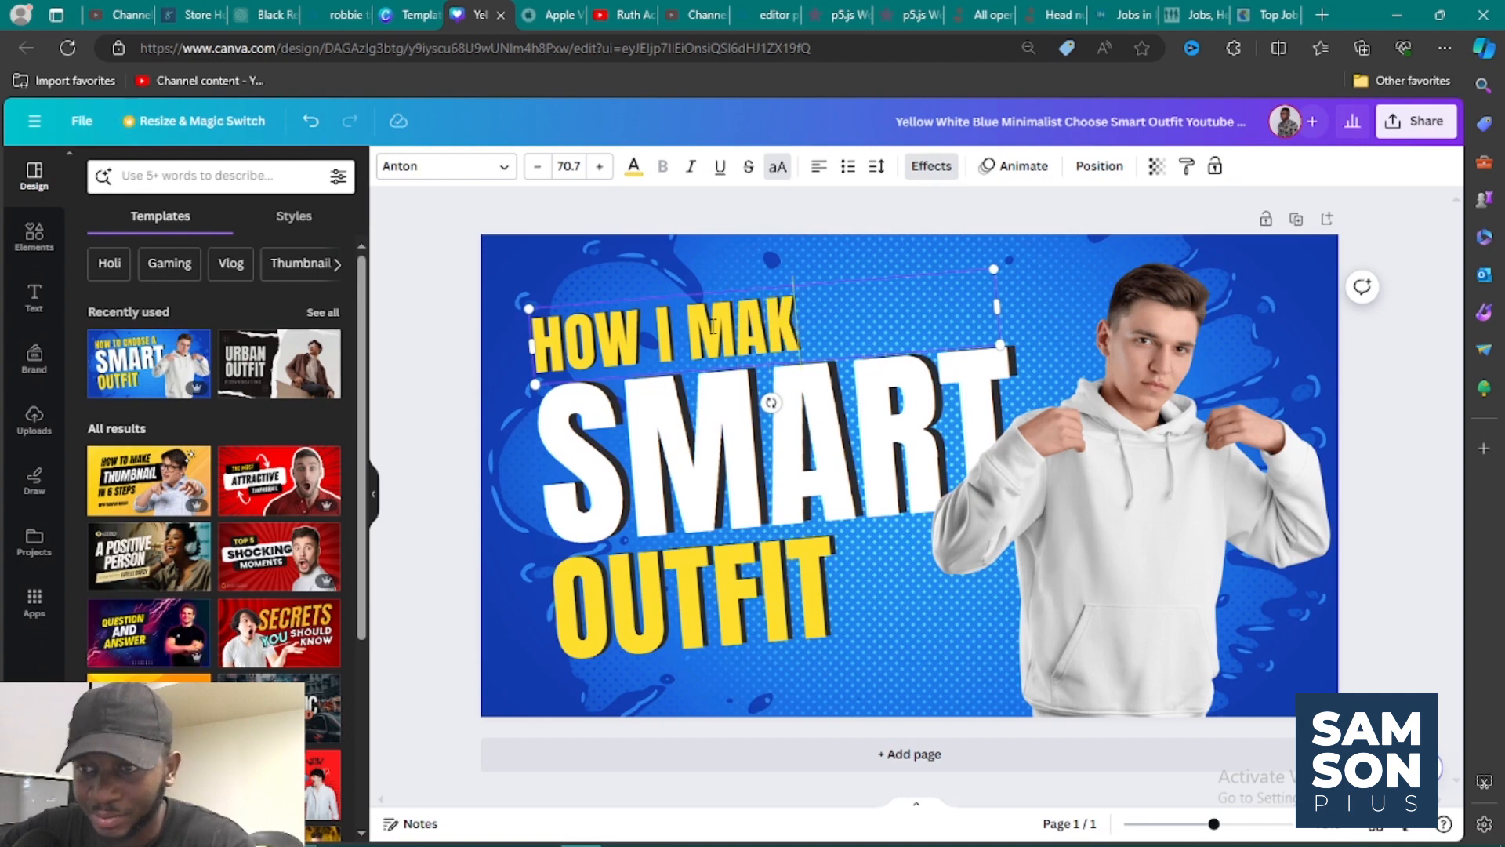
{"action": "type", "text": "E MY"}
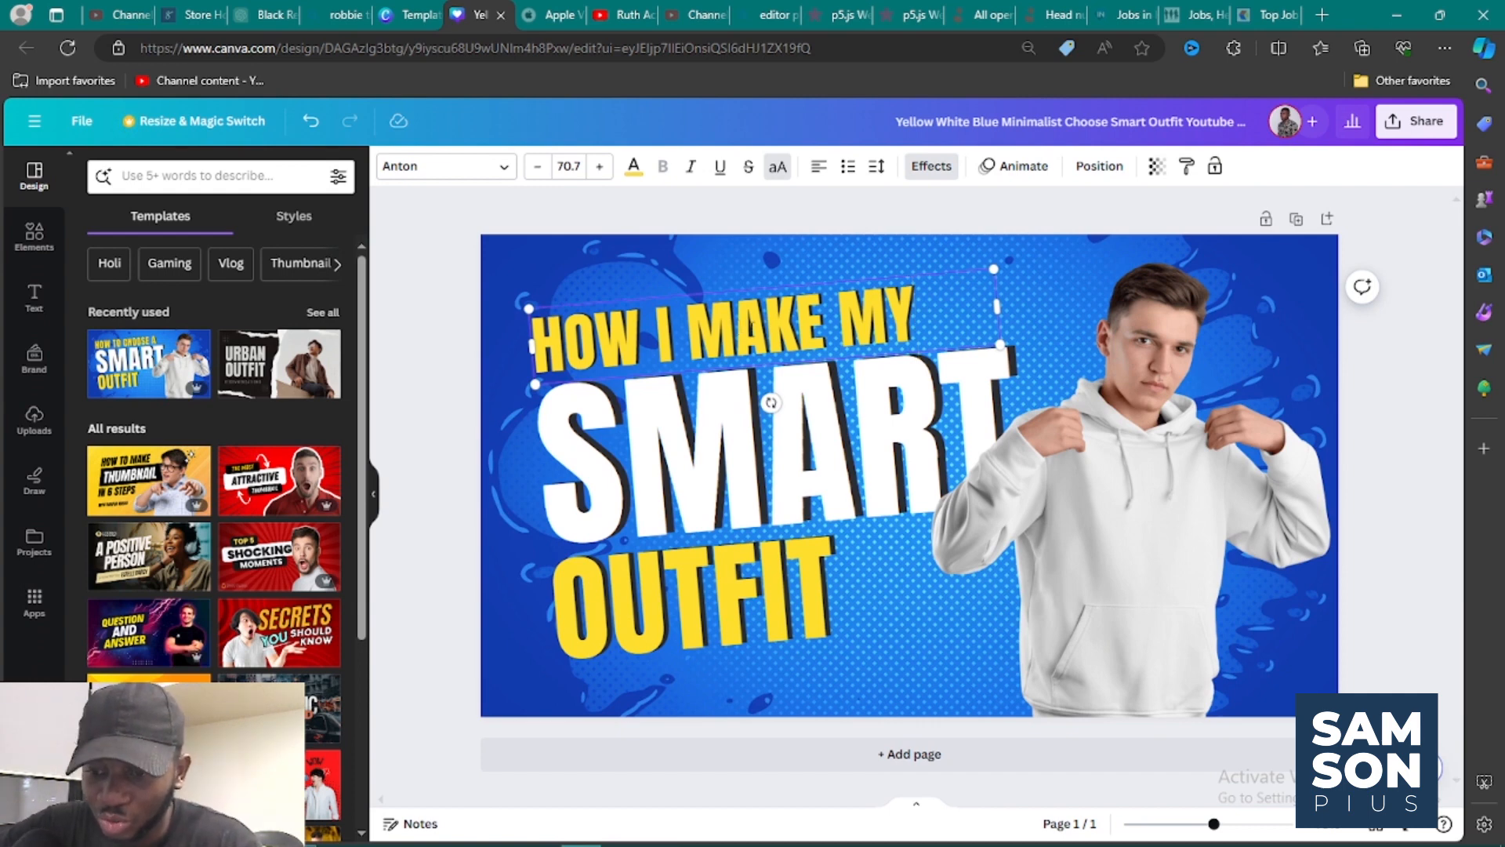
{"action": "type", "text": "Y"}
{"action": "key", "text": "BackSpace"}
{"action": "type", "text": "YOUTU"}
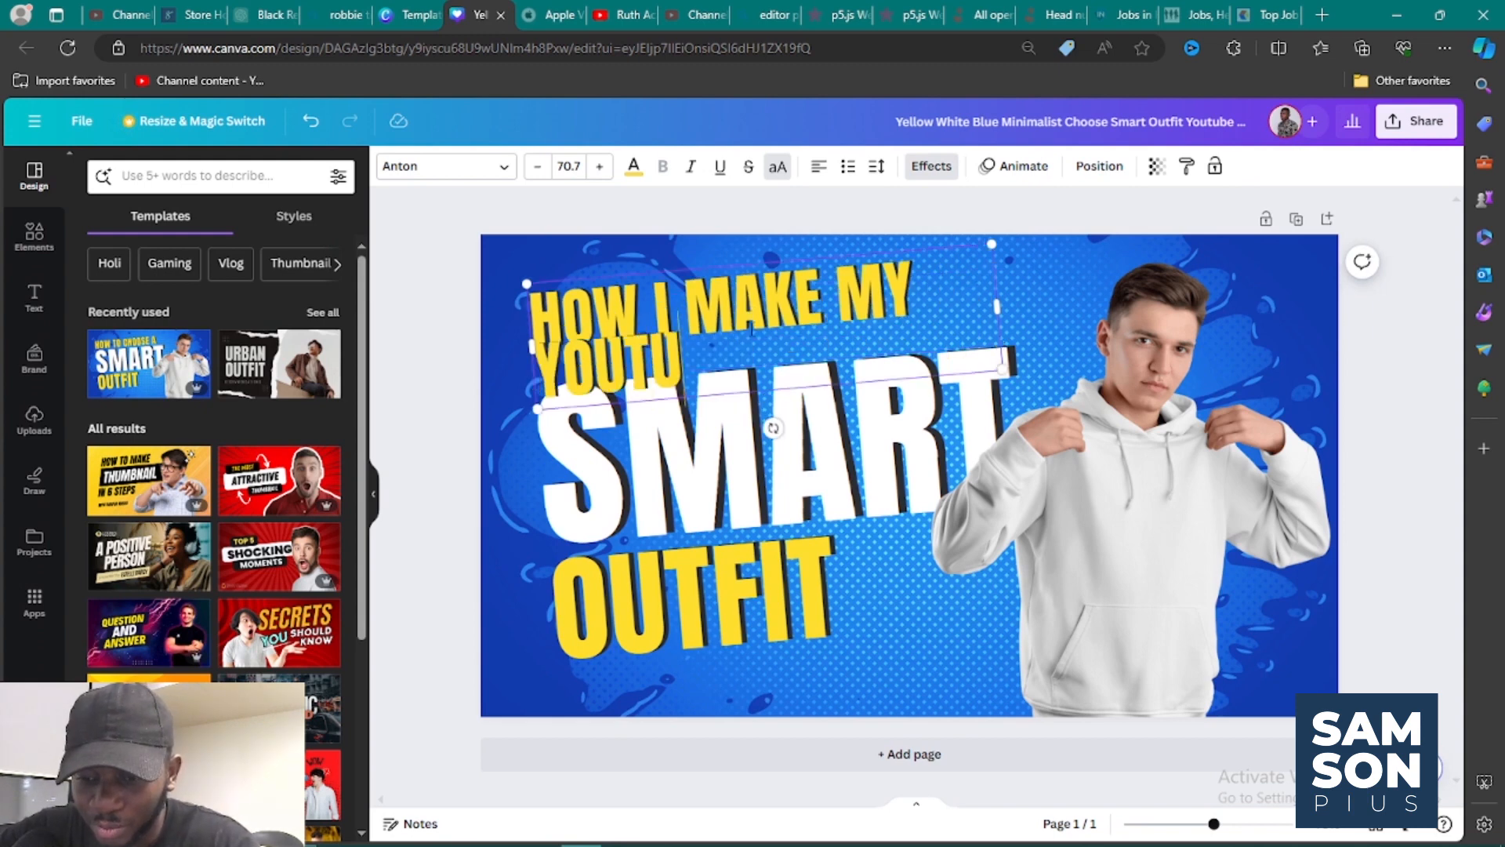
{"action": "type", "text": "BE"}
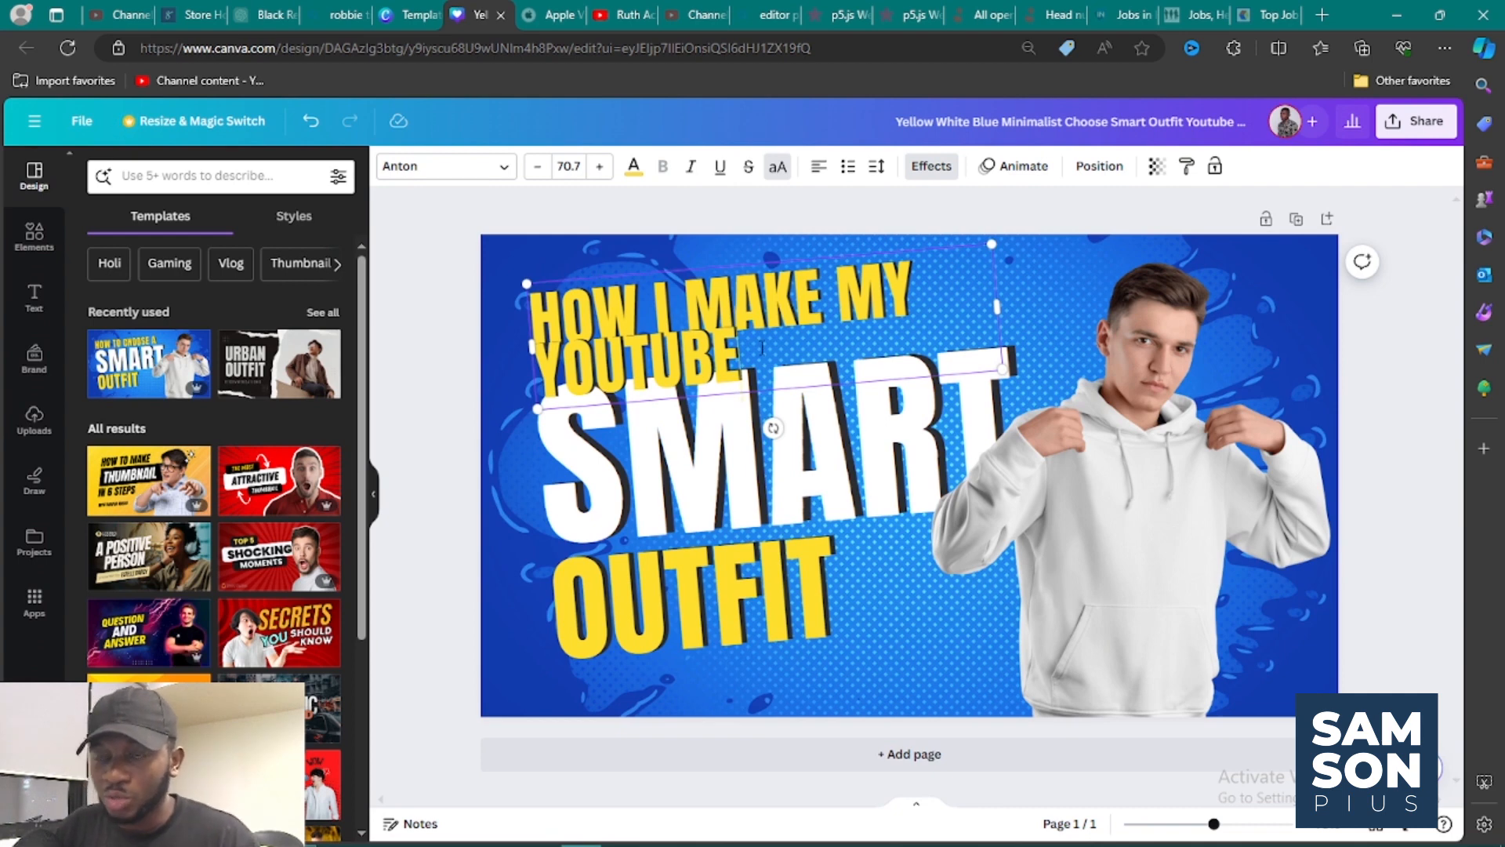
Try a font size of 75.7 on the whole "HOW I MAKE MY YOUTUBE" text, then return it to 70.7.
{"action": "left_click_drag", "start_coordinate": [759, 348], "coordinate": [530, 313]}
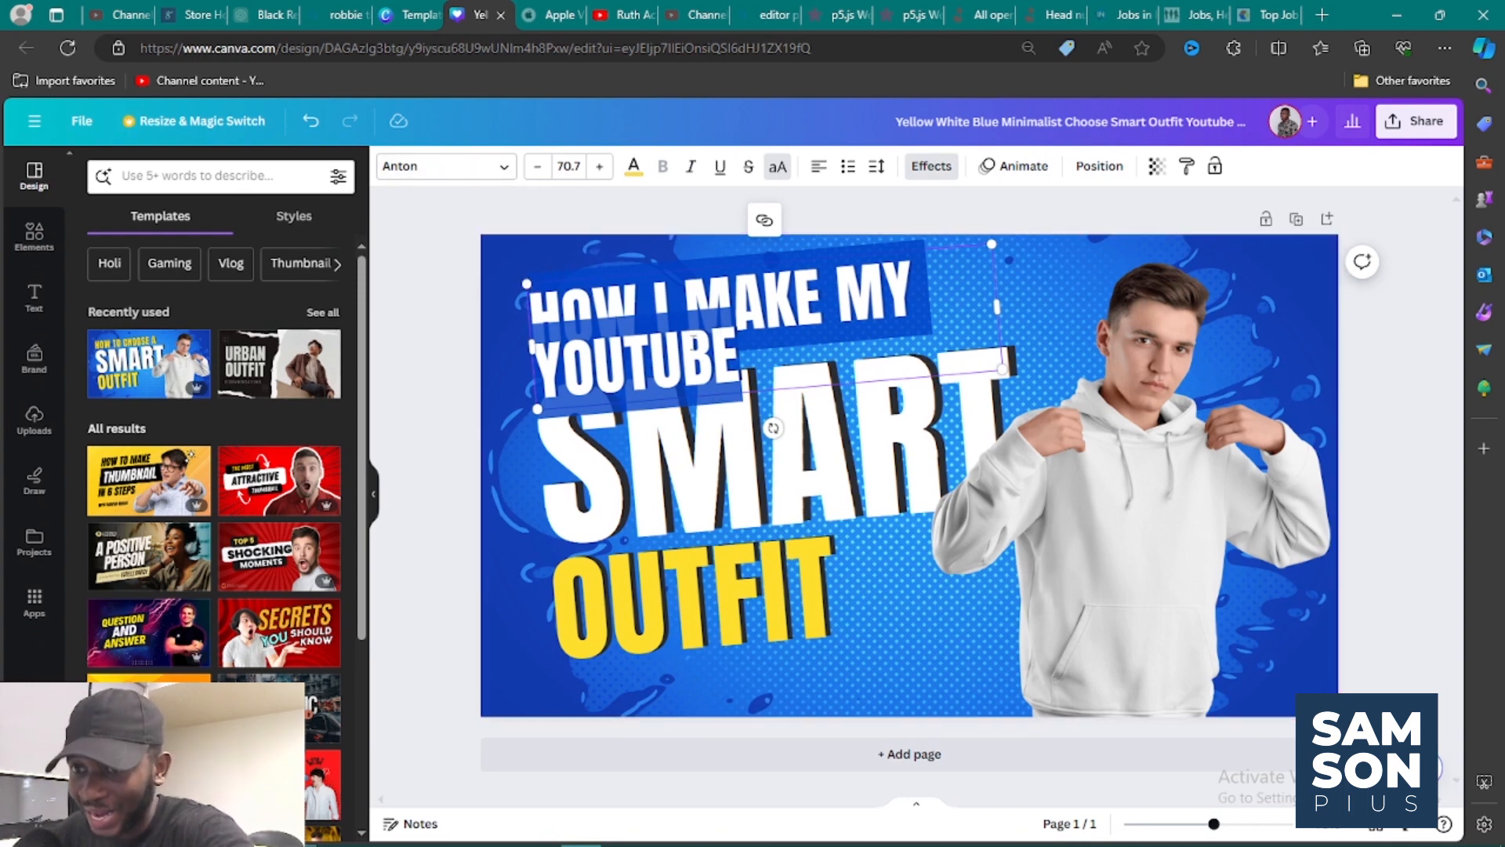
{"action": "left_click", "coordinate": [600, 167]}
{"action": "left_click", "coordinate": [600, 167]}
{"action": "left_click", "coordinate": [600, 181]}
{"action": "left_click", "coordinate": [601, 181]}
{"action": "left_click", "coordinate": [600, 180]}
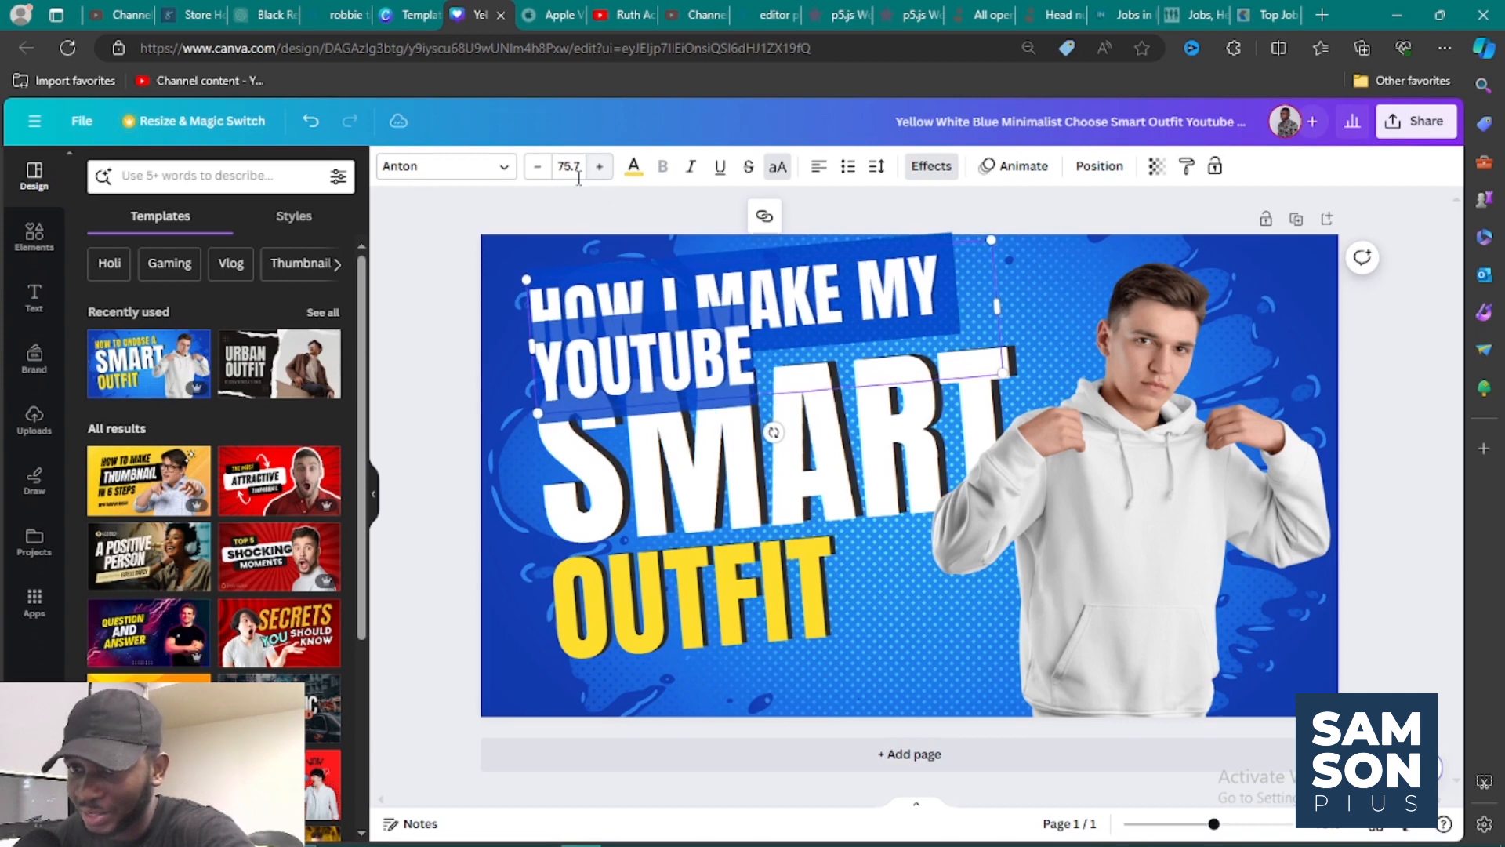
{"action": "left_click", "coordinate": [539, 169]}
{"action": "left_click", "coordinate": [539, 169]}
{"action": "left_click", "coordinate": [539, 169]}
{"action": "left_click", "coordinate": [538, 168]}
{"action": "left_click", "coordinate": [539, 168]}
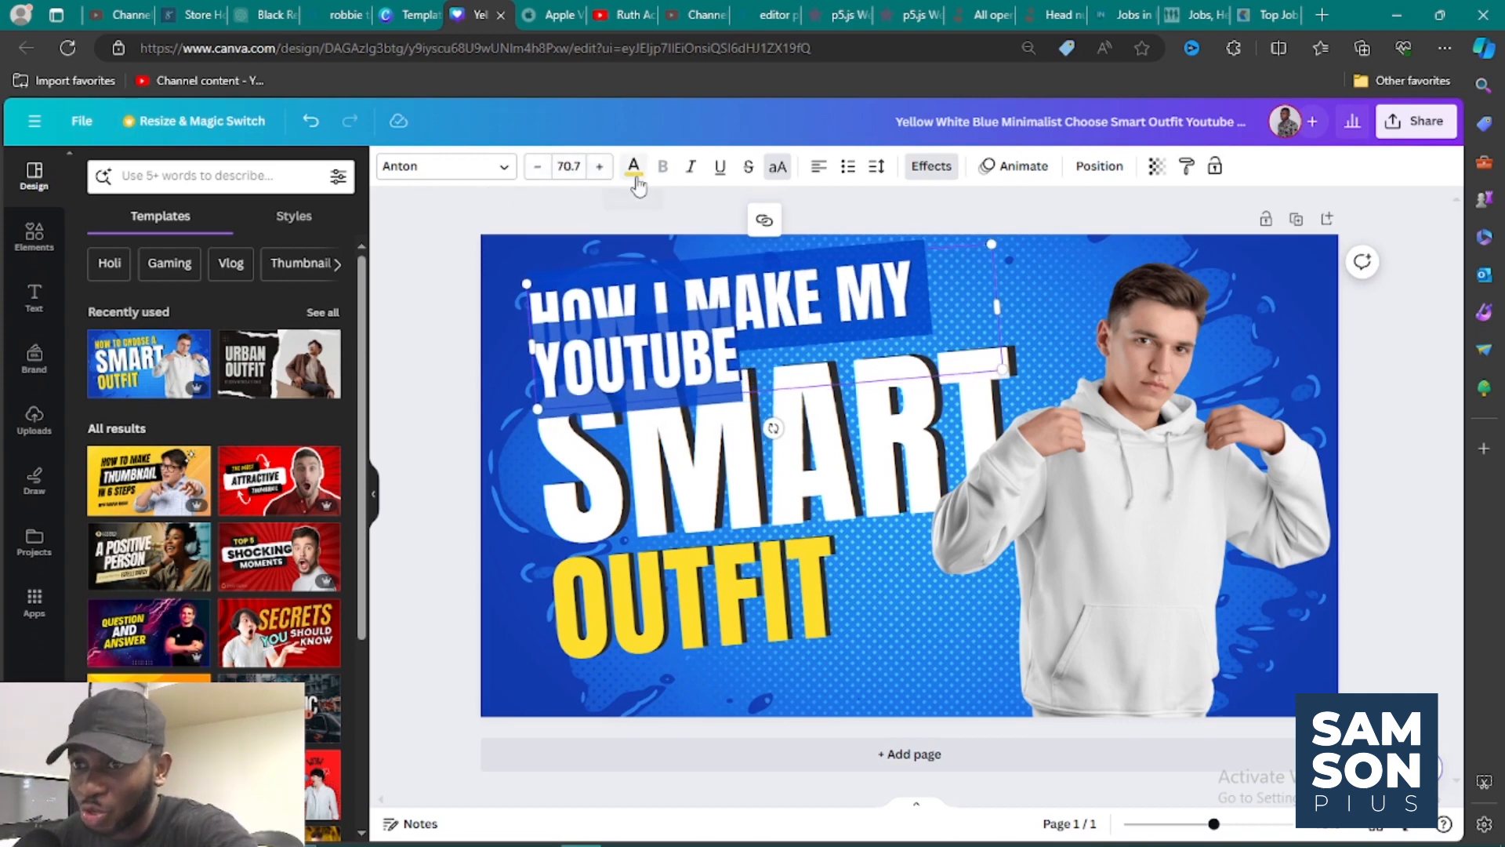
Try the near-black document color on the "HOW I MAKE MY YOUTUBE" text and deselect it.
{"action": "left_click", "coordinate": [635, 168]}
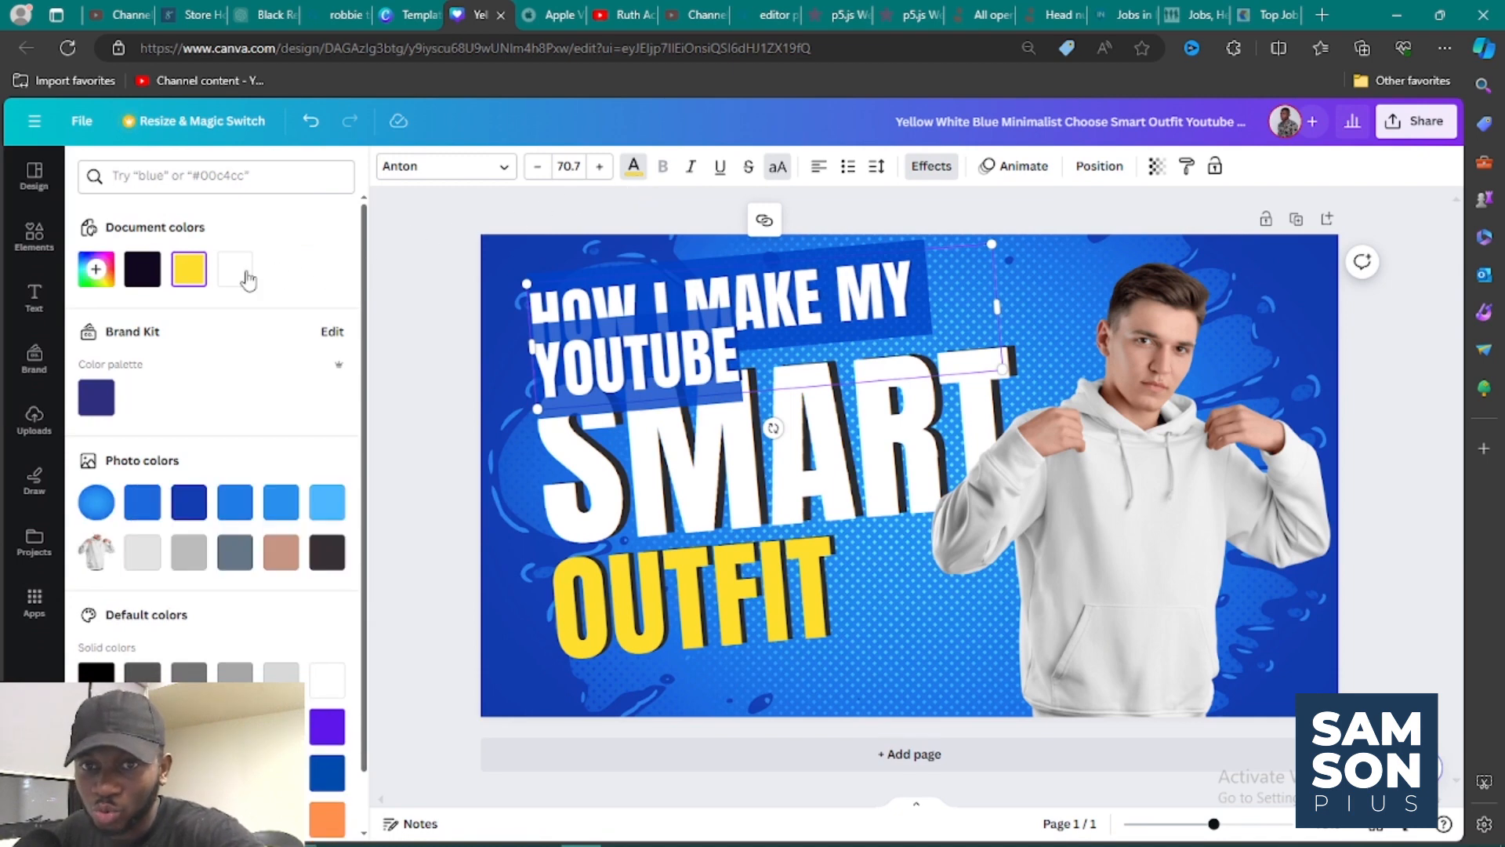
{"action": "left_click", "coordinate": [142, 269]}
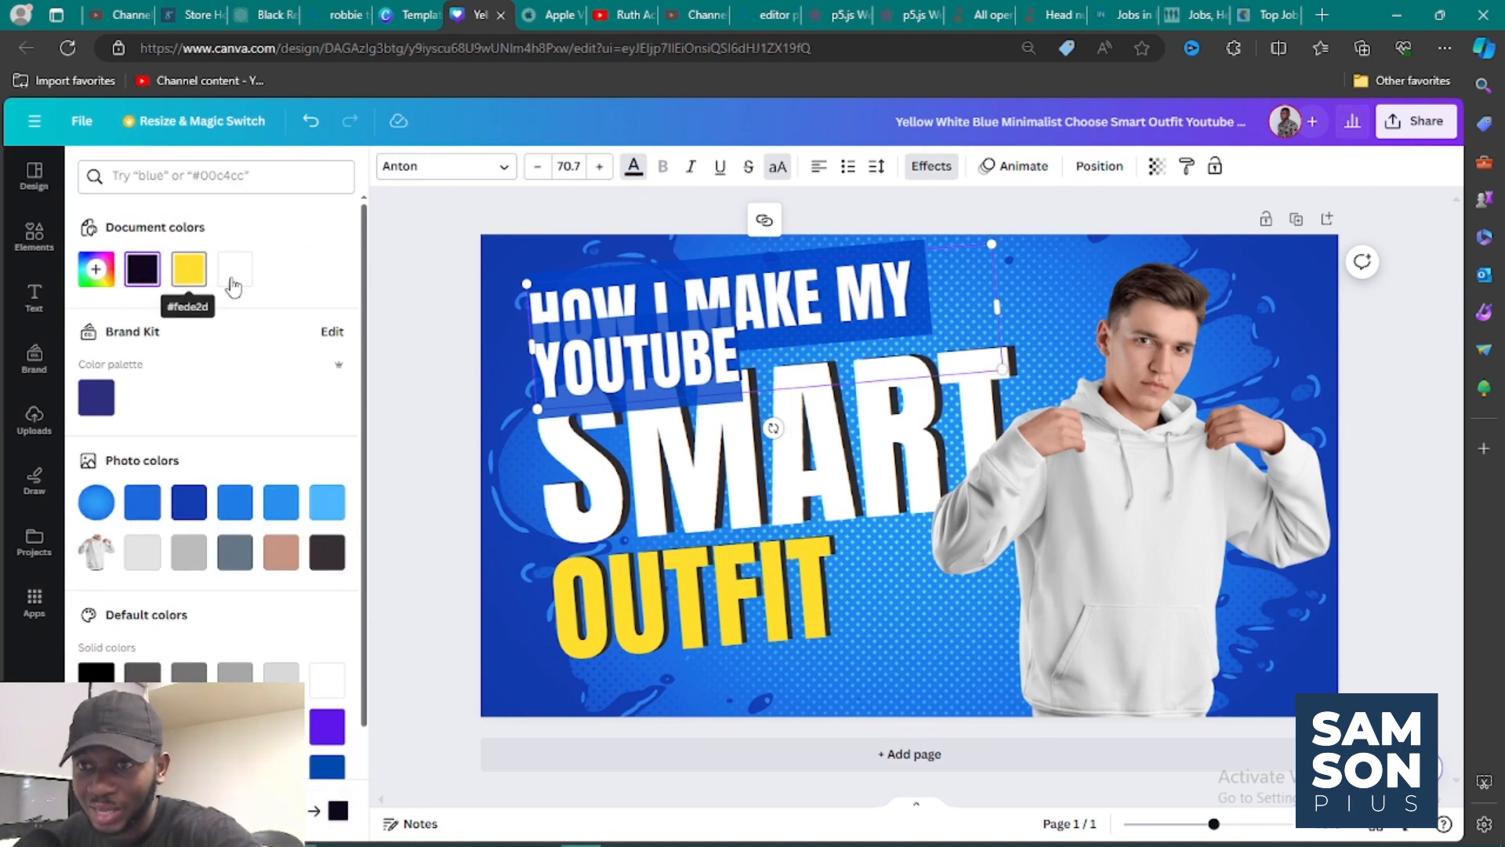
{"action": "left_click", "coordinate": [408, 342]}
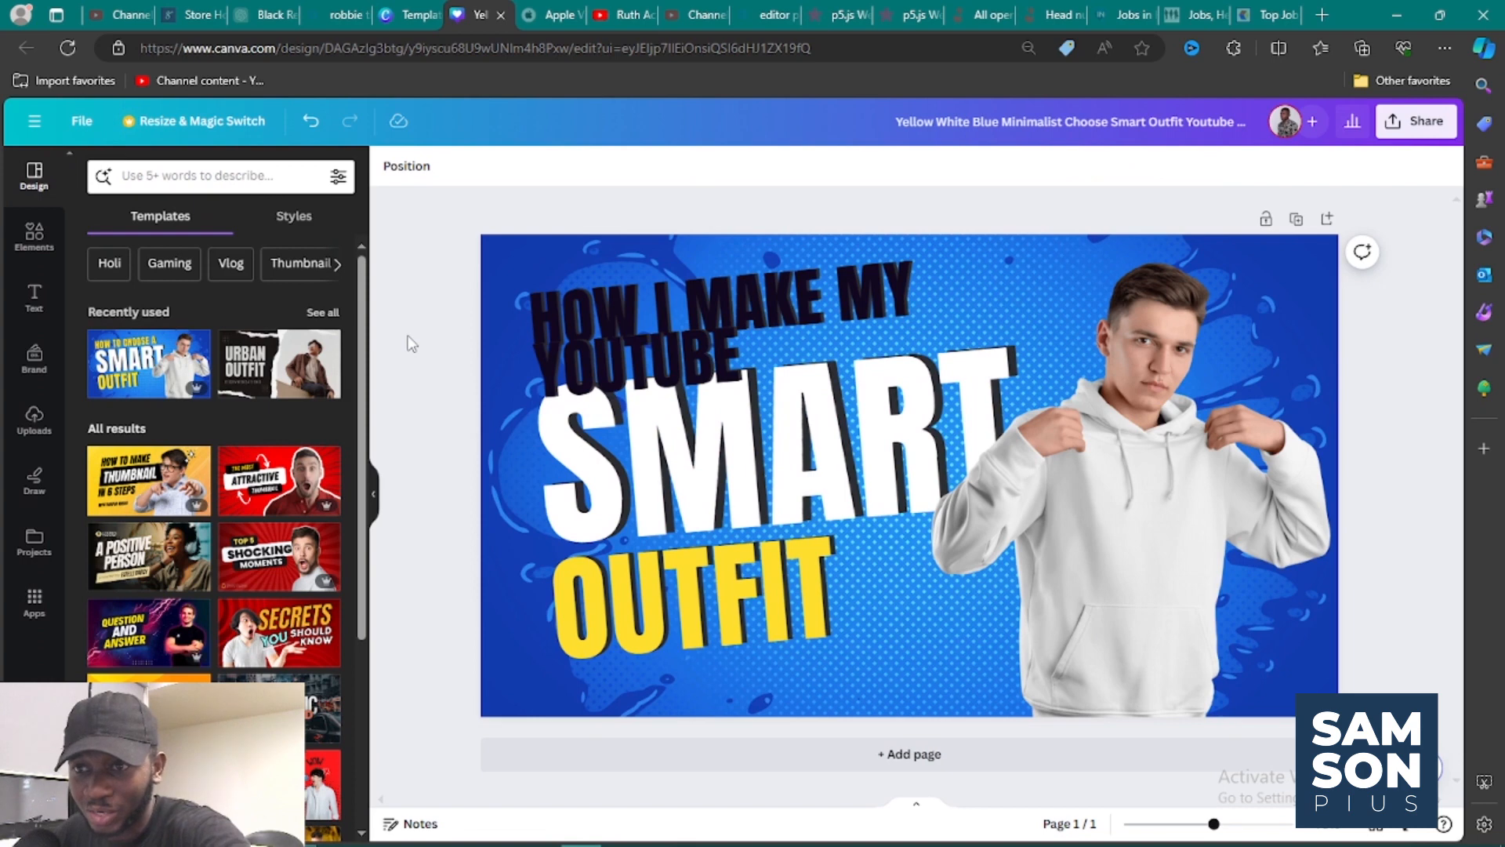
Recolor the "HOW I MAKE MY YOUTUBE" text with the yellow document color.
{"action": "left_click", "coordinate": [573, 313]}
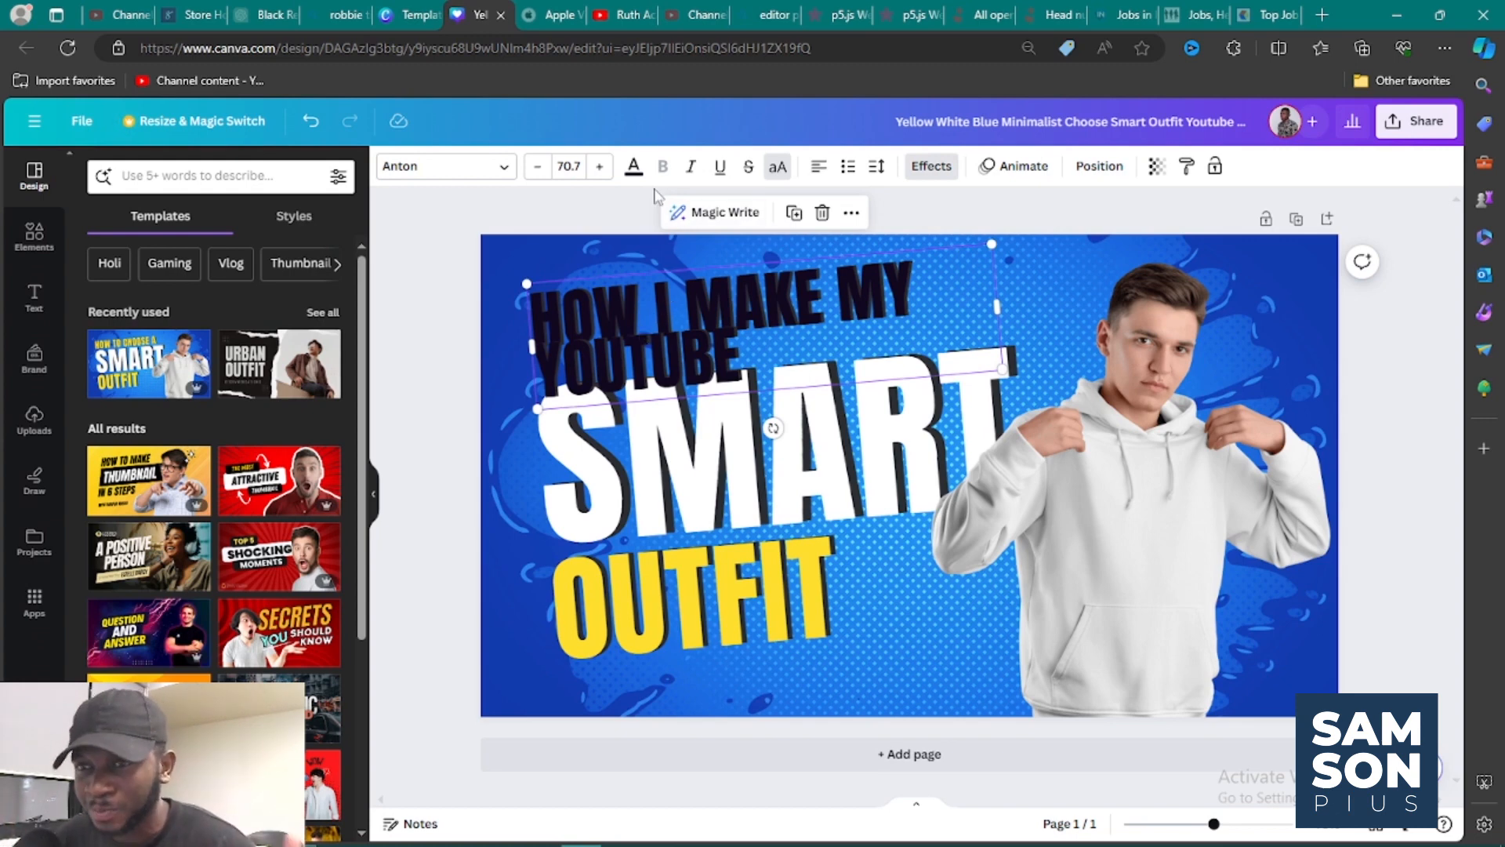
{"action": "left_click", "coordinate": [635, 168]}
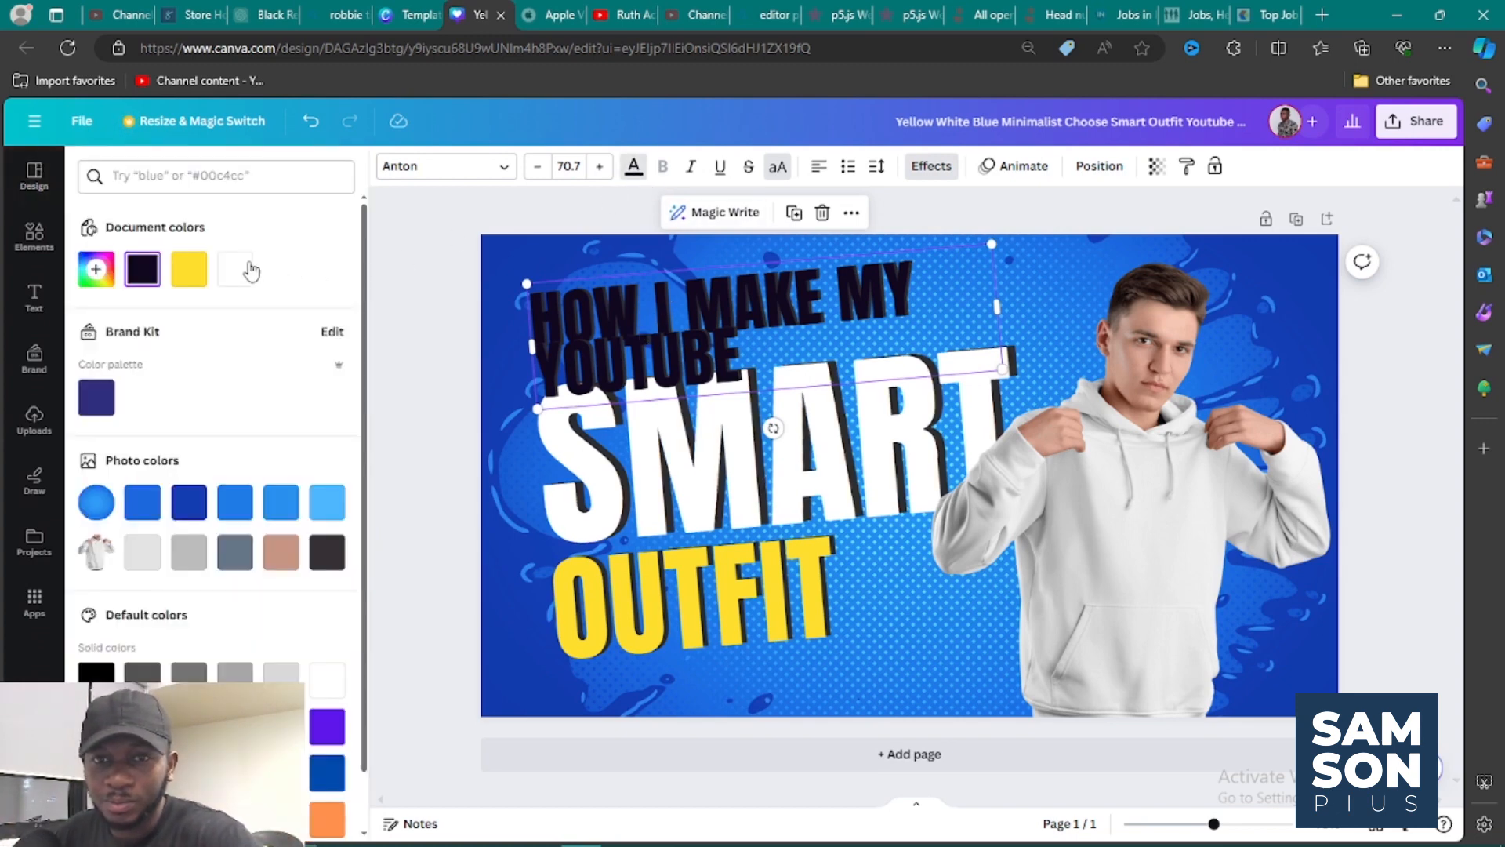
{"action": "left_click", "coordinate": [189, 274]}
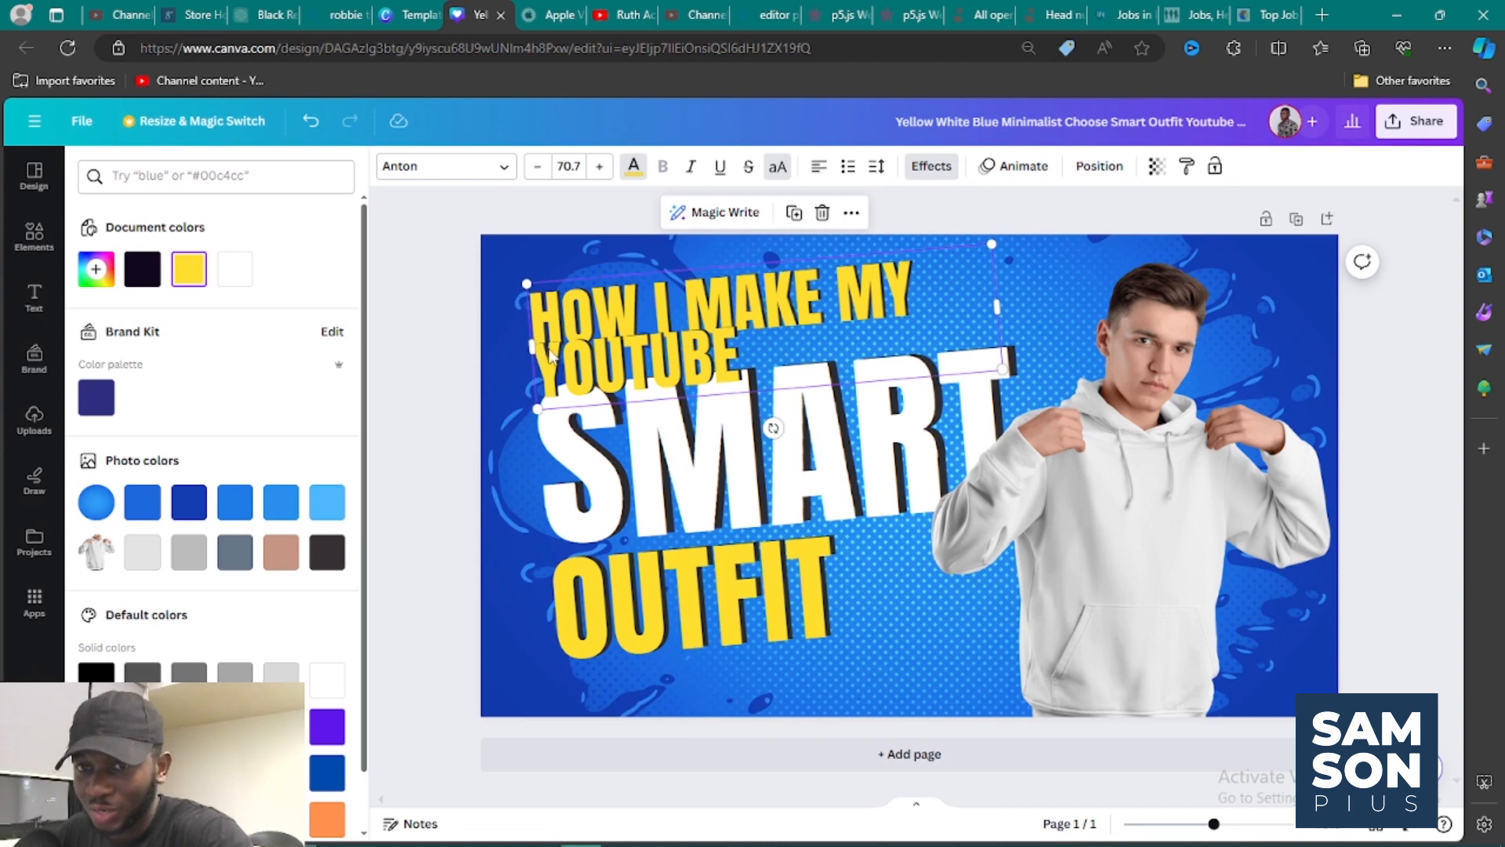
Try custom green and dark blue (#131670) colors on the "HOW I MAKE MY YOUTUBE" text, then return it to yellow and deselect it.
{"action": "left_click", "coordinate": [96, 270]}
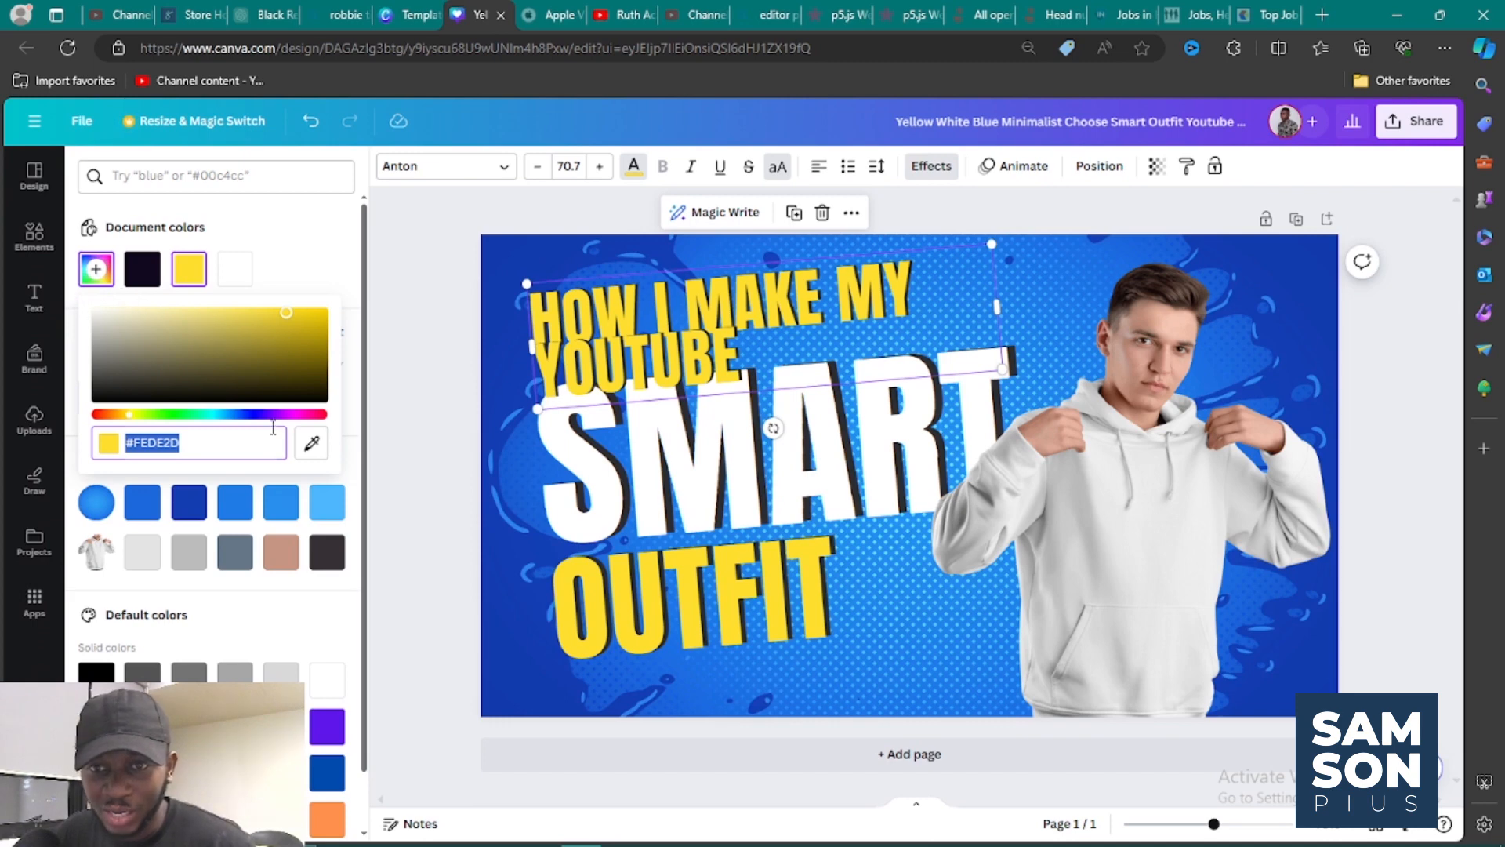
{"action": "left_click_drag", "start_coordinate": [286, 416], "coordinate": [164, 418]}
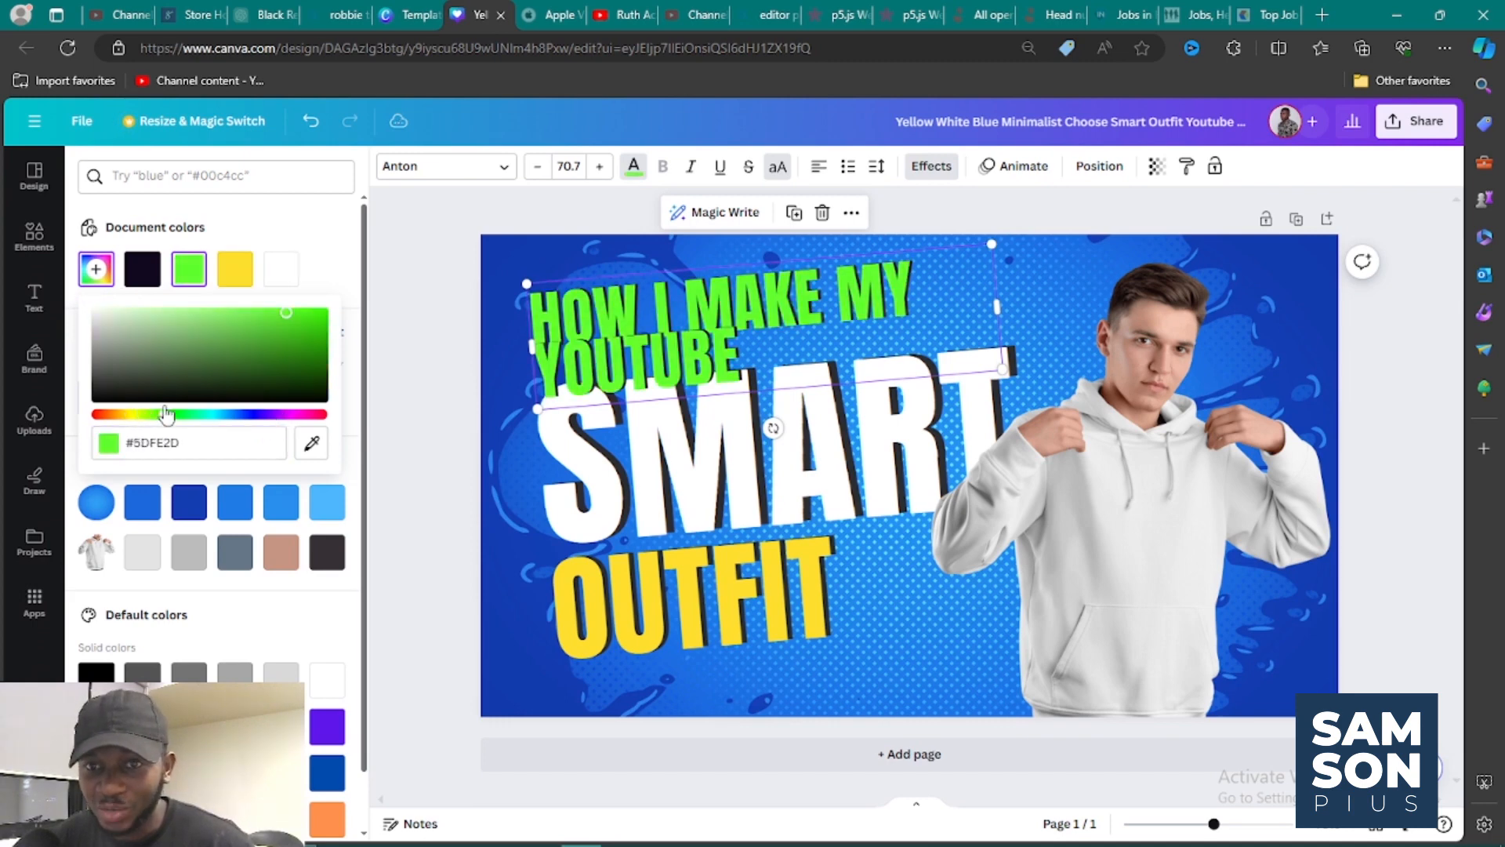
{"action": "left_click", "coordinate": [292, 348]}
{"action": "mouse_move", "coordinate": [294, 348]}
{"action": "left_mouse_down"}
{"action": "mouse_move", "coordinate": [312, 333]}
{"action": "mouse_move", "coordinate": [313, 348]}
{"action": "left_mouse_up"}
{"action": "left_click_drag", "start_coordinate": [266, 416], "coordinate": [249, 429]}
{"action": "left_click_drag", "start_coordinate": [137, 369], "coordinate": [288, 361]}
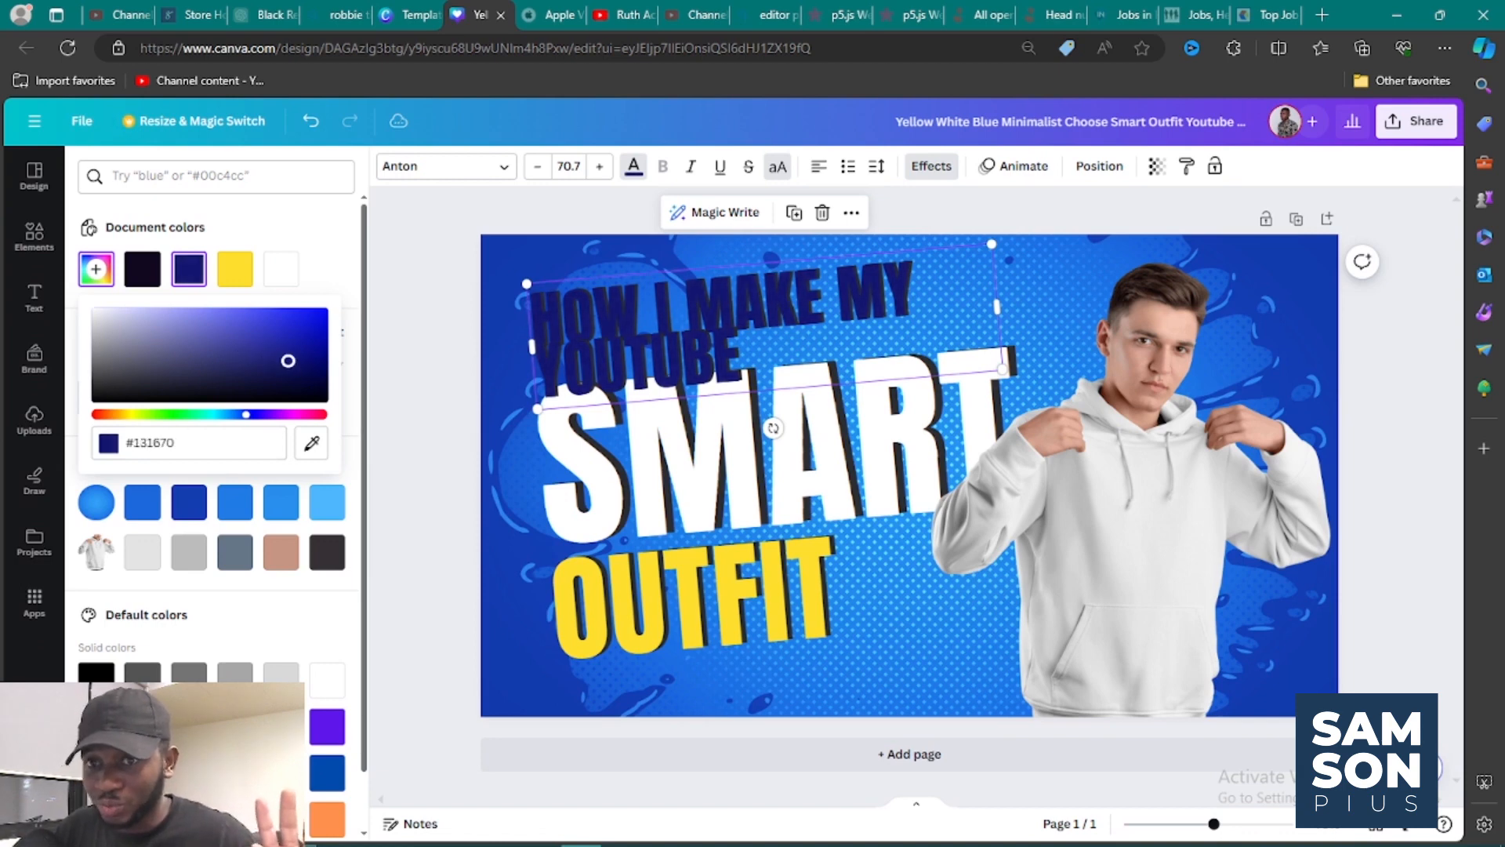
{"action": "left_click", "coordinate": [240, 283]}
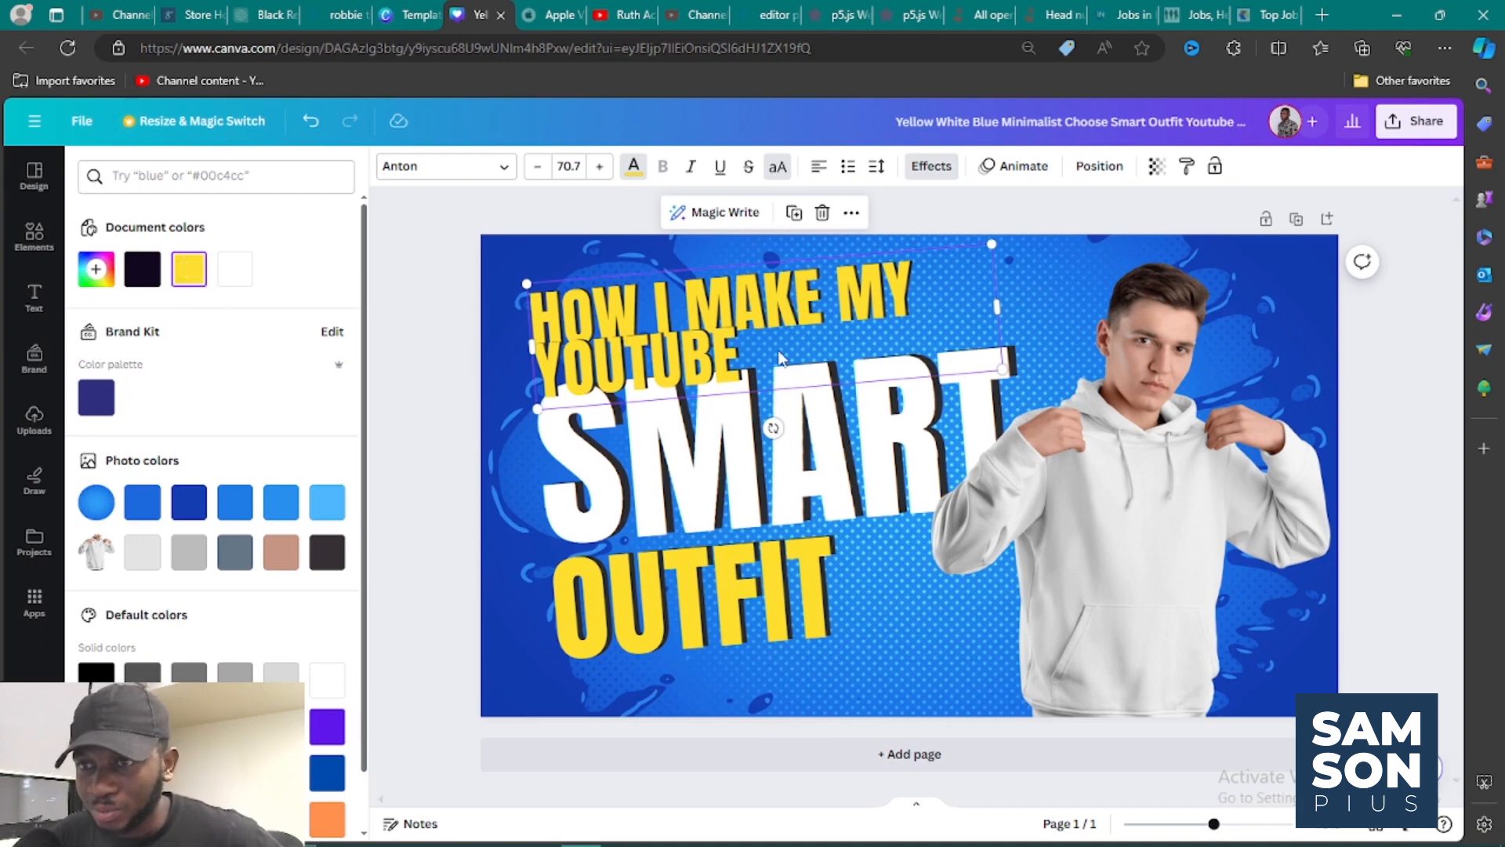
{"action": "left_click", "coordinate": [746, 354]}
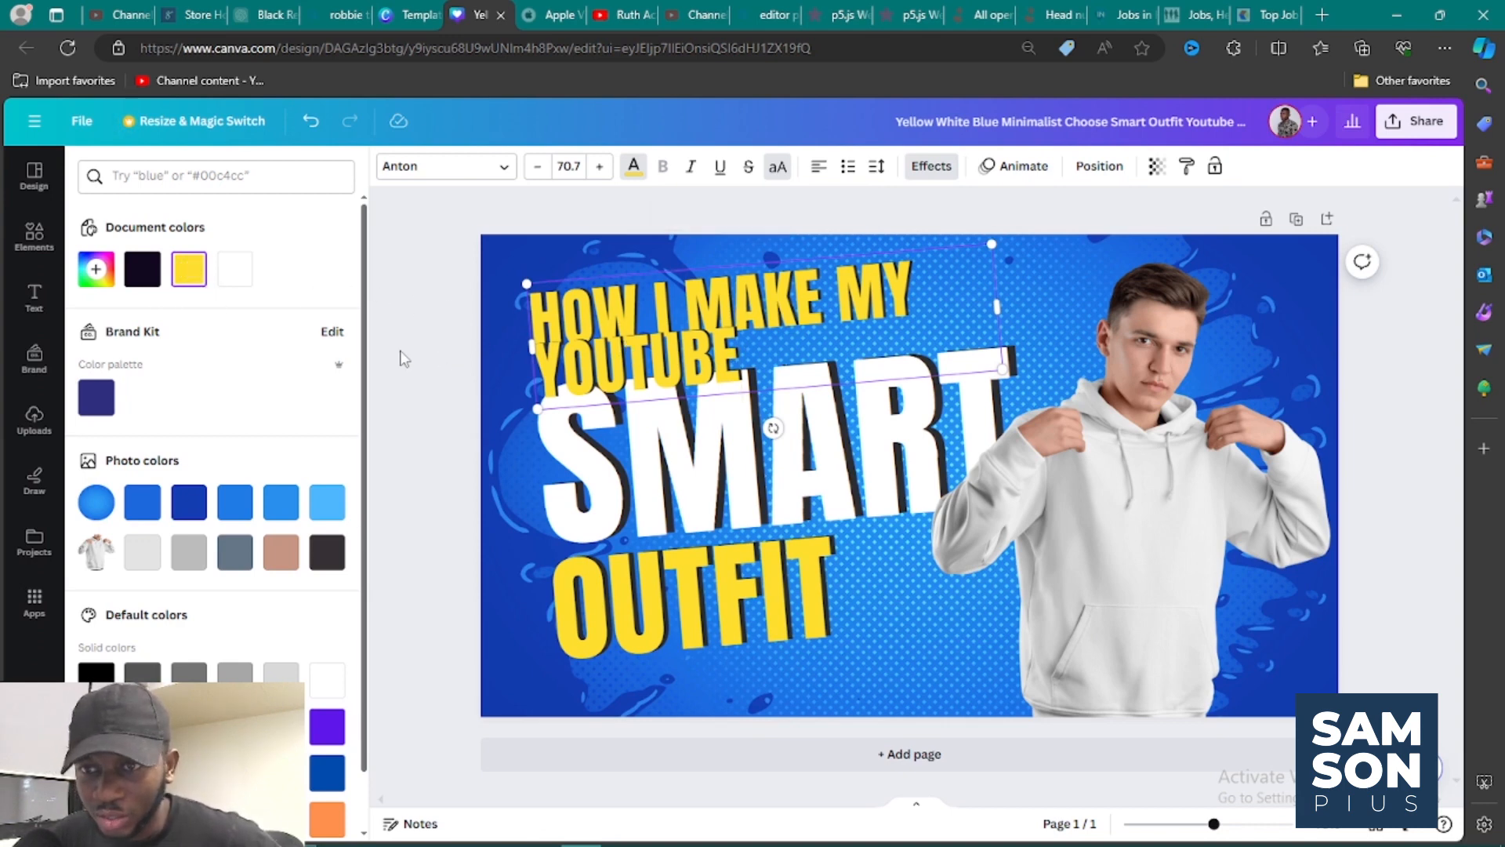
{"action": "left_click", "coordinate": [662, 329]}
{"action": "left_click", "coordinate": [413, 370]}
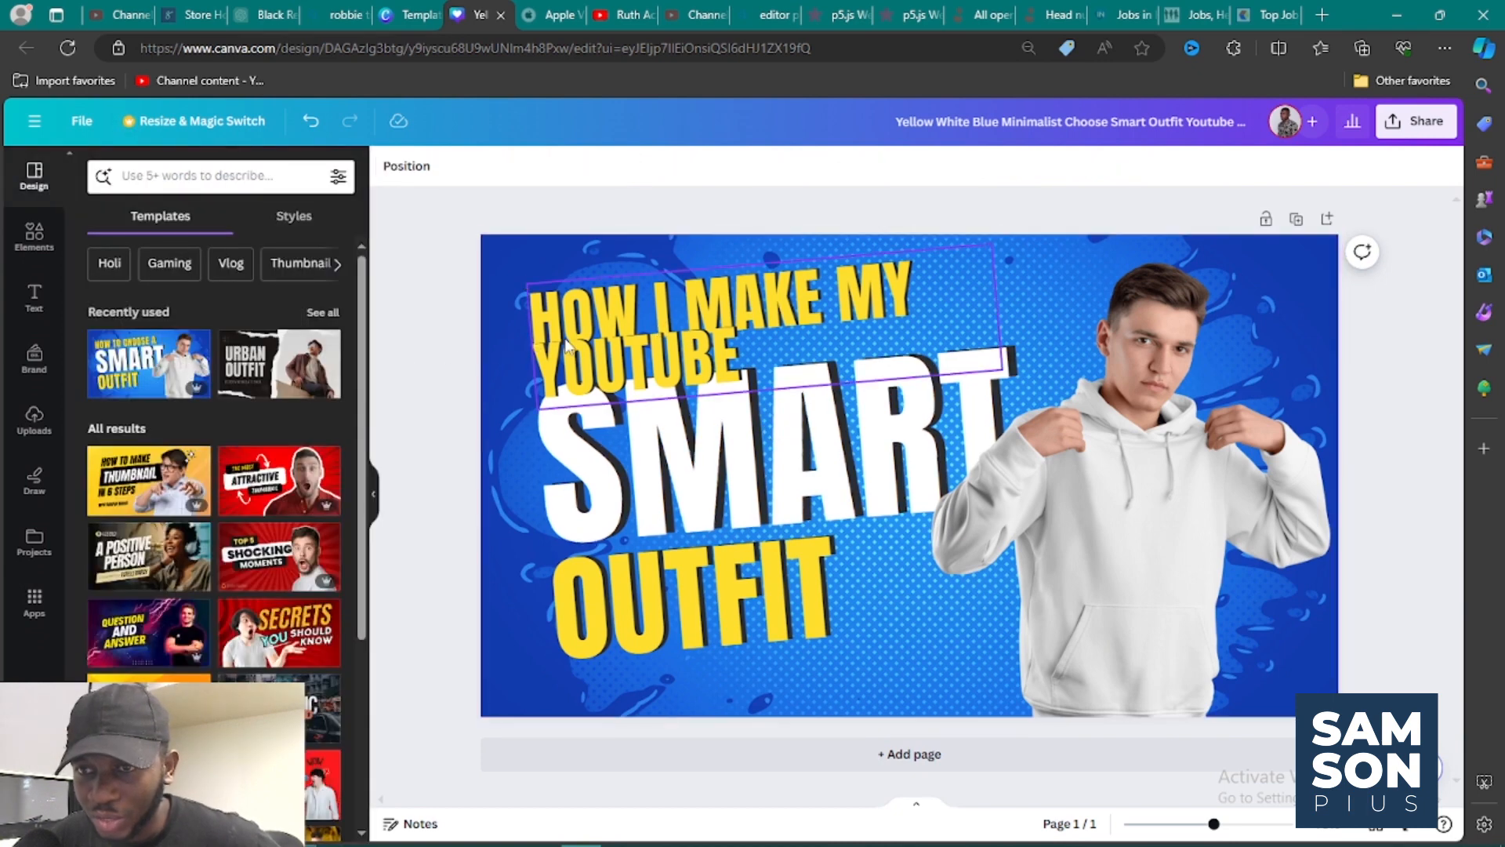
Try lowercase letters on the "HOW I MAKE MY YOUTUBE" text, then switch it back to uppercase.
{"action": "left_click", "coordinate": [637, 303]}
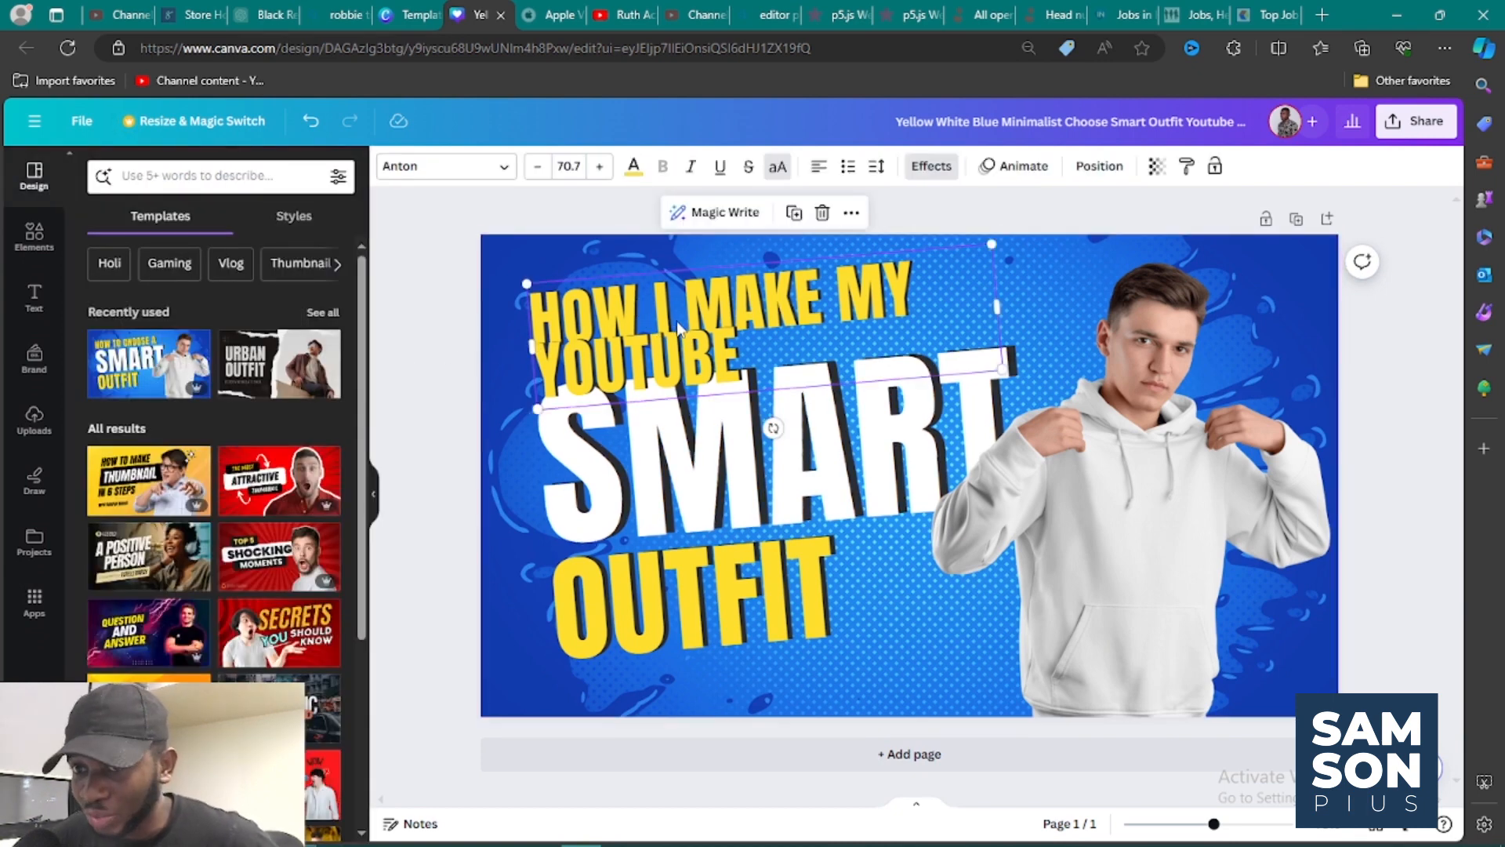
{"action": "left_click", "coordinate": [776, 168]}
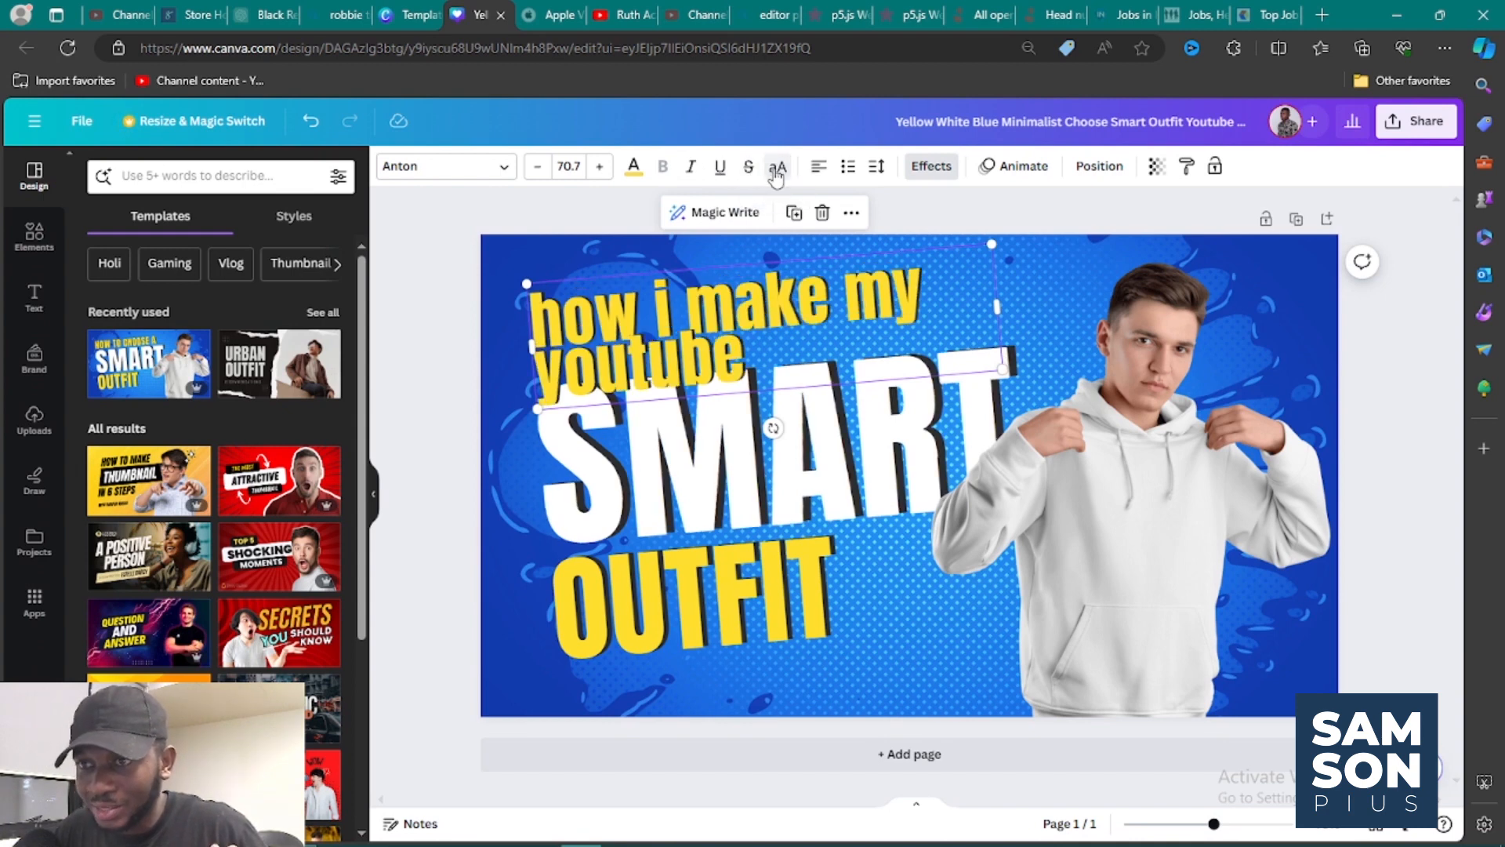
{"action": "left_click", "coordinate": [777, 168]}
{"action": "left_click", "coordinate": [776, 168]}
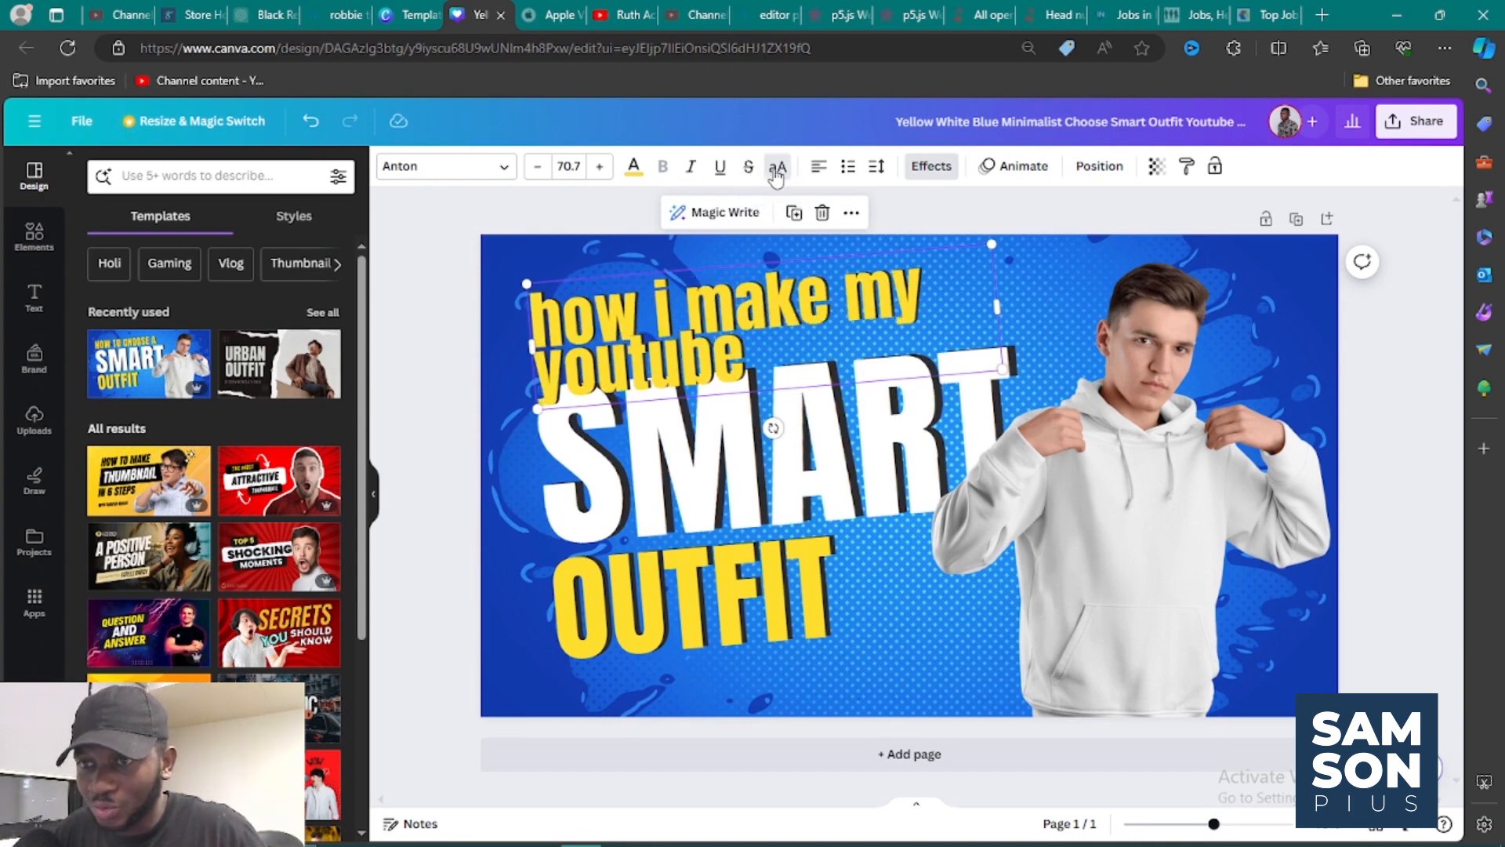
{"action": "left_click", "coordinate": [776, 167]}
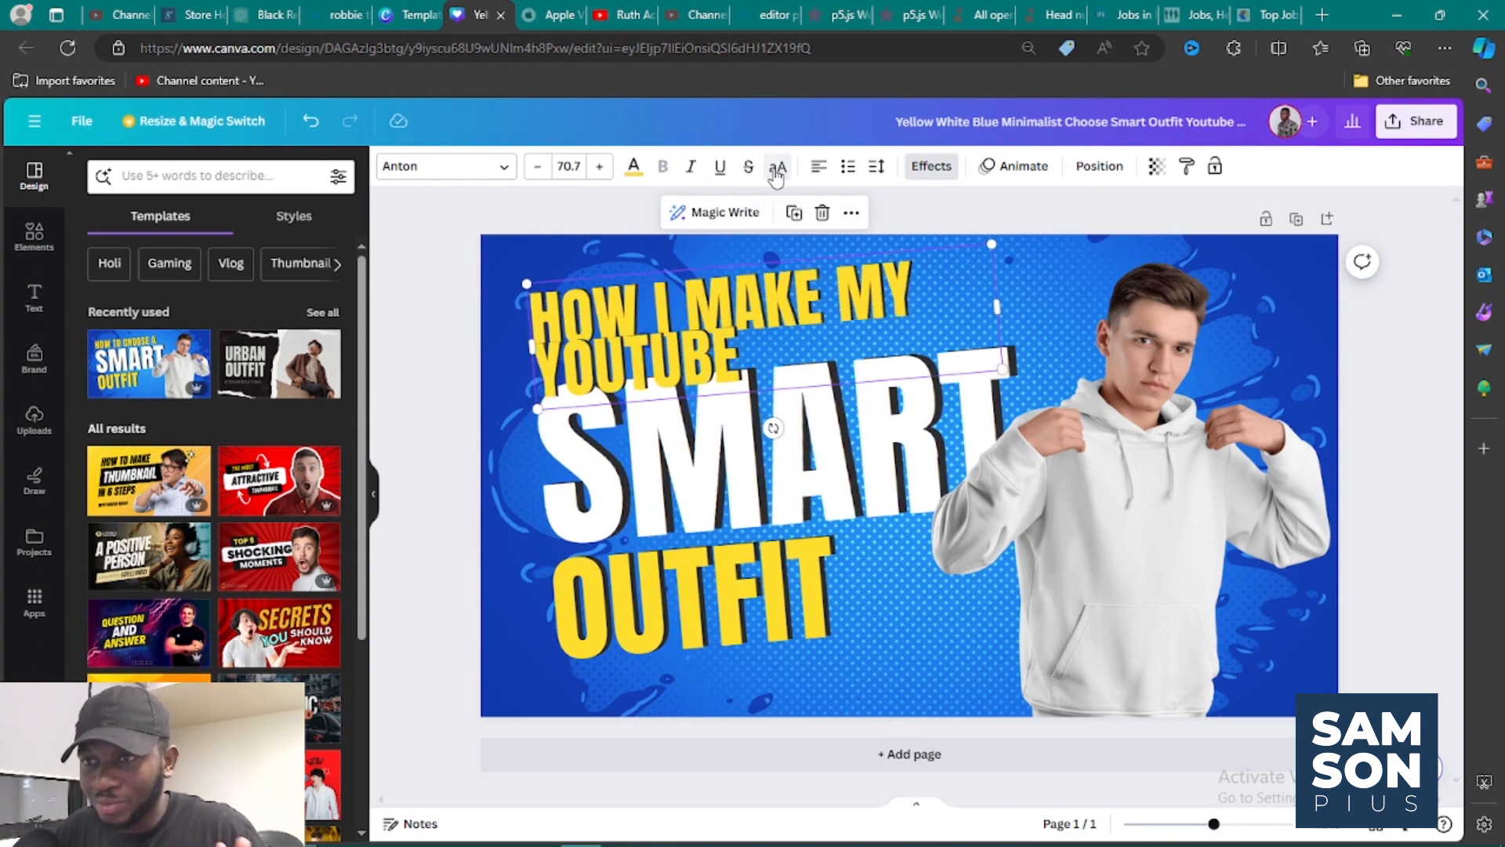
Try a letter spacing of 113 on the "HOW I MAKE MY YOUTUBE" text, then undo and redo the spacing changes, ending on the original spacing.
{"action": "left_click", "coordinate": [876, 167]}
{"action": "mouse_move", "coordinate": [919, 234]}
{"action": "left_mouse_down"}
{"action": "mouse_move", "coordinate": [990, 235]}
{"action": "mouse_move", "coordinate": [941, 238]}
{"action": "left_mouse_up"}
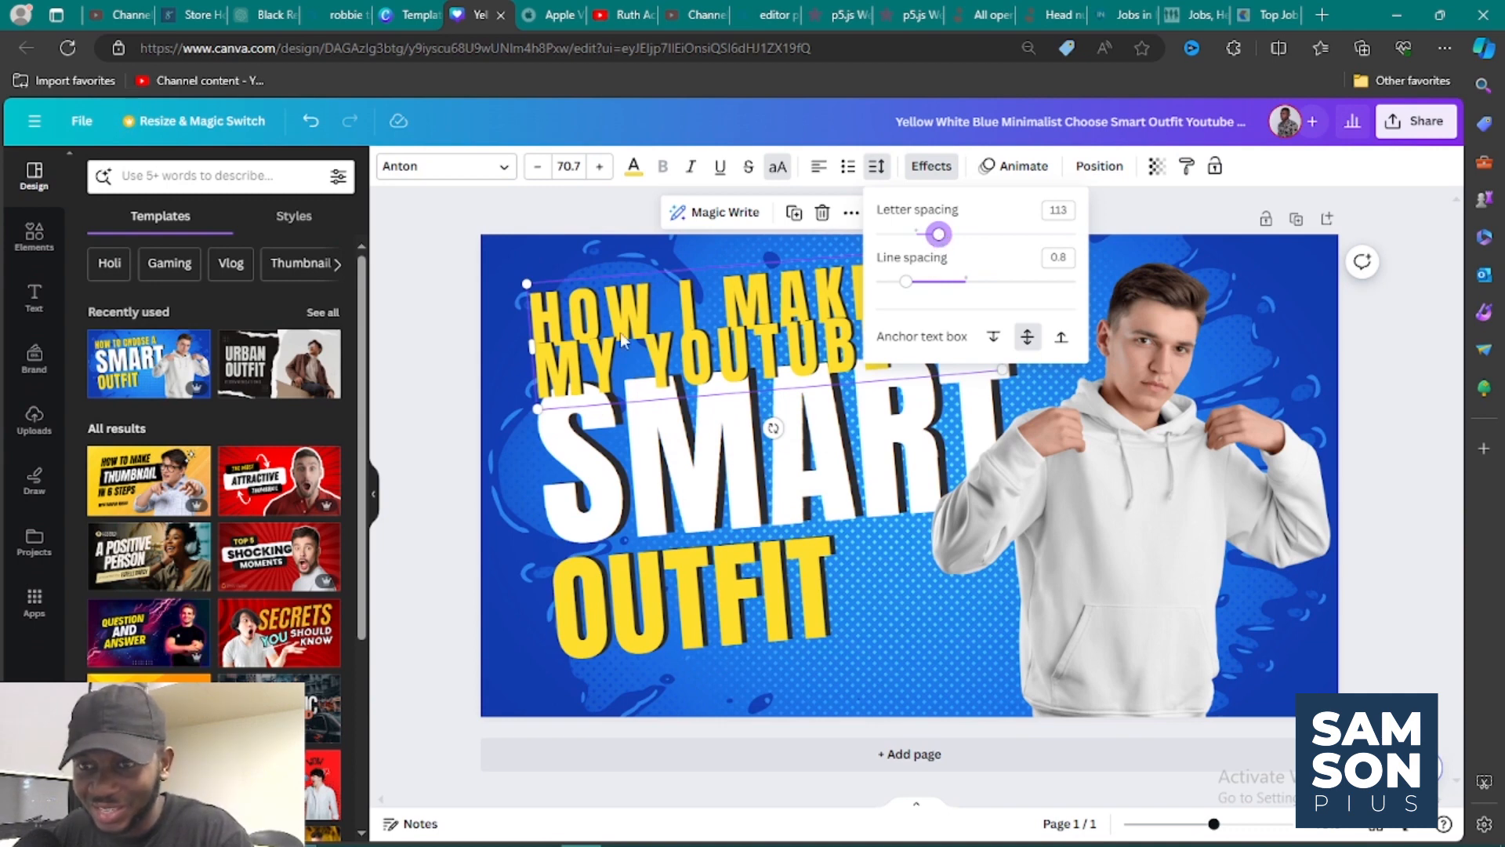
{"action": "left_click", "coordinate": [464, 347]}
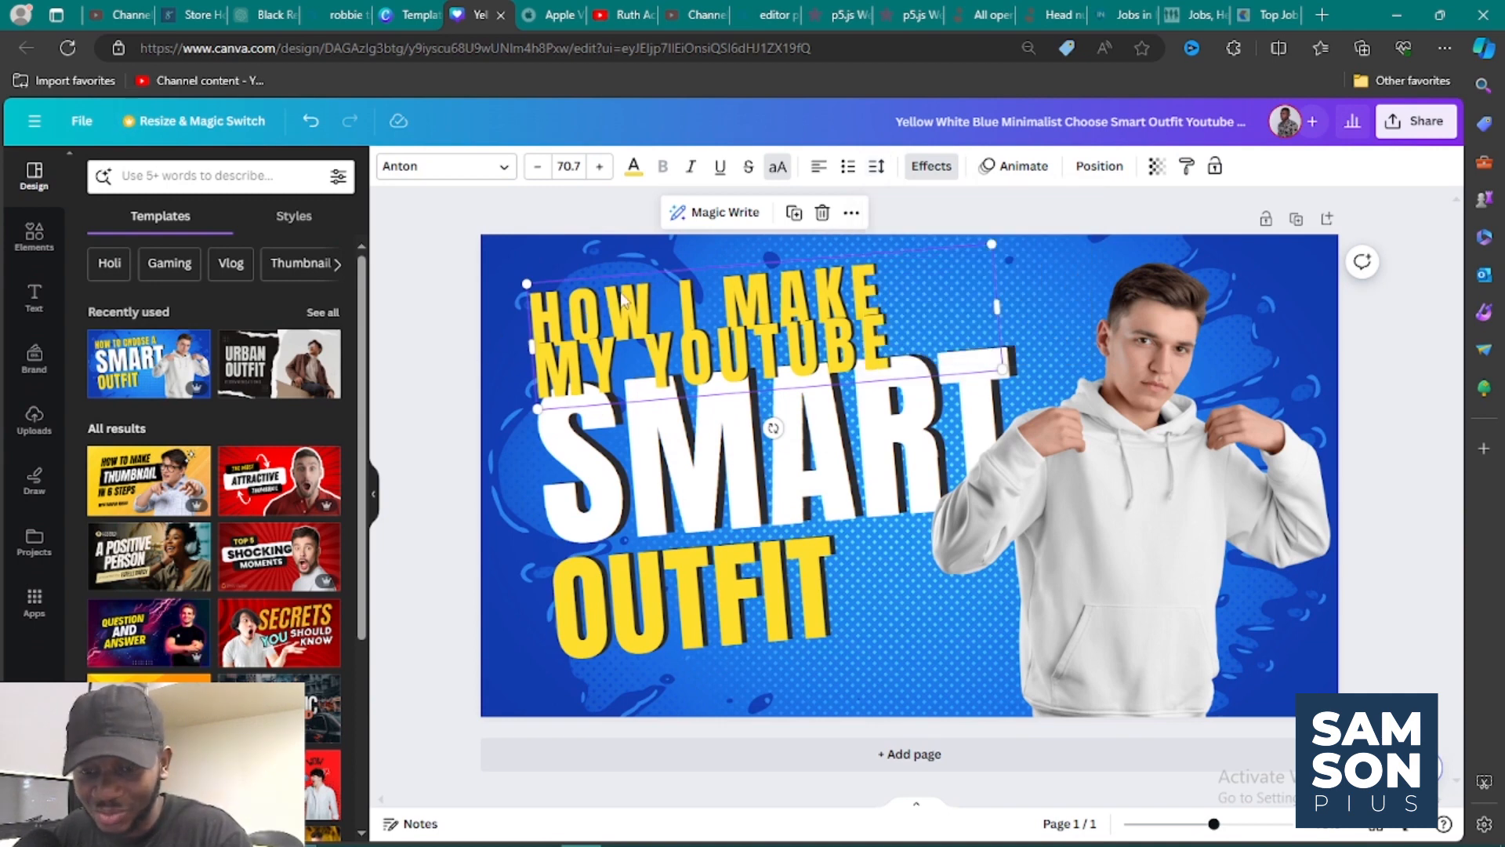
{"action": "key", "text": "ctrl+z"}
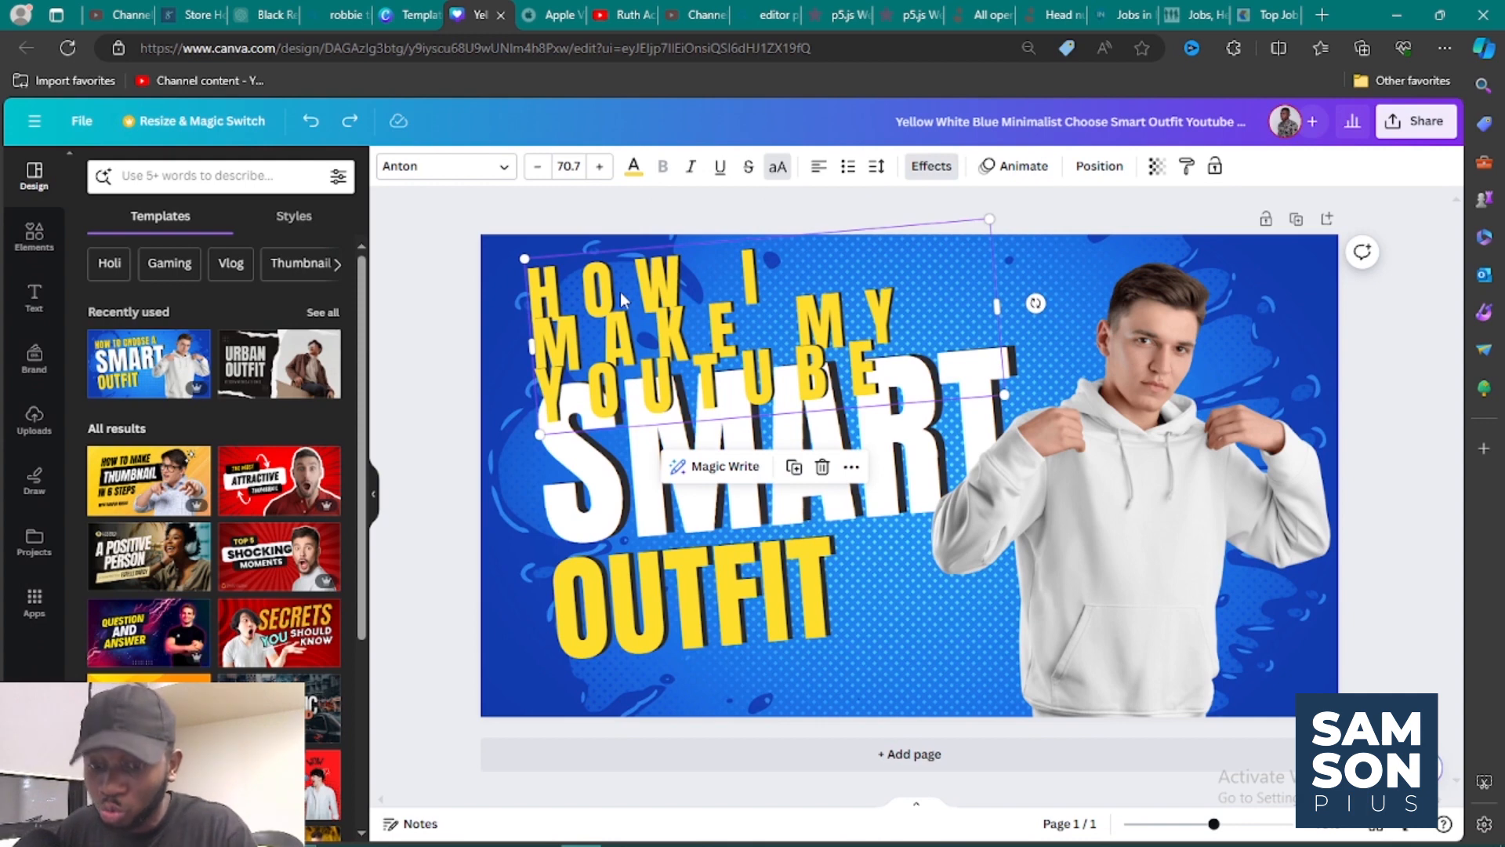
{"action": "key", "text": "ctrl+z"}
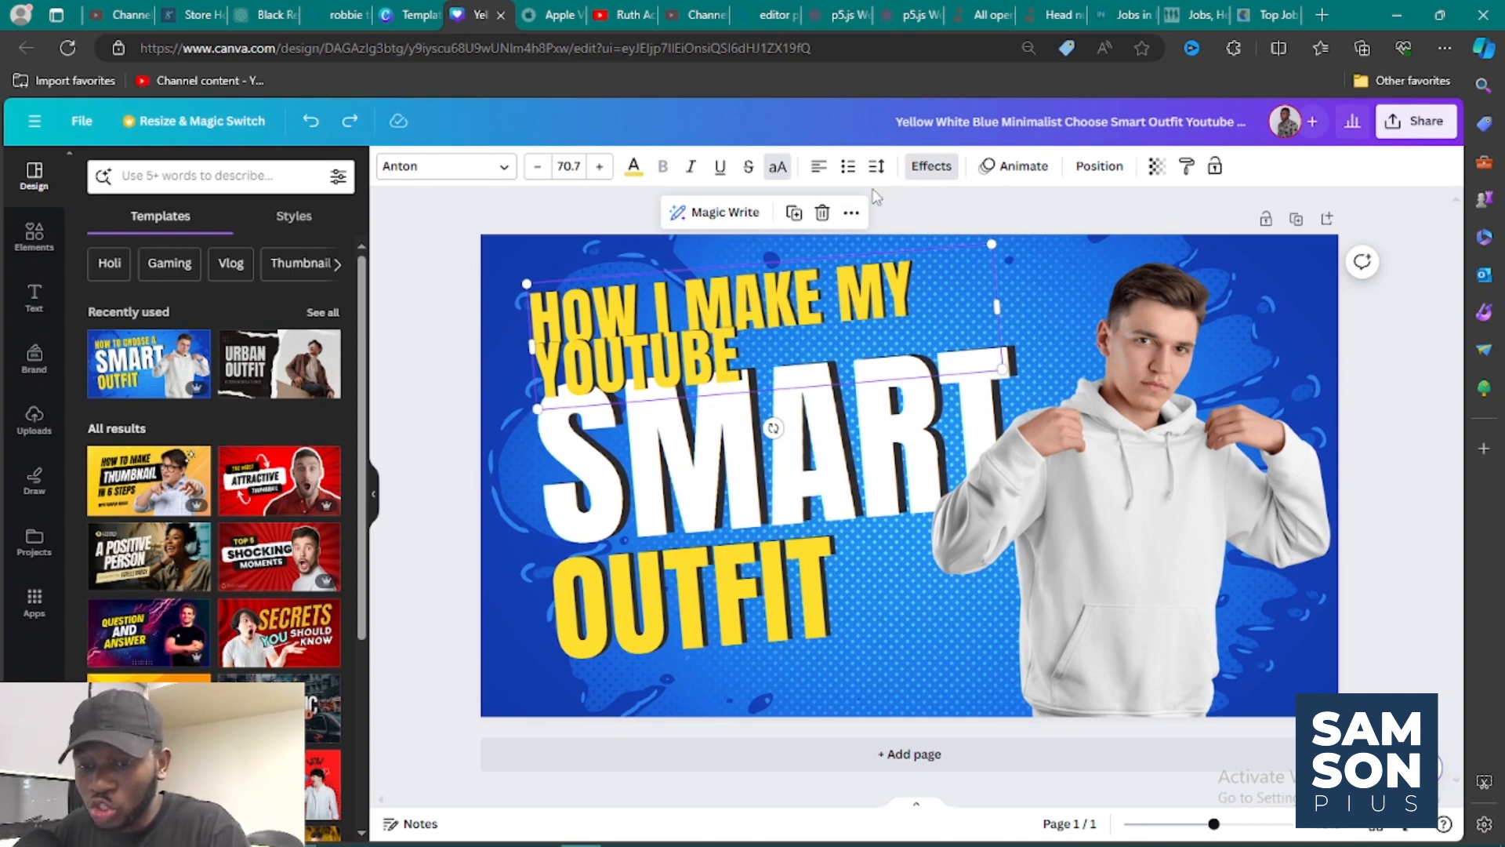
{"action": "key", "text": "ctrl+z"}
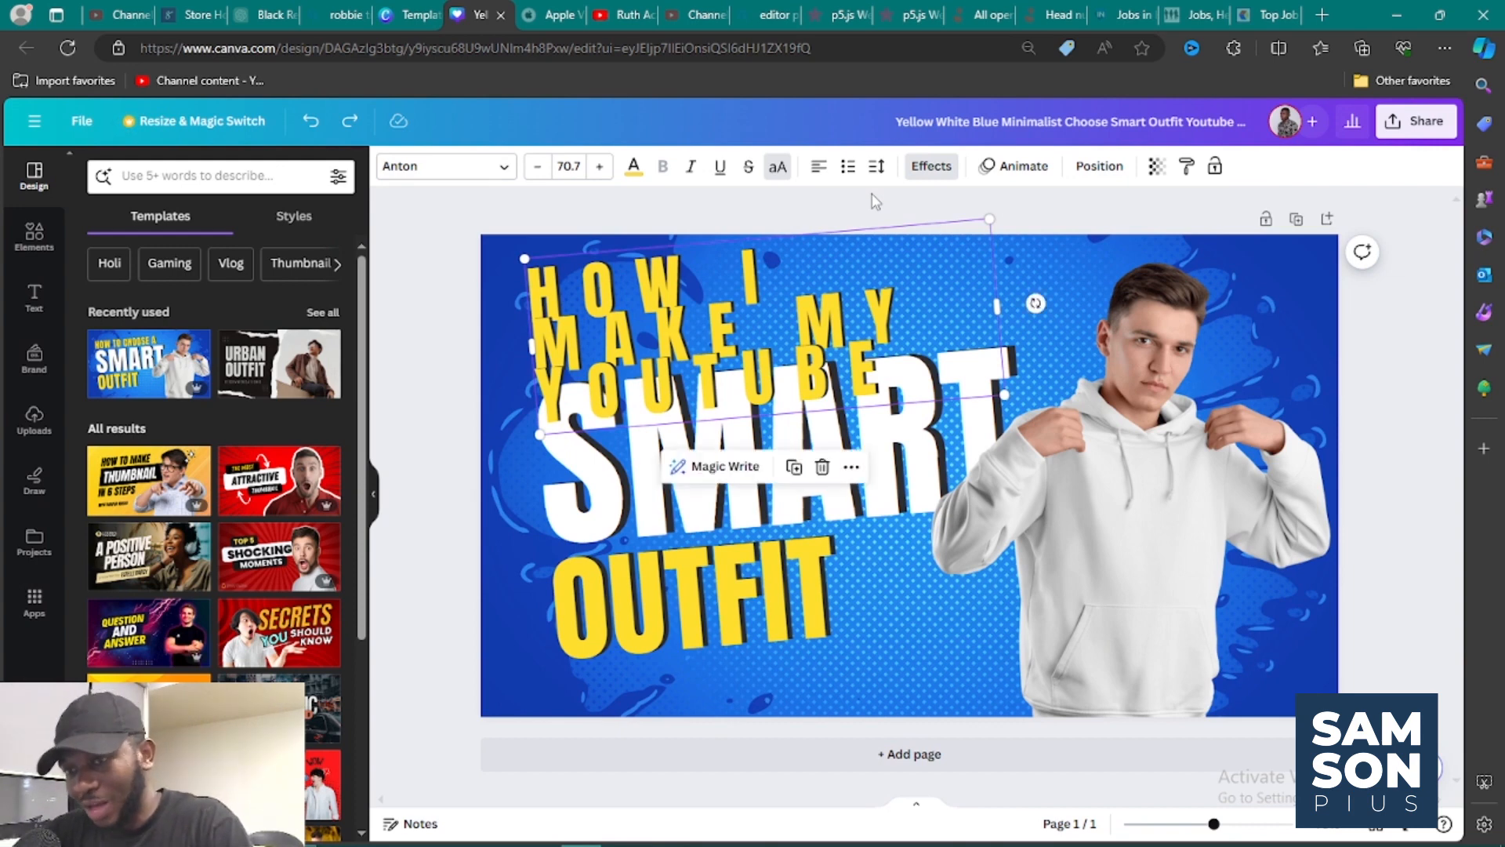
{"action": "key", "text": "ctrl+z"}
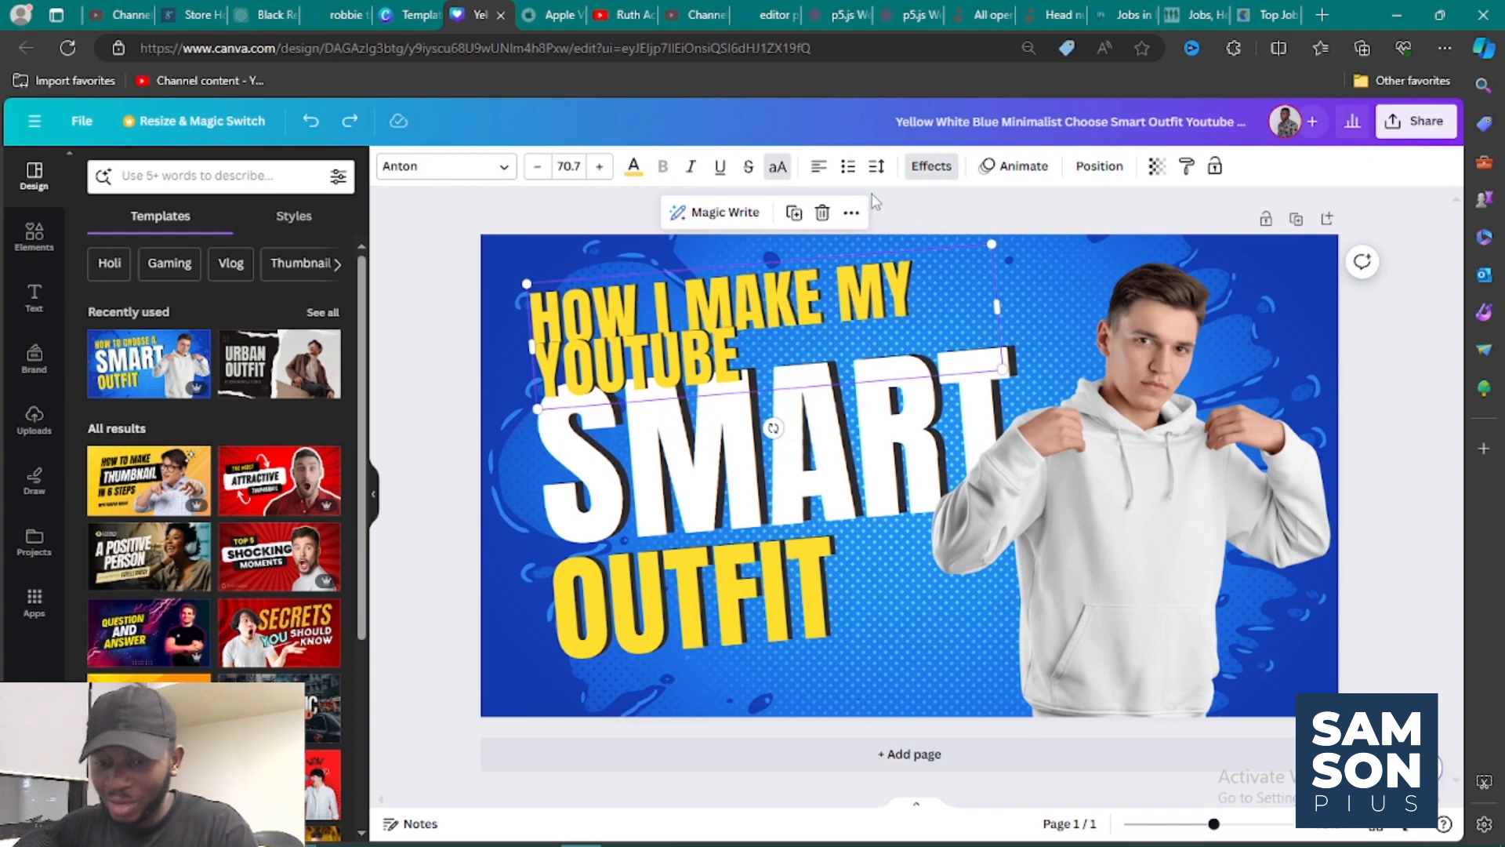
{"action": "key", "text": "ctrl+y"}
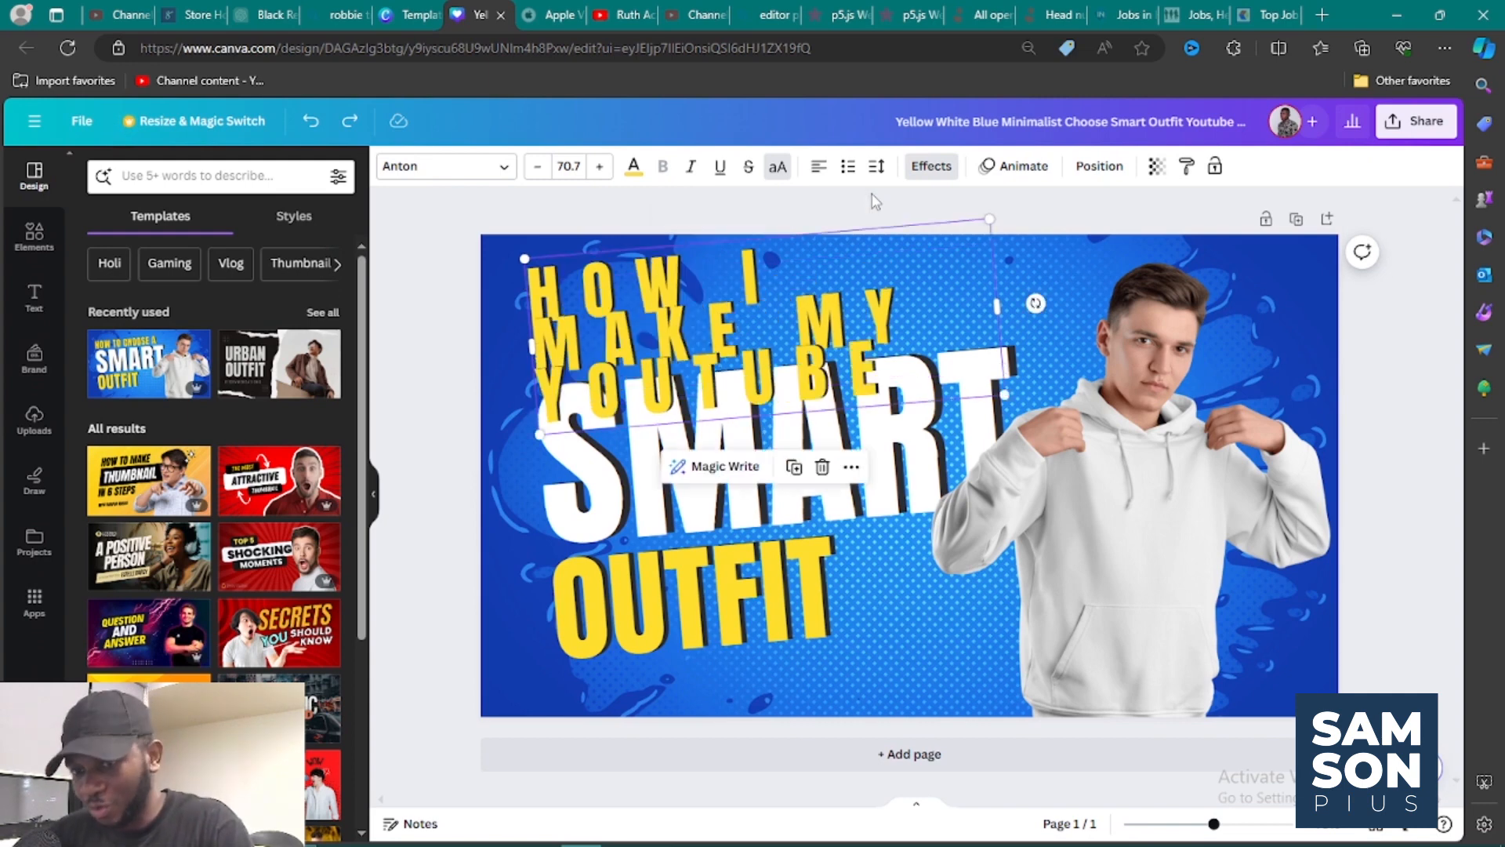
{"action": "key", "text": "ctrl+z"}
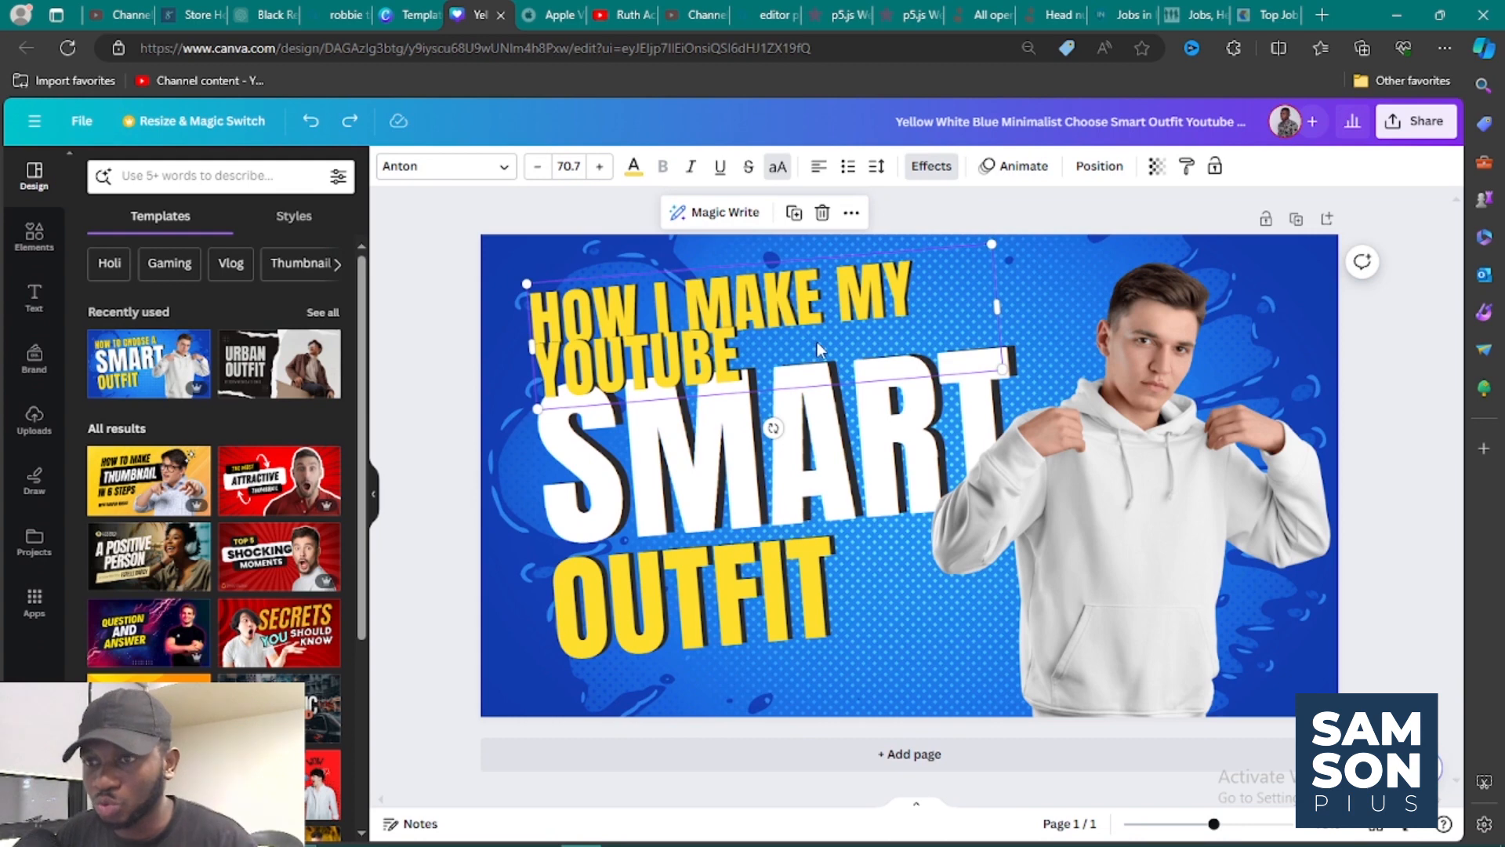
Reduce the "HOW I MAKE MY YOUTUBE" text to size 64.7 and widen its box so it fits on one line.
{"action": "double_click", "coordinate": [764, 352]}
{"action": "left_click_drag", "start_coordinate": [761, 351], "coordinate": [531, 291]}
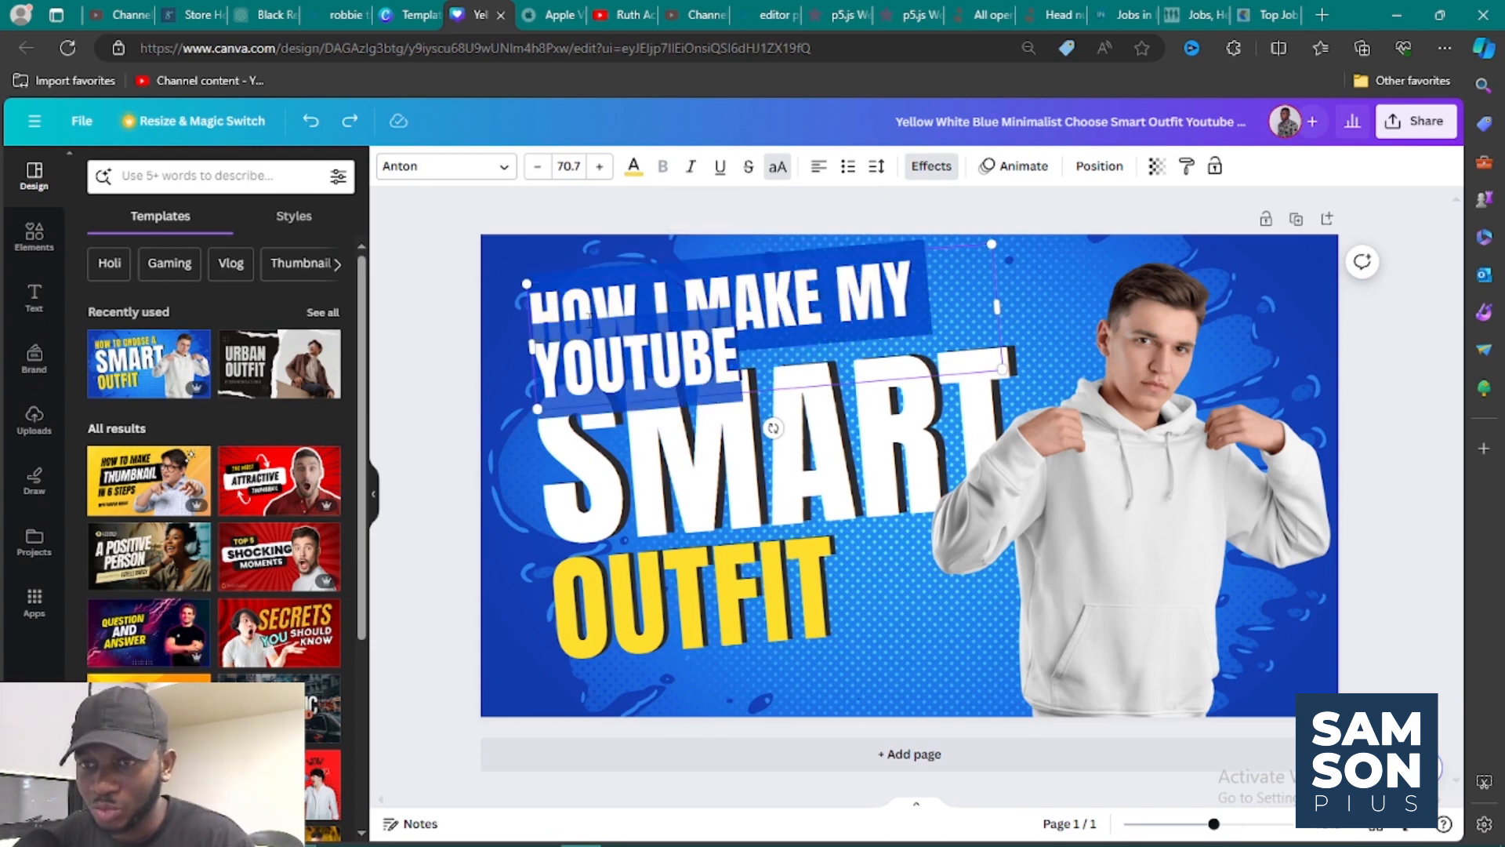
{"action": "left_click", "coordinate": [537, 167]}
{"action": "left_click", "coordinate": [537, 167]}
{"action": "left_click", "coordinate": [537, 167]}
{"action": "left_click", "coordinate": [536, 167]}
{"action": "left_click", "coordinate": [536, 167]}
{"action": "left_click", "coordinate": [537, 167]}
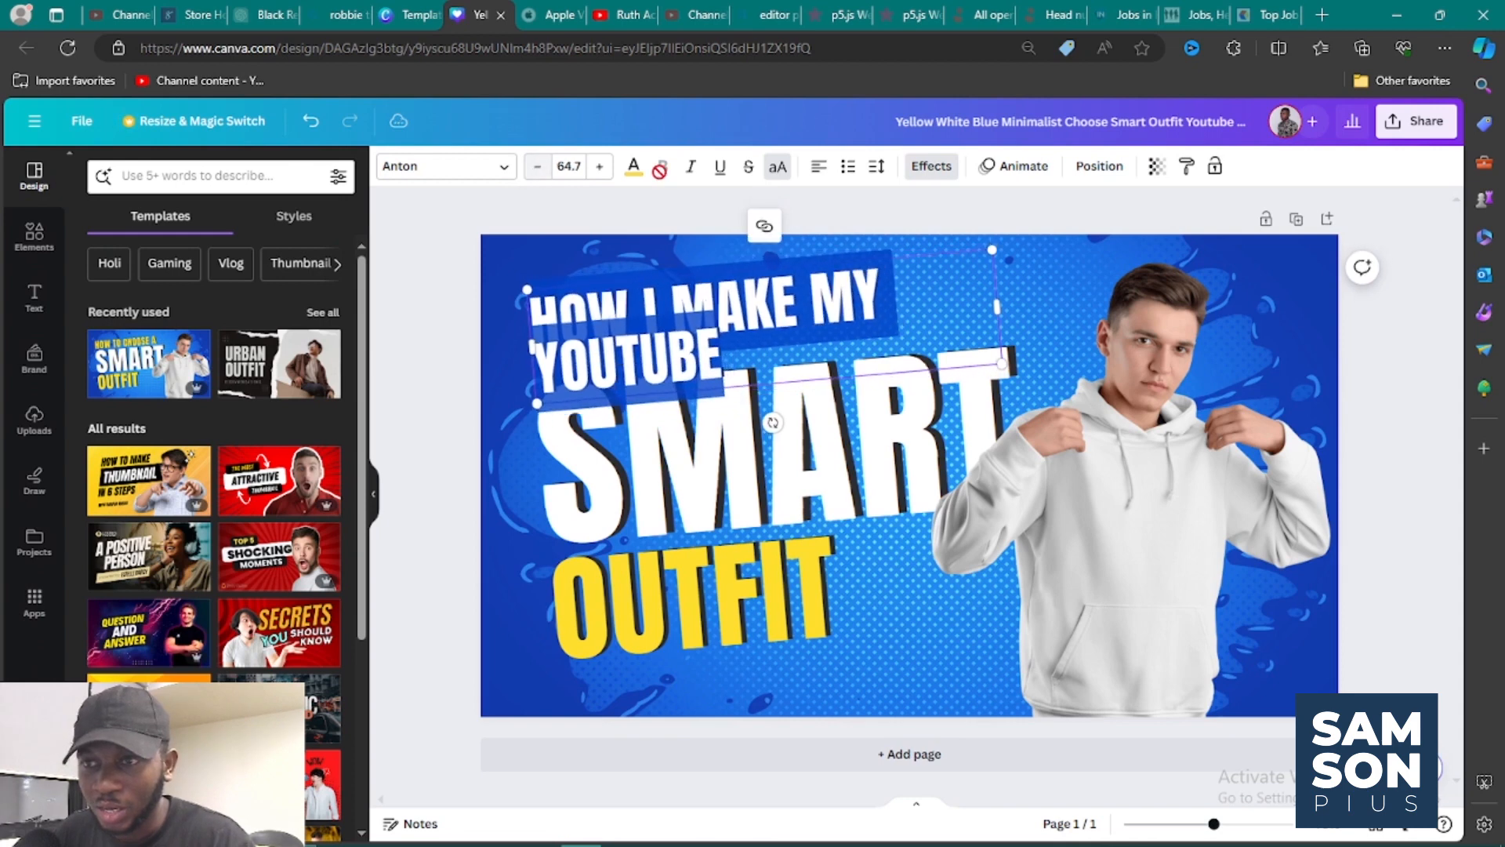
{"action": "left_click_drag", "start_coordinate": [997, 307], "coordinate": [1107, 296]}
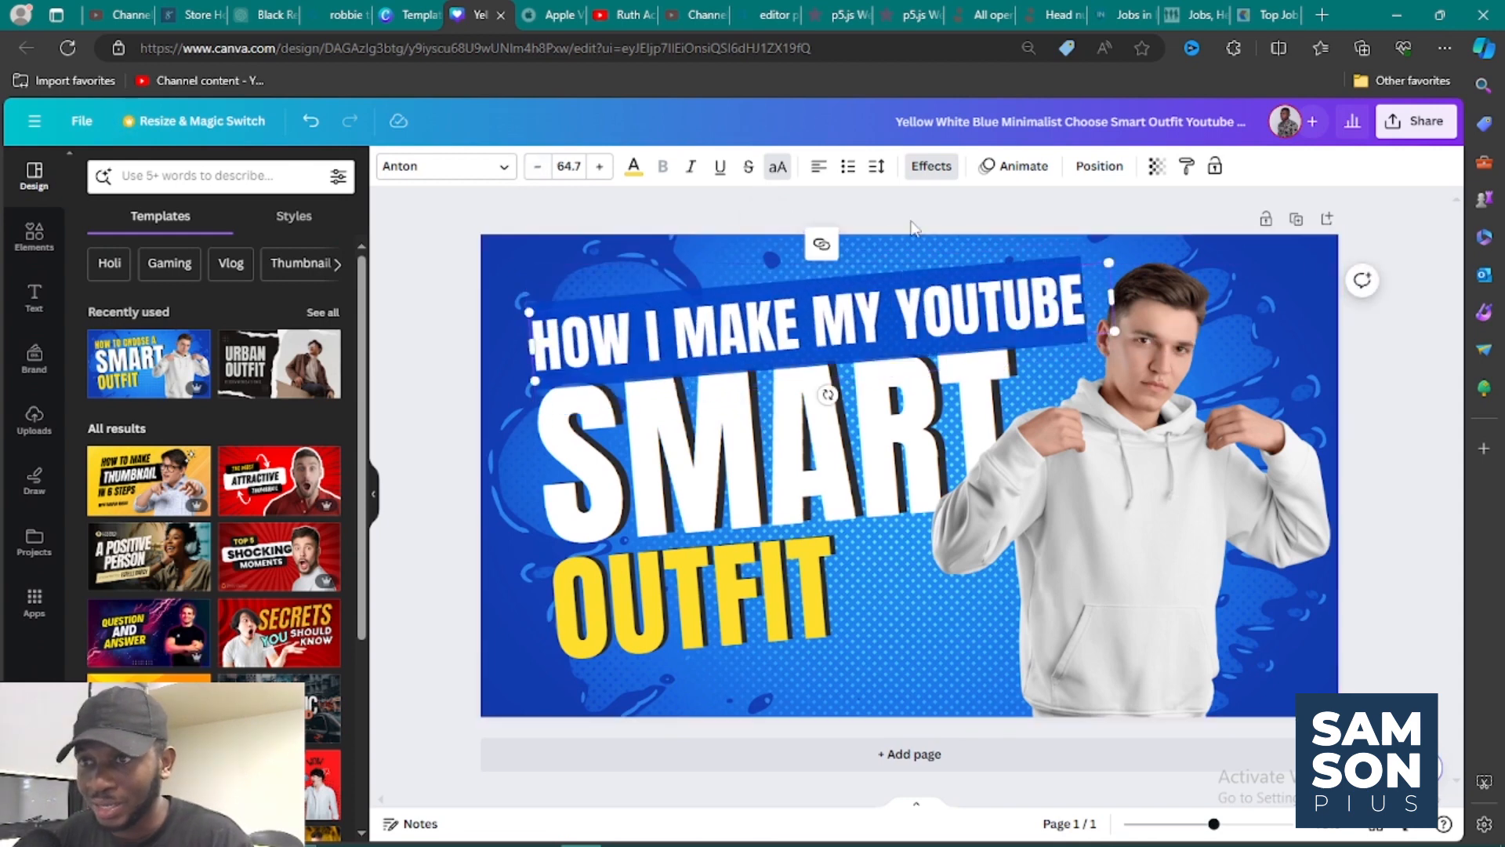
{"action": "left_click", "coordinate": [913, 230]}
Move the "HOW I MAKE MY YOUTUBE" line slightly left and up, and shift the "SMART" text slightly right and up beneath it.
{"action": "left_click_drag", "start_coordinate": [878, 323], "coordinate": [849, 312]}
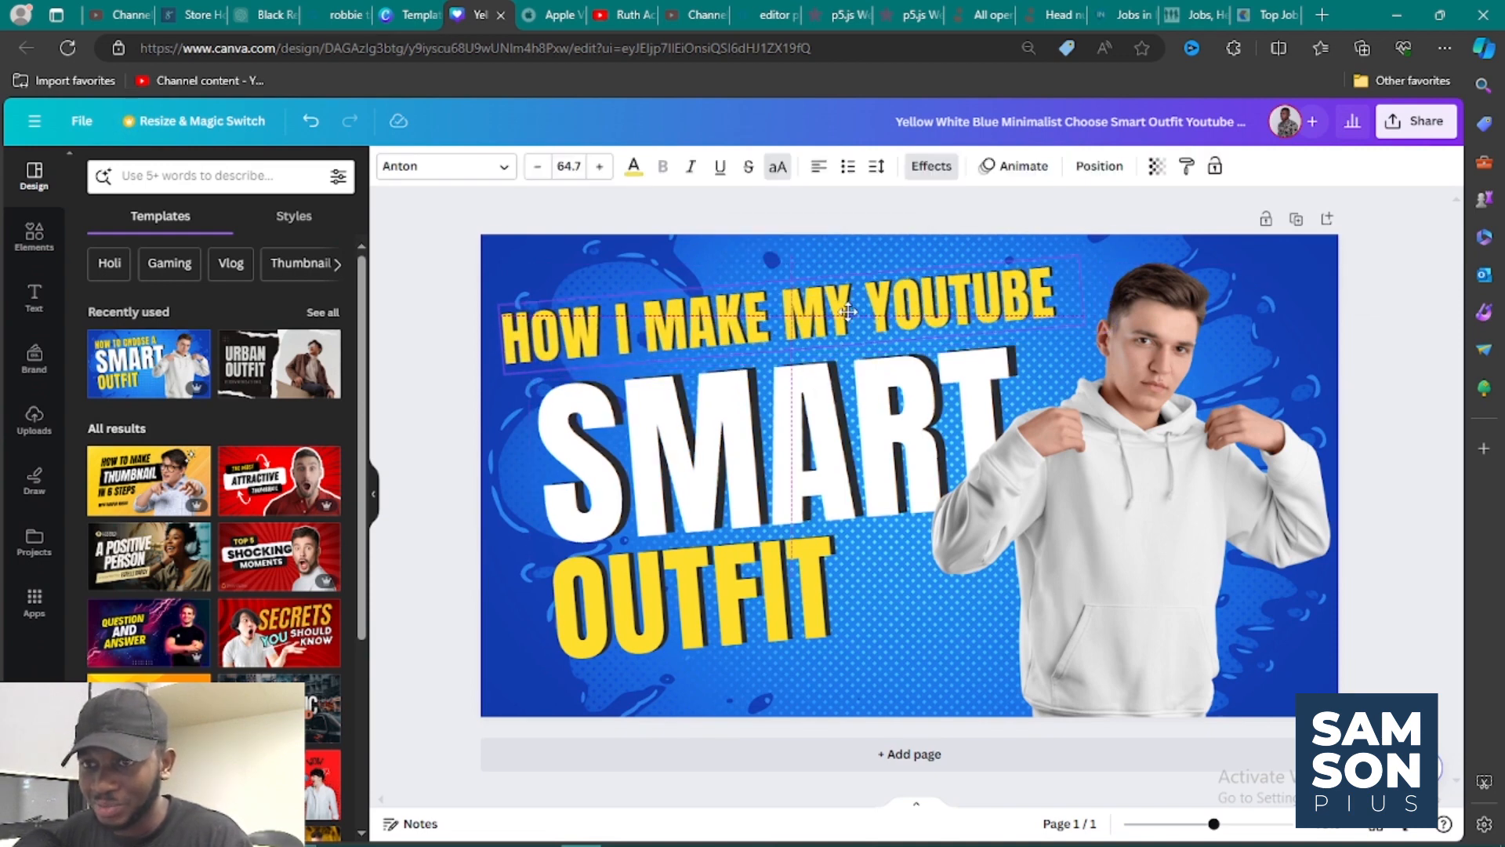
{"action": "left_click", "coordinate": [857, 377]}
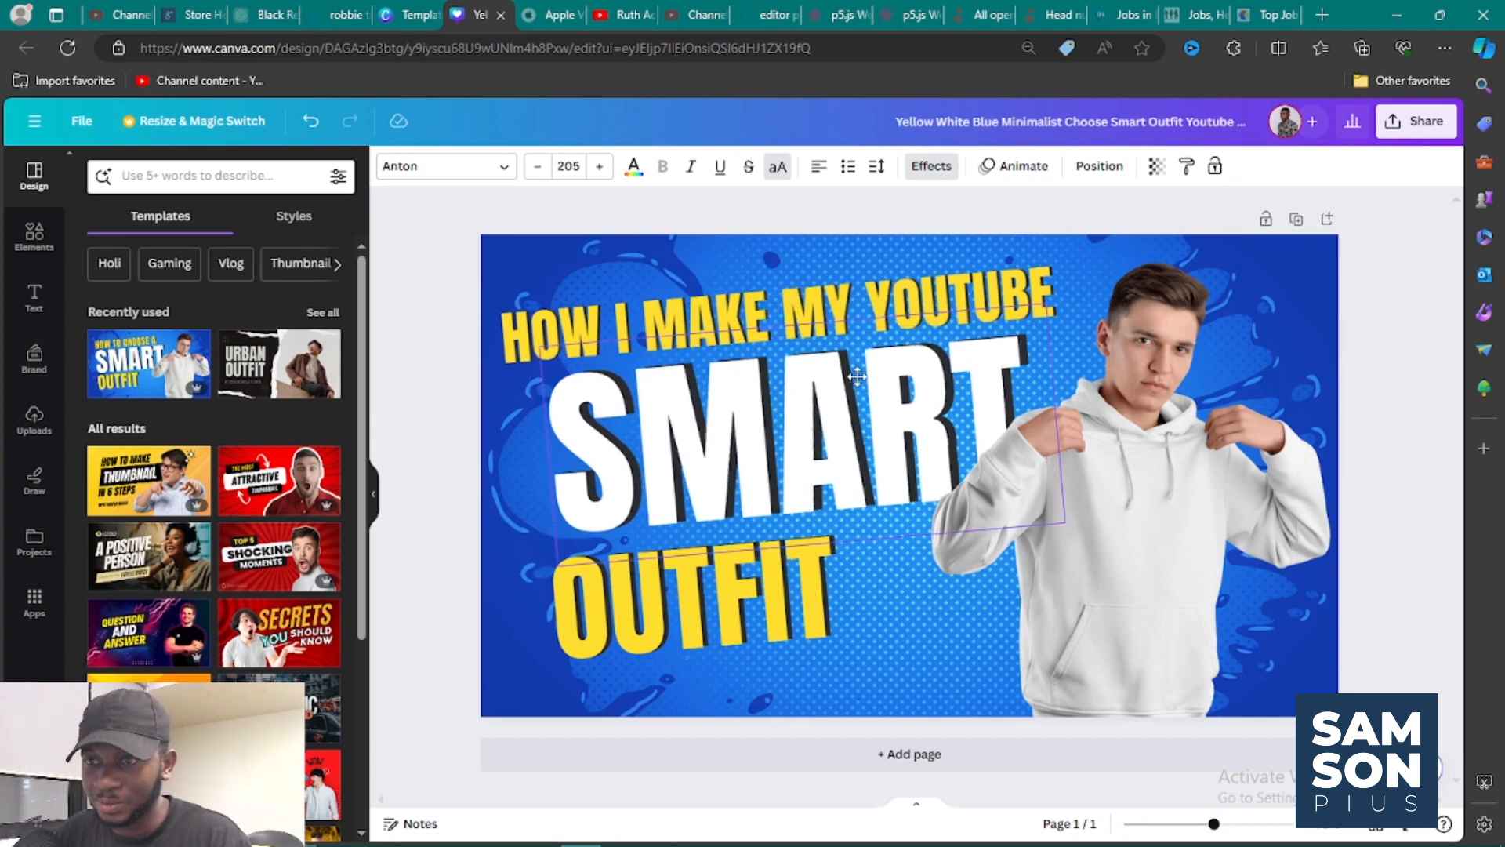
{"action": "left_click_drag", "start_coordinate": [857, 377], "coordinate": [854, 381]}
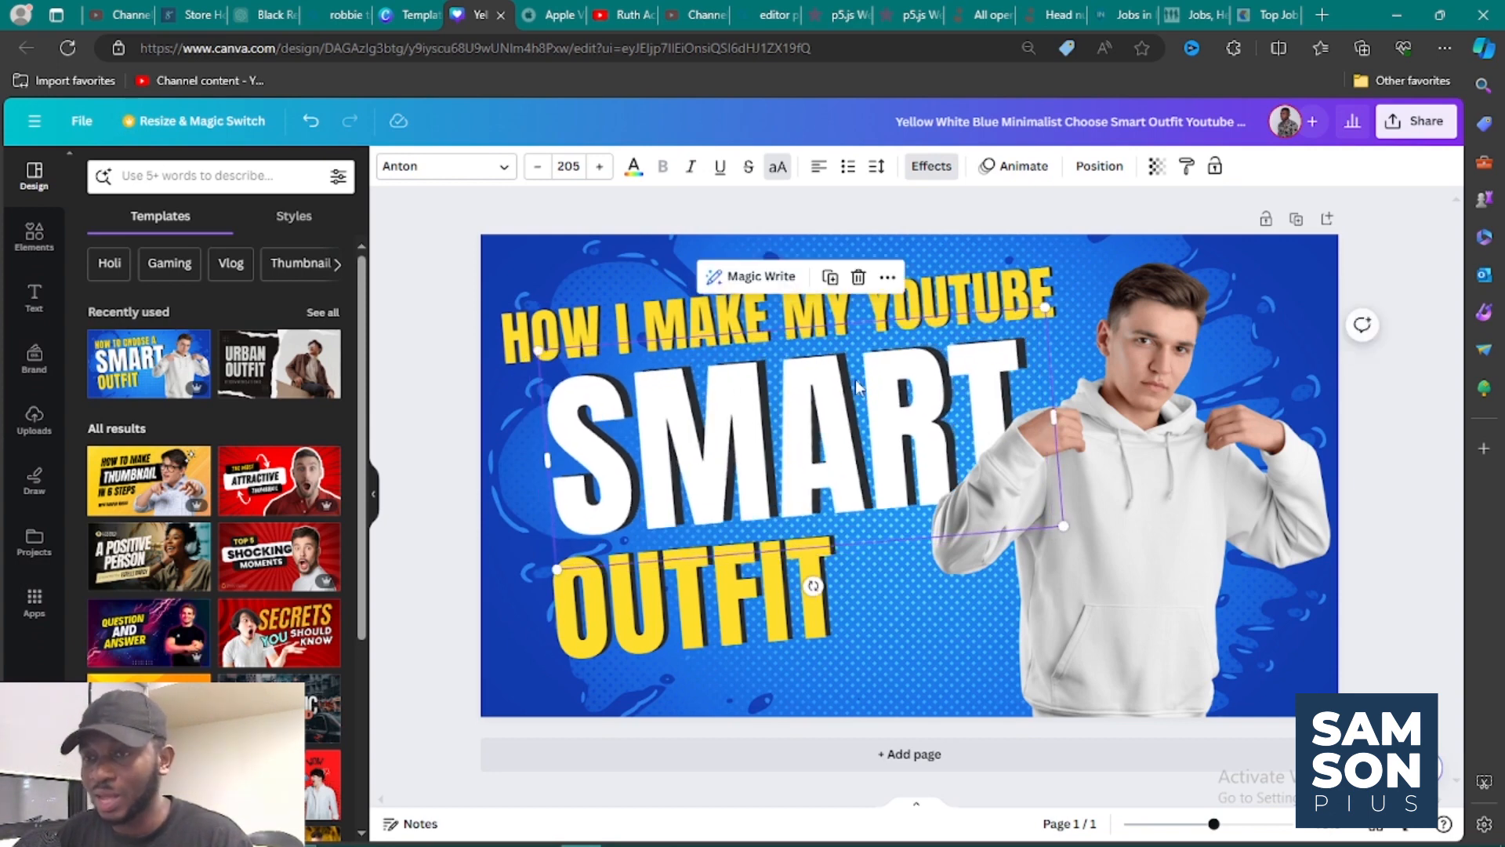
Color only the word "YOUTUBE" in the top line with custom red #FE2D2D.
{"action": "left_click", "coordinate": [901, 307]}
{"action": "double_click", "coordinate": [901, 306]}
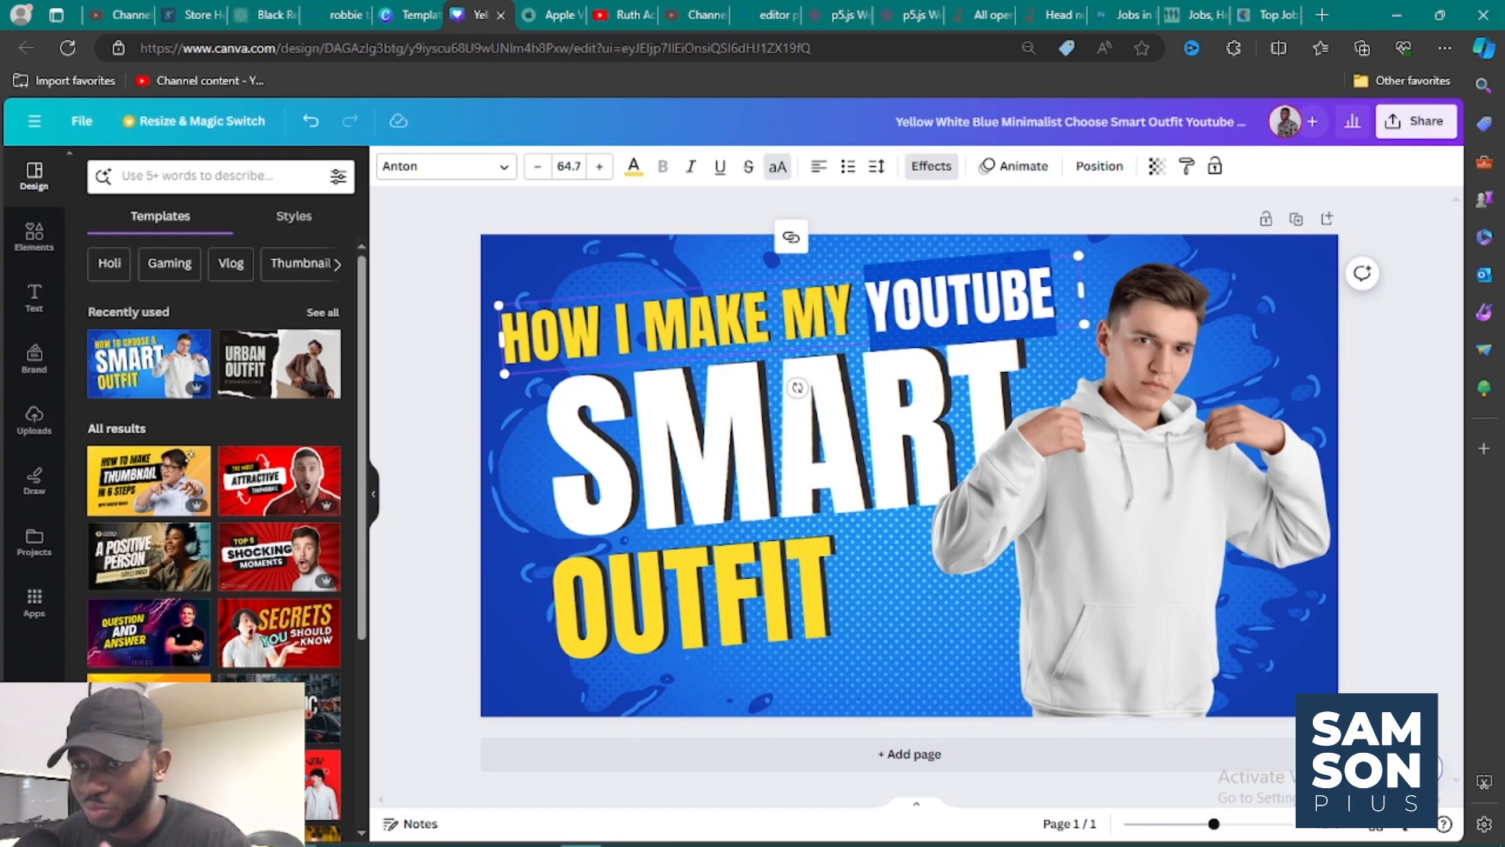
{"action": "left_click", "coordinate": [640, 179]}
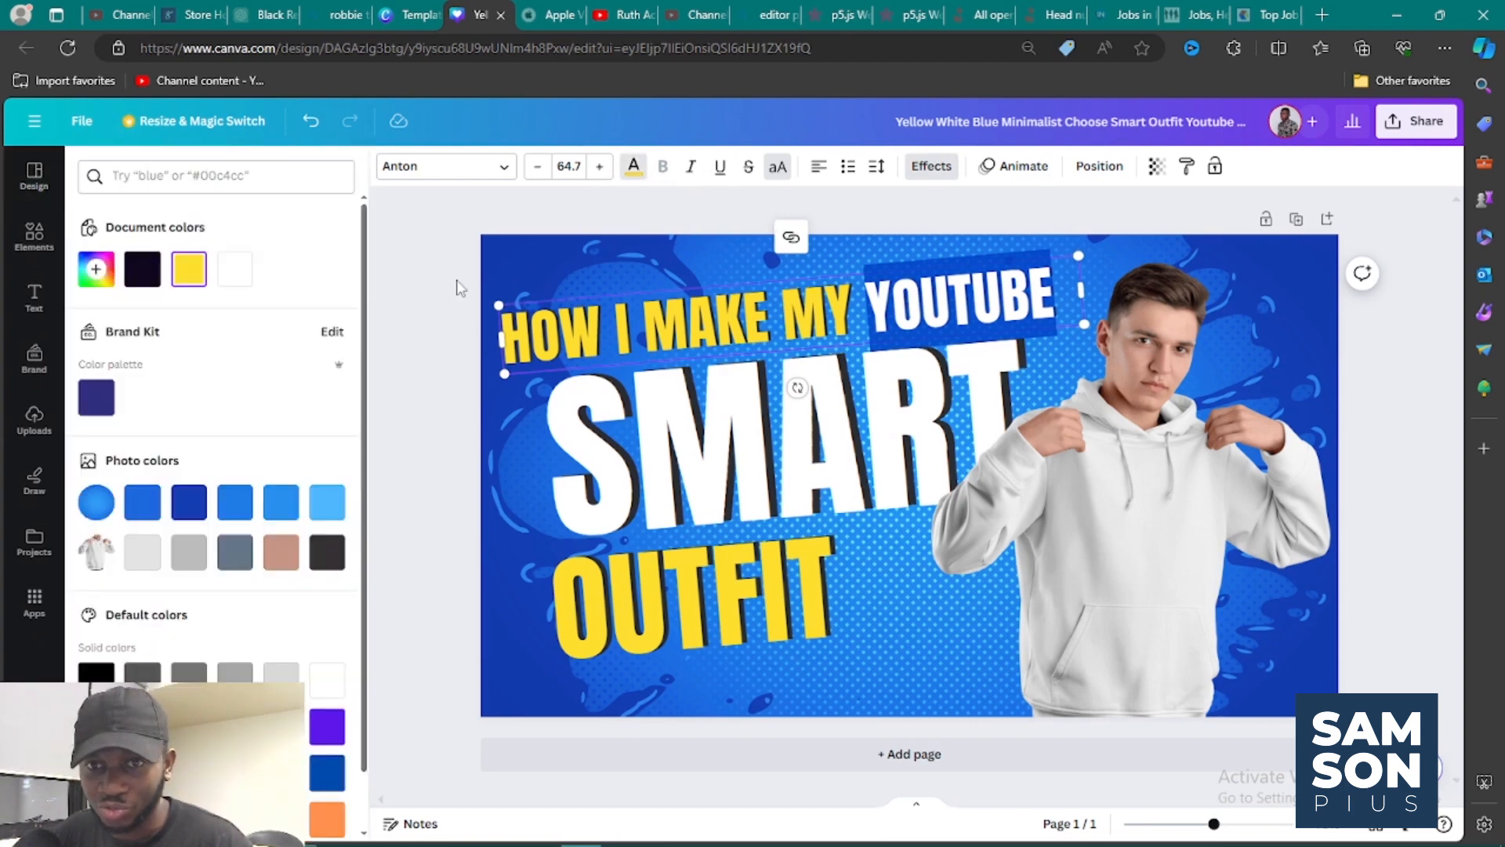
{"action": "left_click", "coordinate": [96, 271]}
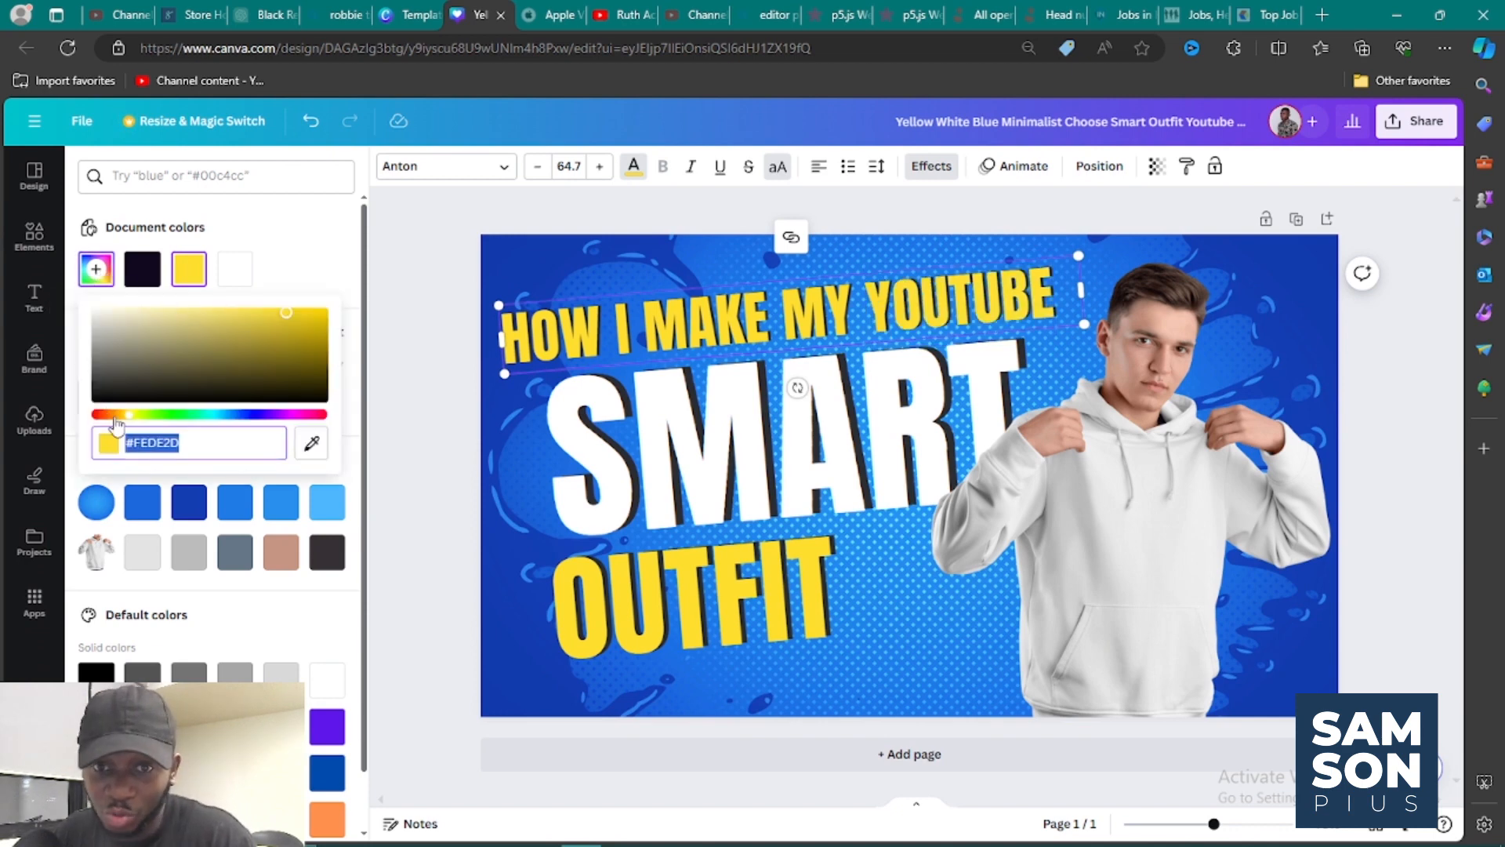
{"action": "left_click_drag", "start_coordinate": [112, 415], "coordinate": [92, 417]}
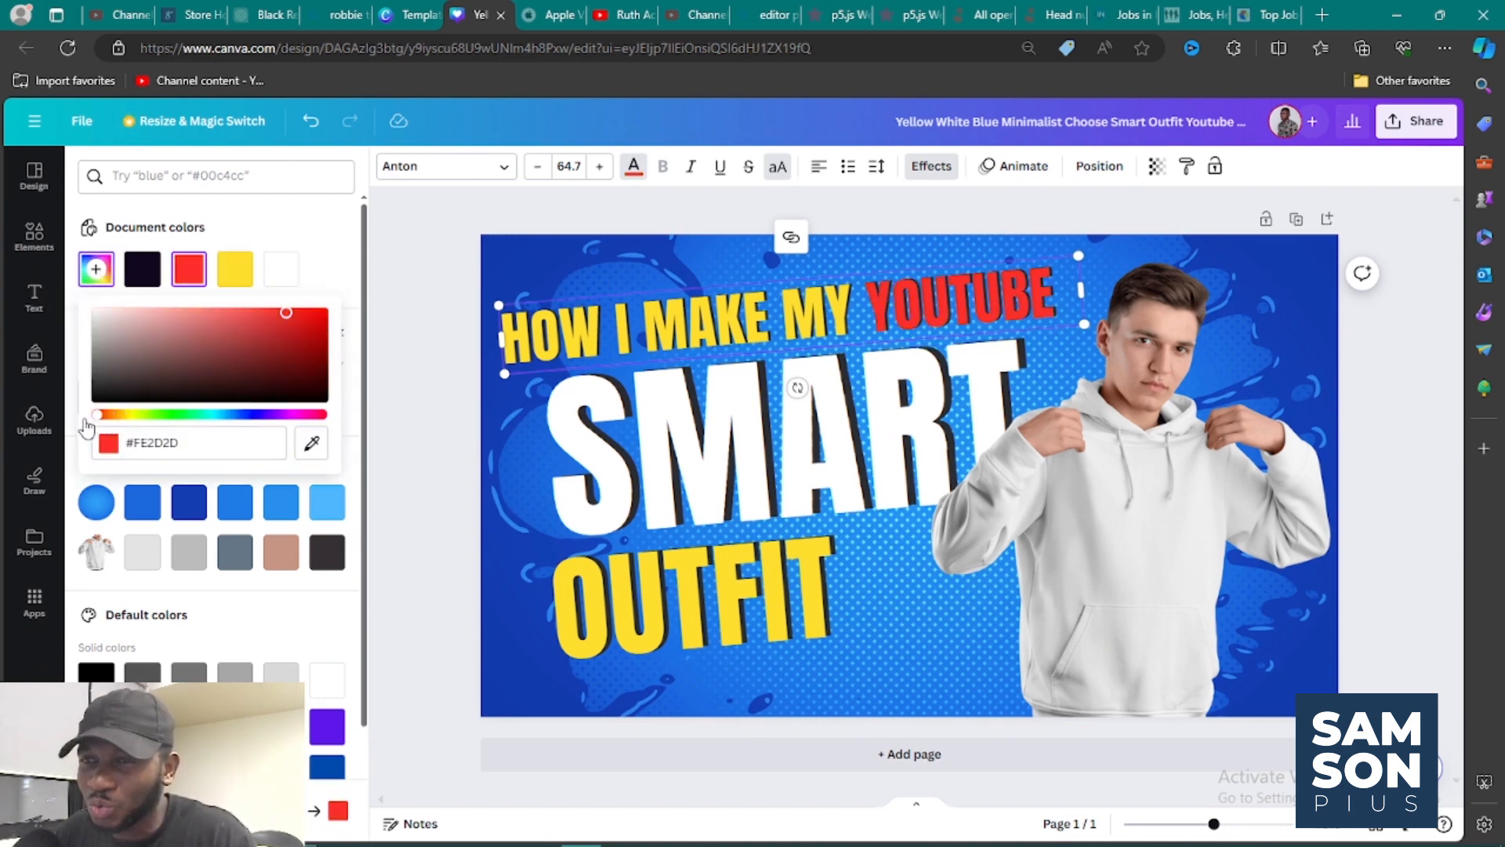
{"action": "left_click", "coordinate": [312, 234]}
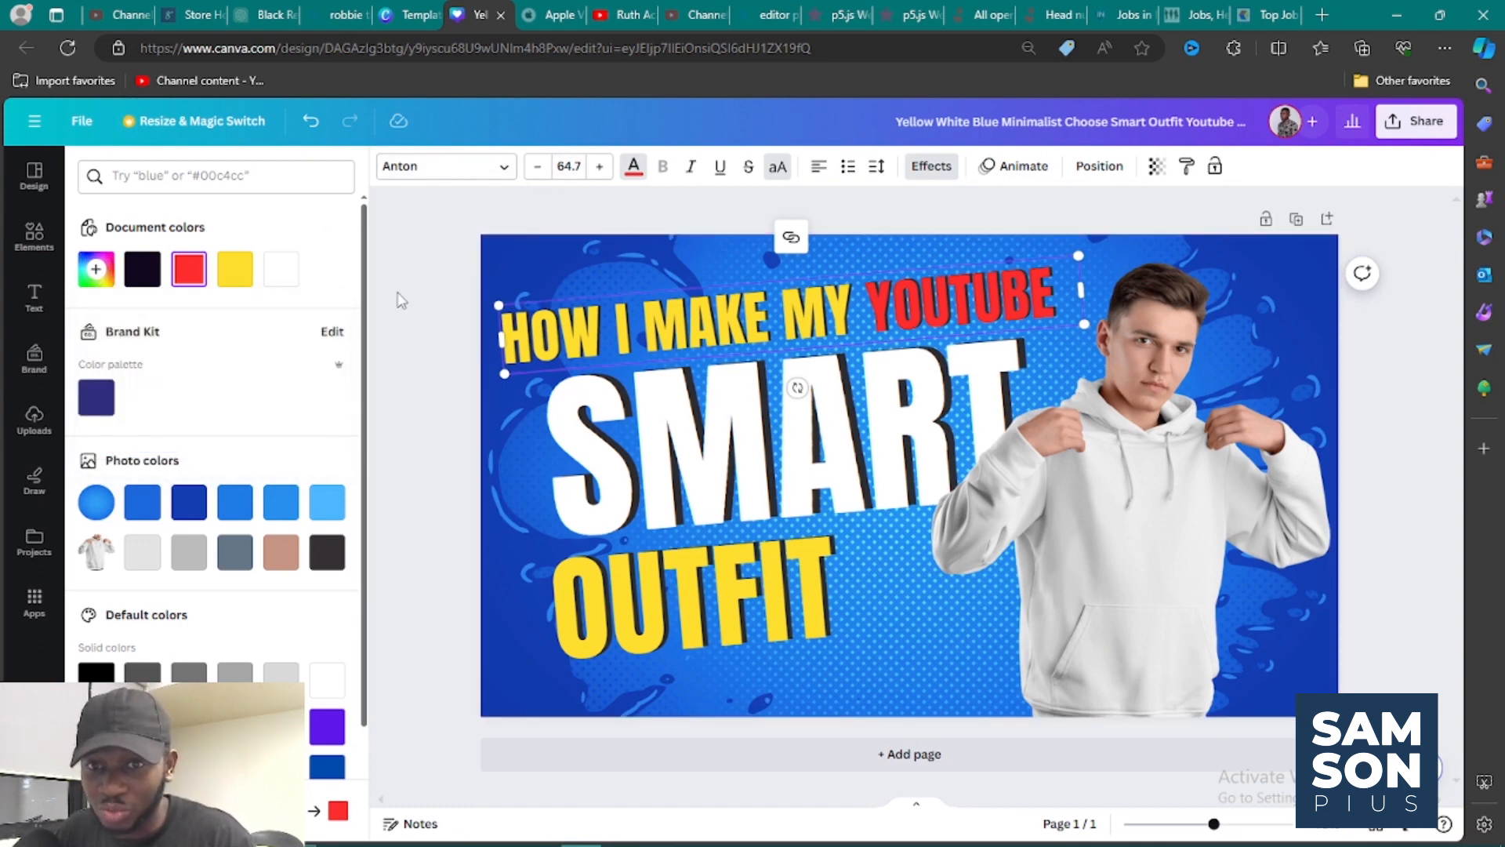
Replace the large "SMART" text with "THUMBNAIL".
{"action": "left_click", "coordinate": [666, 461]}
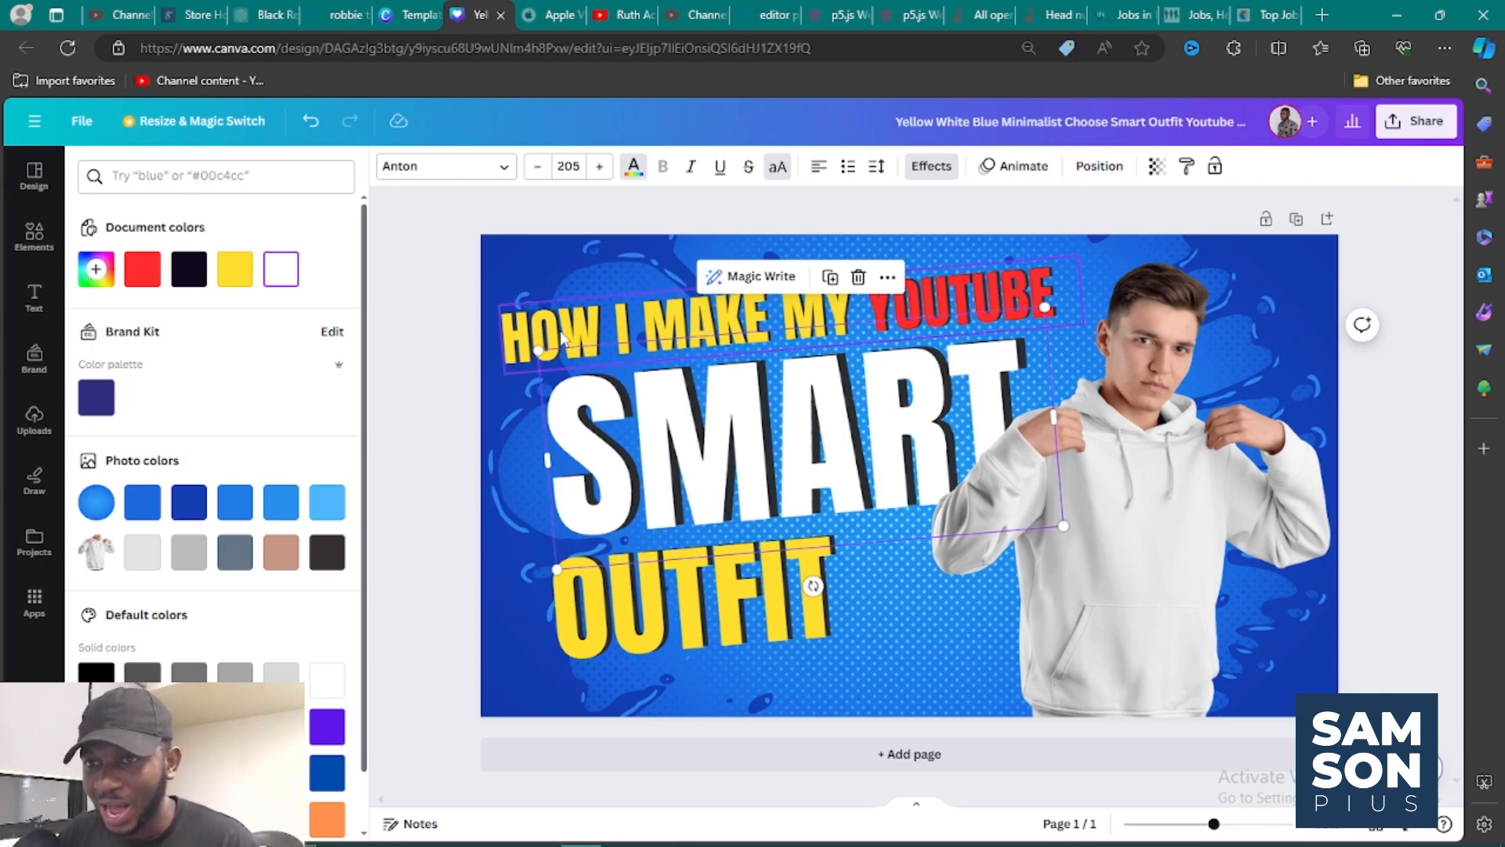
{"action": "double_click", "coordinate": [892, 424]}
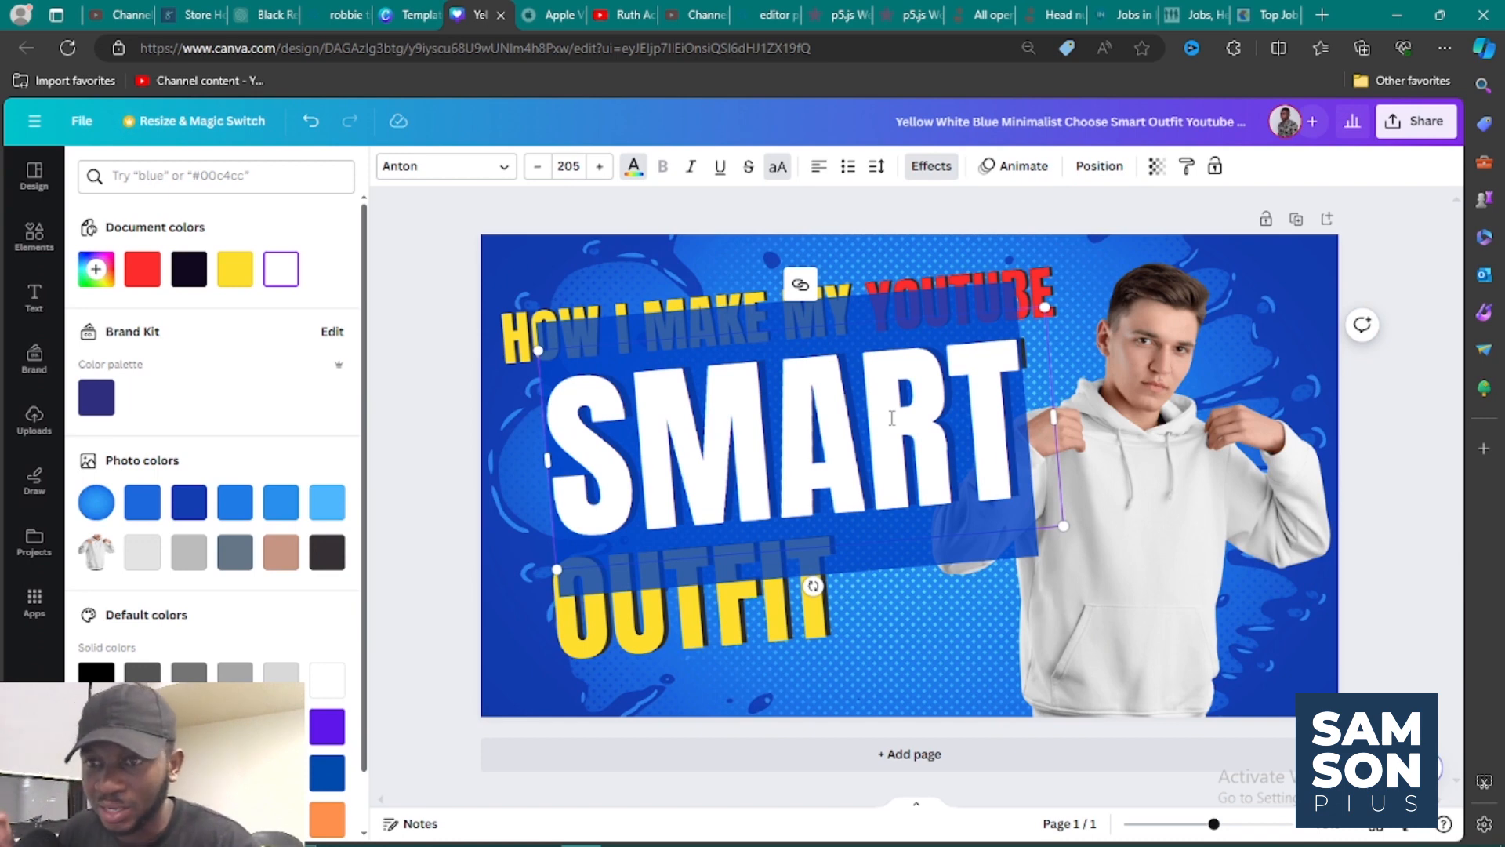
{"action": "type", "text": "TH"}
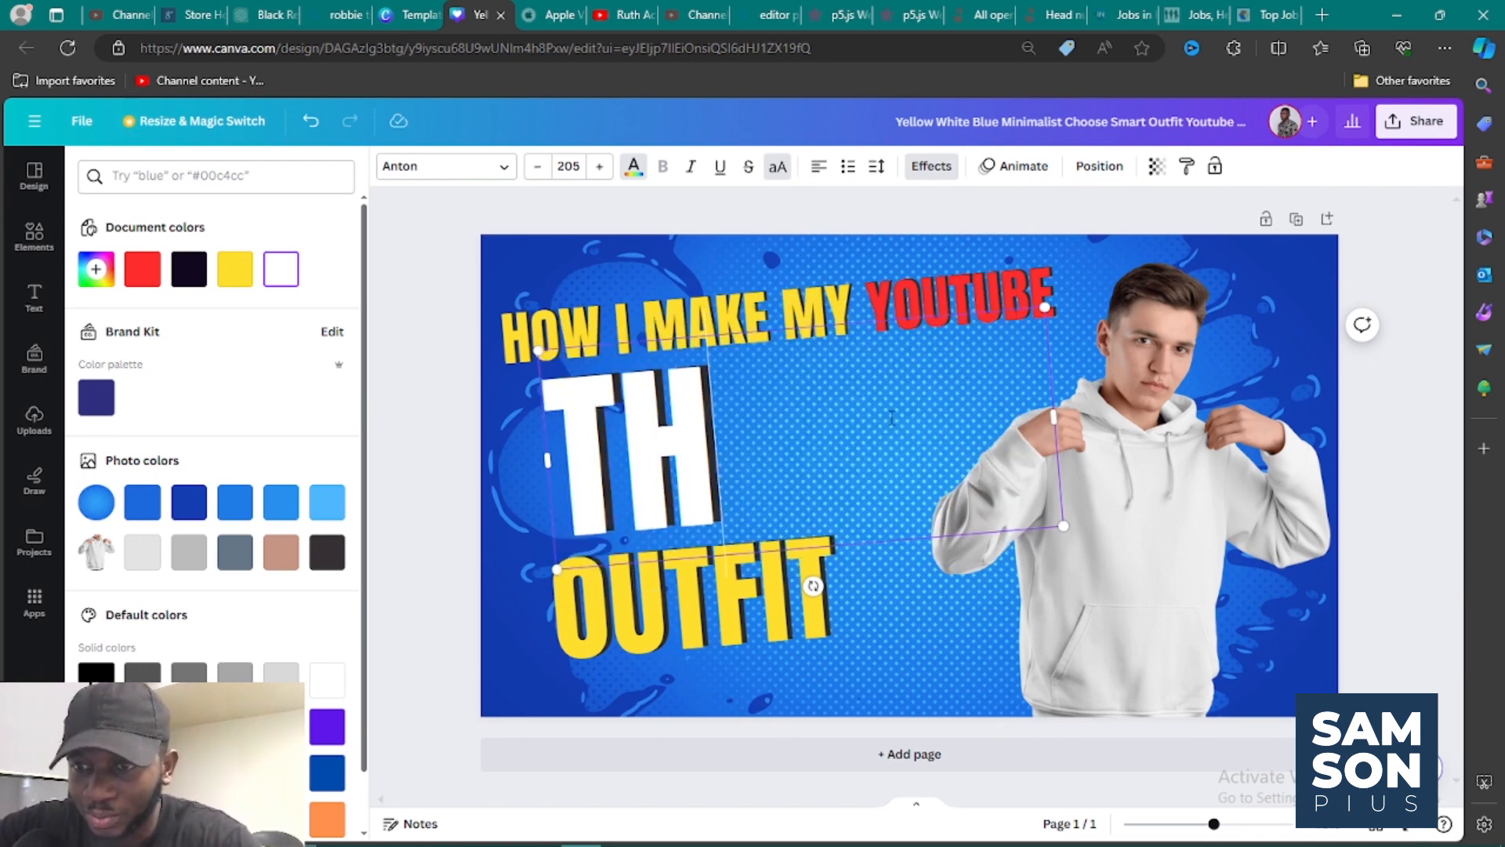
{"action": "type", "text": "UB"}
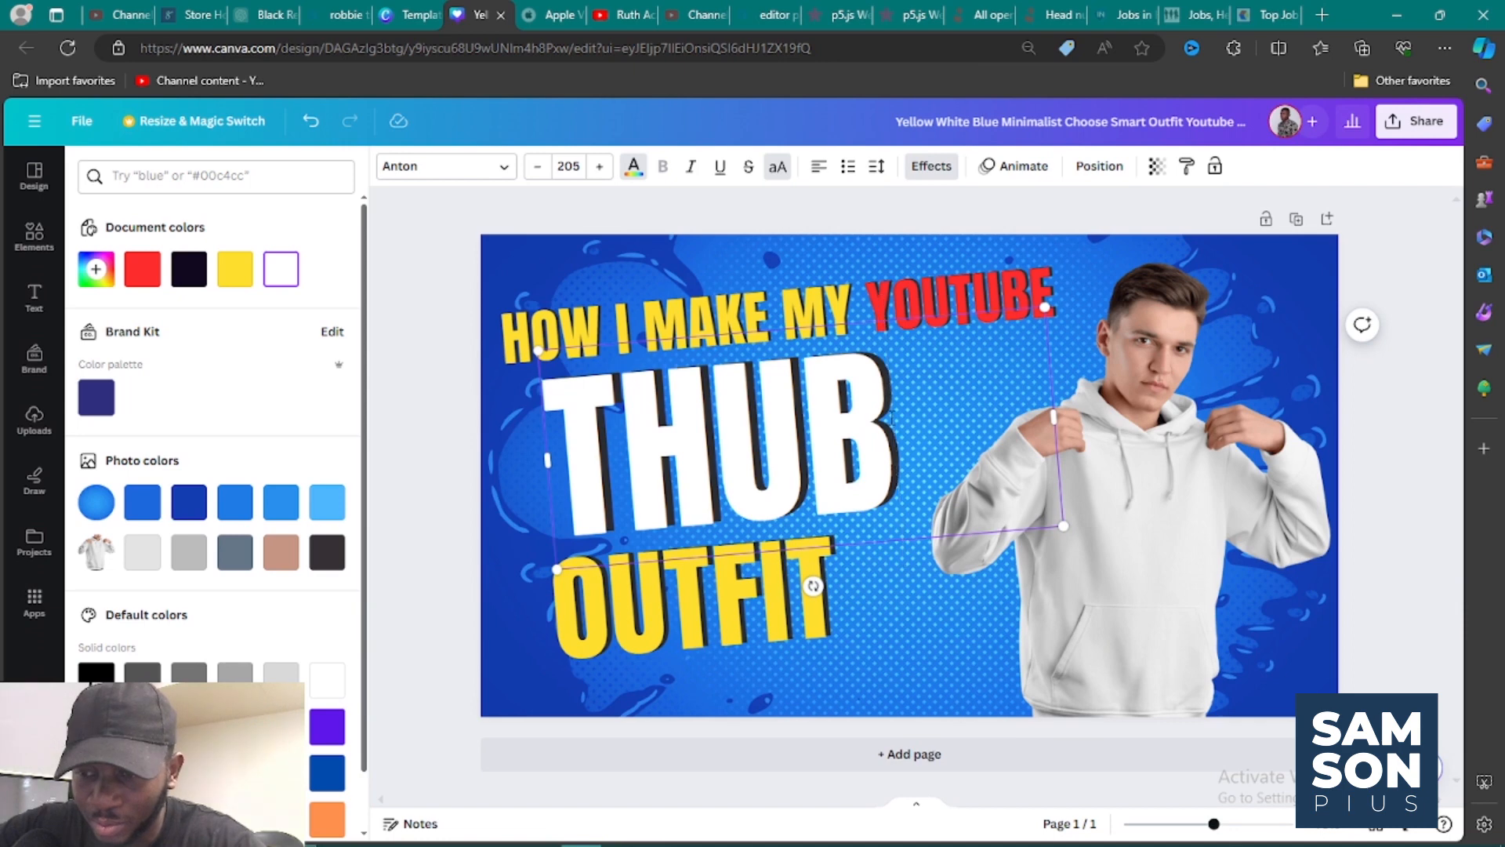
{"action": "key", "text": "BackSpace"}
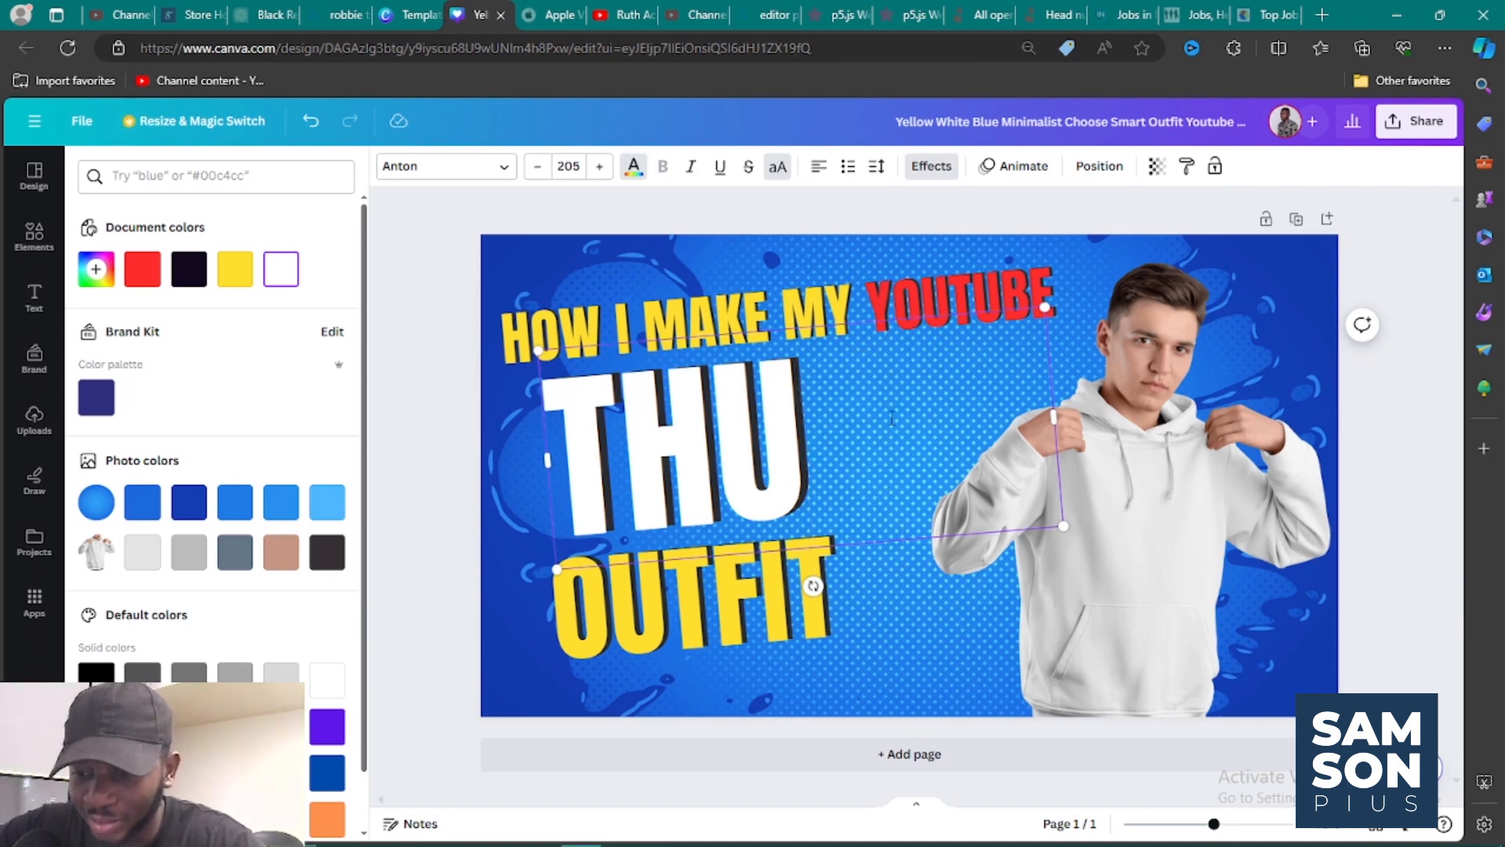
{"action": "type", "text": "MB"}
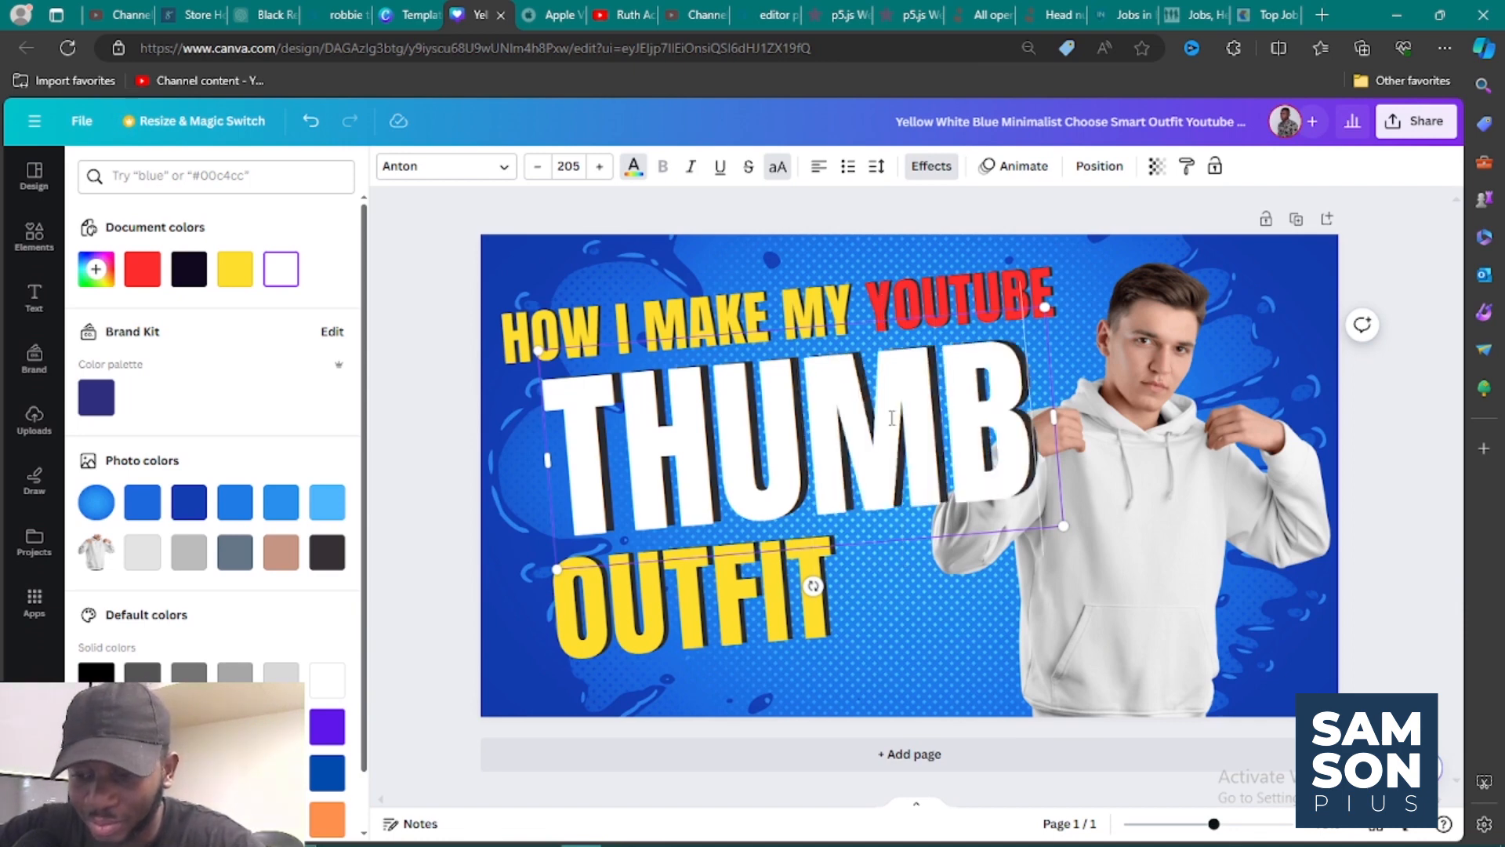
{"action": "type", "text": "NAIL"}
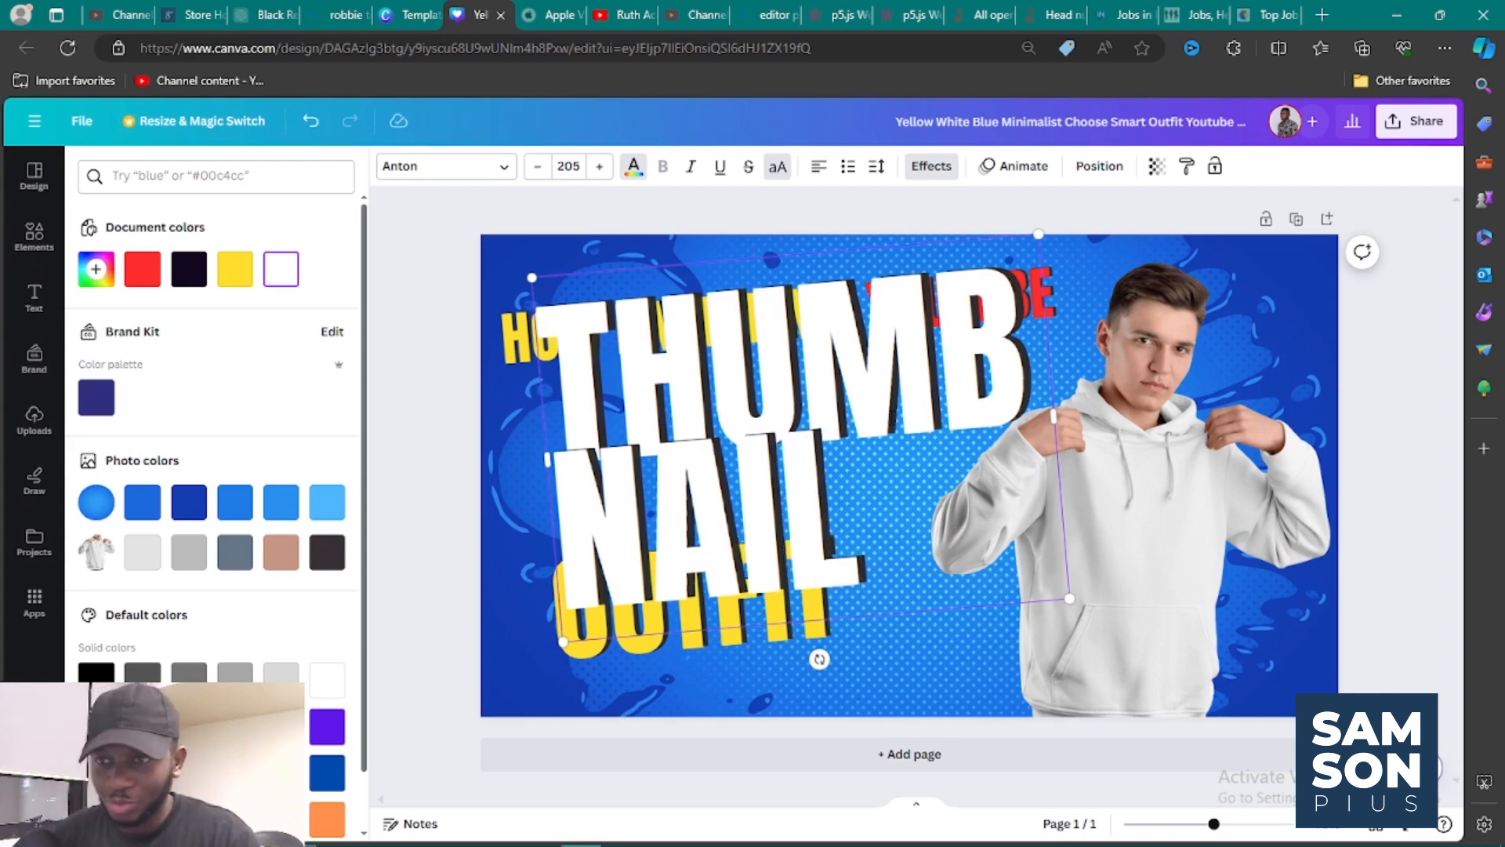
{"action": "key", "text": "Escape"}
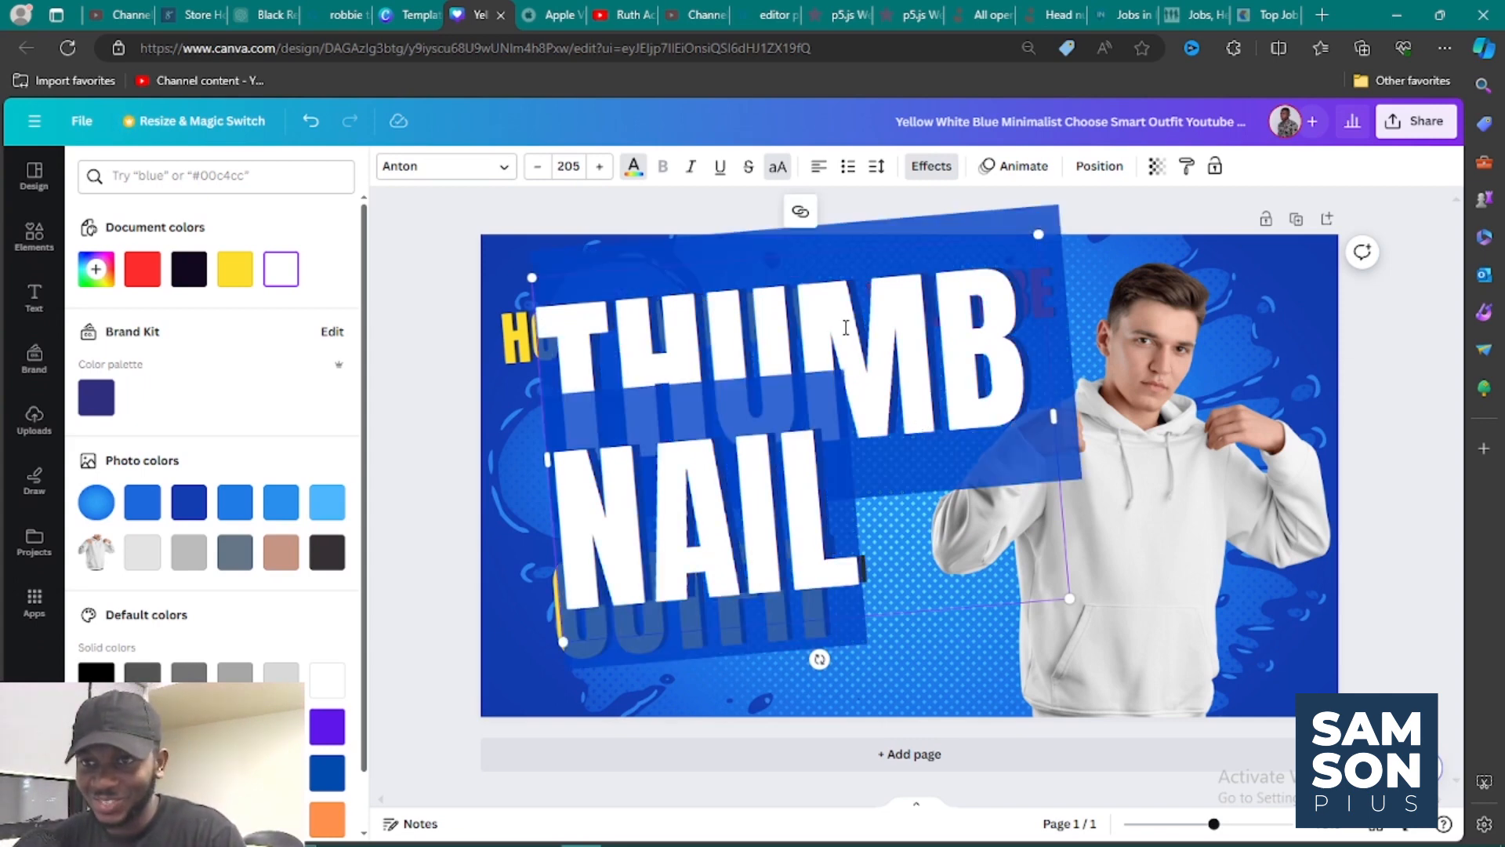
Reduce the "THUMBNAIL" text to font size 158.
{"action": "left_click", "coordinate": [536, 167]}
{"action": "left_click", "coordinate": [537, 167]}
{"action": "left_click", "coordinate": [536, 167]}
{"action": "left_click", "coordinate": [536, 167]}
{"action": "left_click", "coordinate": [536, 167]}
{"action": "left_click", "coordinate": [536, 167]}
{"action": "left_click", "coordinate": [534, 167]}
{"action": "left_click", "coordinate": [534, 167]}
{"action": "left_click", "coordinate": [534, 167]}
{"action": "left_click", "coordinate": [534, 167]}
{"action": "left_click", "coordinate": [534, 167]}
{"action": "left_click", "coordinate": [534, 167]}
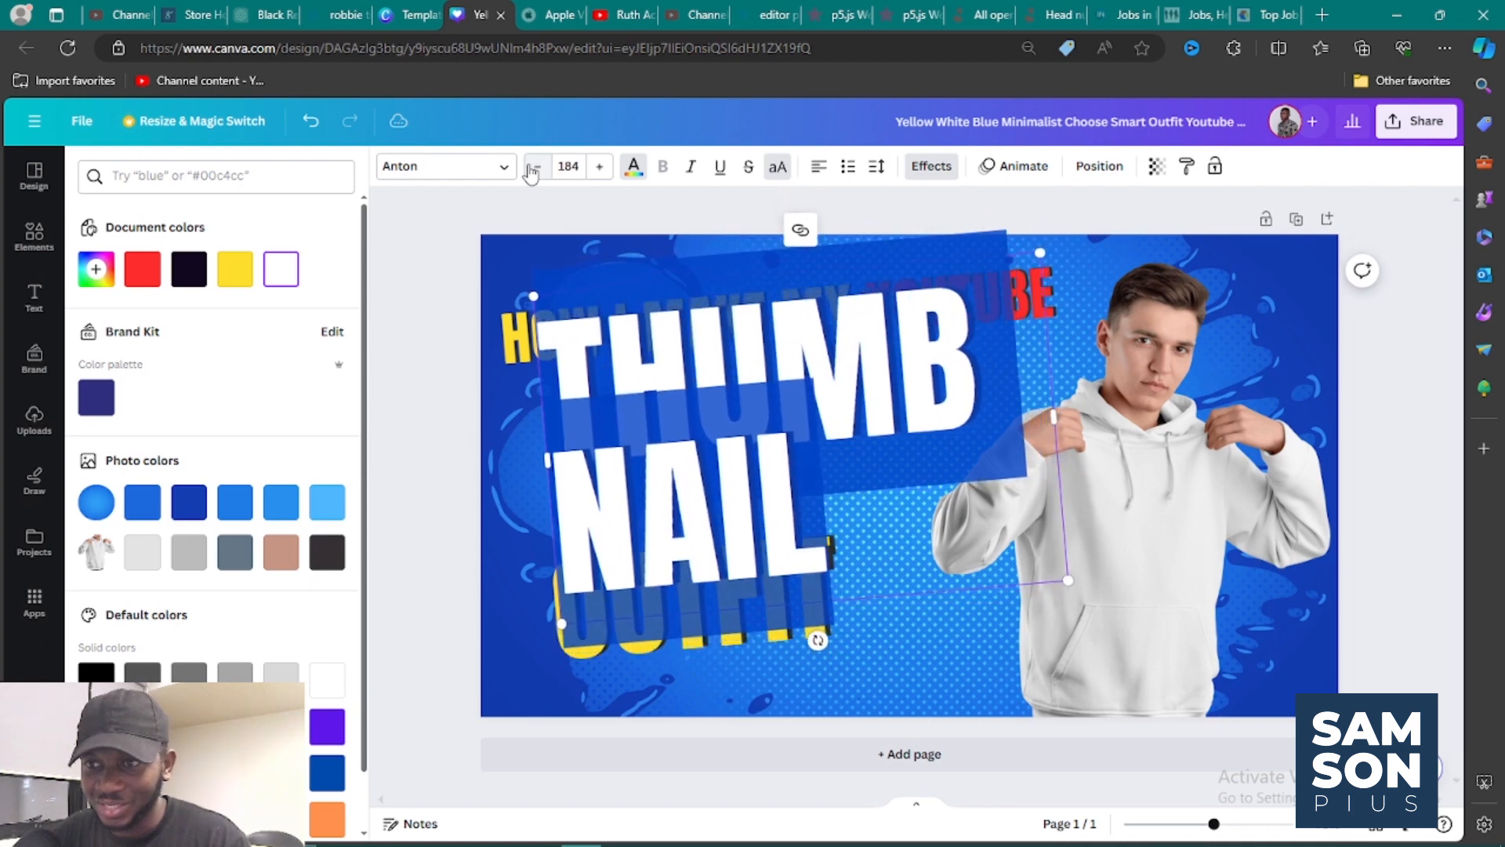
{"action": "left_click", "coordinate": [534, 167]}
{"action": "left_click", "coordinate": [534, 167]}
{"action": "left_click", "coordinate": [534, 167]}
{"action": "left_click", "coordinate": [534, 167]}
{"action": "left_click", "coordinate": [534, 167]}
{"action": "left_click", "coordinate": [534, 167]}
{"action": "left_click", "coordinate": [534, 167]}
{"action": "left_click", "coordinate": [534, 167]}
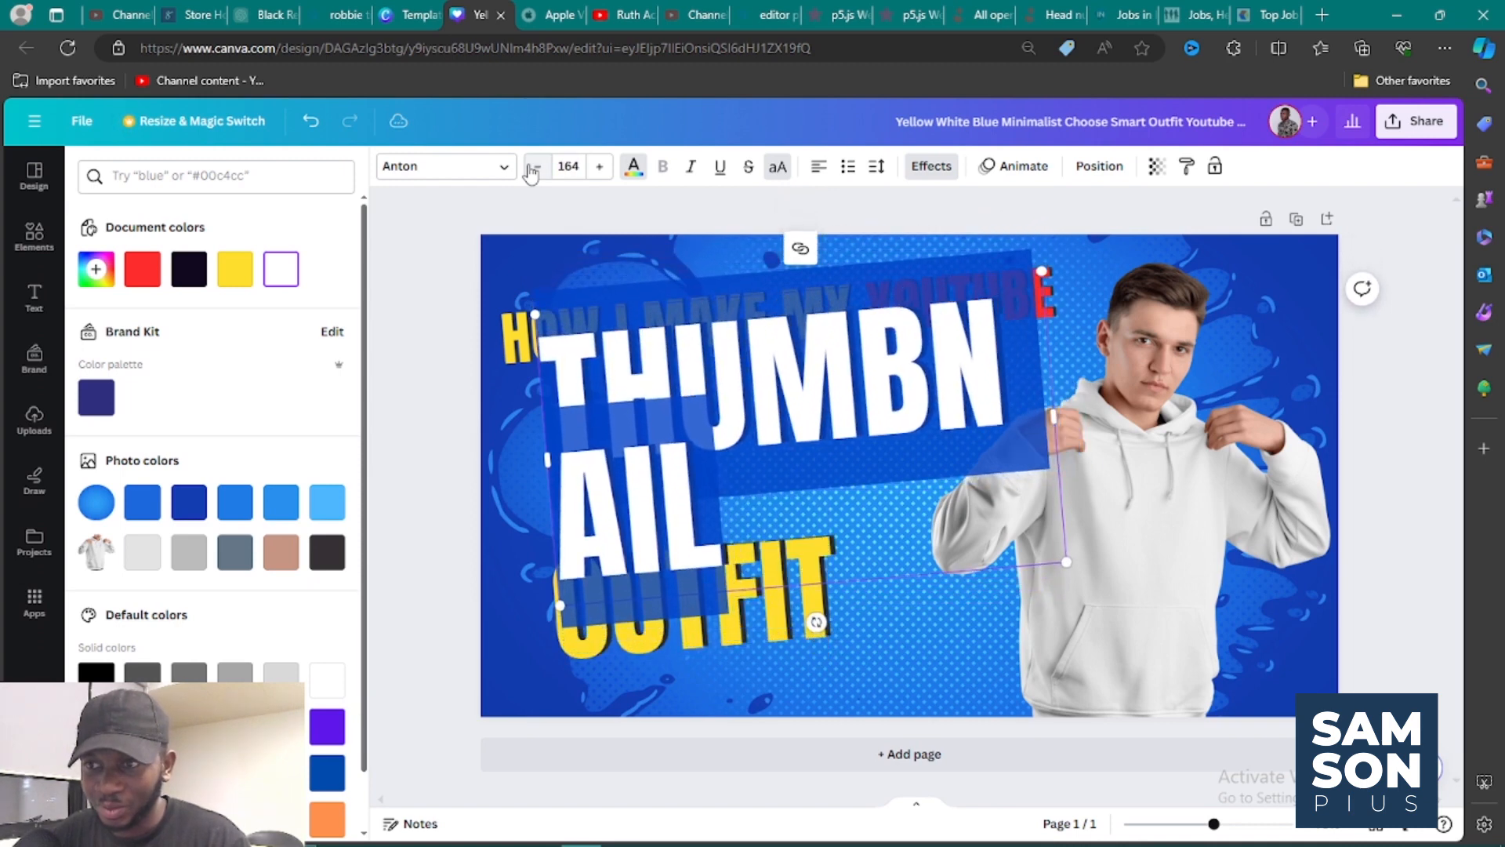
{"action": "left_click", "coordinate": [534, 167]}
{"action": "left_click", "coordinate": [534, 167]}
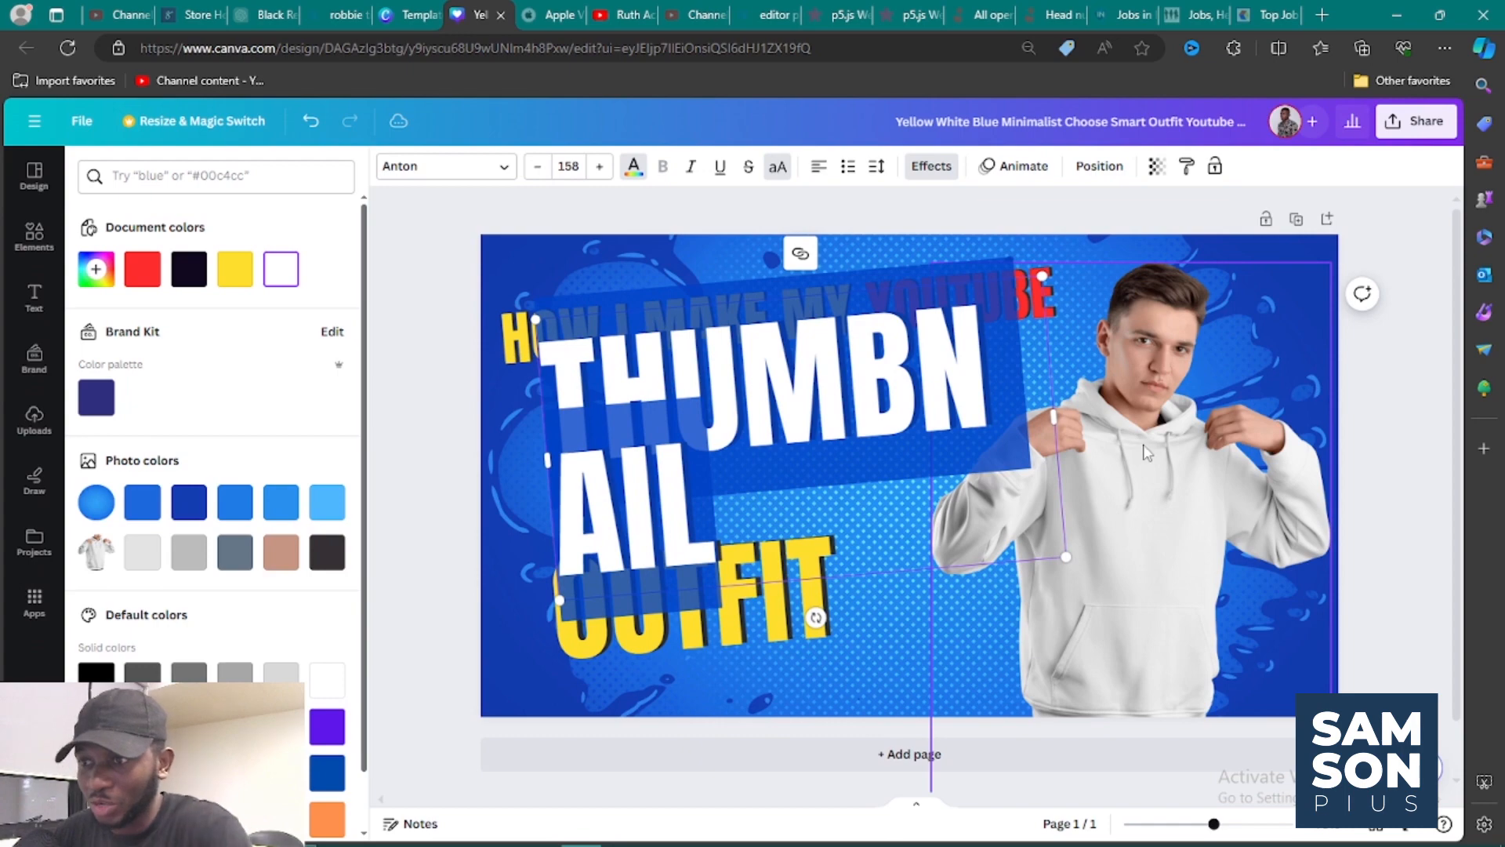
Delete the photo of the man in the white hoodie and widen the "THUMBNAIL" box so the word fits on one line.
{"action": "left_click", "coordinate": [1143, 449]}
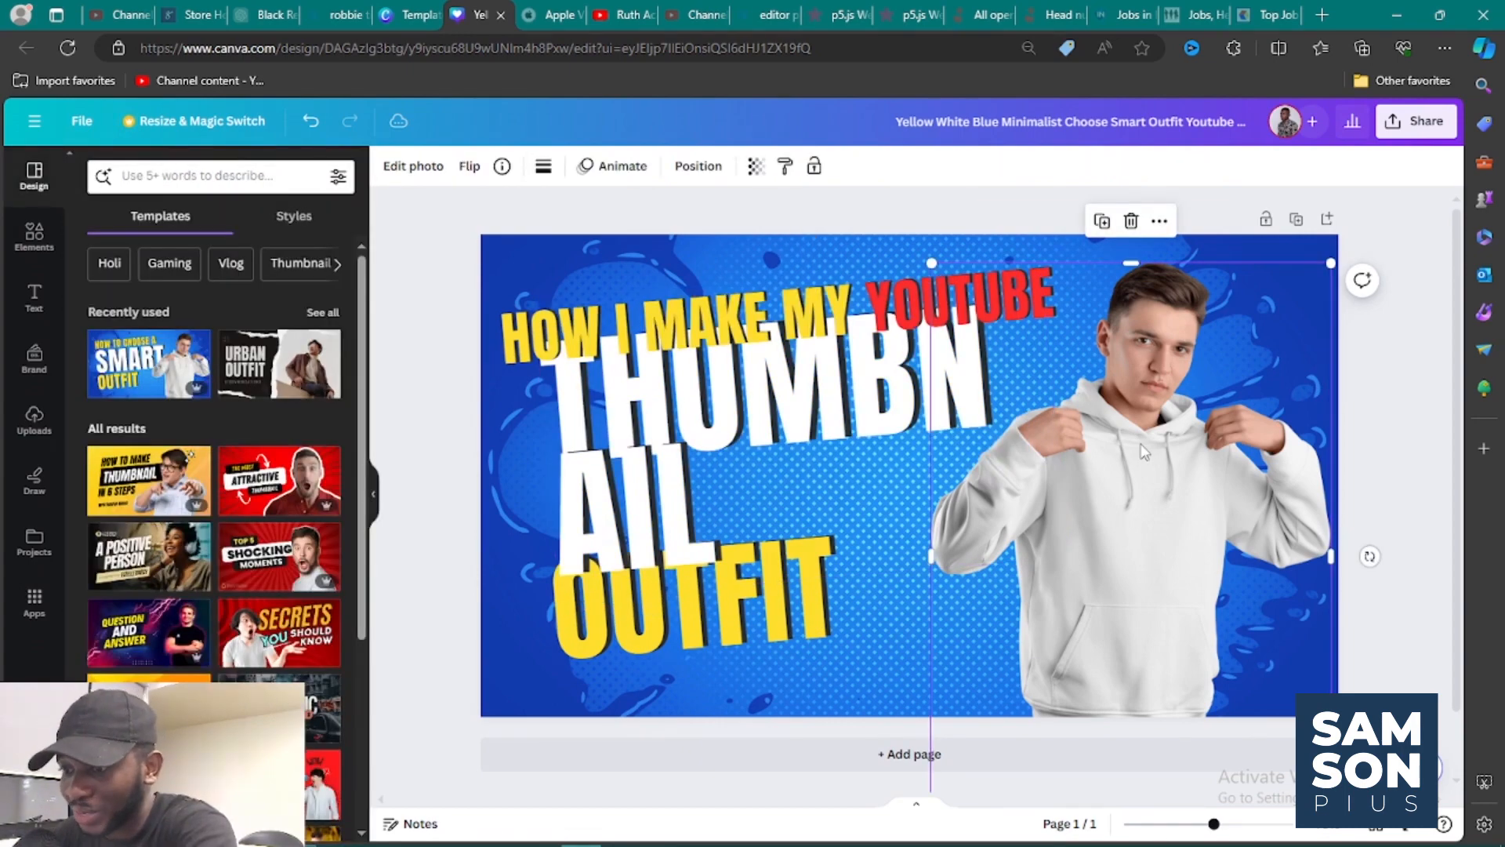
{"action": "key", "text": "Delete"}
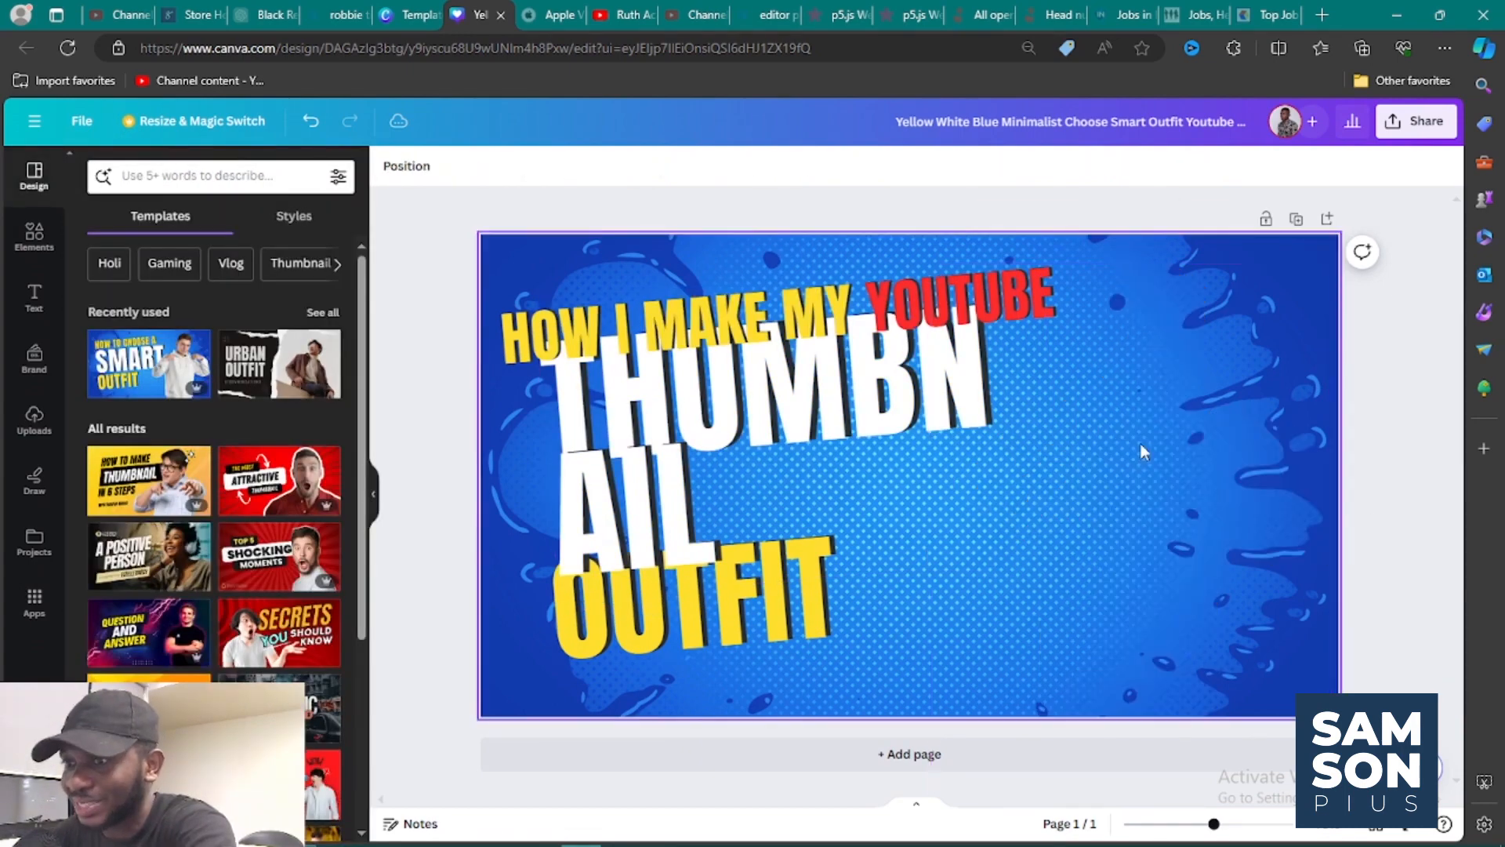
{"action": "left_click", "coordinate": [947, 428]}
{"action": "left_click_drag", "start_coordinate": [1055, 421], "coordinate": [1182, 406]}
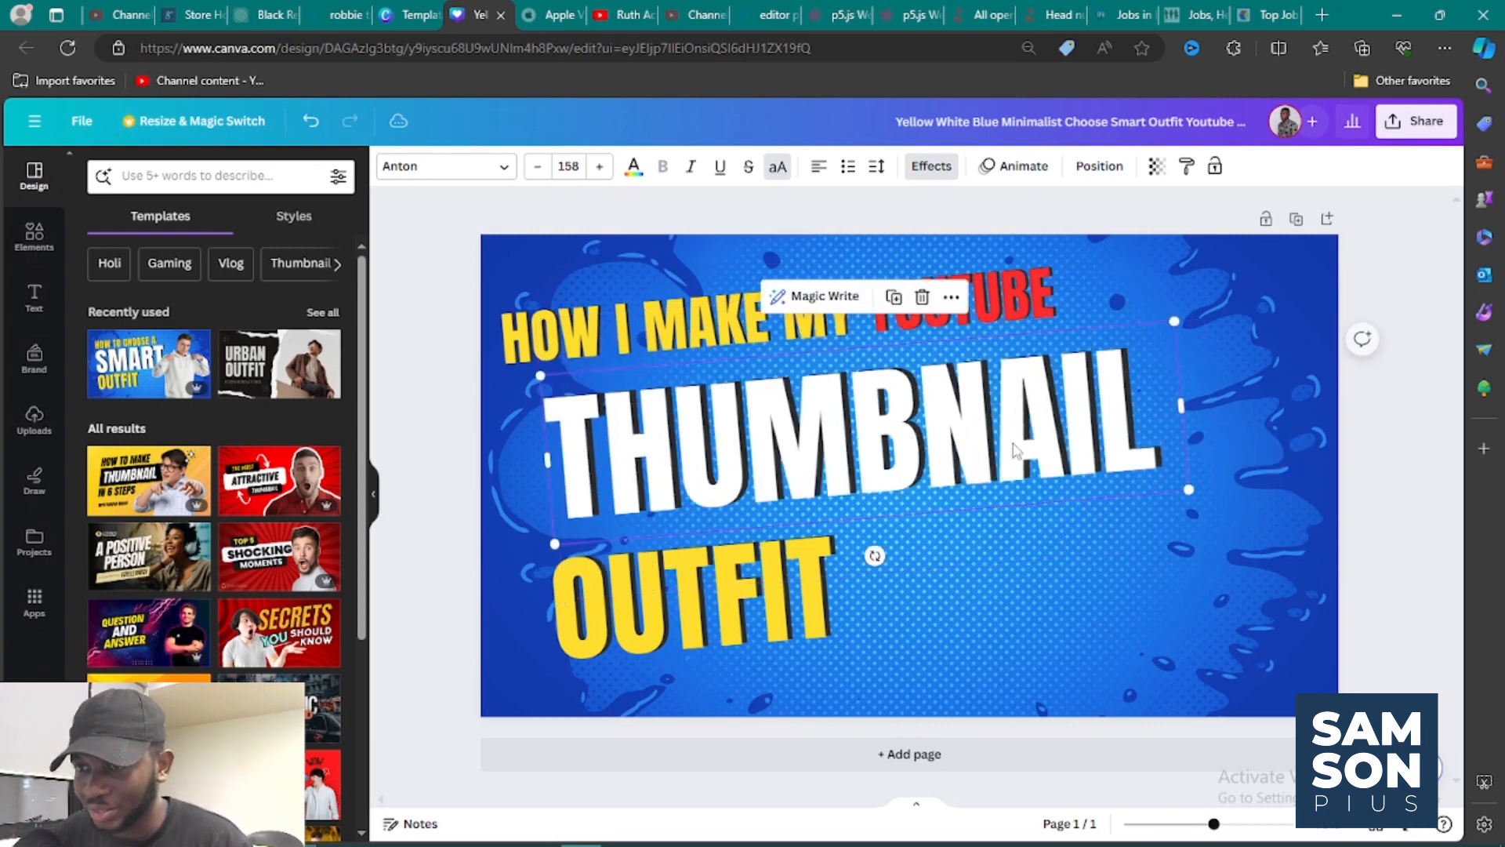
Move "THUMBNAIL" left to line up with the start of the top line and reduce it to font size 147.
{"action": "left_click_drag", "start_coordinate": [982, 447], "coordinate": [939, 440]}
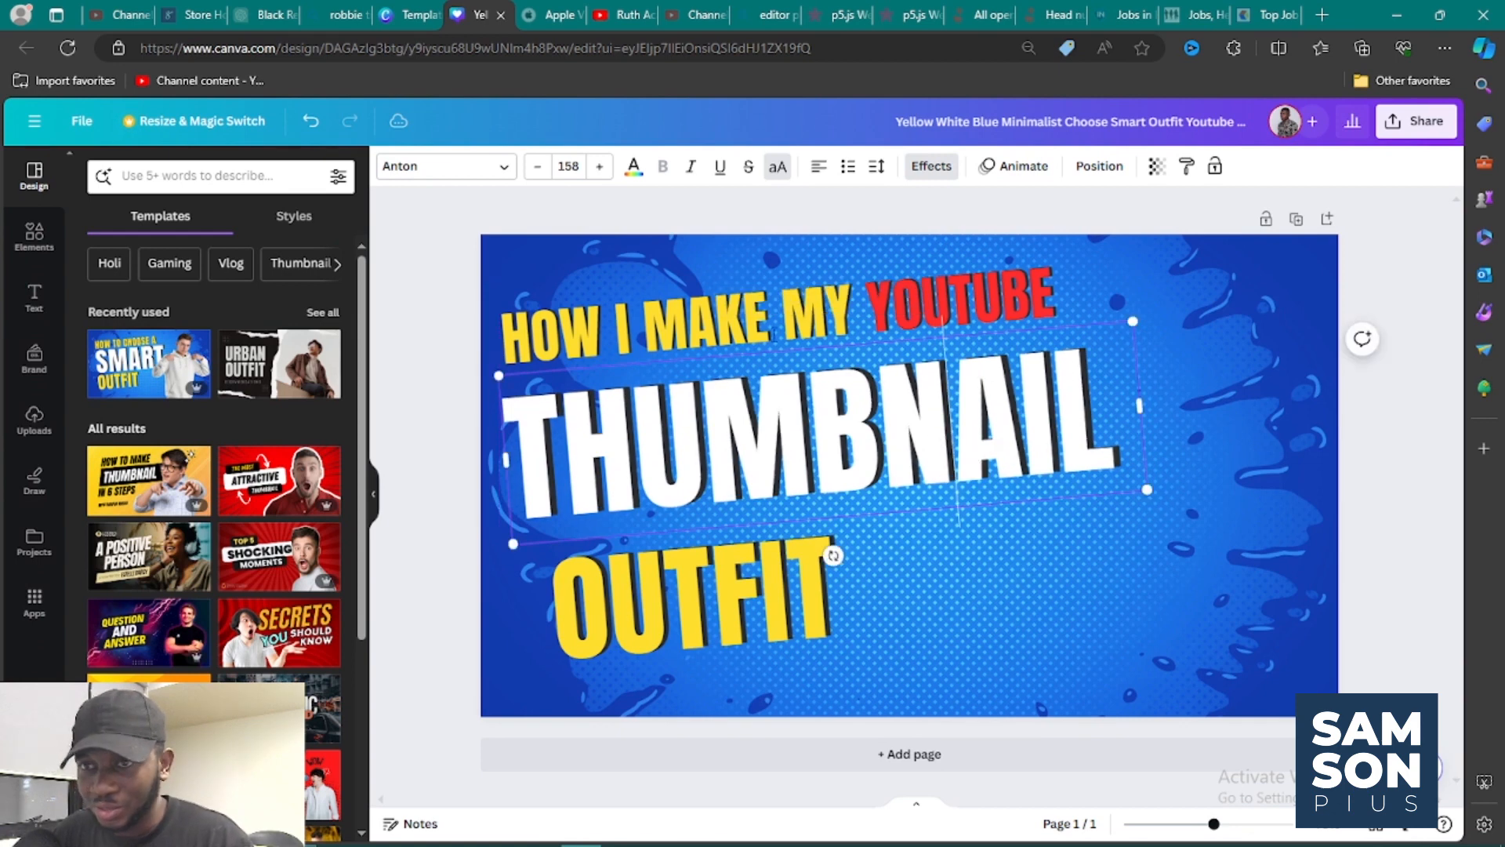
{"action": "left_click_drag", "start_coordinate": [538, 167], "coordinate": [538, 167]}
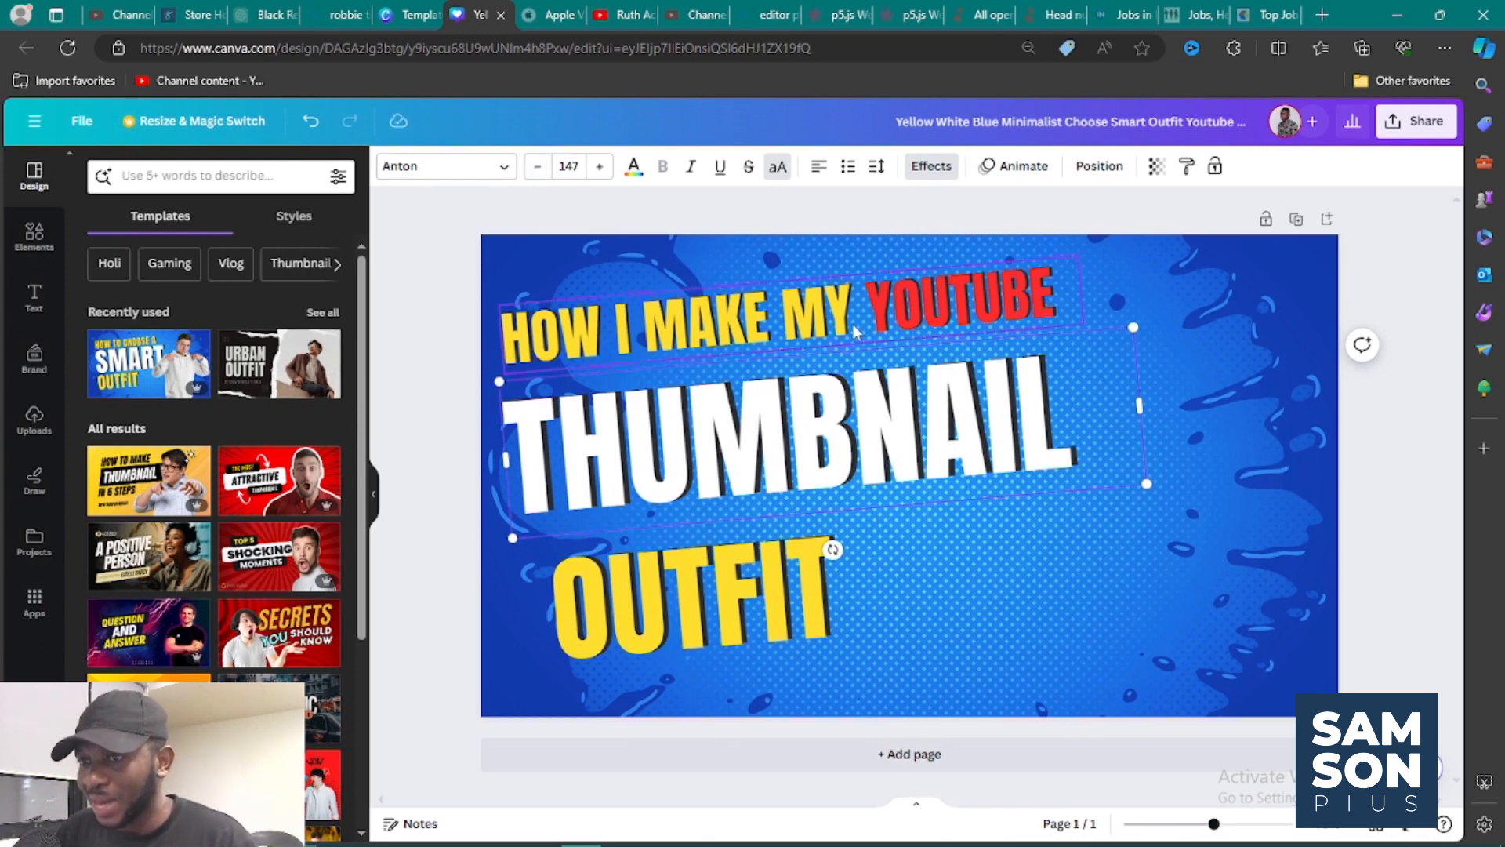
Duplicate the yellow "OUTFIT" text and place the copy just below the original, partly off the page.
{"action": "left_click", "coordinate": [759, 584]}
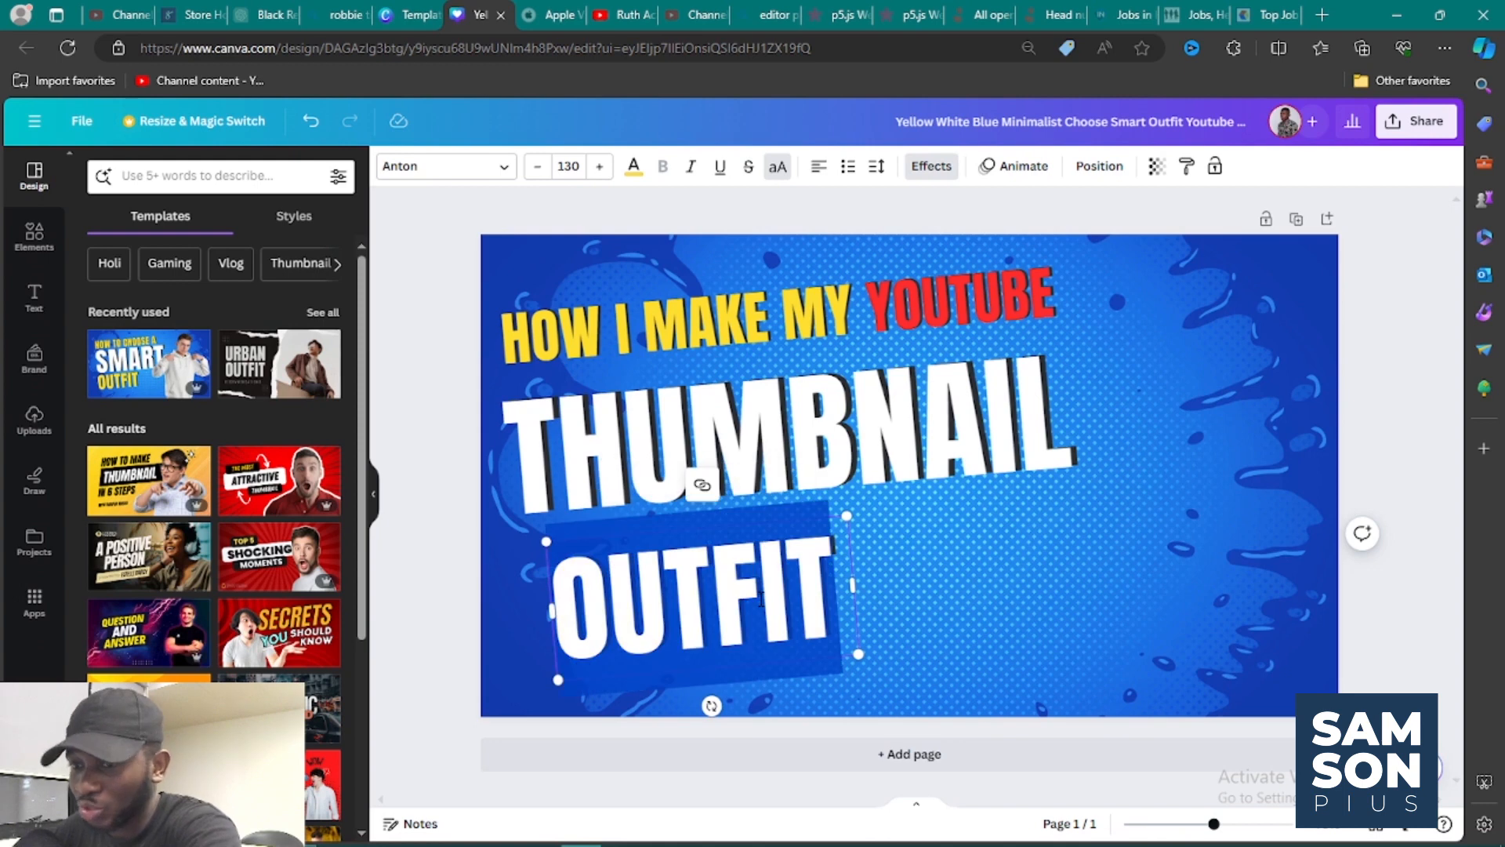
{"action": "left_click", "coordinate": [912, 611]}
{"action": "left_click", "coordinate": [786, 627]}
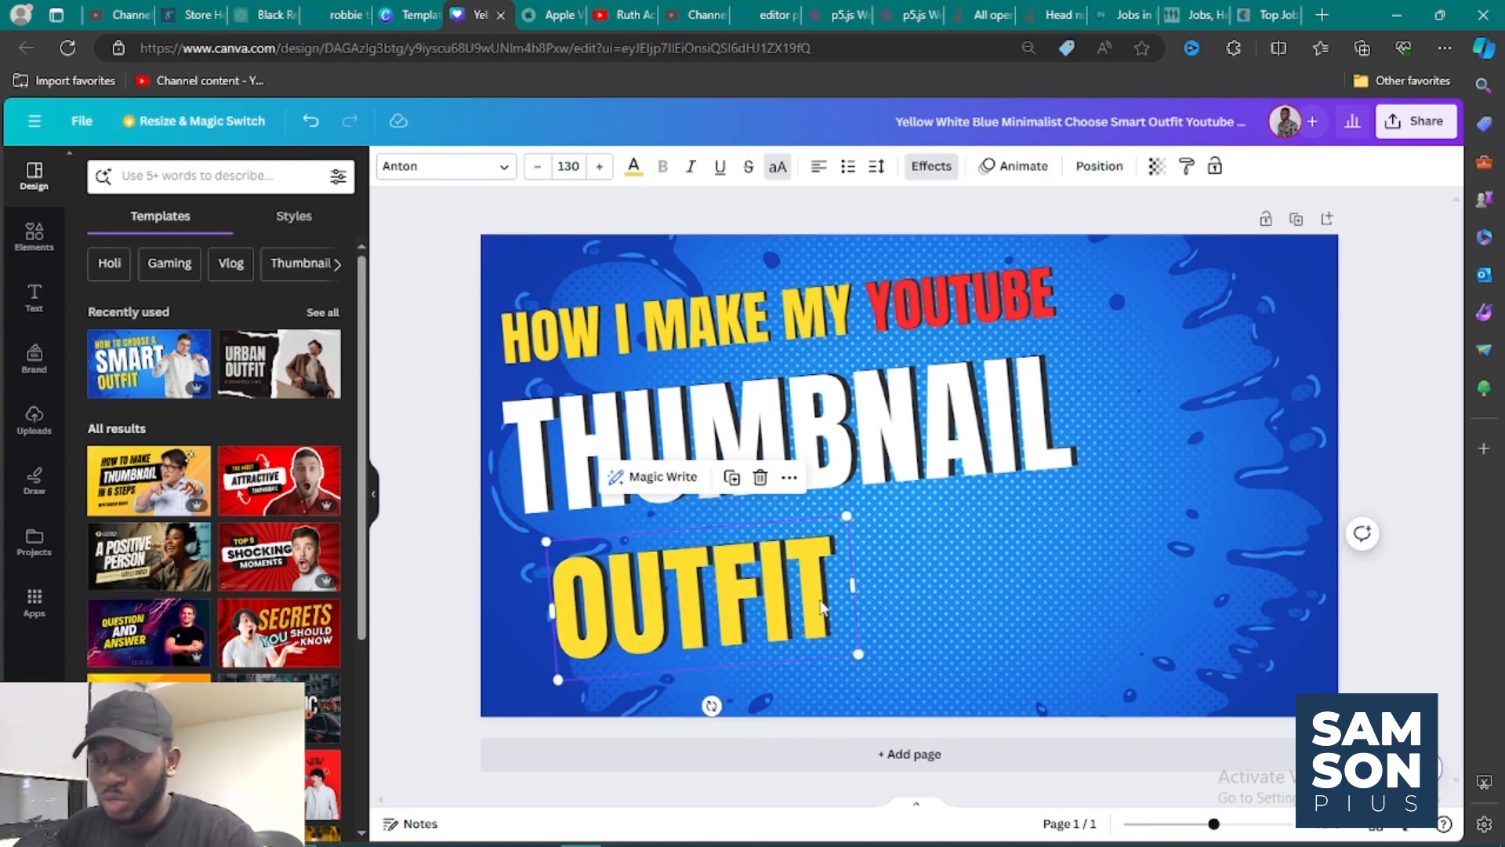
{"action": "double_click", "coordinate": [725, 615]}
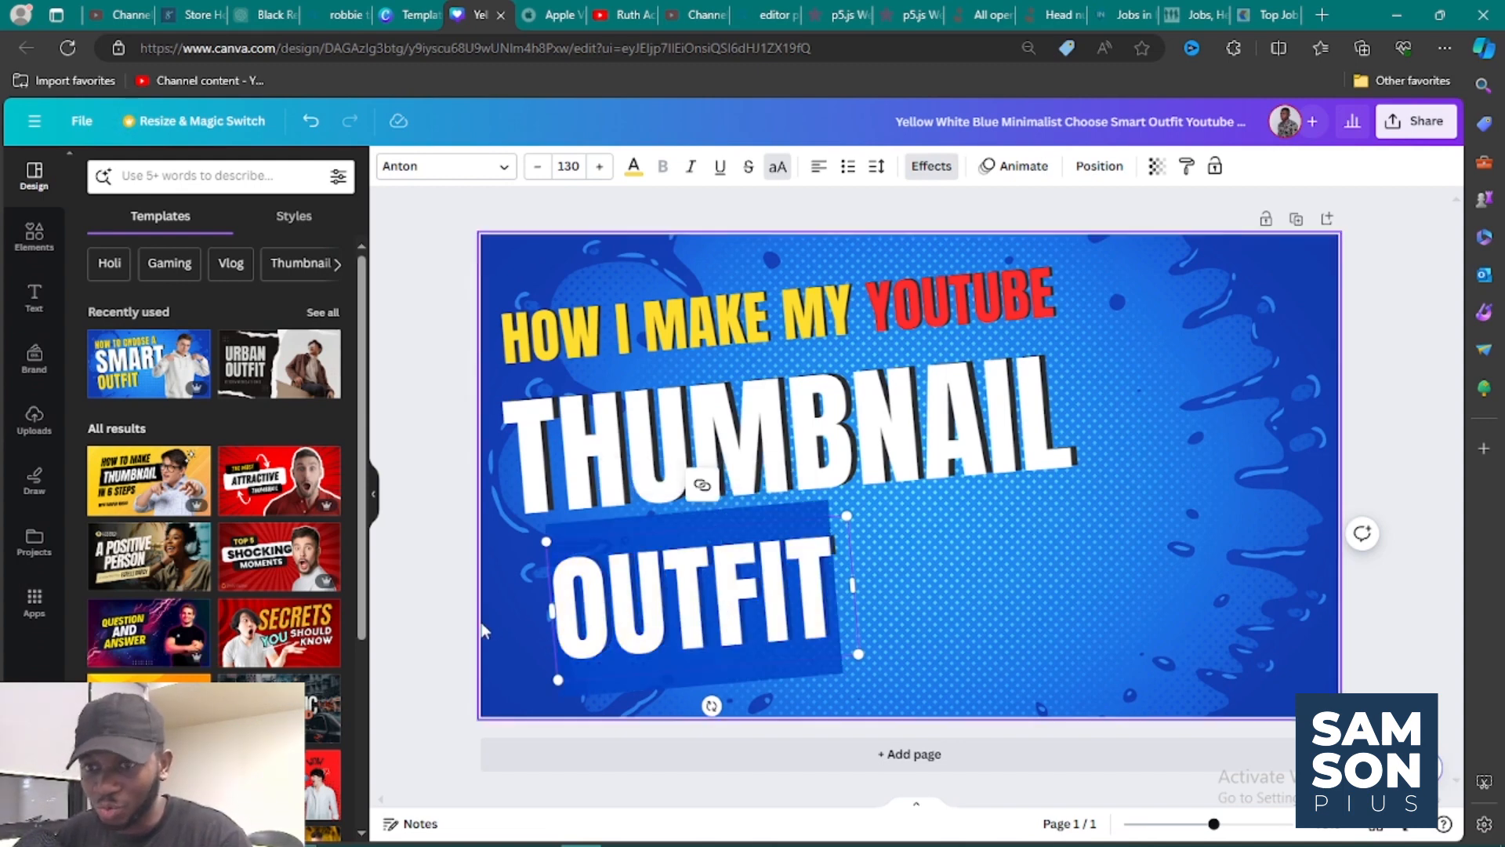
{"action": "left_click", "coordinate": [449, 622]}
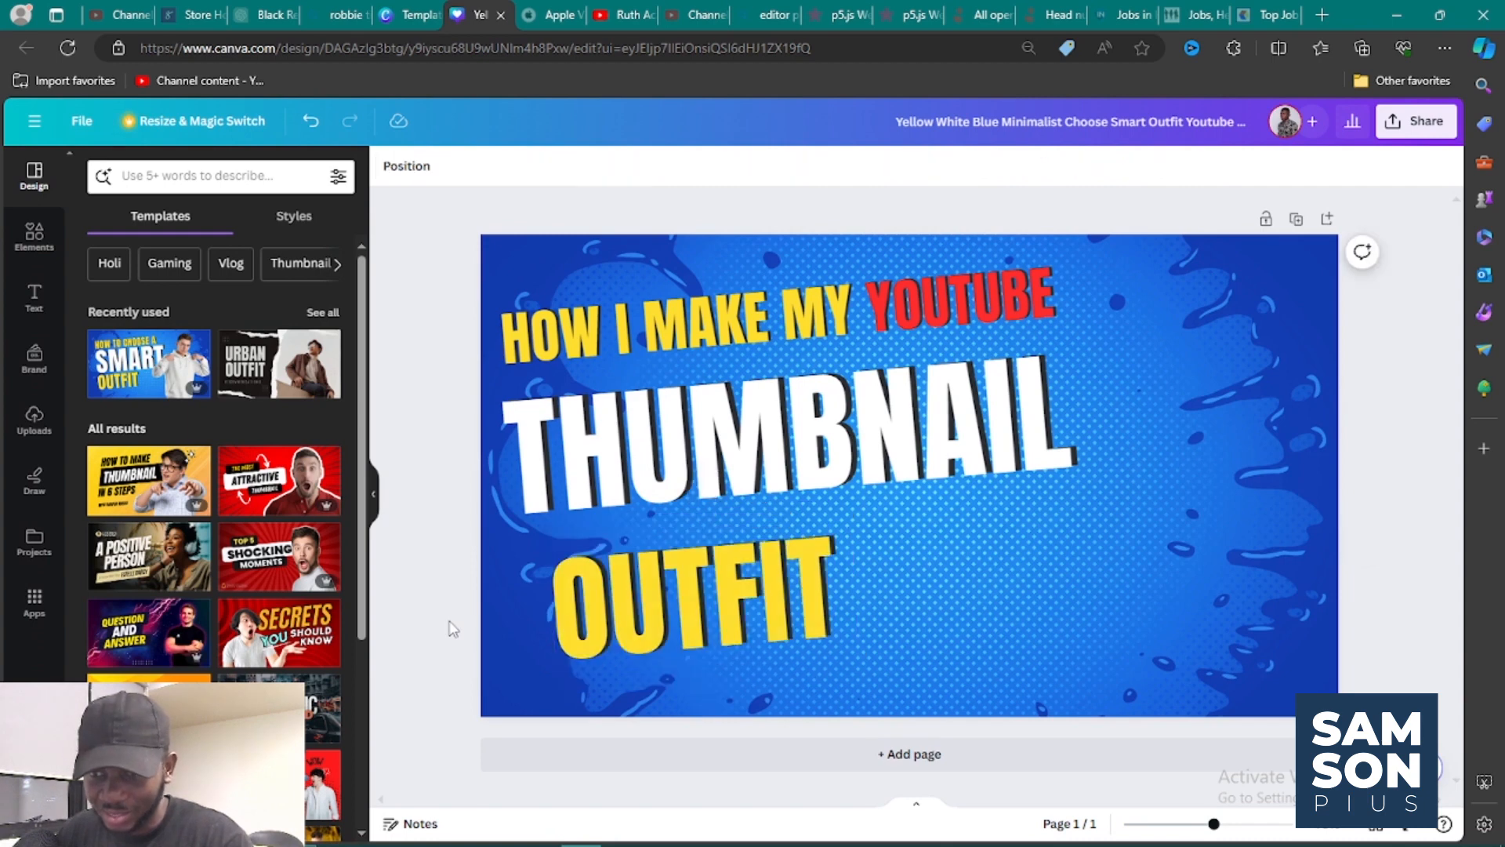
{"action": "left_click", "coordinate": [629, 591]}
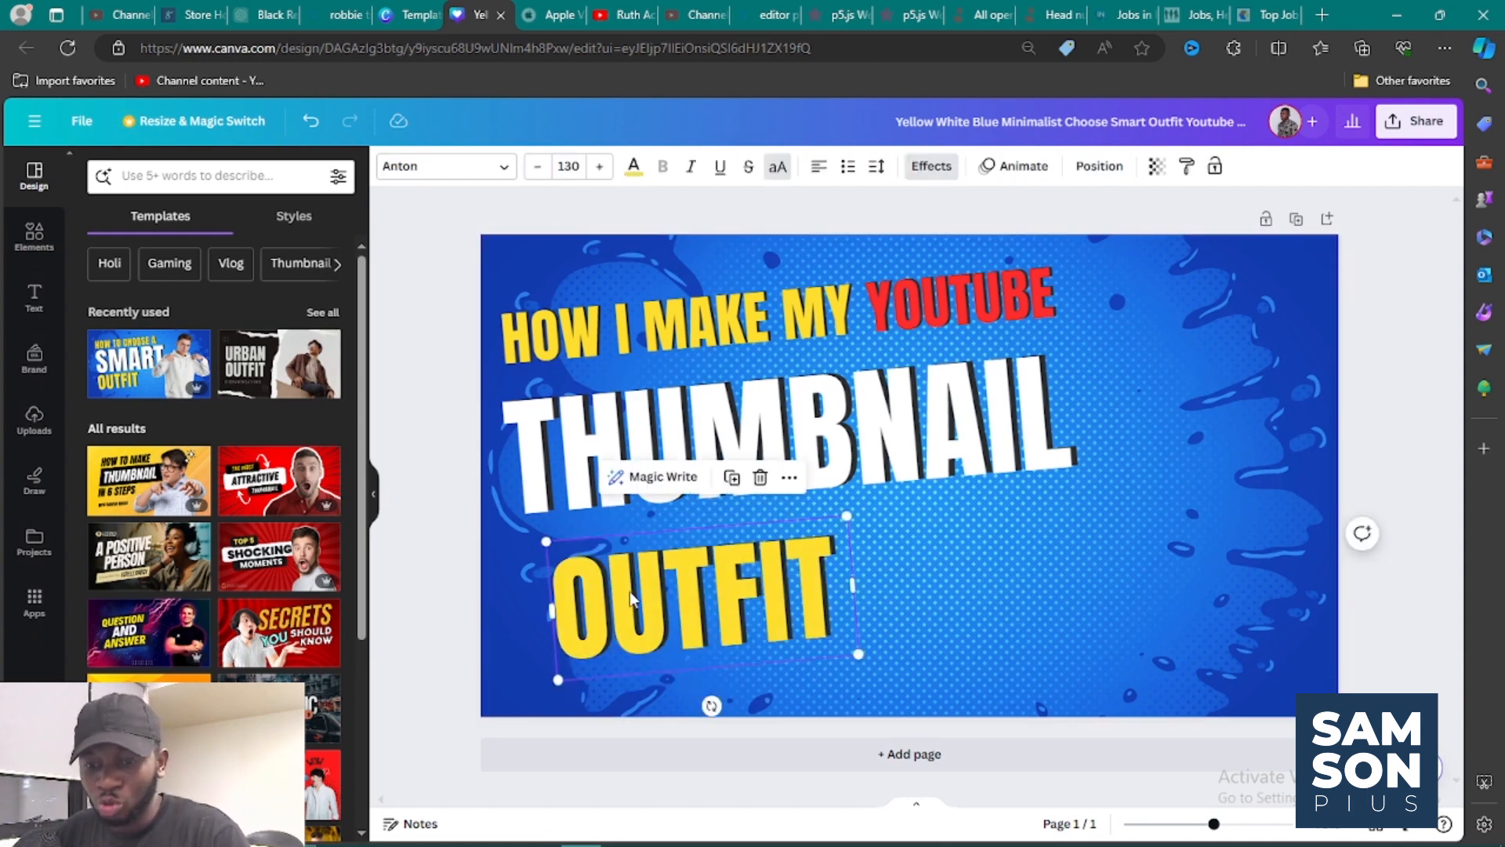
{"action": "left_click_drag", "start_coordinate": [629, 592], "coordinate": [662, 708]}
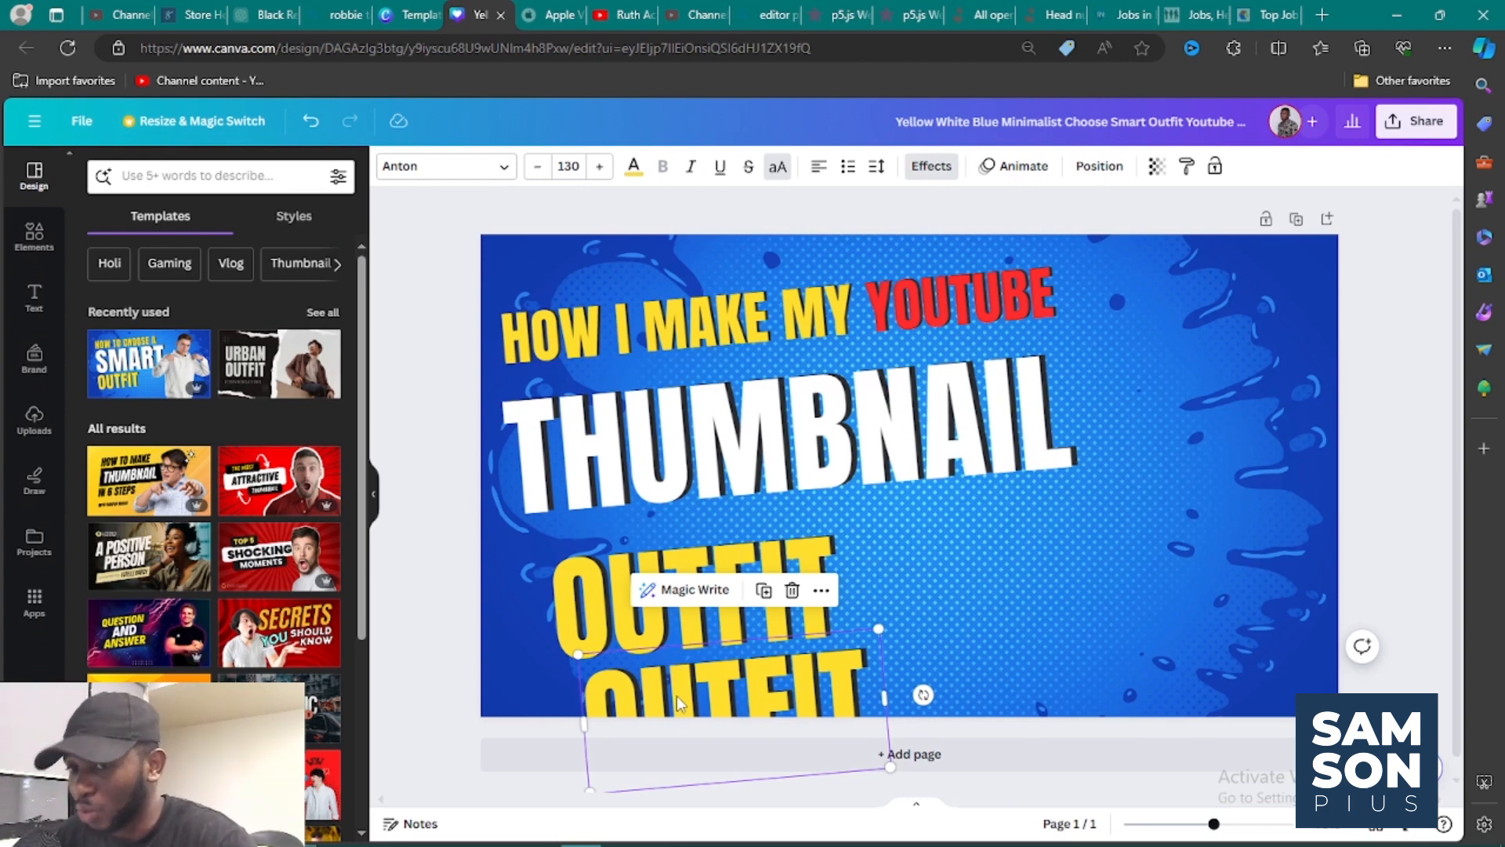
Add a new paragraph text box, then delete it along with the lower "OUTFIT" copy.
{"action": "left_click", "coordinate": [36, 298]}
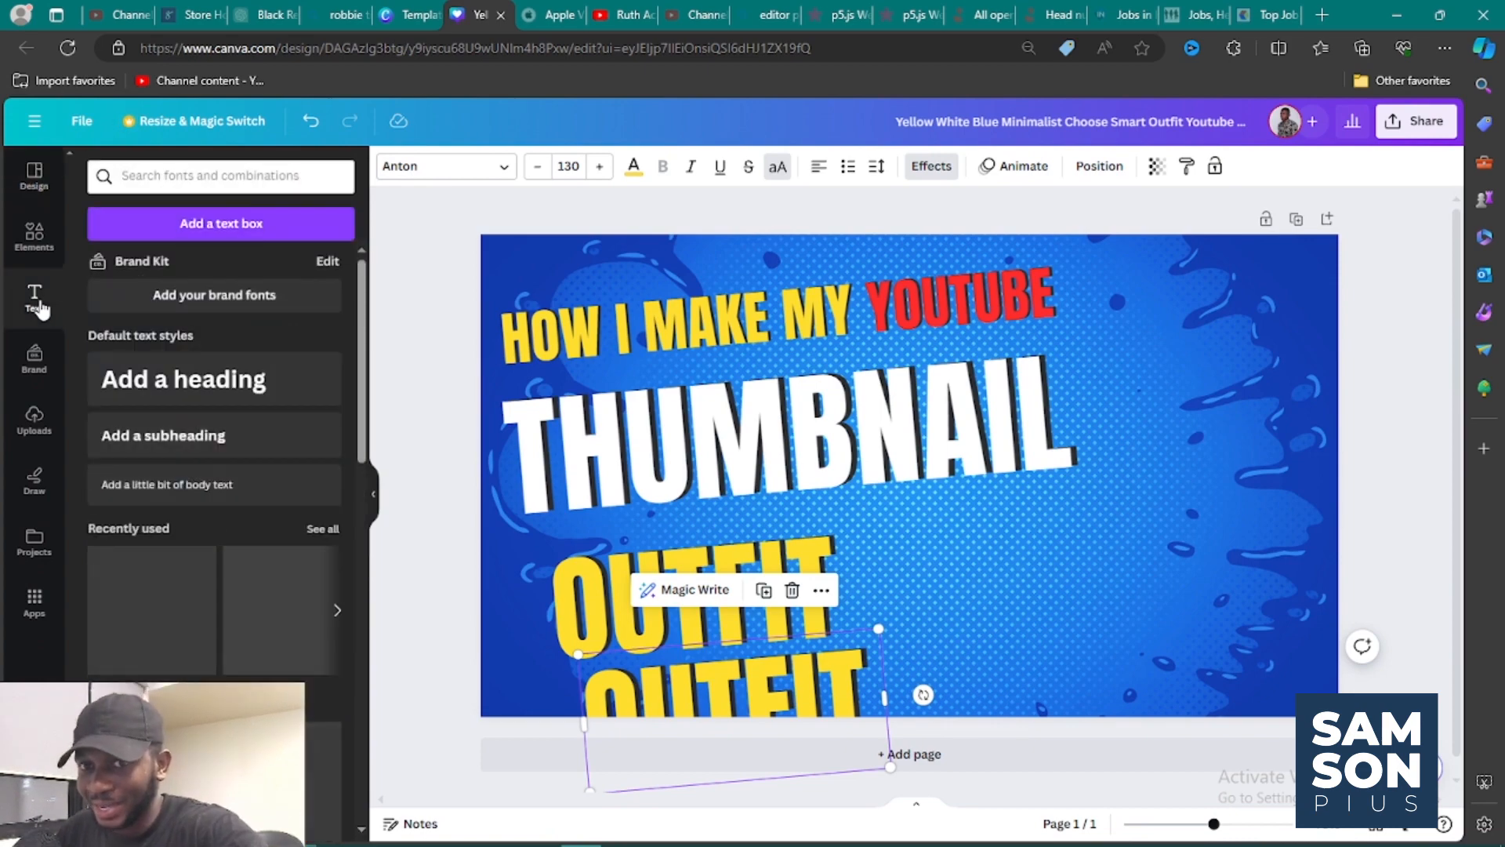
{"action": "left_click", "coordinate": [197, 227]}
{"action": "left_click", "coordinate": [949, 532]}
{"action": "left_click", "coordinate": [944, 498]}
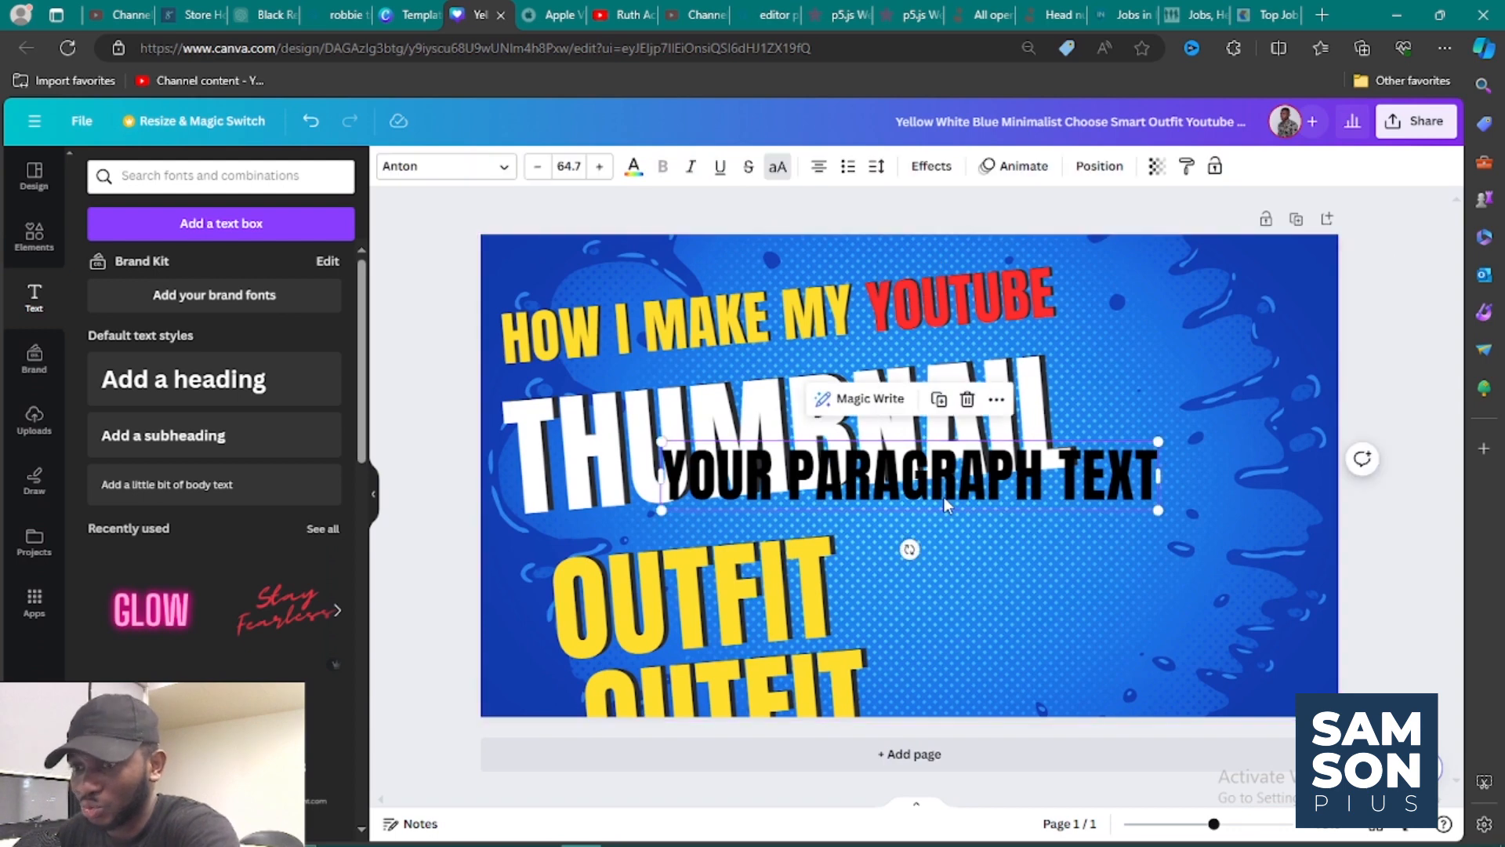
{"action": "key", "text": "Delete"}
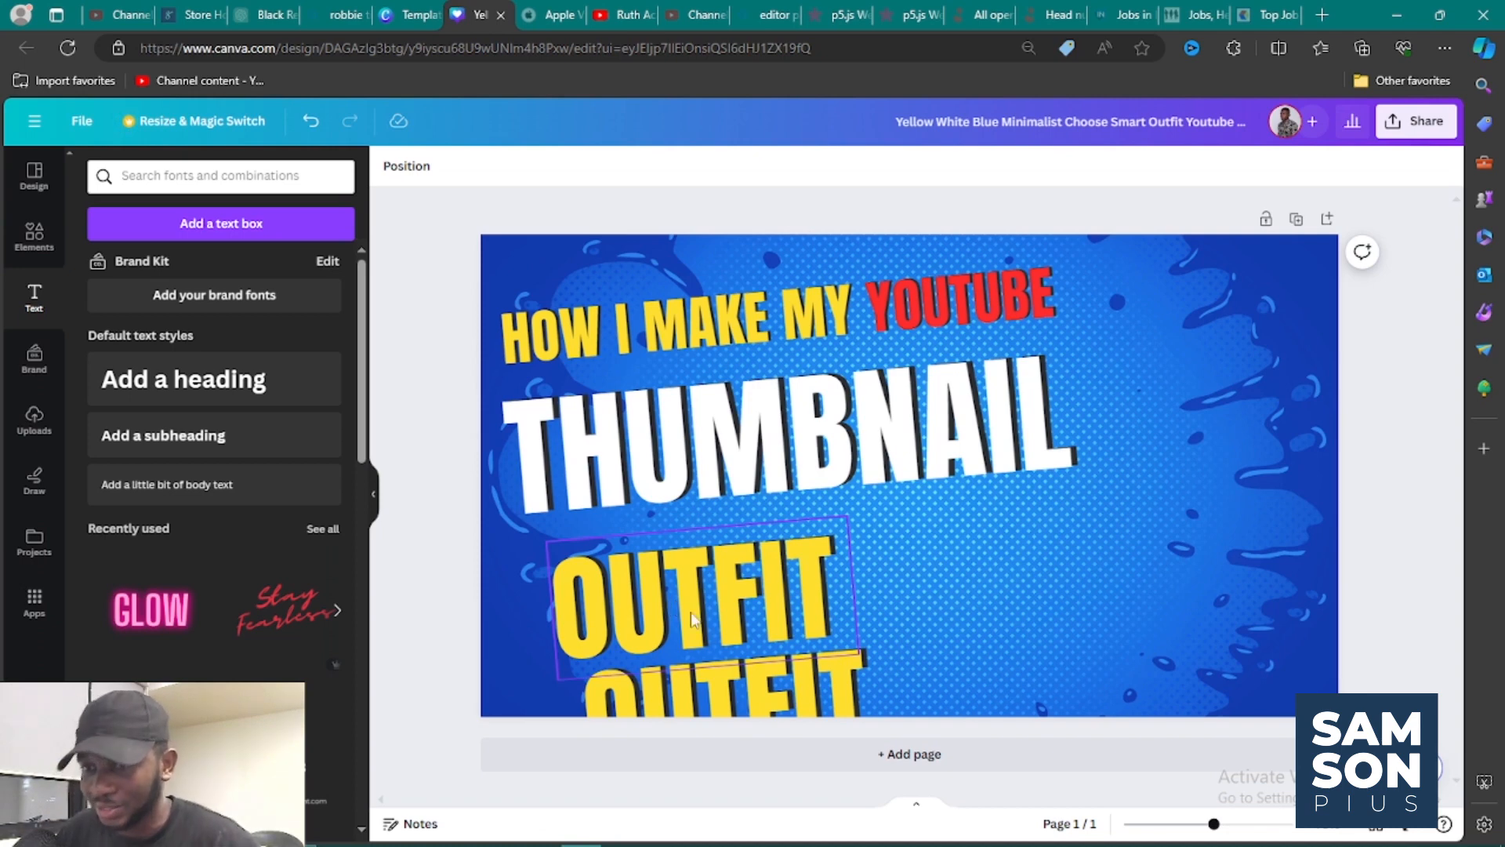
{"action": "left_click", "coordinate": [746, 690]}
{"action": "key", "text": "Delete"}
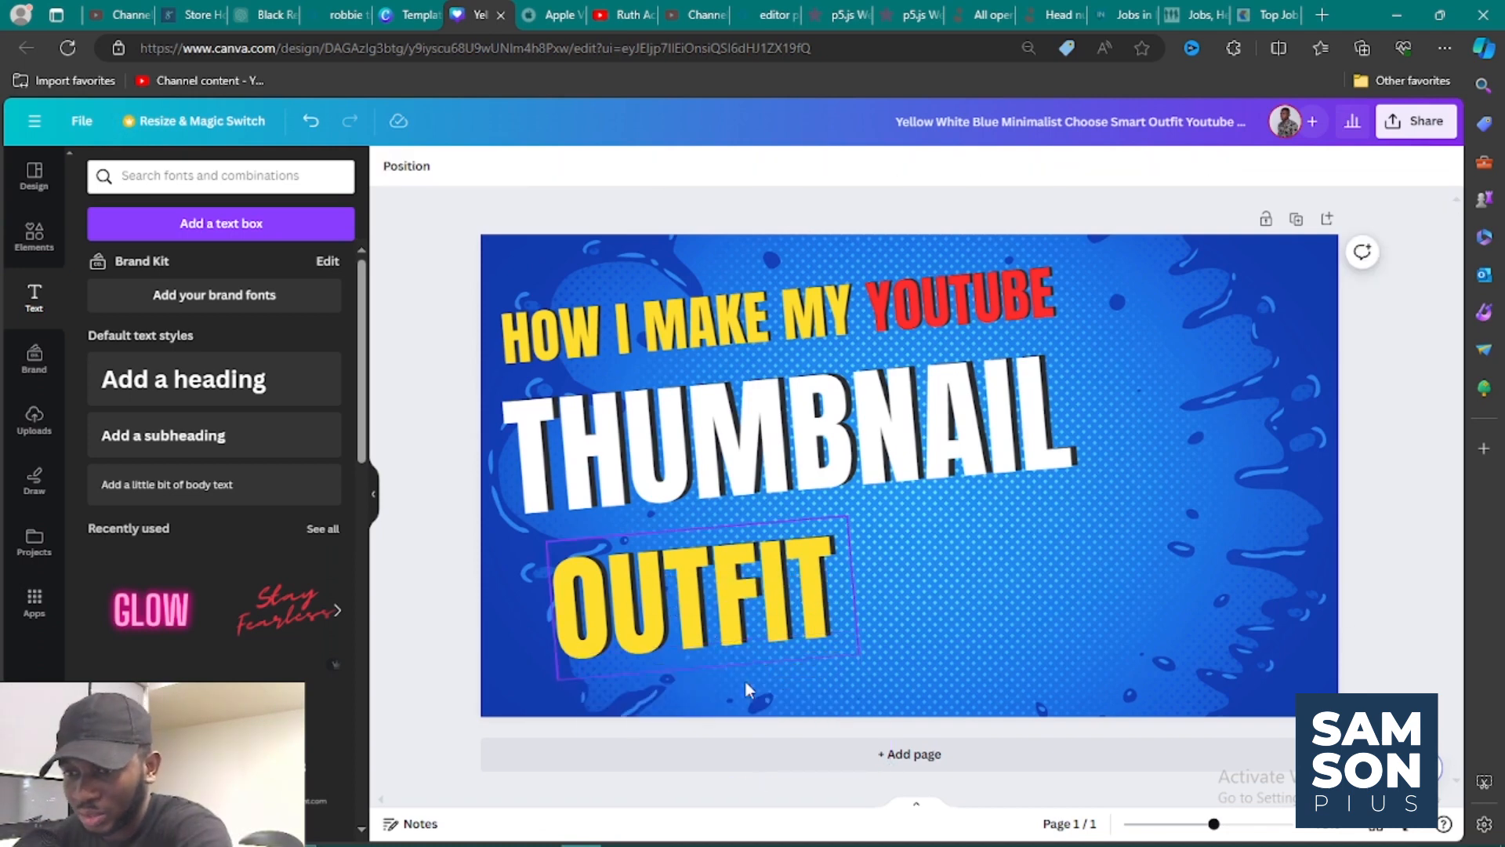
{"action": "double_click", "coordinate": [714, 624]}
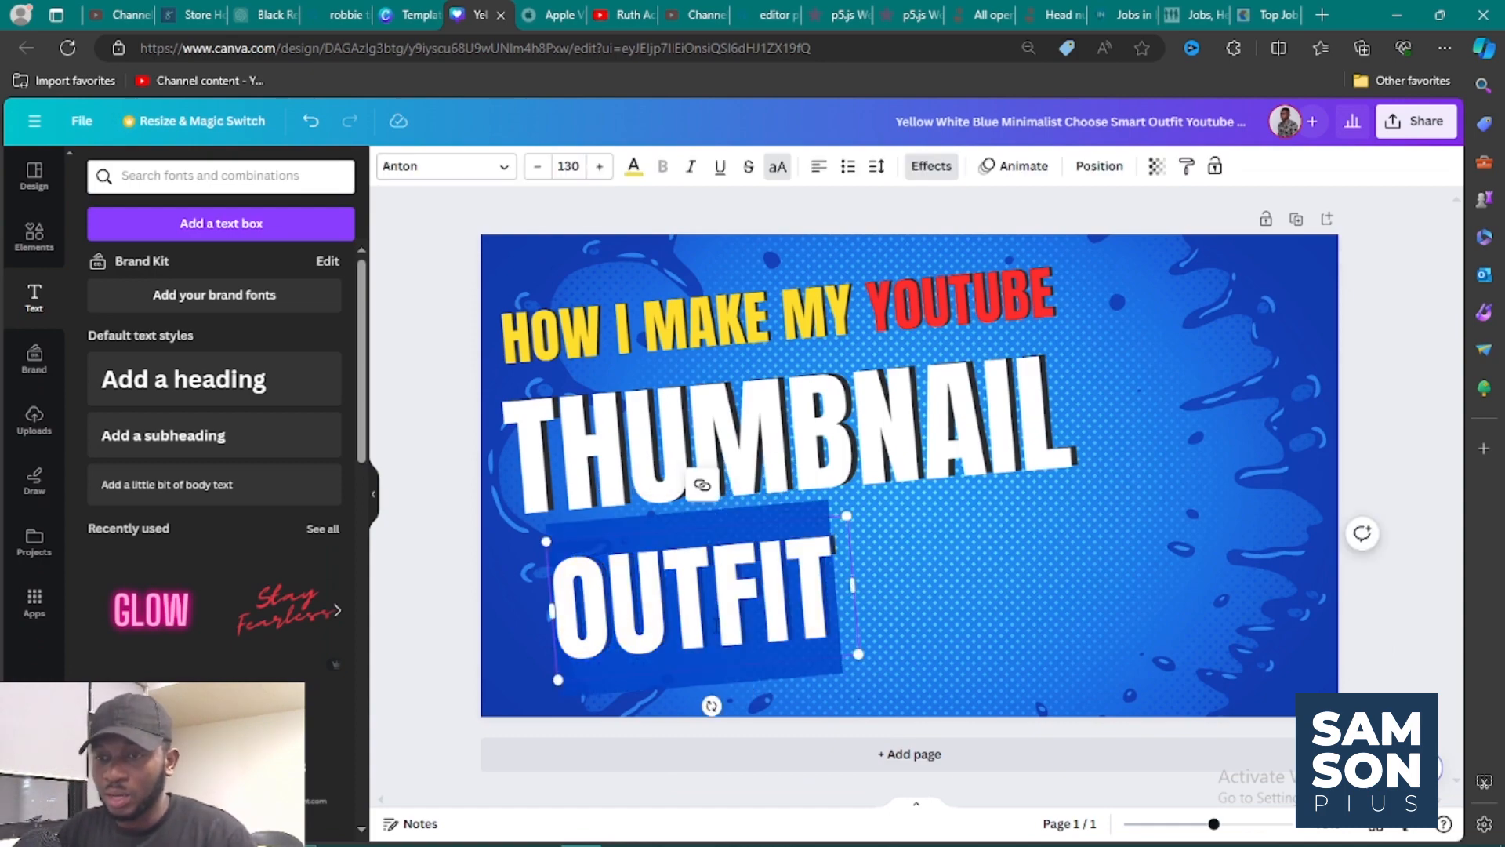
{"action": "left_click", "coordinate": [630, 758]}
{"action": "key", "text": "Delete"}
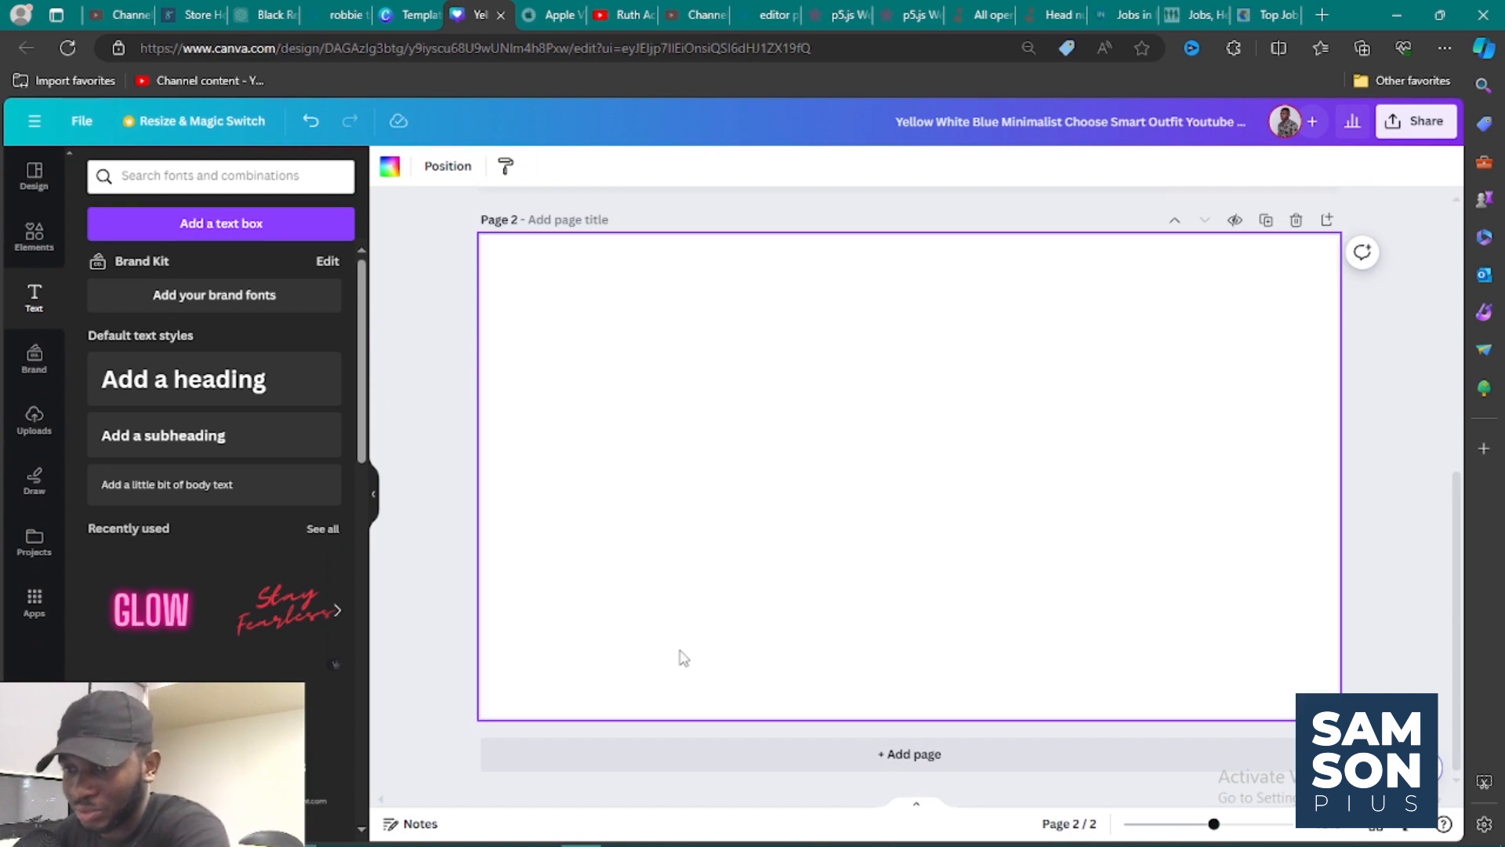
{"action": "scroll", "coordinate": [720, 623], "scroll_direction": "up", "scroll_amount": 5}
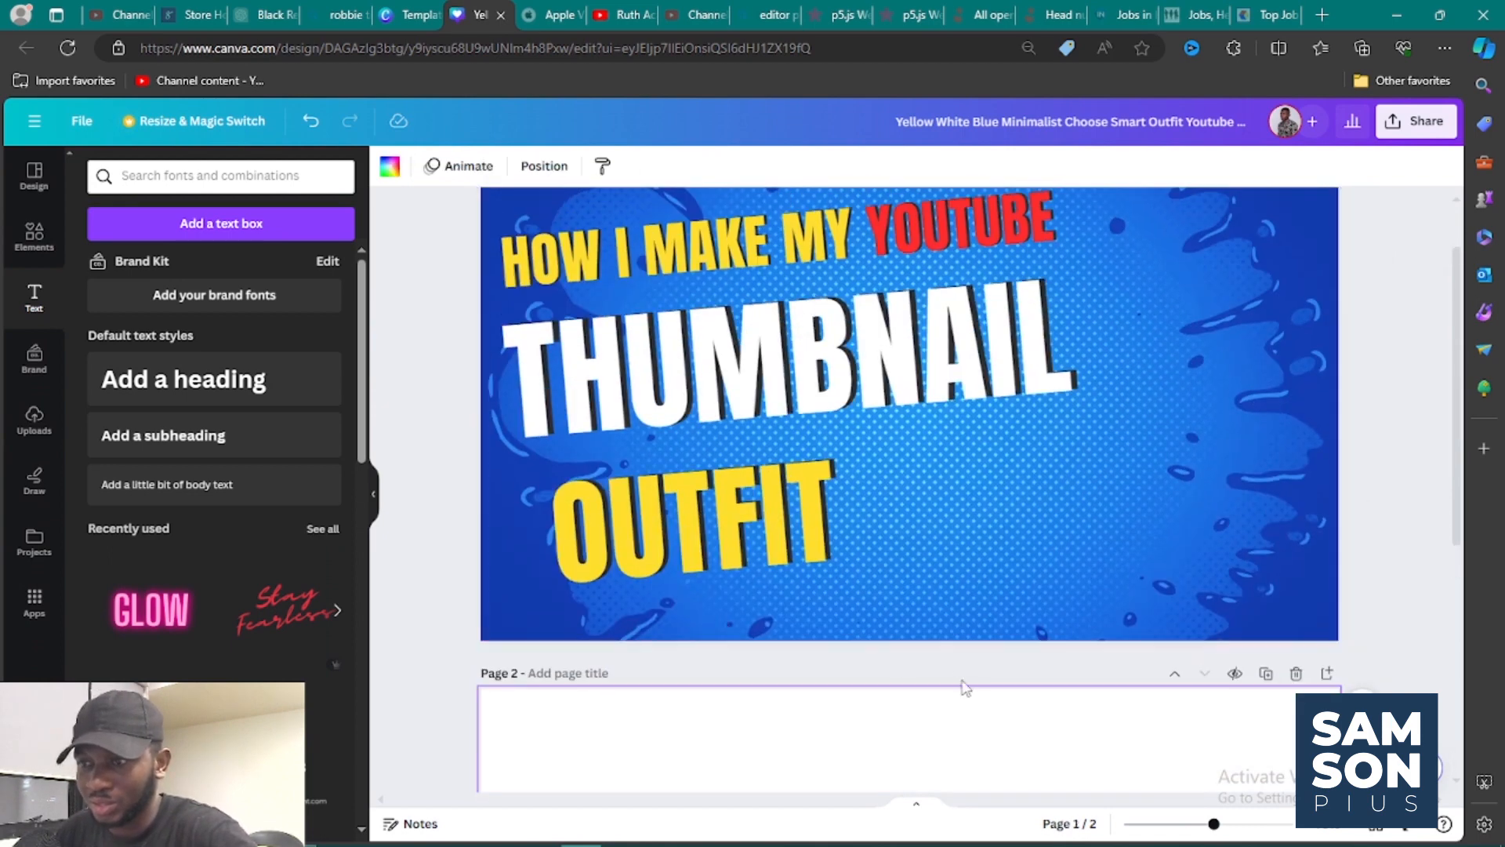
{"action": "left_click", "coordinate": [1297, 676]}
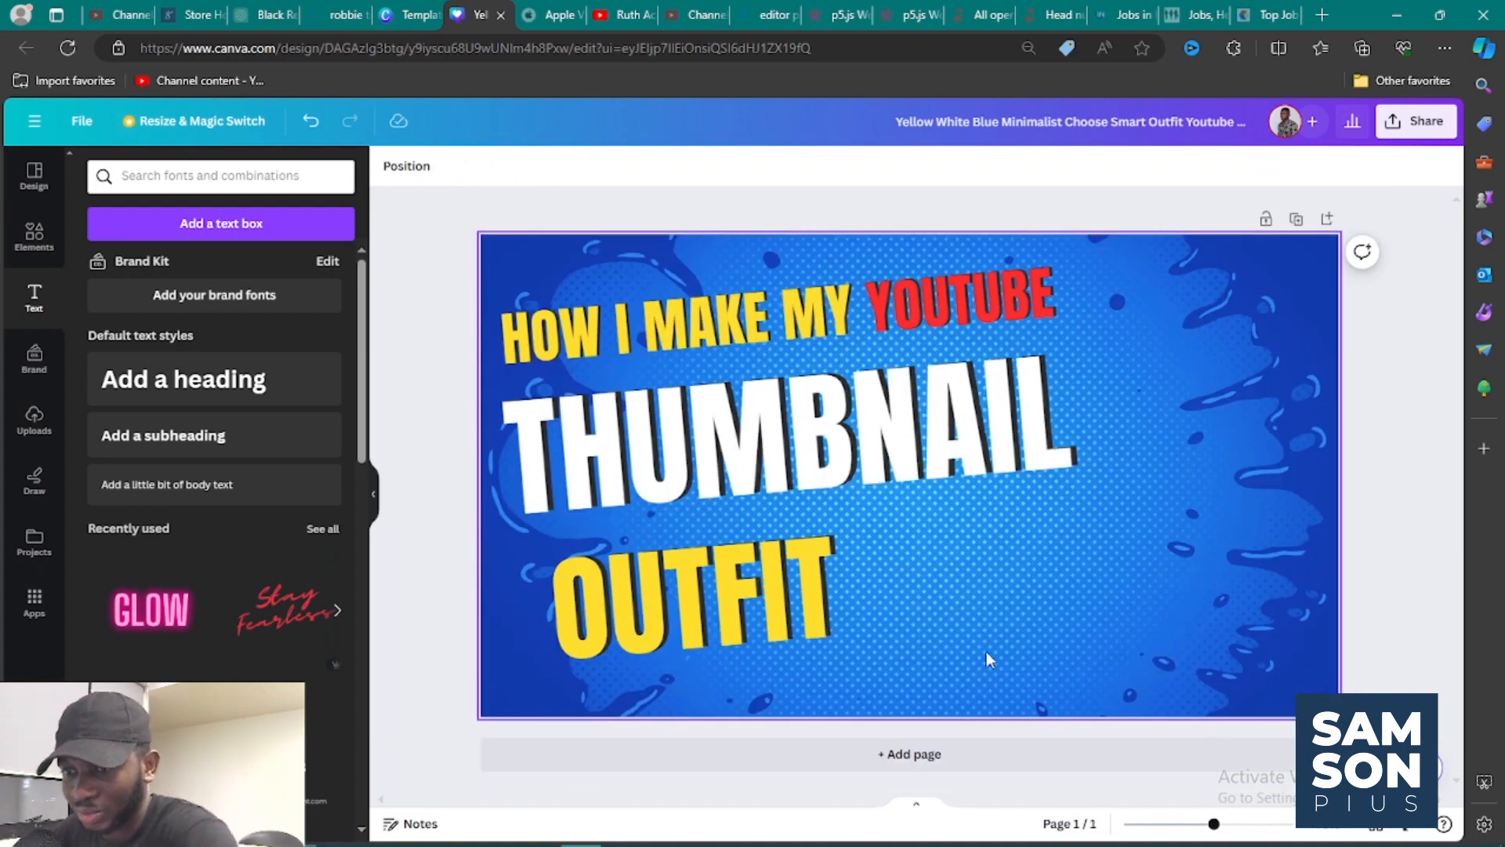
Replace the yellow "OUTFIT" text with "YOUTUBE" and widen its box so the word fits on one line.
{"action": "left_click", "coordinate": [786, 601]}
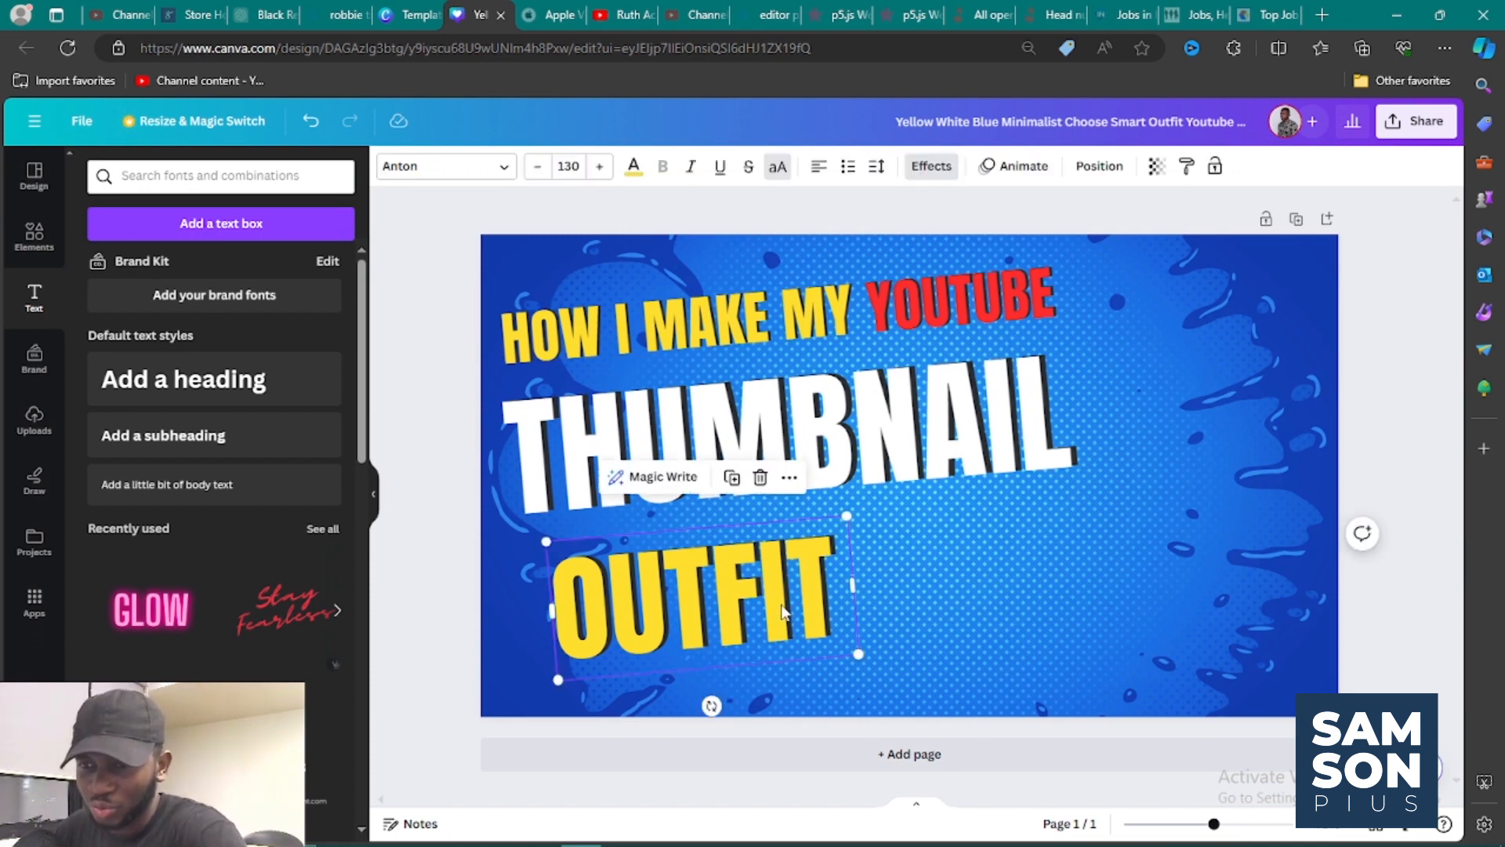
{"action": "double_click", "coordinate": [782, 609]}
{"action": "type", "text": "Y"}
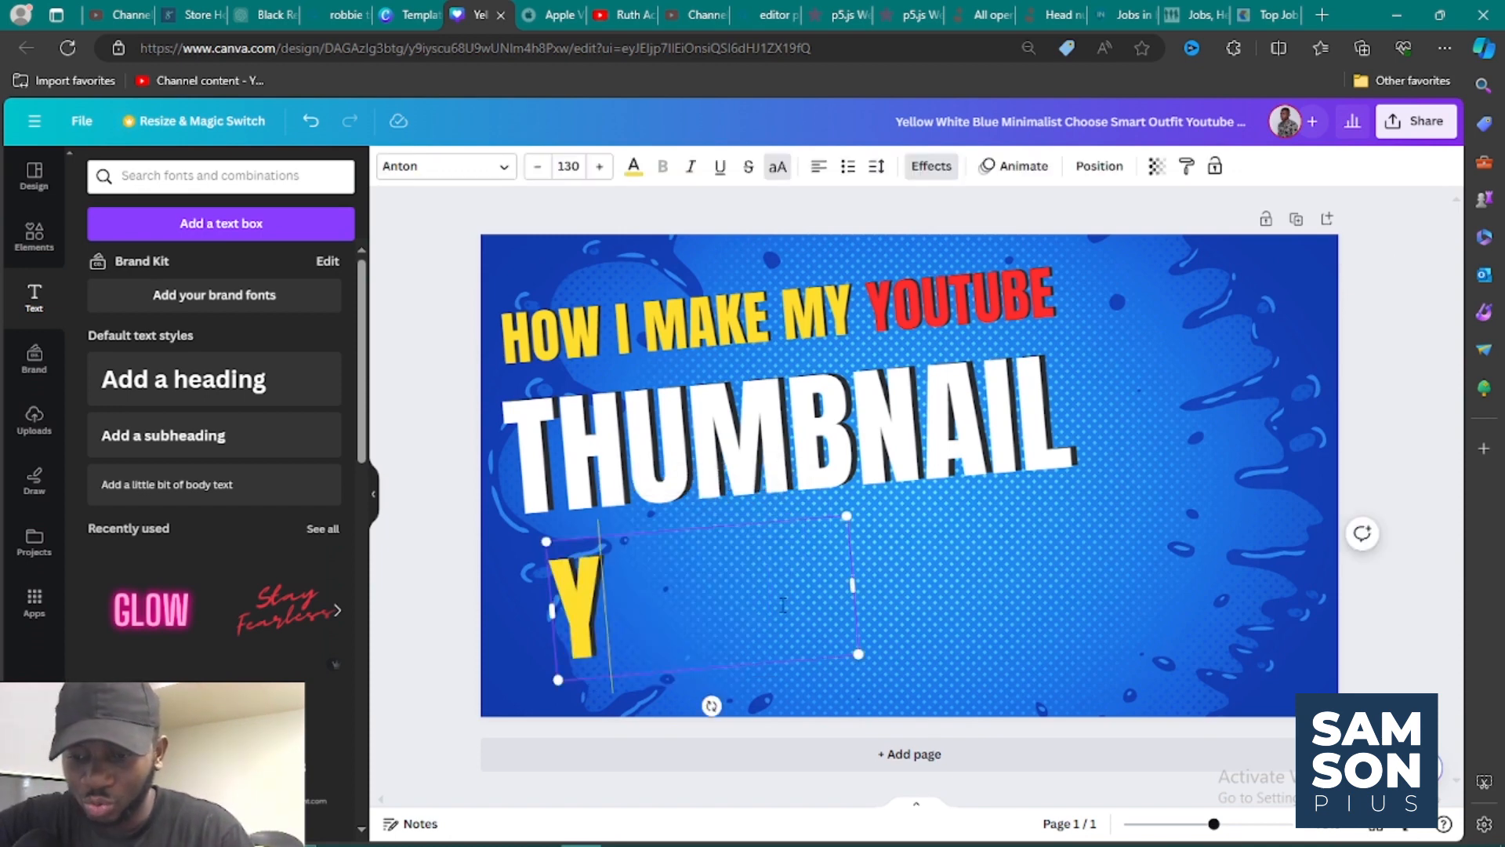
{"action": "type", "text": "OUTUBE"}
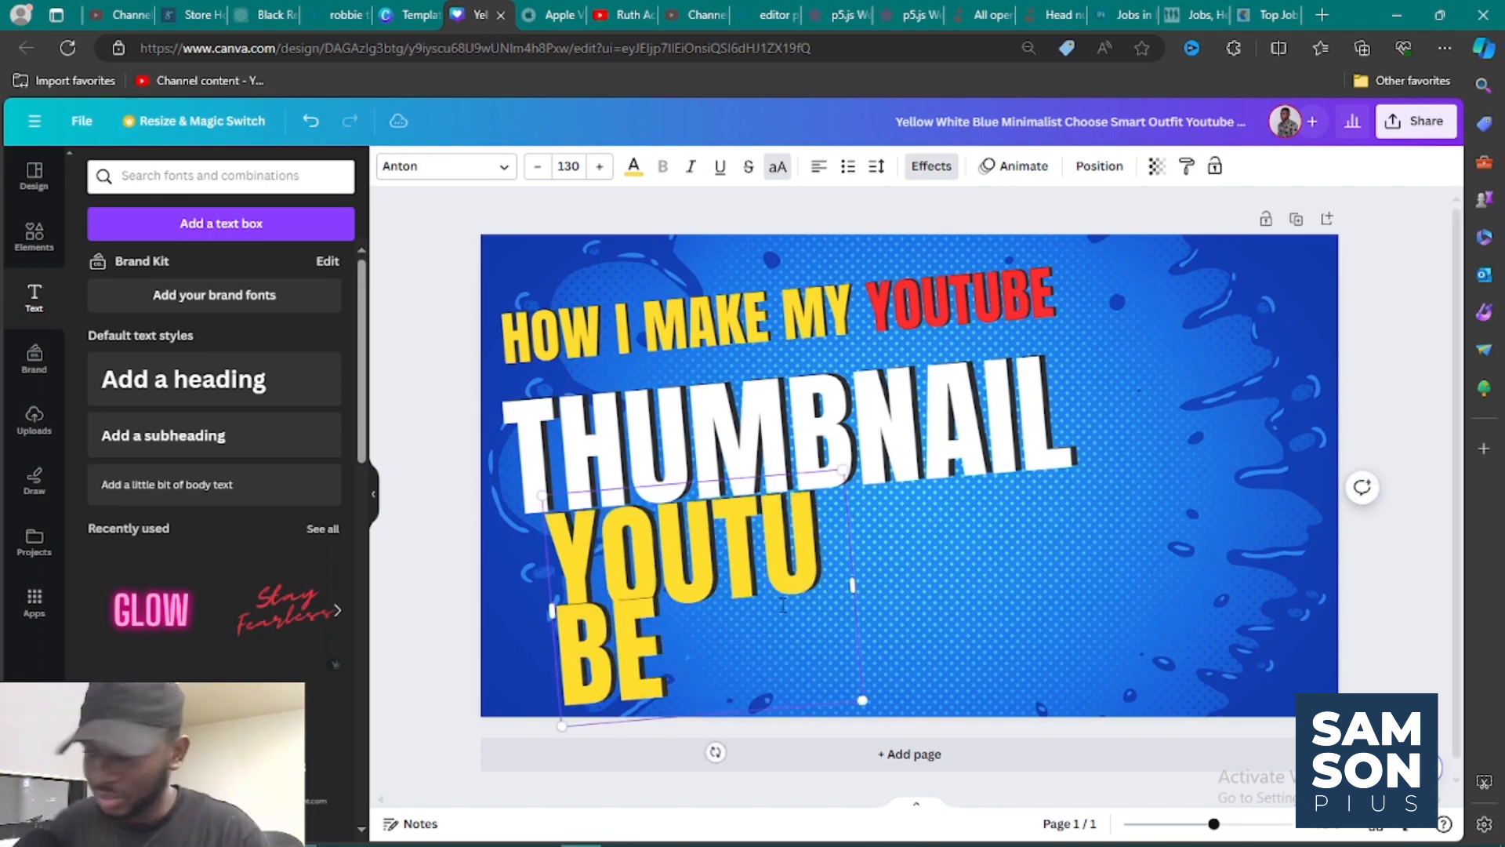
{"action": "left_click_drag", "start_coordinate": [852, 585], "coordinate": [952, 578]}
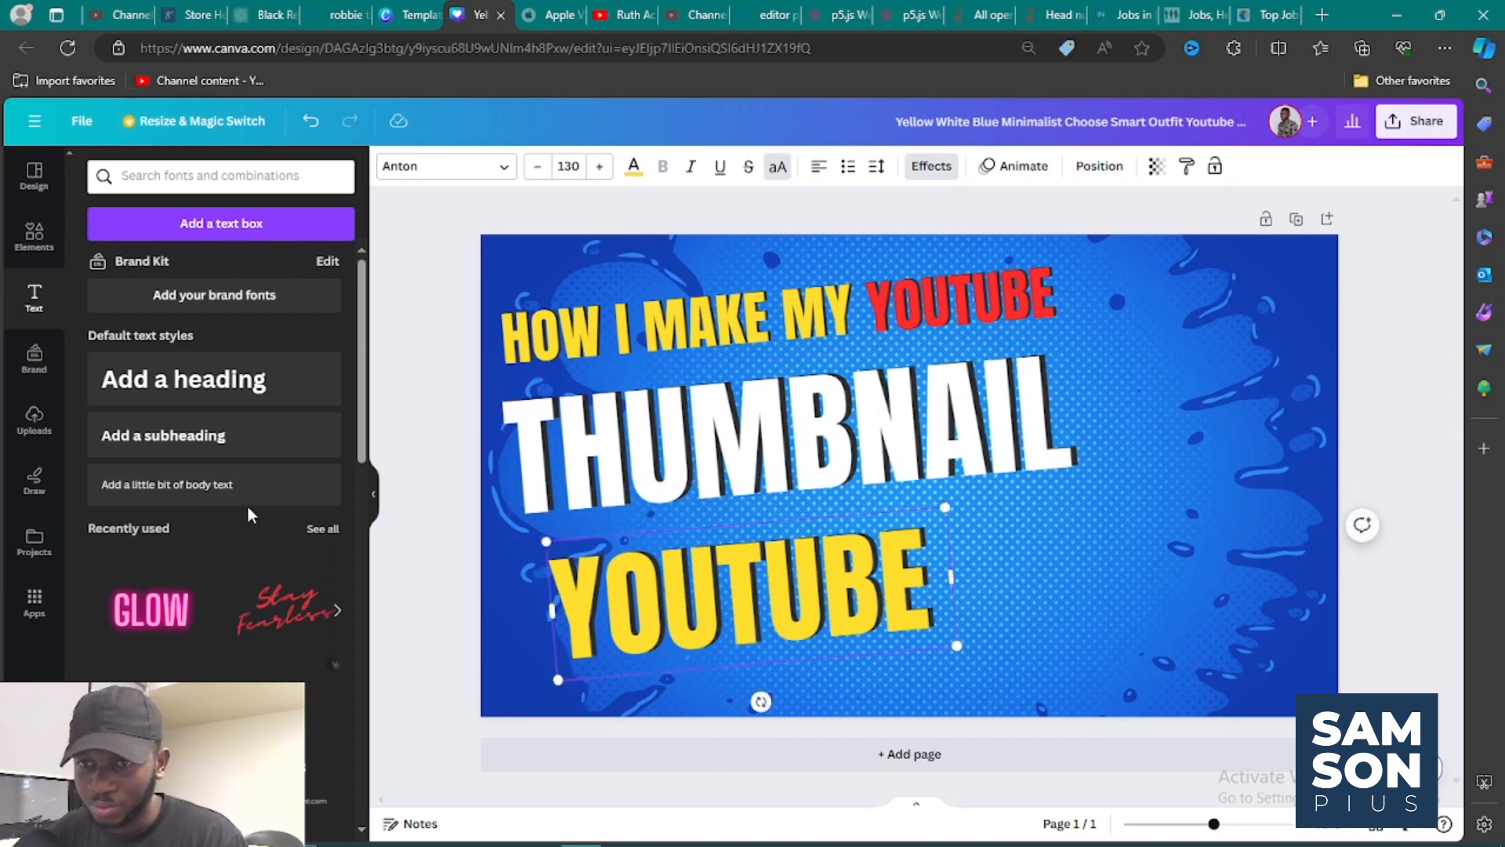
Move the yellow "YOUTUBE" text down and right to the page's lower edge, and shift "THUMBNAIL" down above it.
{"action": "left_click", "coordinate": [396, 524]}
{"action": "left_click", "coordinate": [657, 592]}
{"action": "left_click_drag", "start_coordinate": [657, 591], "coordinate": [808, 666]}
{"action": "left_click_drag", "start_coordinate": [702, 472], "coordinate": [702, 567]}
Delete the word "YOUTUBE" from the top headline and narrow its box to fit "HOW I MAKE MY".
{"action": "left_click", "coordinate": [892, 302]}
{"action": "left_click", "coordinate": [891, 302]}
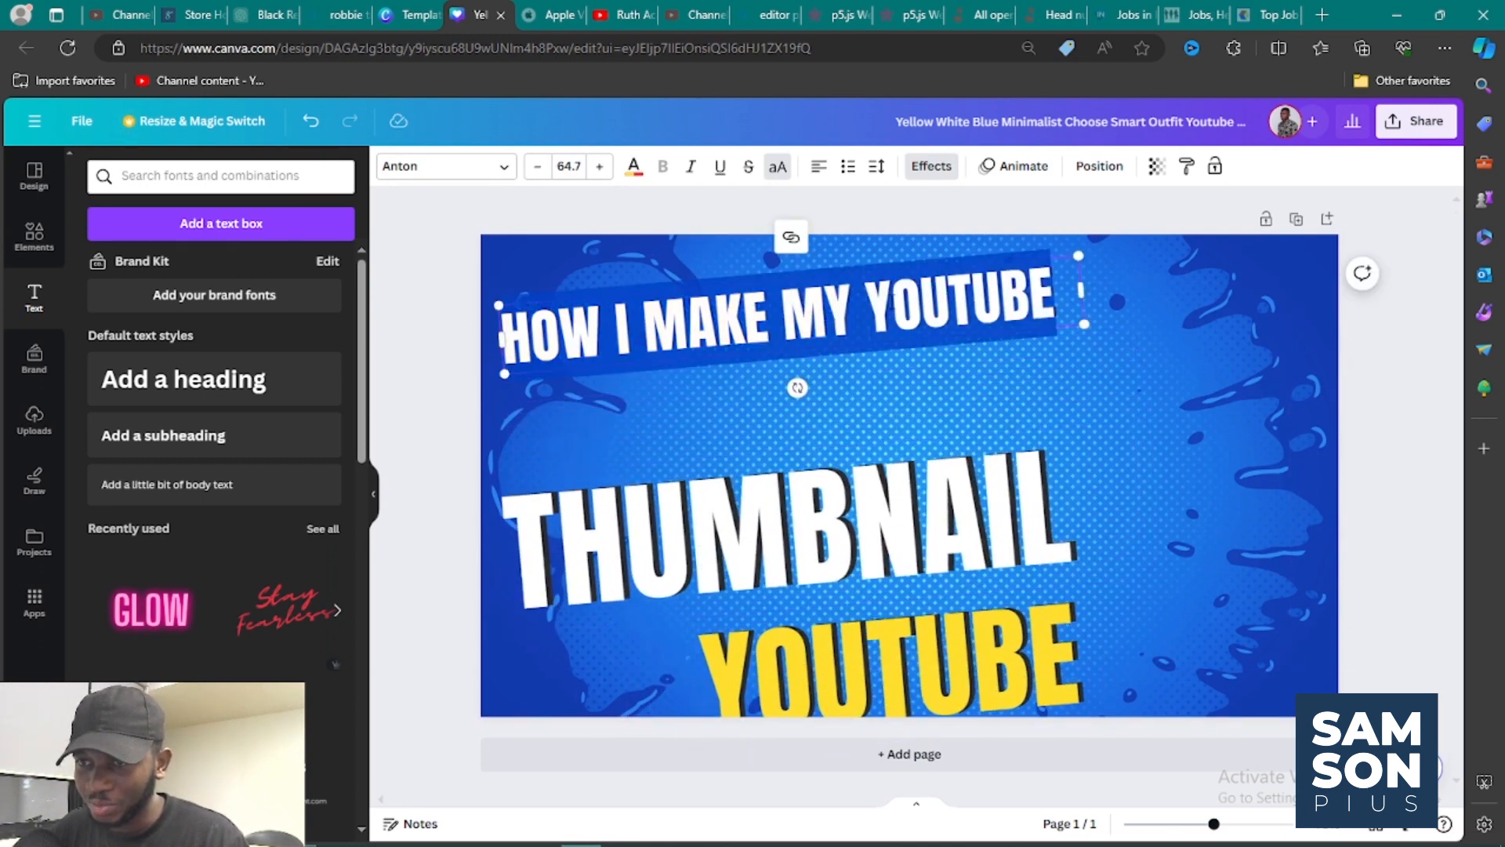
{"action": "left_click_drag", "start_coordinate": [865, 301], "coordinate": [1058, 298]}
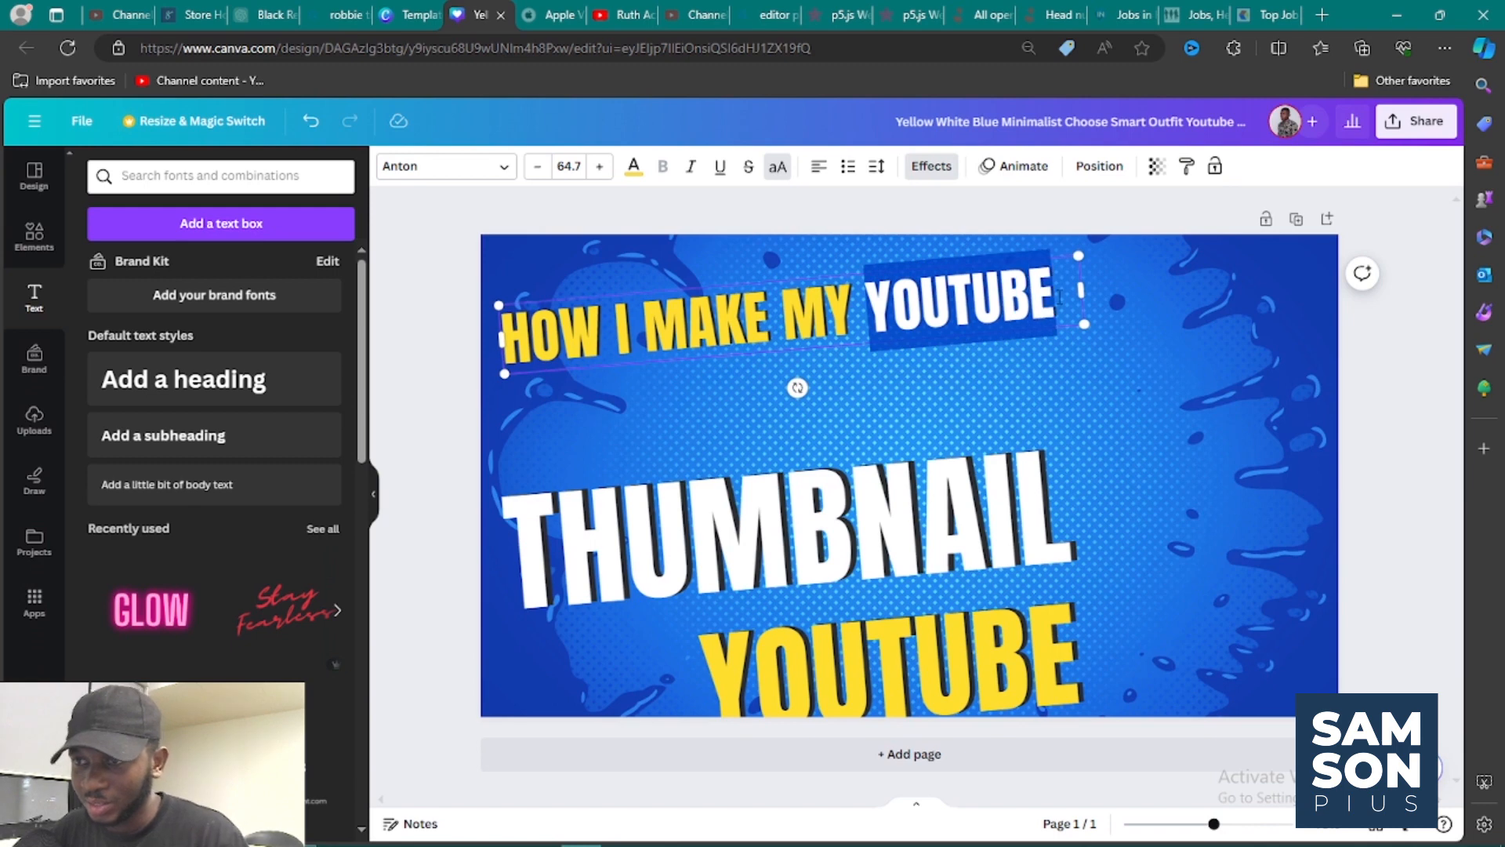
{"action": "key", "text": "BackSpace"}
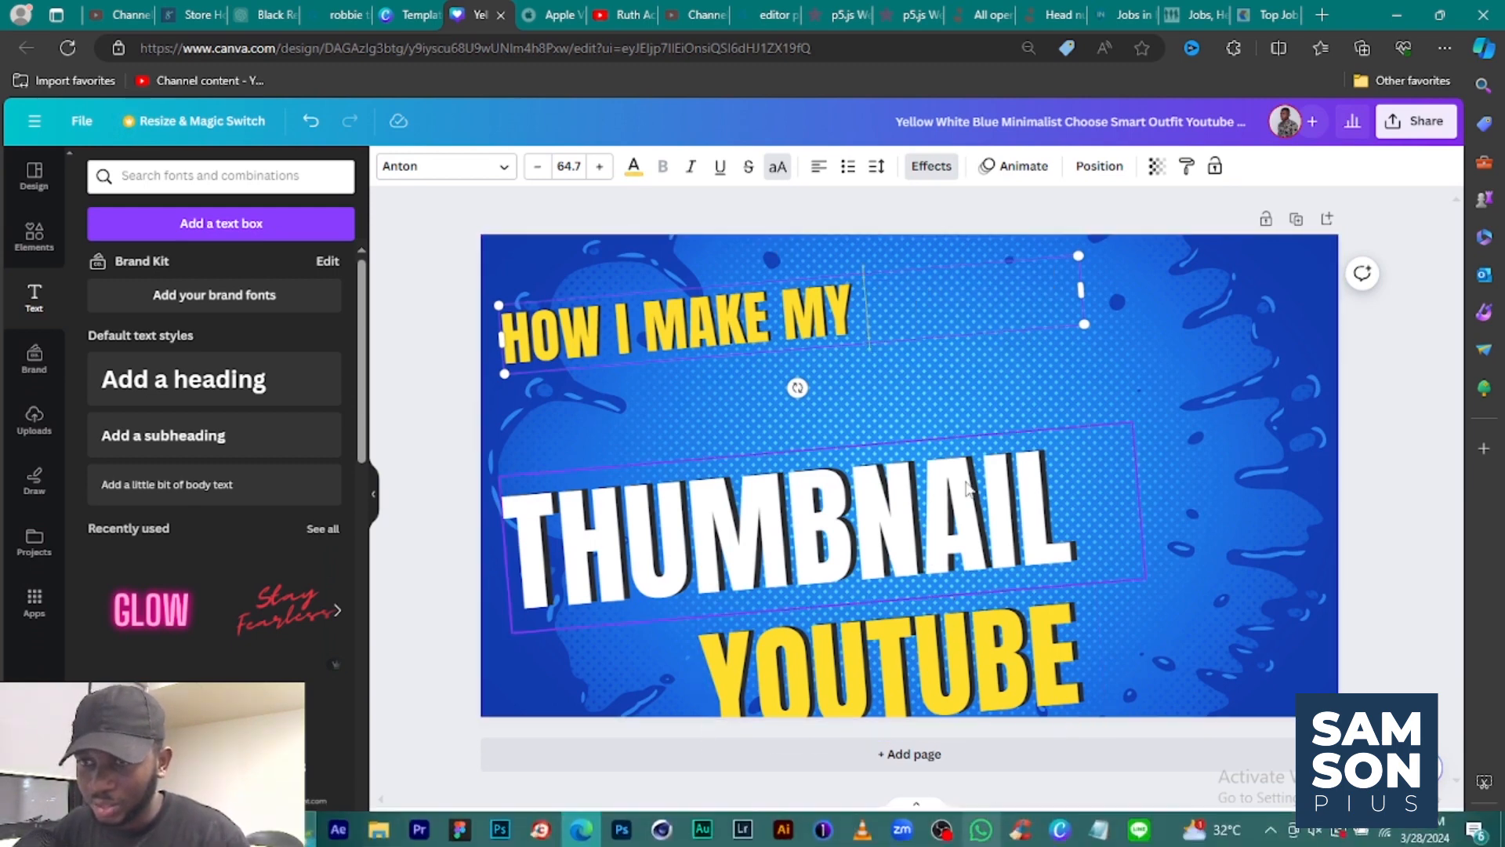
{"action": "left_click_drag", "start_coordinate": [1081, 302], "coordinate": [869, 321]}
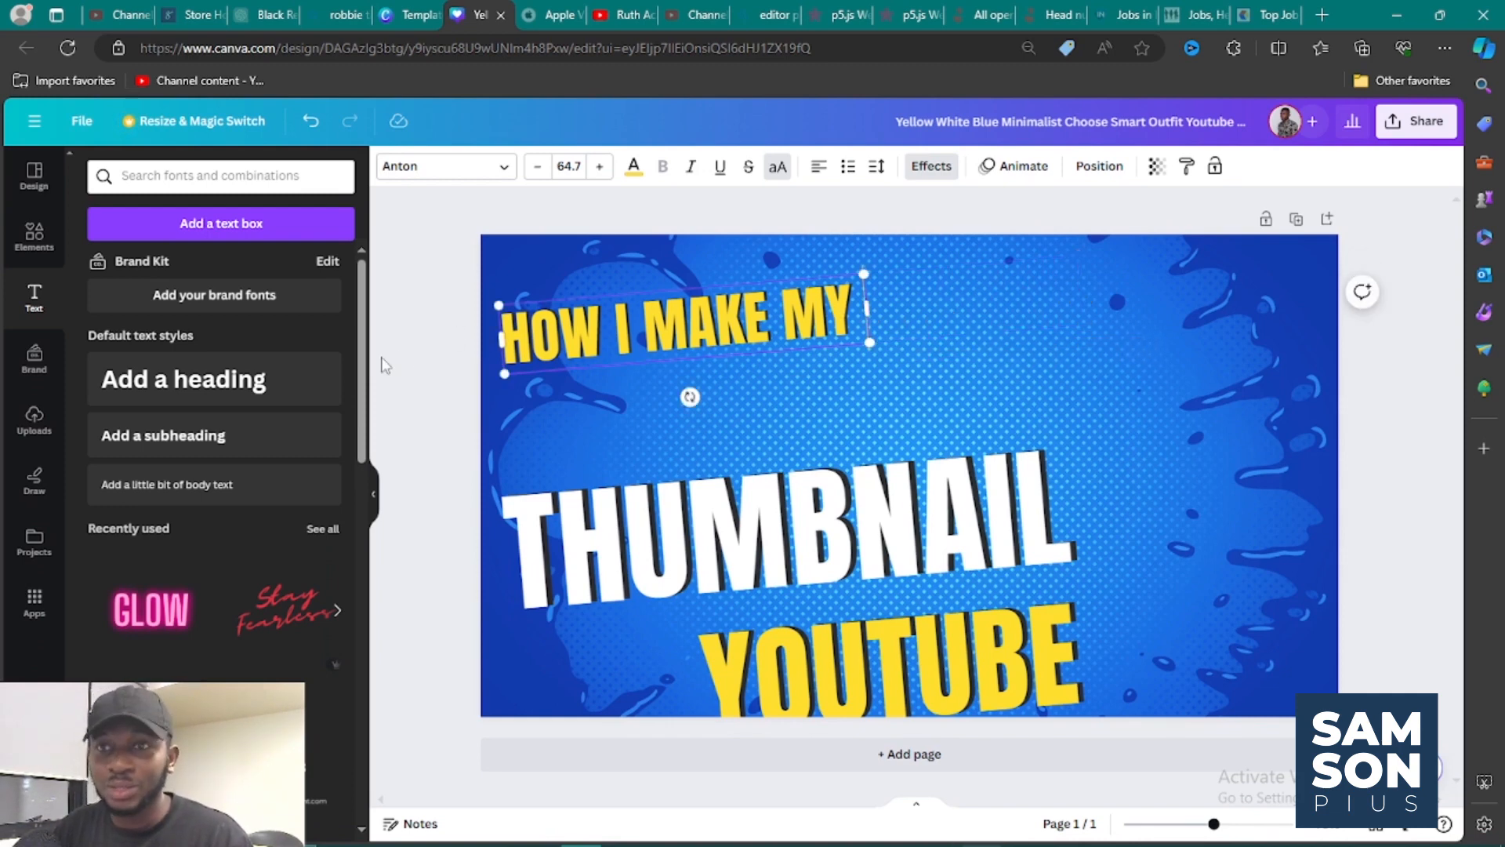
Shift "HOW I MAKE MY" slightly right and up, and place the large yellow "YOUTUBE" between it and "THUMBNAIL".
{"action": "left_click", "coordinate": [432, 370]}
{"action": "left_click", "coordinate": [601, 346]}
{"action": "left_click_drag", "start_coordinate": [601, 346], "coordinate": [641, 335]}
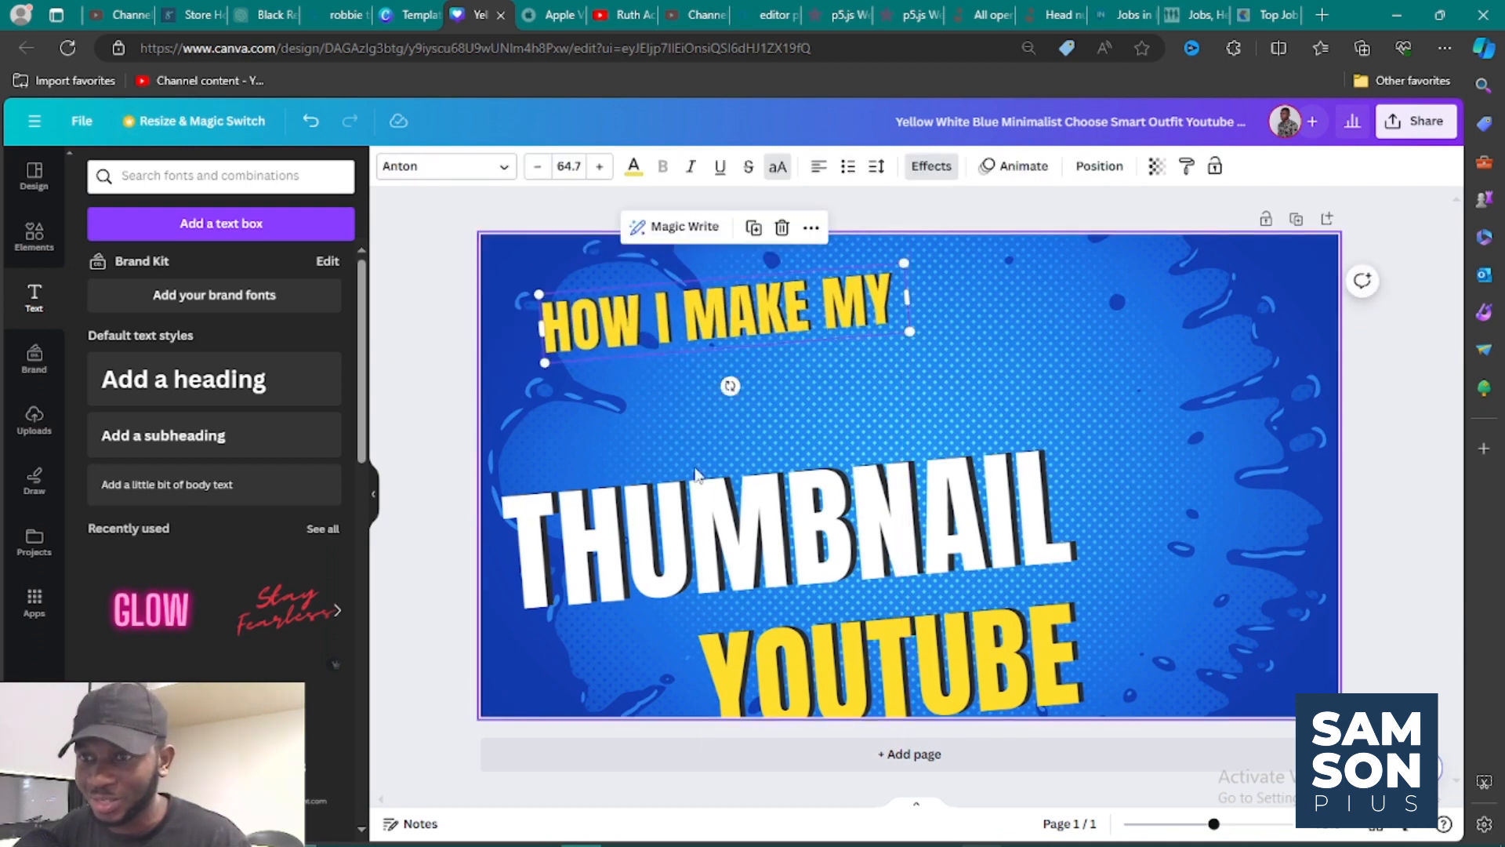
{"action": "left_click", "coordinate": [718, 553]}
{"action": "left_click_drag", "start_coordinate": [717, 553], "coordinate": [761, 587]}
{"action": "left_click", "coordinate": [831, 679]}
{"action": "left_click_drag", "start_coordinate": [832, 679], "coordinate": [655, 418]}
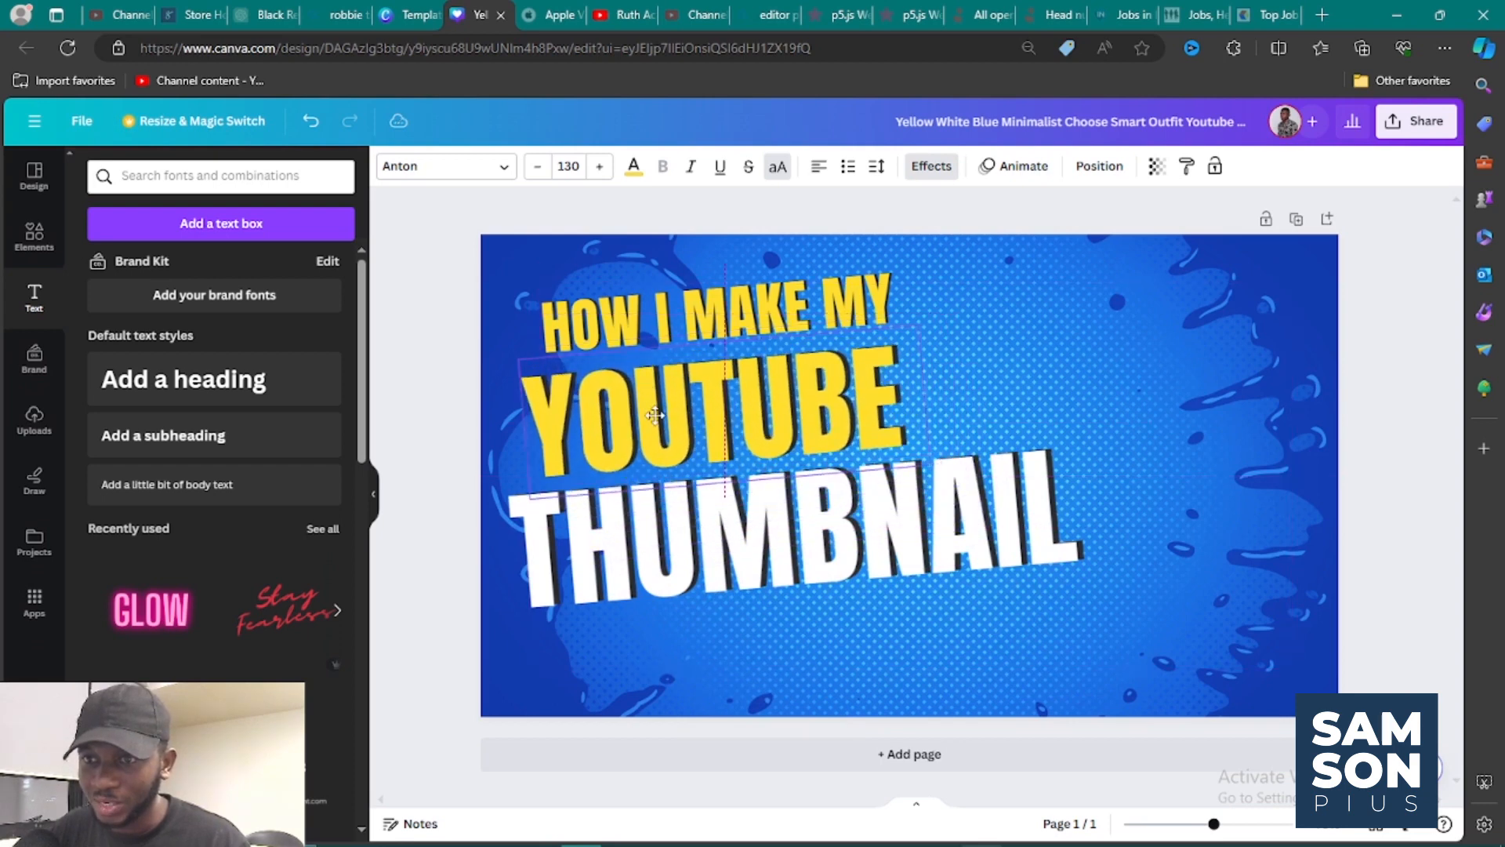
Recolor the large yellow "YOUTUBE" text to the custom red #FE2D2D.
{"action": "left_click", "coordinate": [633, 168]}
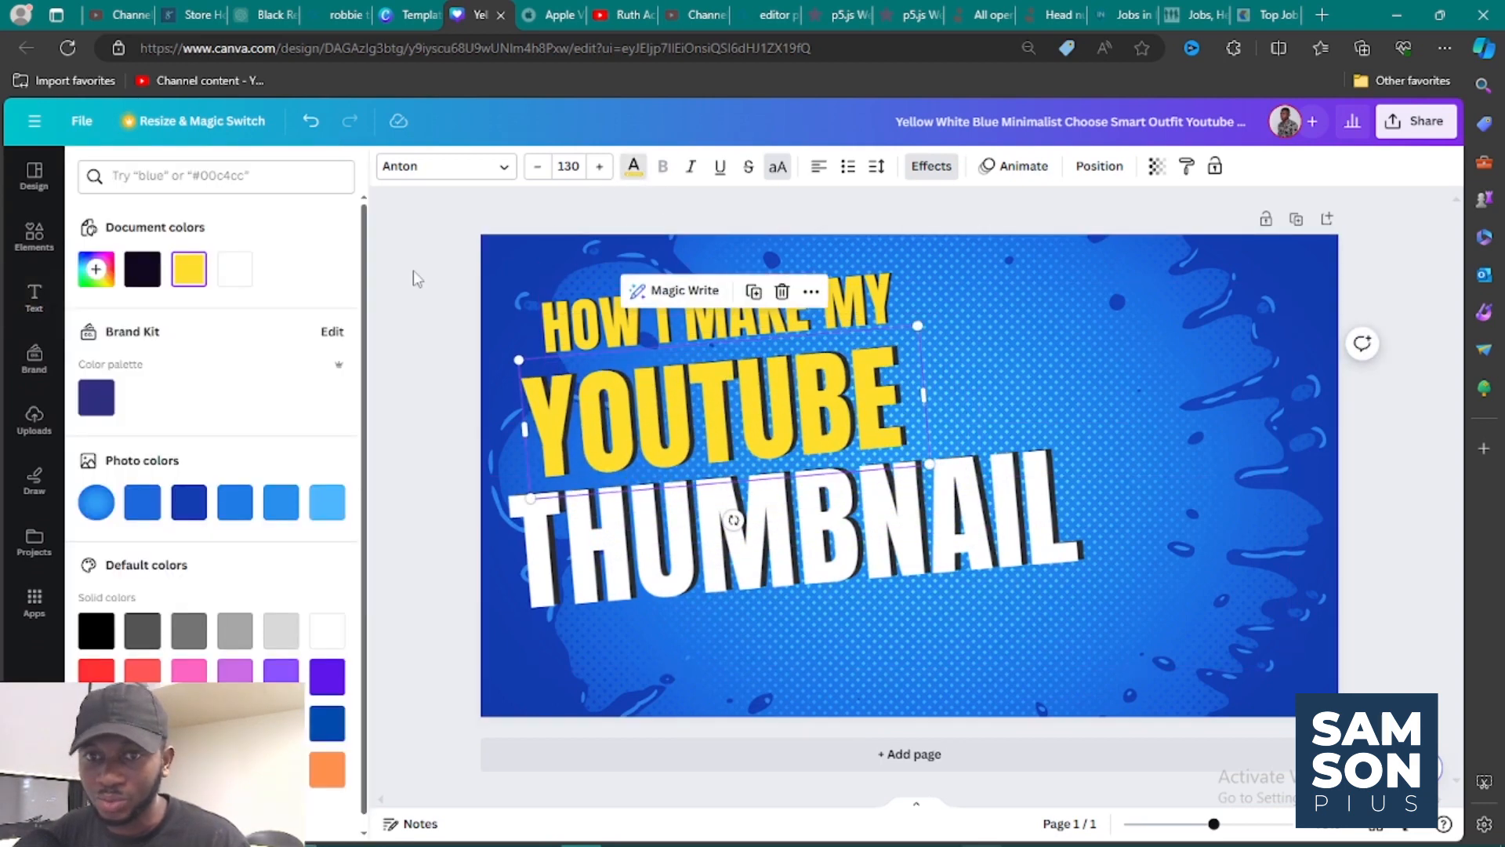
{"action": "left_click", "coordinate": [94, 271]}
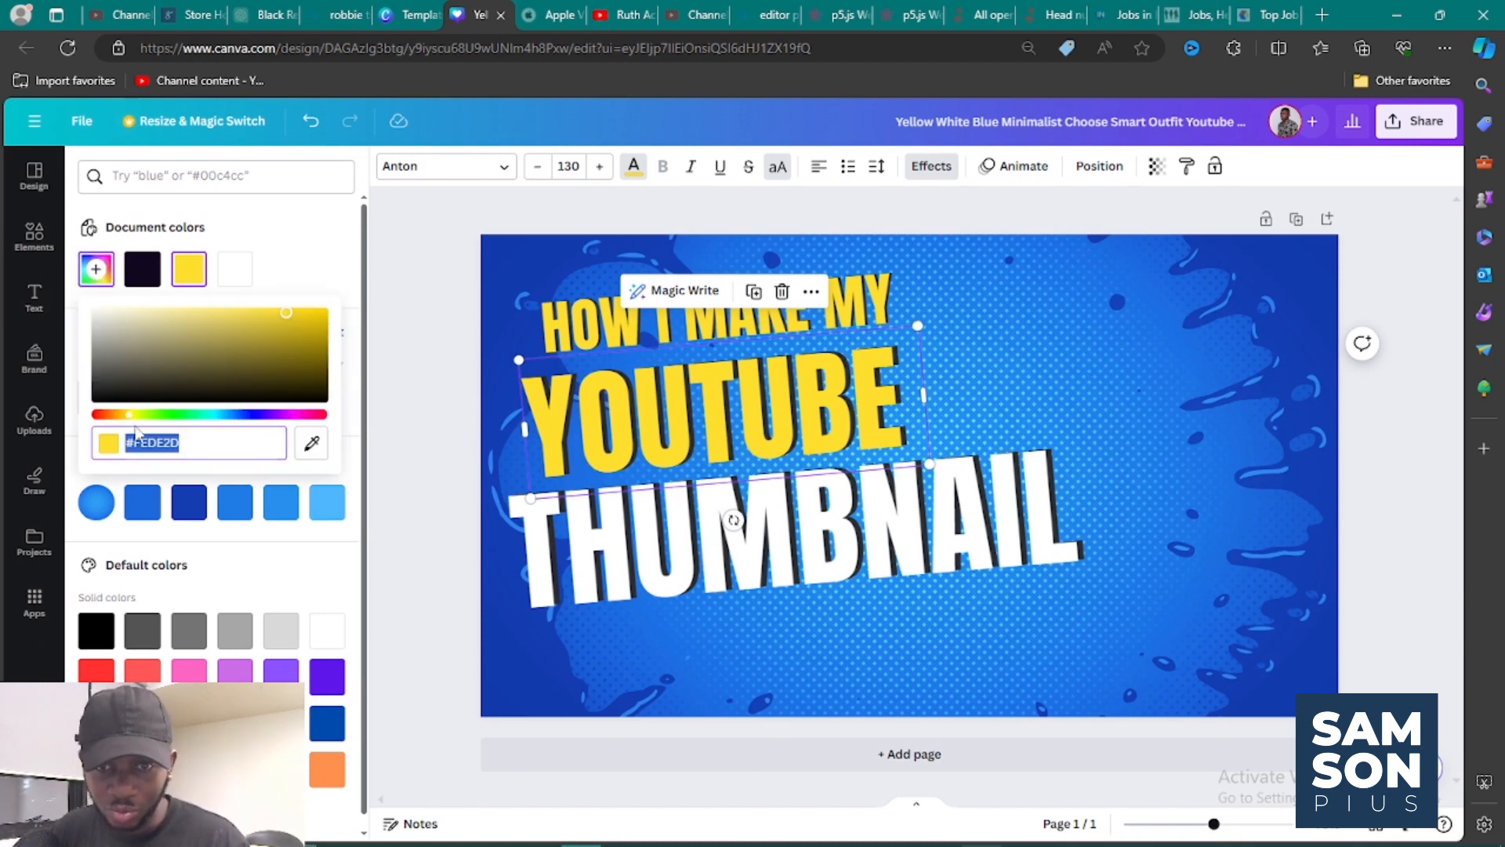
{"action": "left_click_drag", "start_coordinate": [129, 414], "coordinate": [96, 414]}
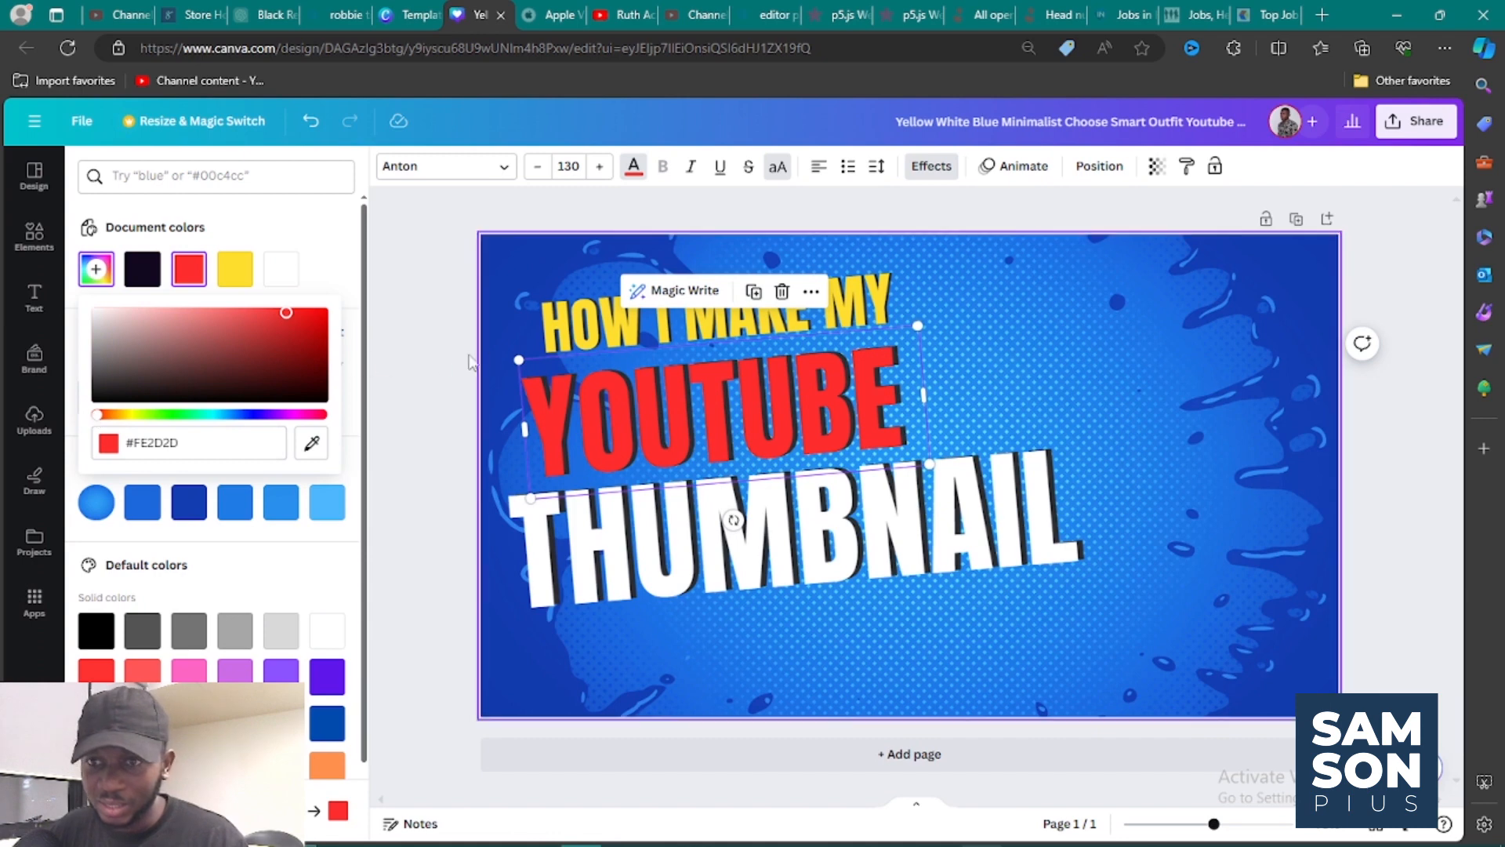
{"action": "left_click", "coordinate": [417, 370]}
Space out the lower text lines by nudging "YOUTUBE" right and slightly down and "THUMBNAIL" down and left.
{"action": "left_click_drag", "start_coordinate": [594, 381], "coordinate": [622, 392]}
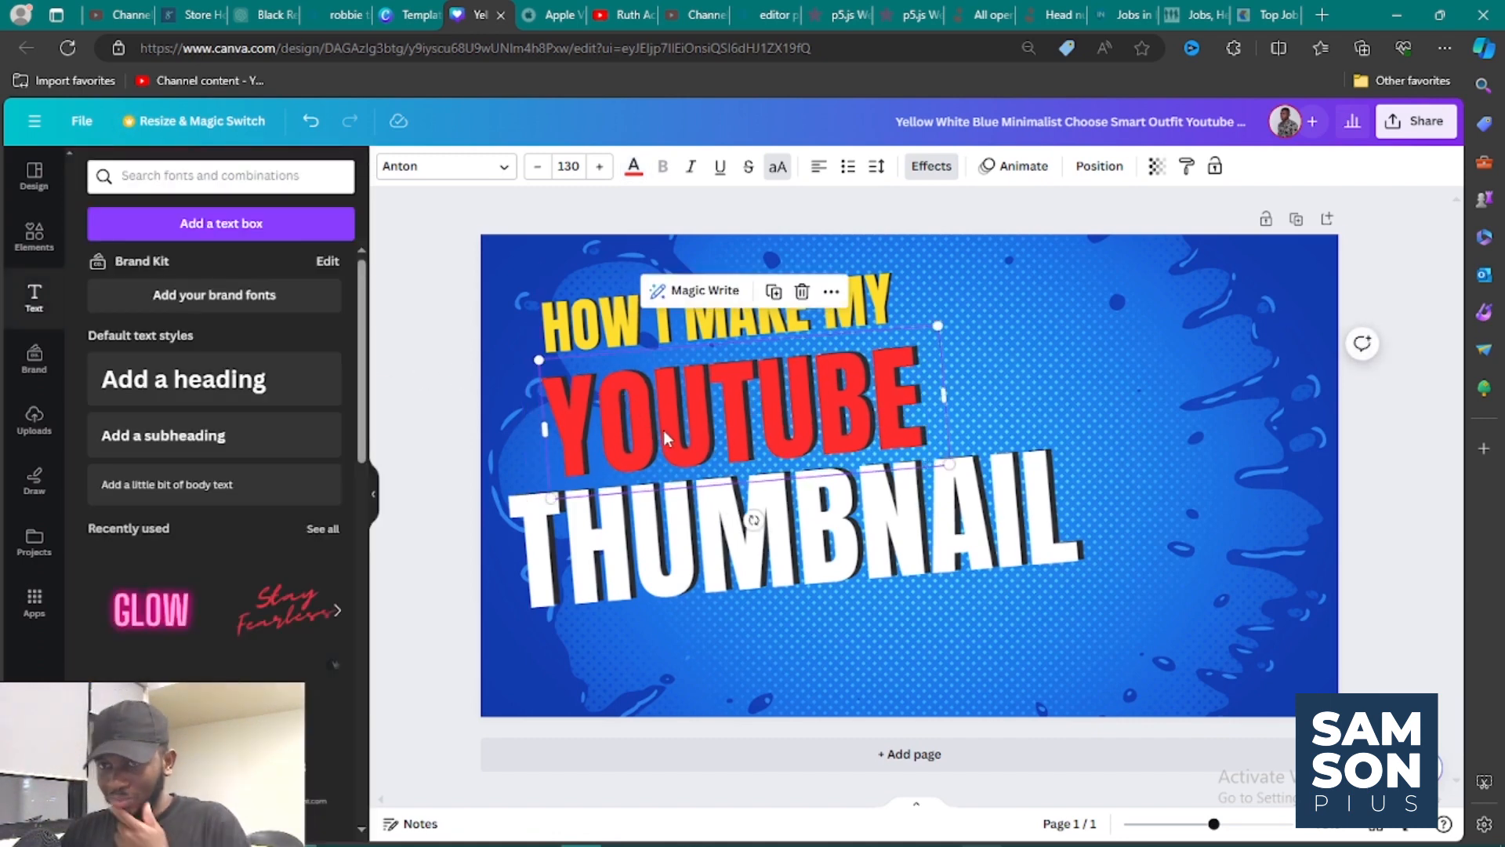
{"action": "left_click_drag", "start_coordinate": [678, 508], "coordinate": [665, 525]}
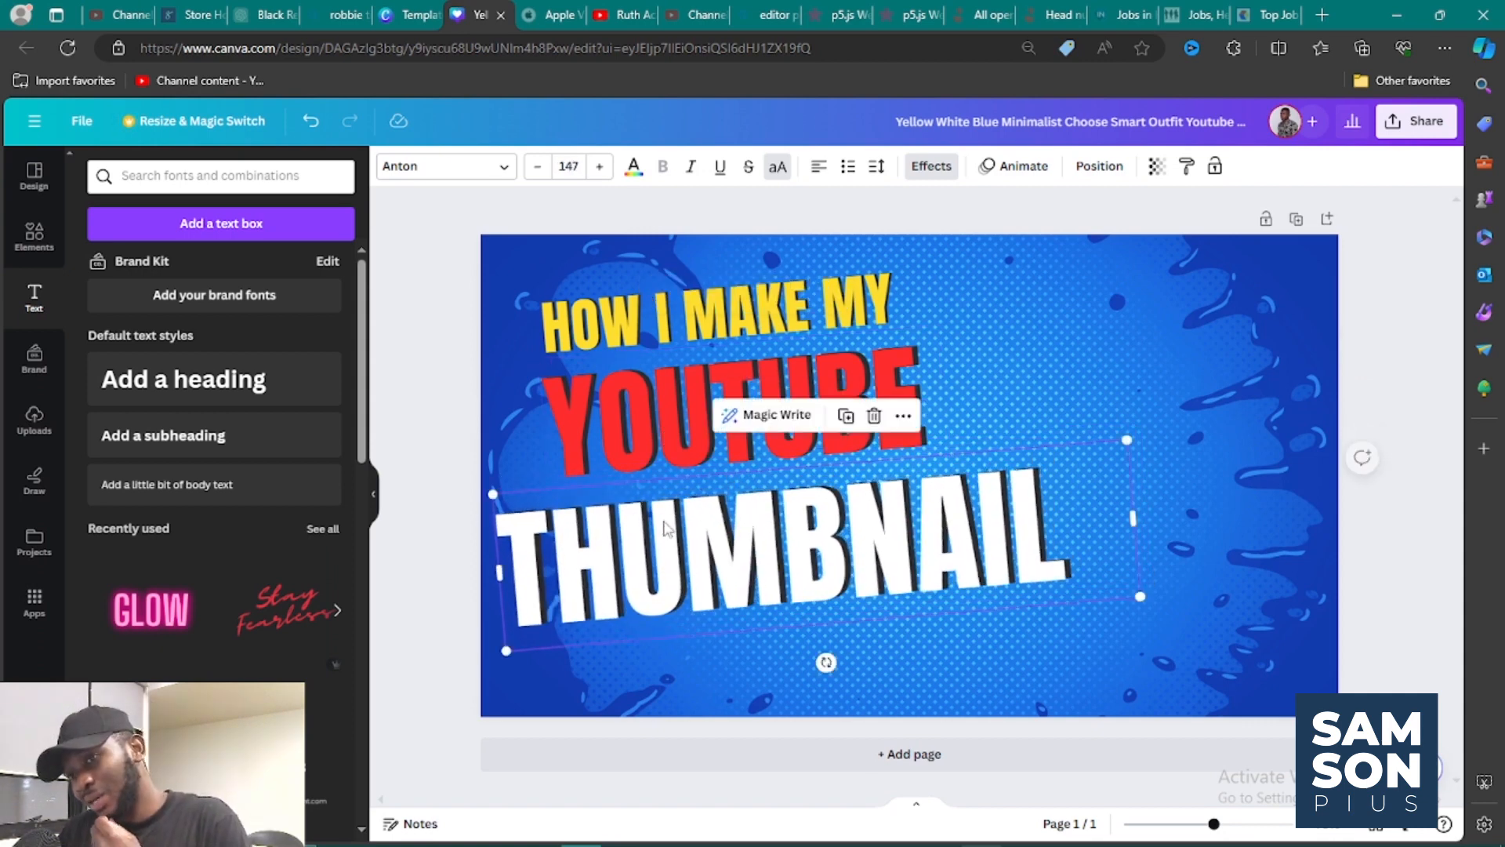
{"action": "left_click", "coordinate": [663, 436]}
{"action": "left_click_drag", "start_coordinate": [656, 431], "coordinate": [671, 420]}
Try white on the "YOUTUBE" text and settle on the lighter custom red #FF3333.
{"action": "left_click", "coordinate": [642, 172]}
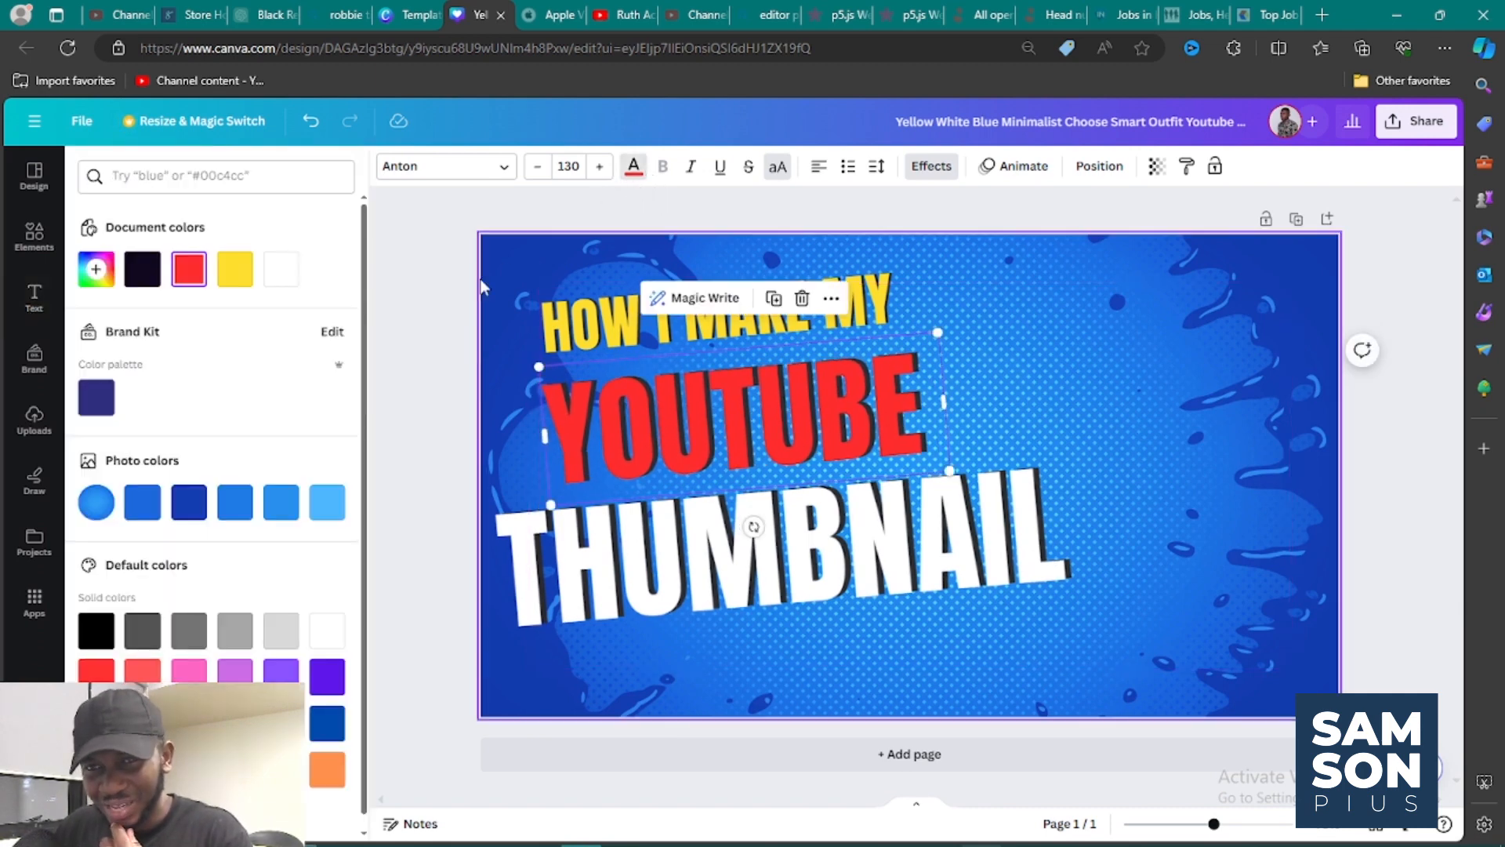
{"action": "left_click", "coordinate": [284, 276]}
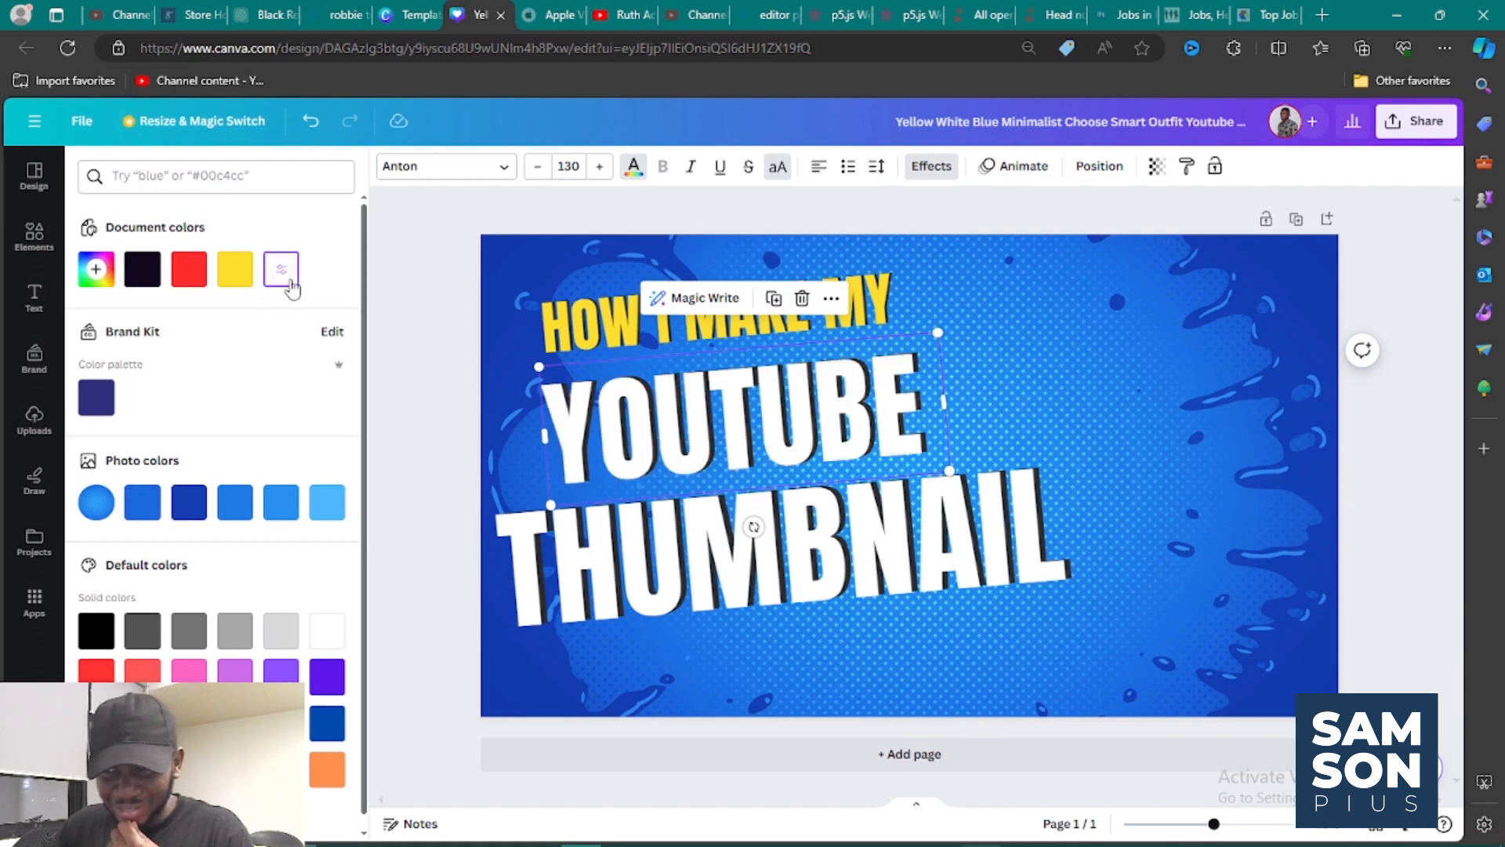
{"action": "left_click", "coordinate": [190, 279]}
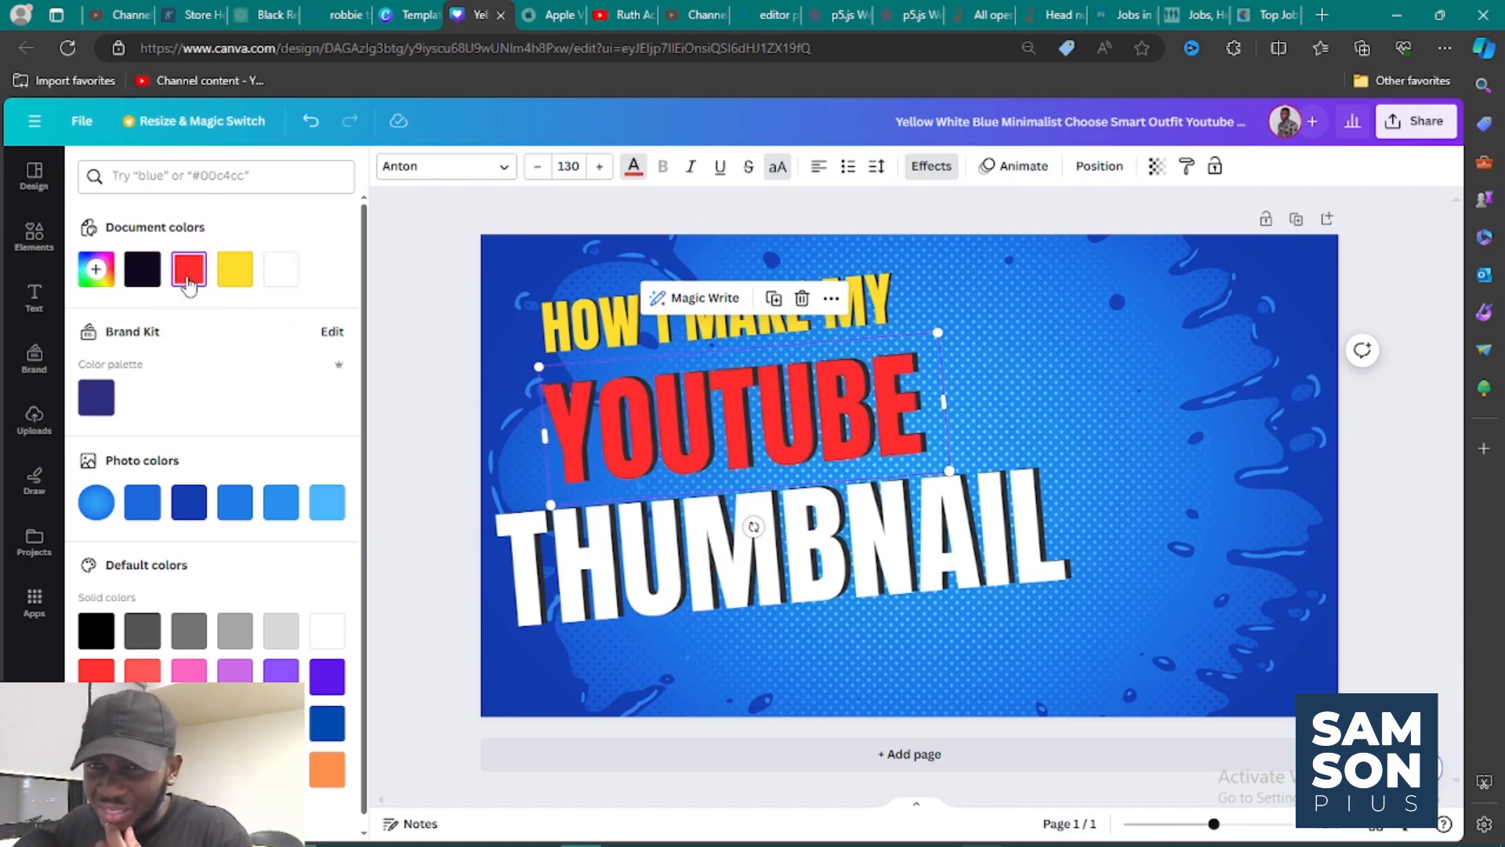
{"action": "left_click", "coordinate": [95, 269]}
{"action": "left_click_drag", "start_coordinate": [317, 329], "coordinate": [281, 312]}
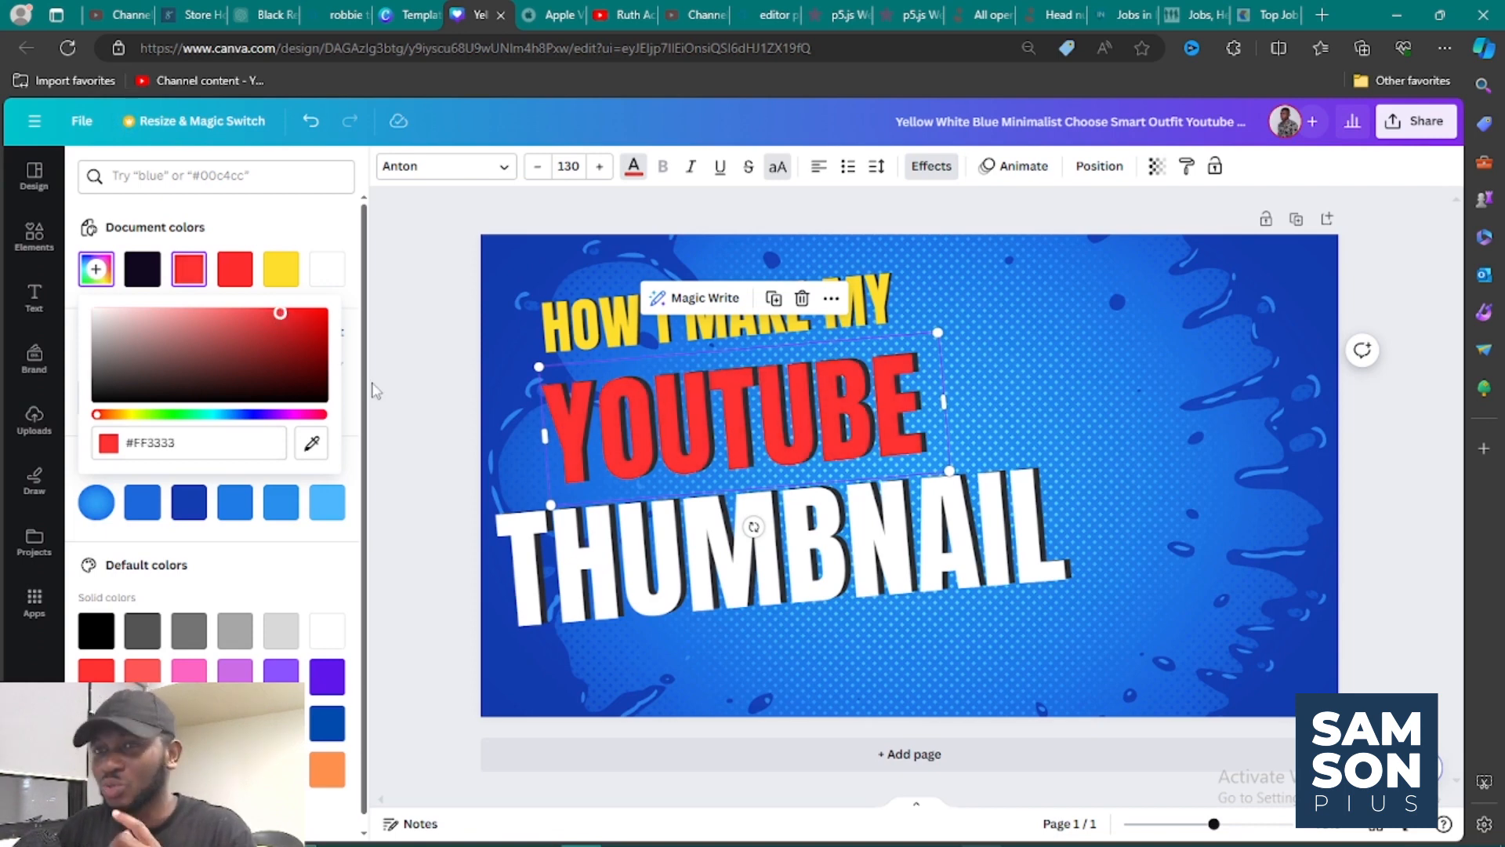
{"action": "left_click", "coordinate": [400, 404]}
Enlarge "HOW I MAKE MY" to font size 68.7 and widen its box so the words stay on one line.
{"action": "left_click", "coordinate": [589, 331]}
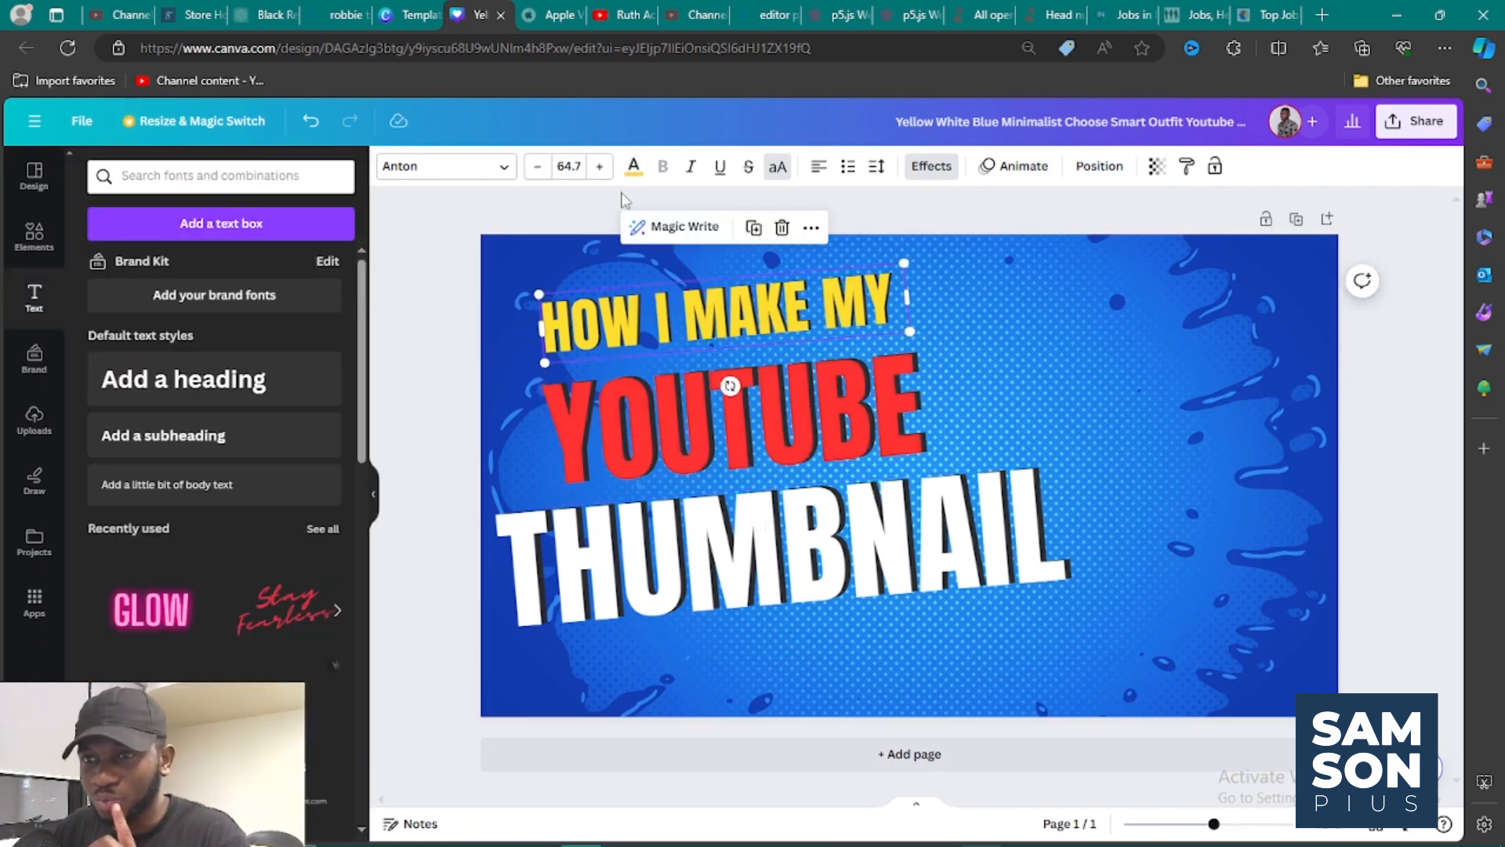
{"action": "left_click", "coordinate": [601, 166]}
{"action": "left_click", "coordinate": [601, 166]}
{"action": "left_click", "coordinate": [601, 166]}
{"action": "left_click", "coordinate": [600, 166]}
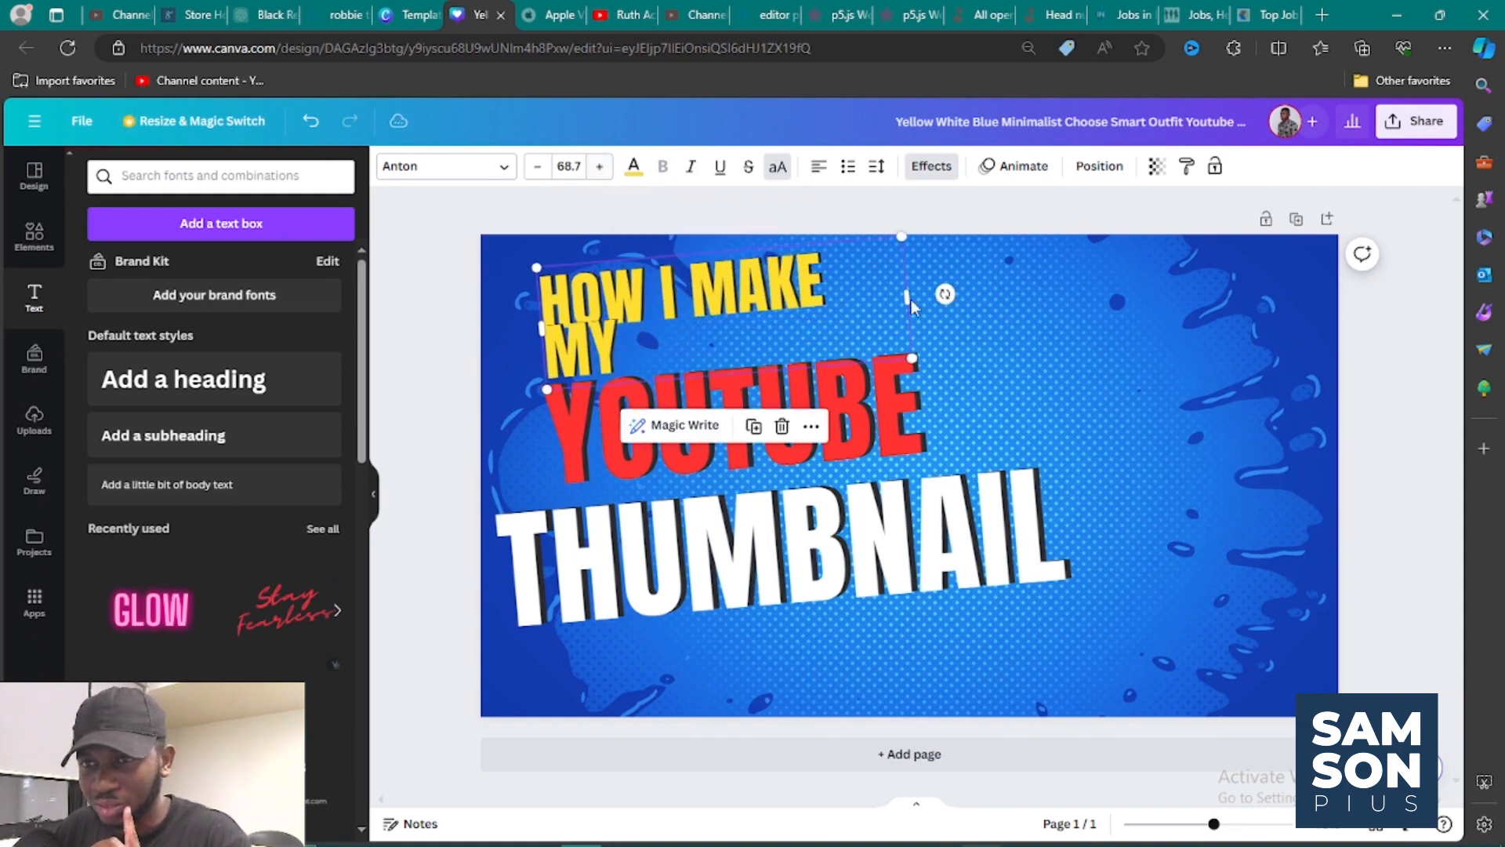
{"action": "left_click_drag", "start_coordinate": [910, 293], "coordinate": [969, 297]}
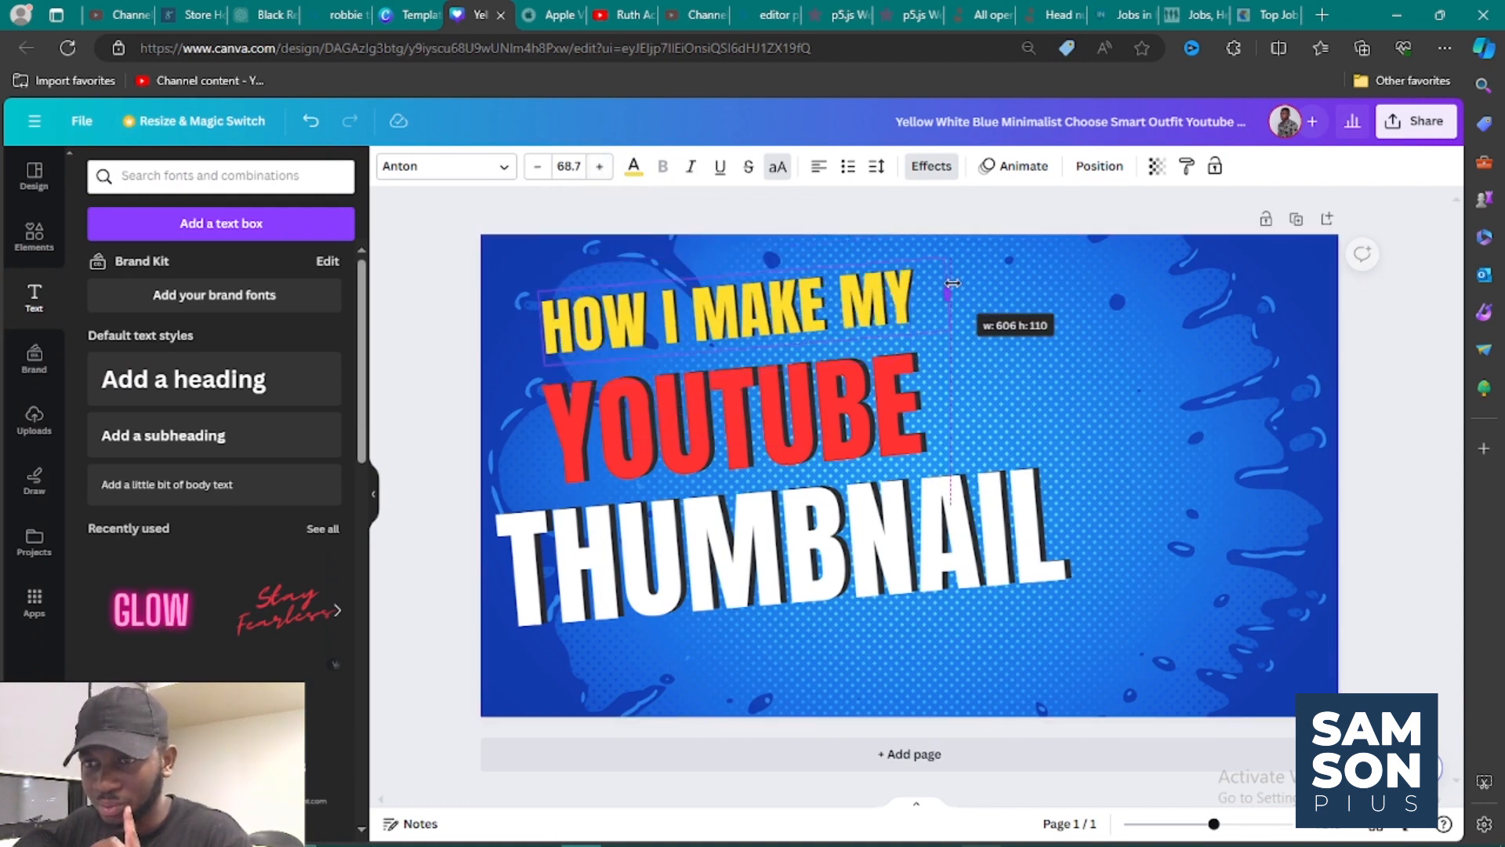
Nudge "HOW I MAKE MY" slightly left and move "THUMBNAIL" a little further down from "YOUTUBE".
{"action": "left_click_drag", "start_coordinate": [859, 264], "coordinate": [850, 292]}
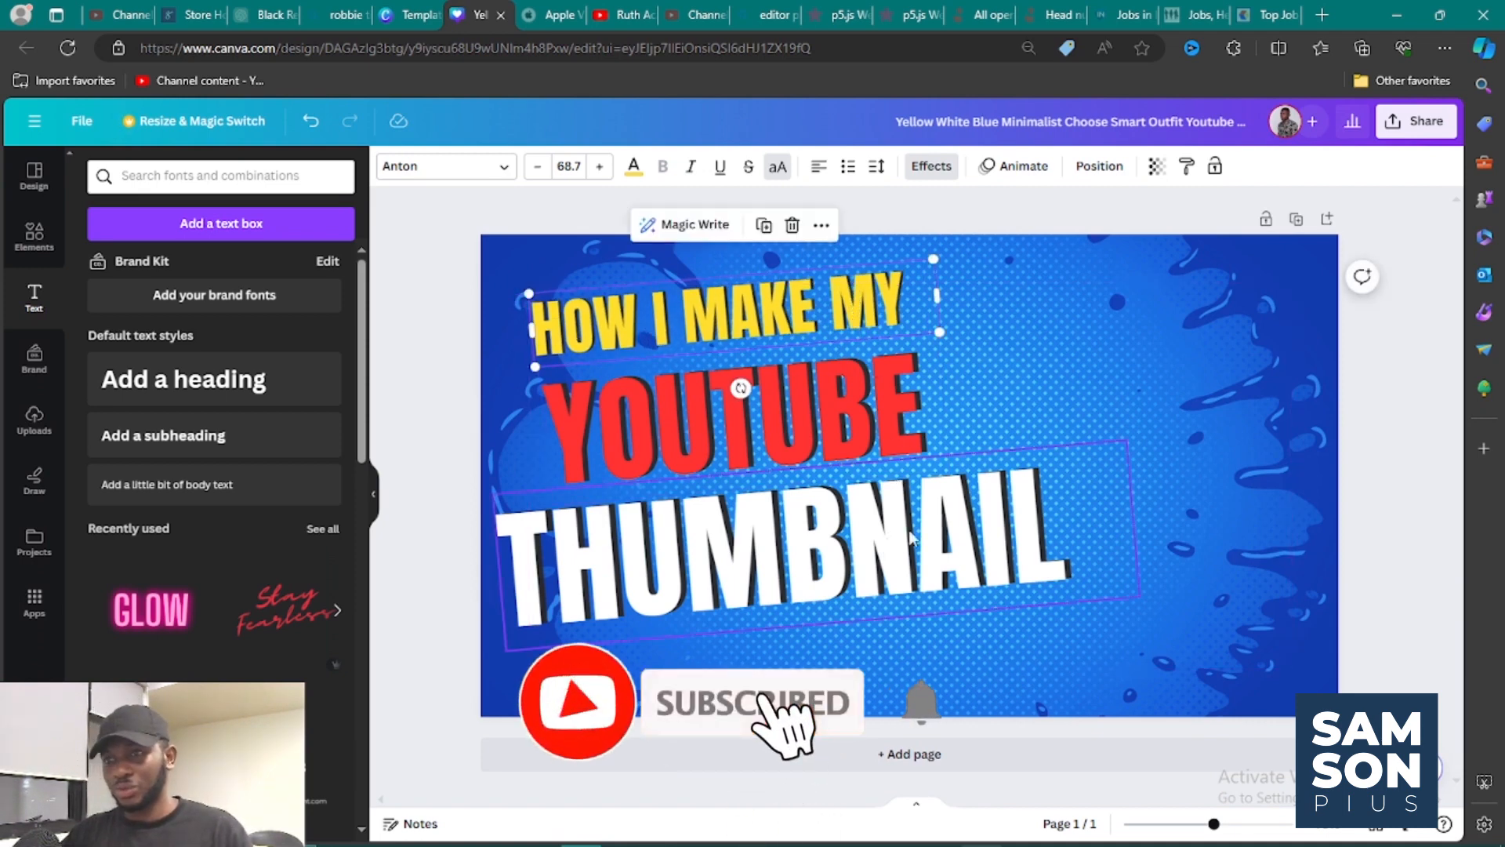
{"action": "mouse_move", "coordinate": [898, 527]}
{"action": "left_mouse_down"}
{"action": "mouse_move", "coordinate": [881, 520]}
{"action": "mouse_move", "coordinate": [885, 541]}
{"action": "left_mouse_up"}
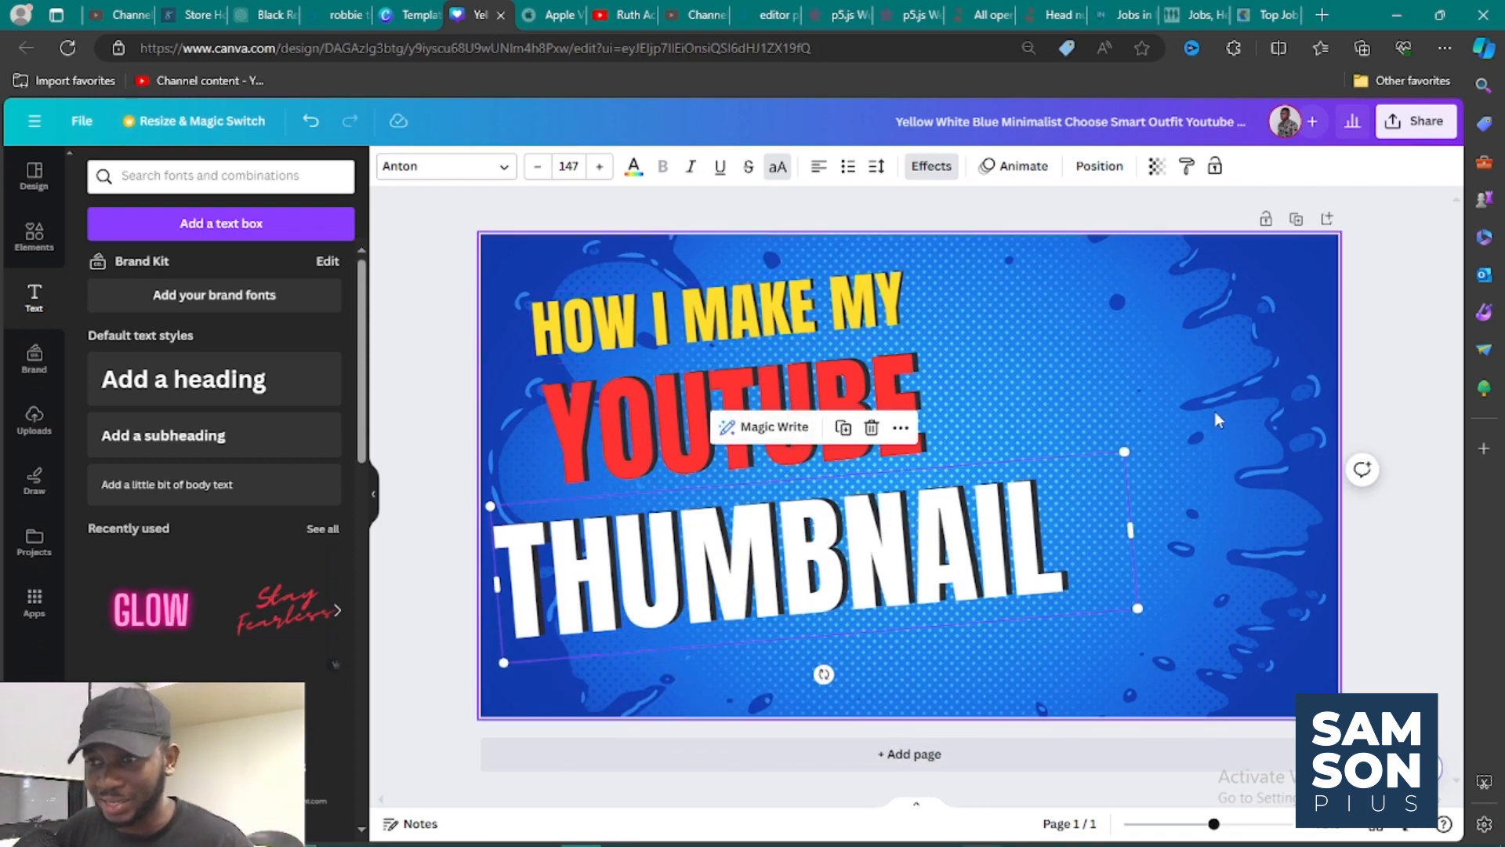
{"action": "left_click", "coordinate": [1374, 373]}
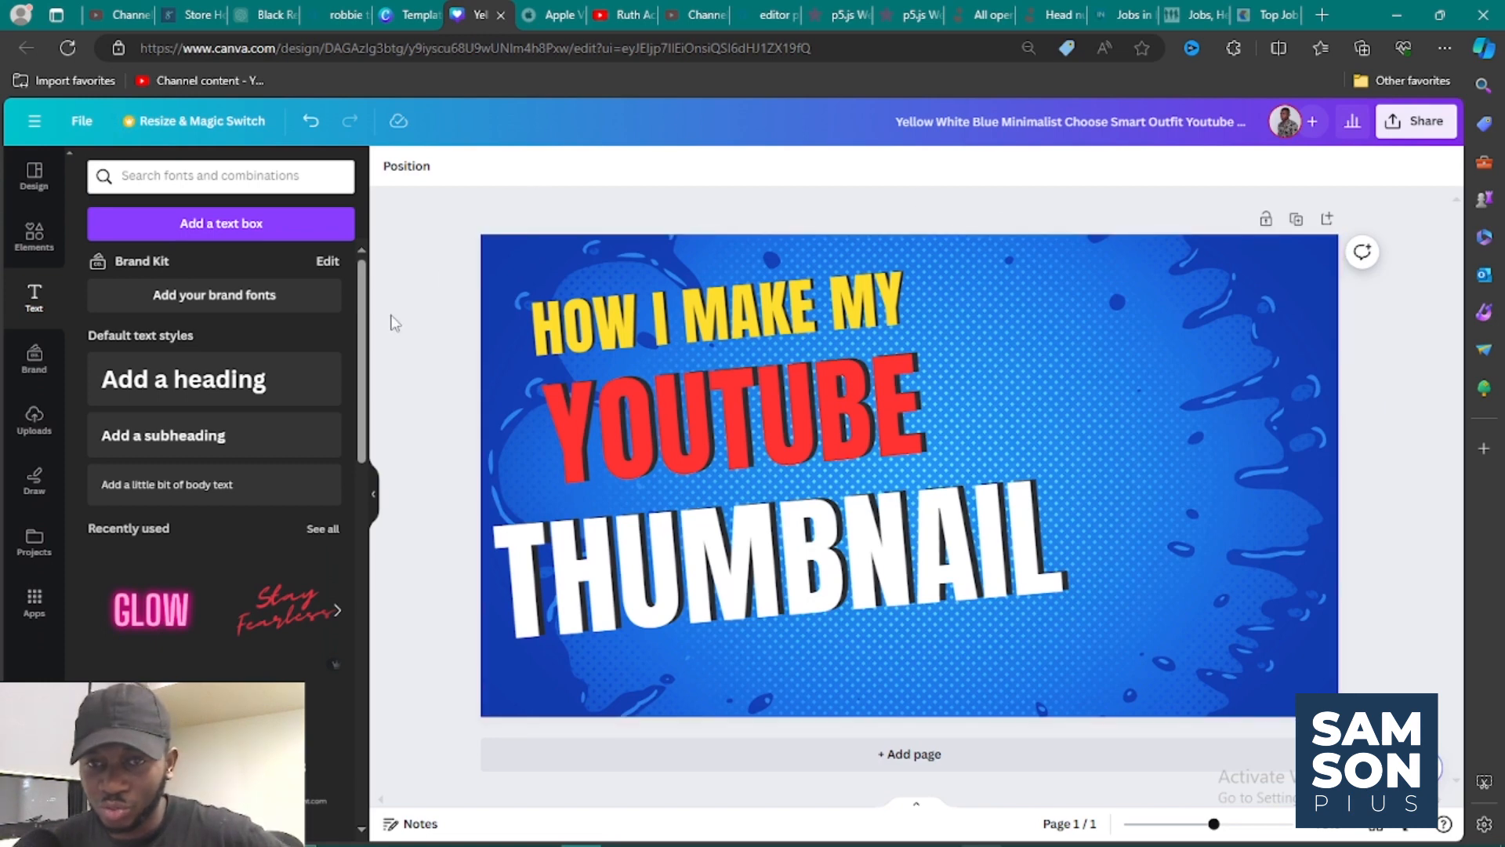
Add the uploaded photo of the man in white with both hands raised and place it on the page's right side.
{"action": "left_click", "coordinate": [44, 431]}
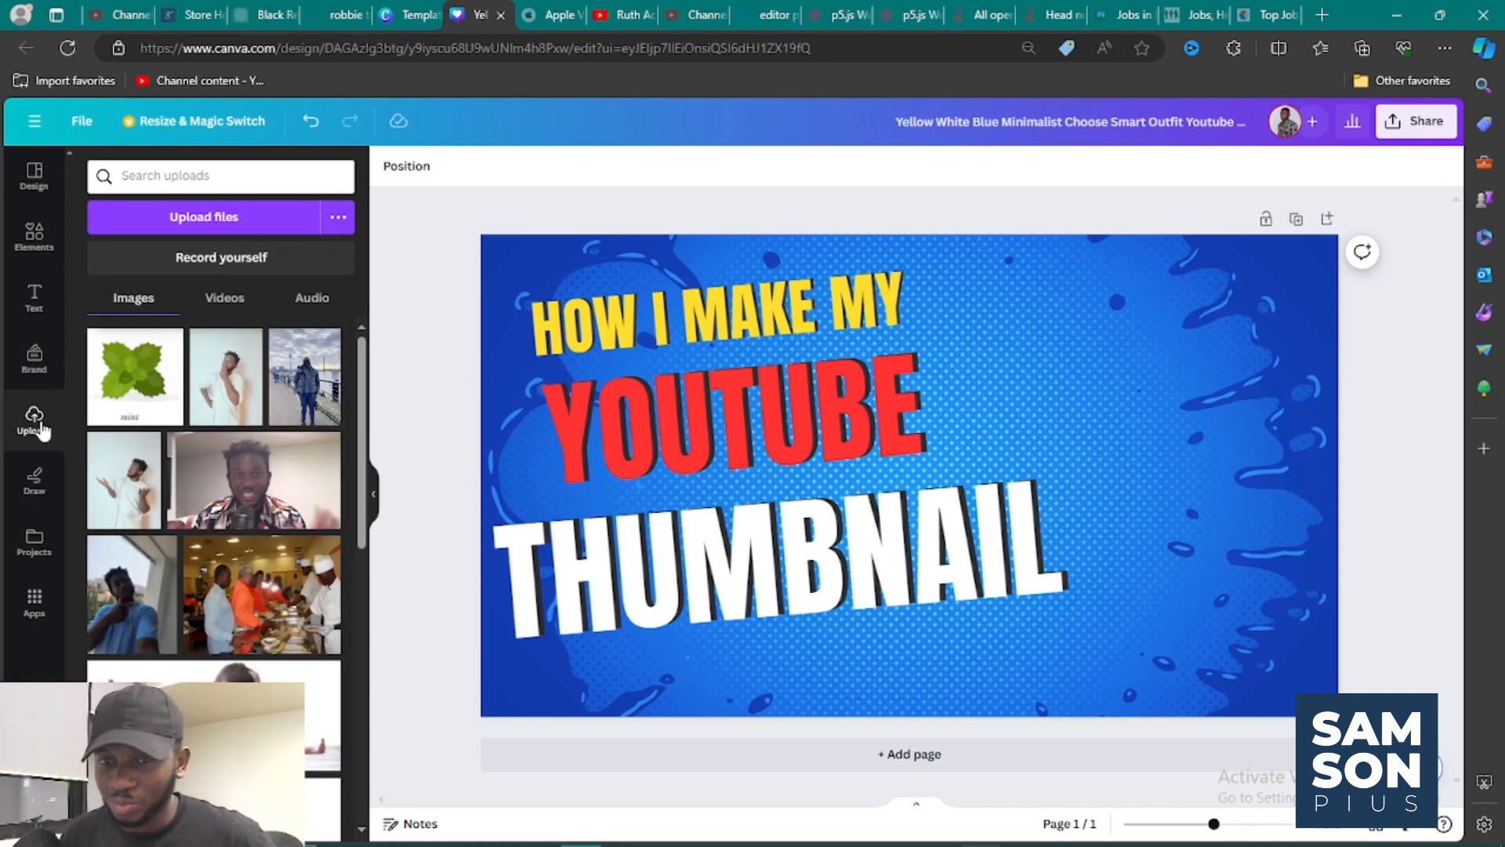
{"action": "left_click", "coordinate": [138, 496]}
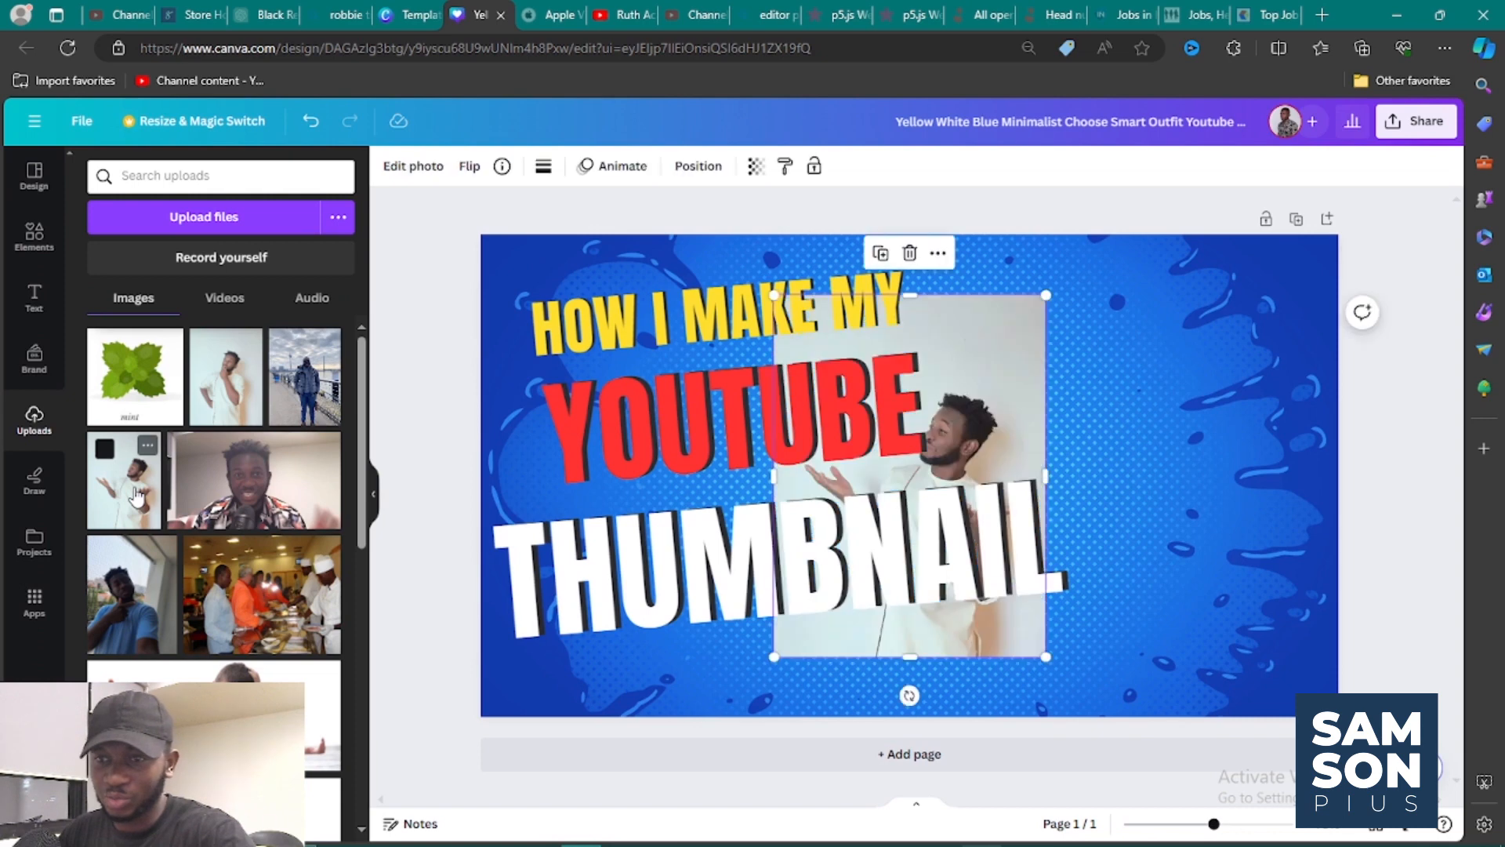
{"action": "left_click_drag", "start_coordinate": [986, 427], "coordinate": [1211, 401]}
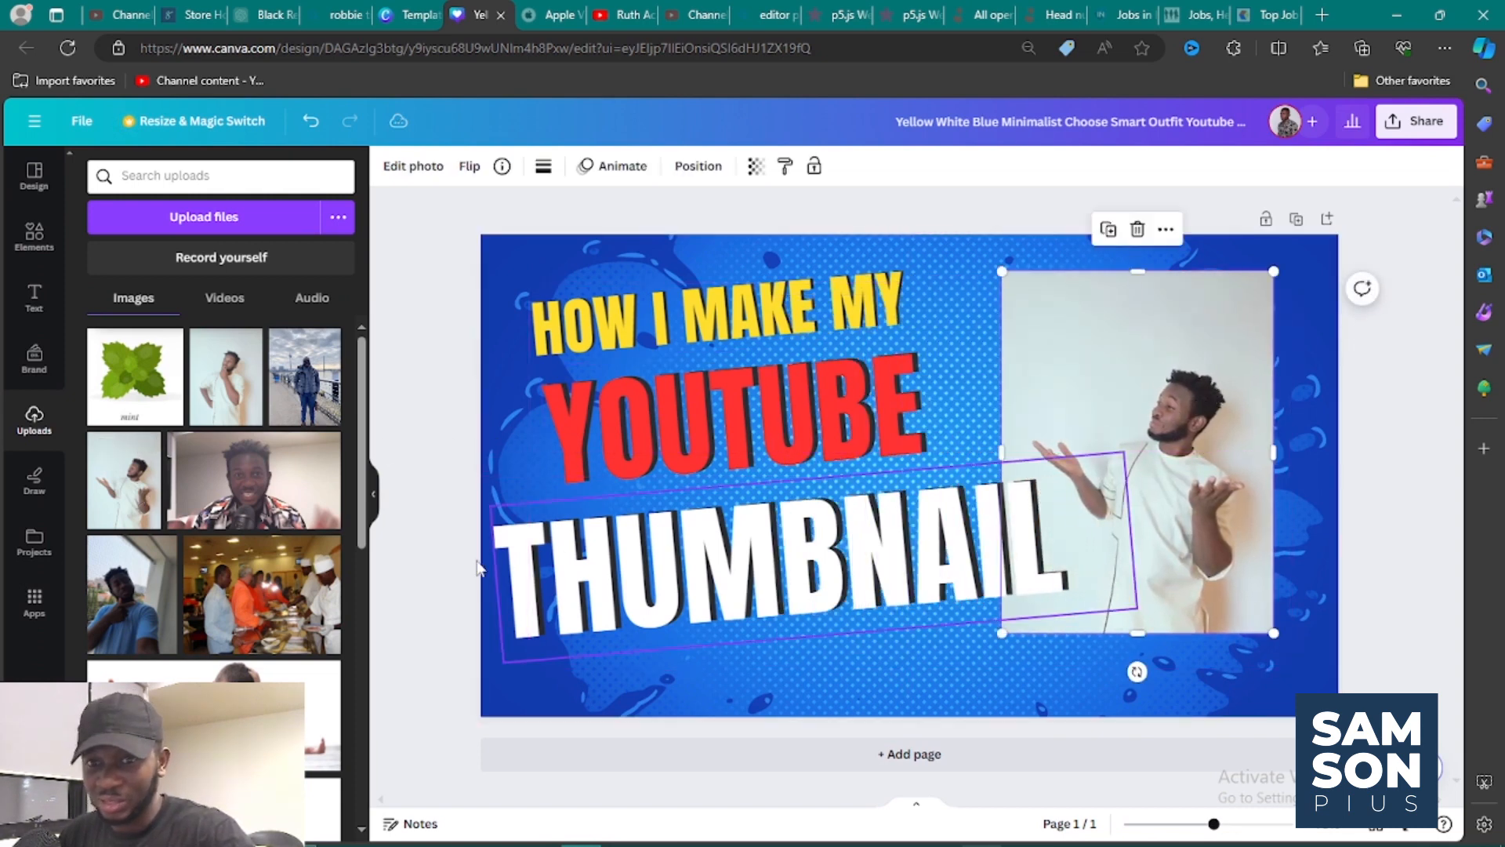
Add the uploaded portrait of the man in the blue sweater and place it at the page's lower left behind the text.
{"action": "scroll", "coordinate": [275, 441], "scroll_direction": "down", "scroll_amount": 2}
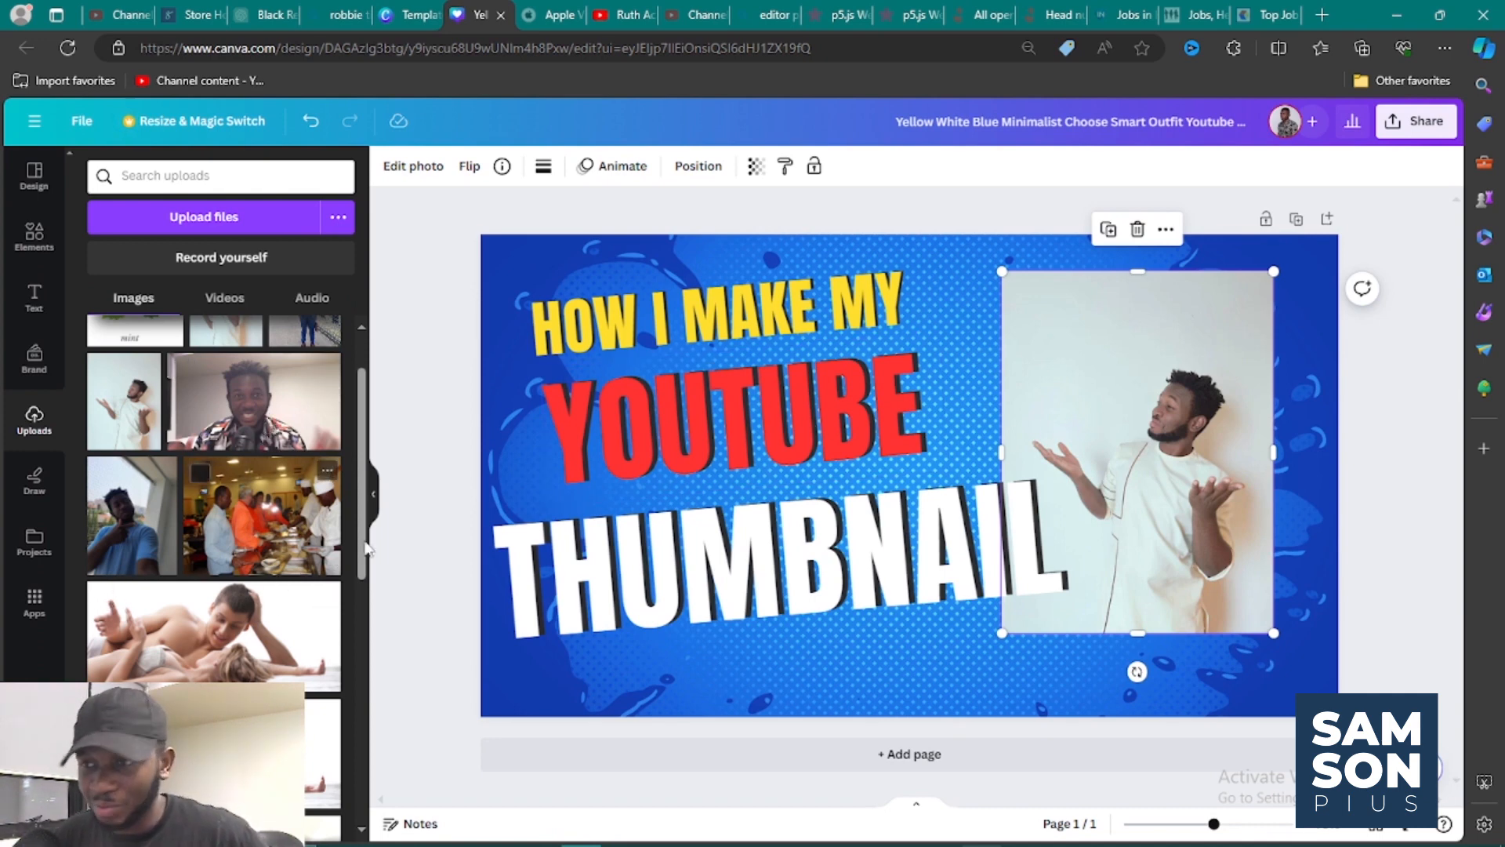
{"action": "scroll", "coordinate": [310, 564], "scroll_direction": "down", "scroll_amount": 3}
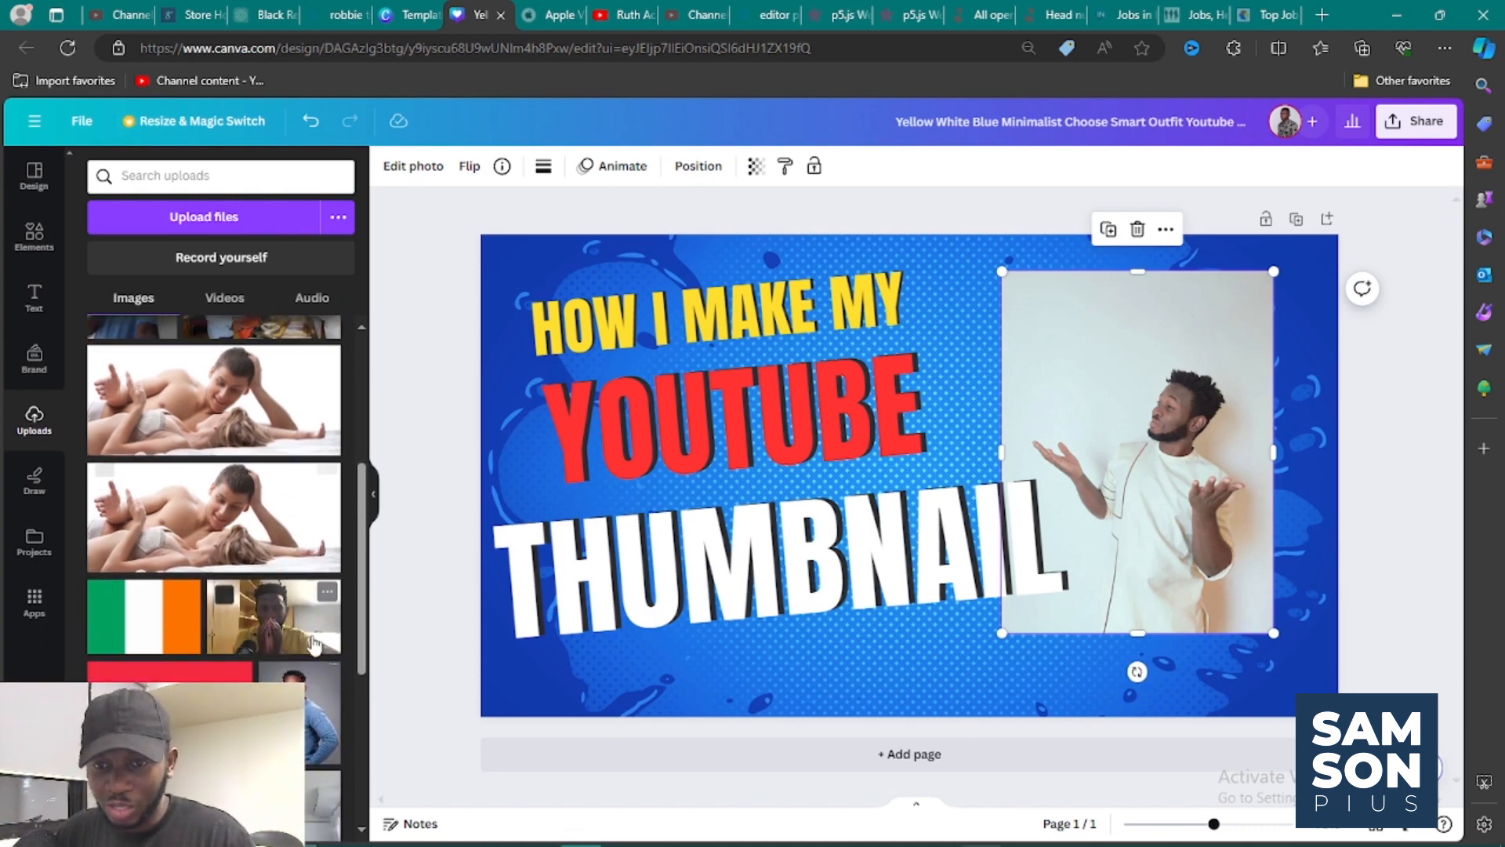
{"action": "left_click", "coordinate": [318, 714]}
{"action": "left_click_drag", "start_coordinate": [957, 378], "coordinate": [696, 513]}
{"action": "left_click", "coordinate": [1250, 436]}
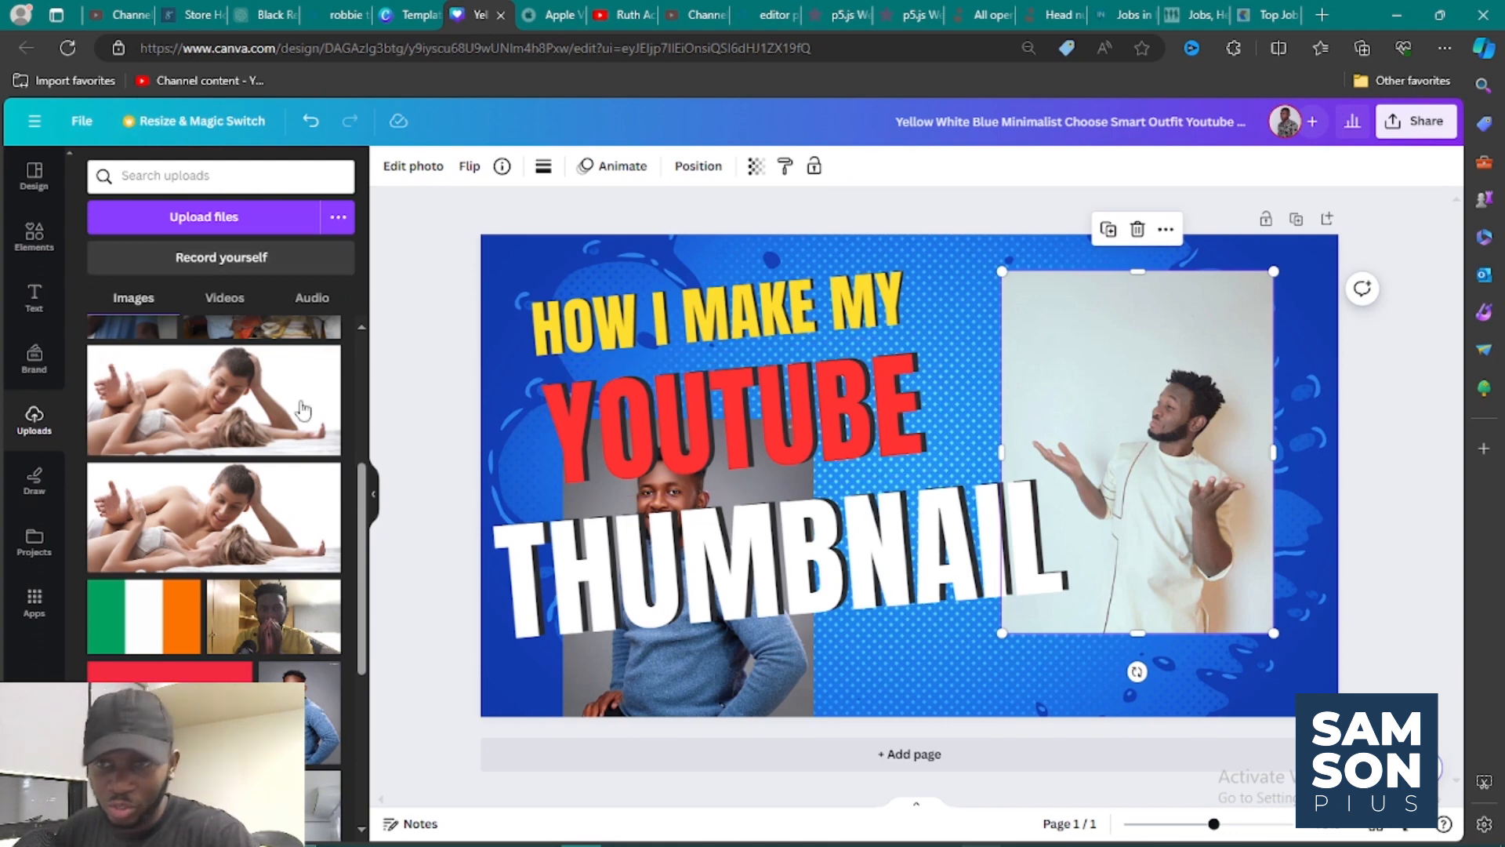
Look through the uploaded images and the computer's files for other photos suitable for the thumbnail.
{"action": "scroll", "coordinate": [241, 452], "scroll_direction": "up", "scroll_amount": 2}
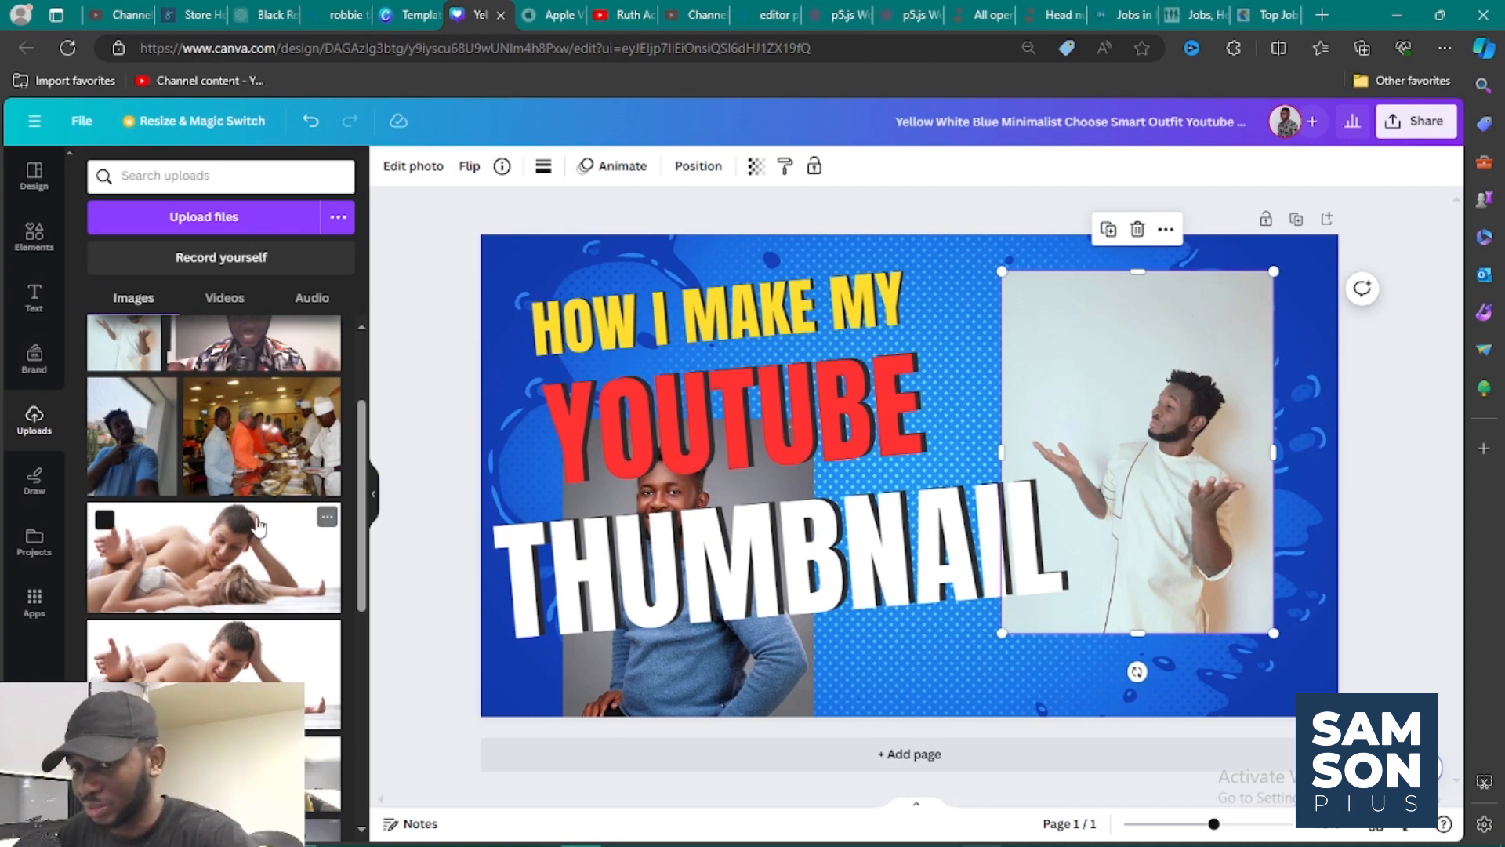
{"action": "scroll", "coordinate": [267, 521], "scroll_direction": "up", "scroll_amount": 2}
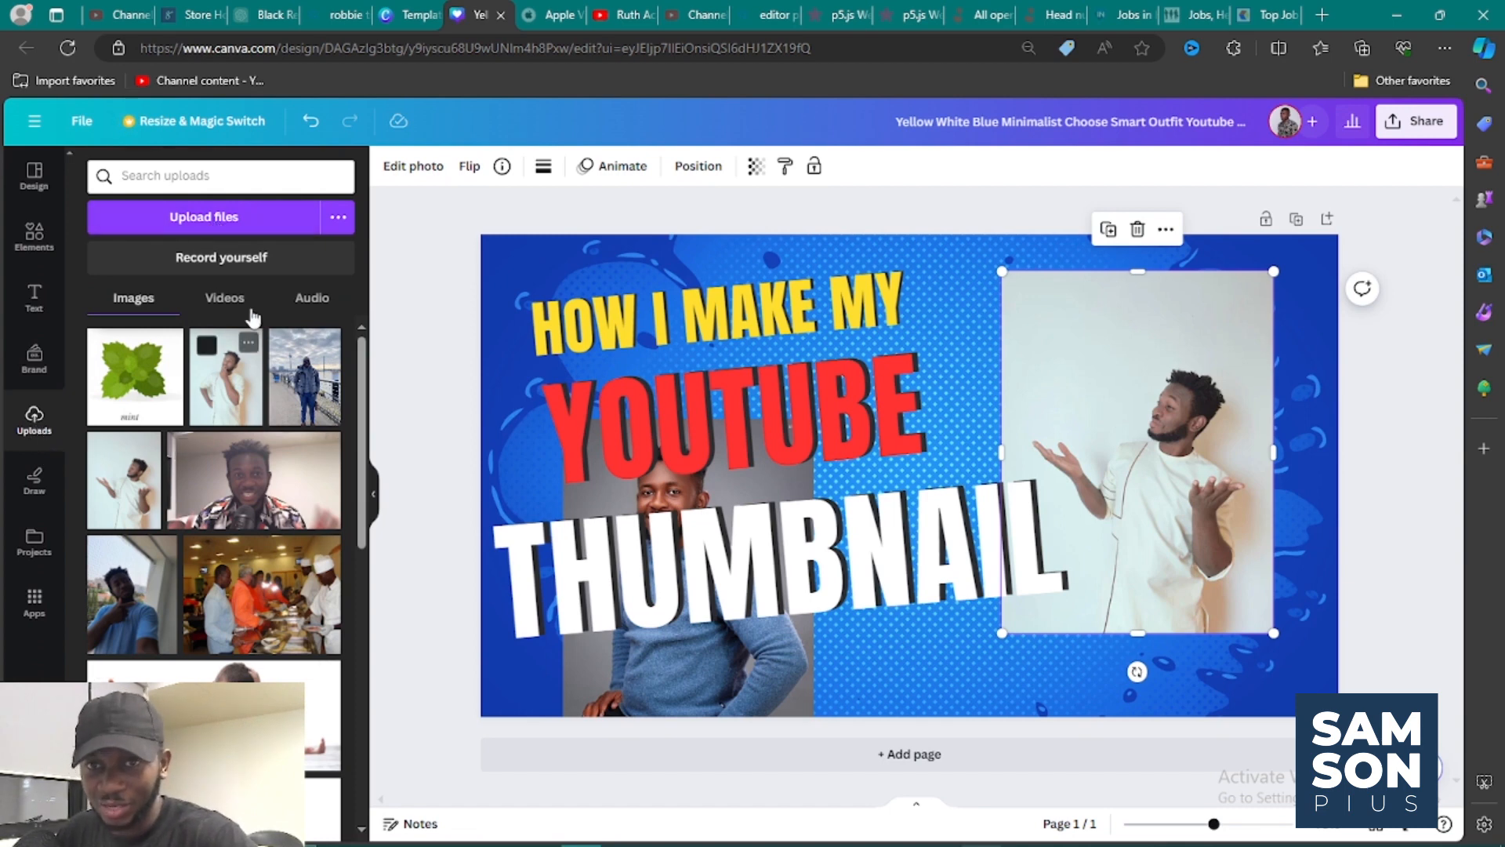
{"action": "left_click", "coordinate": [259, 226]}
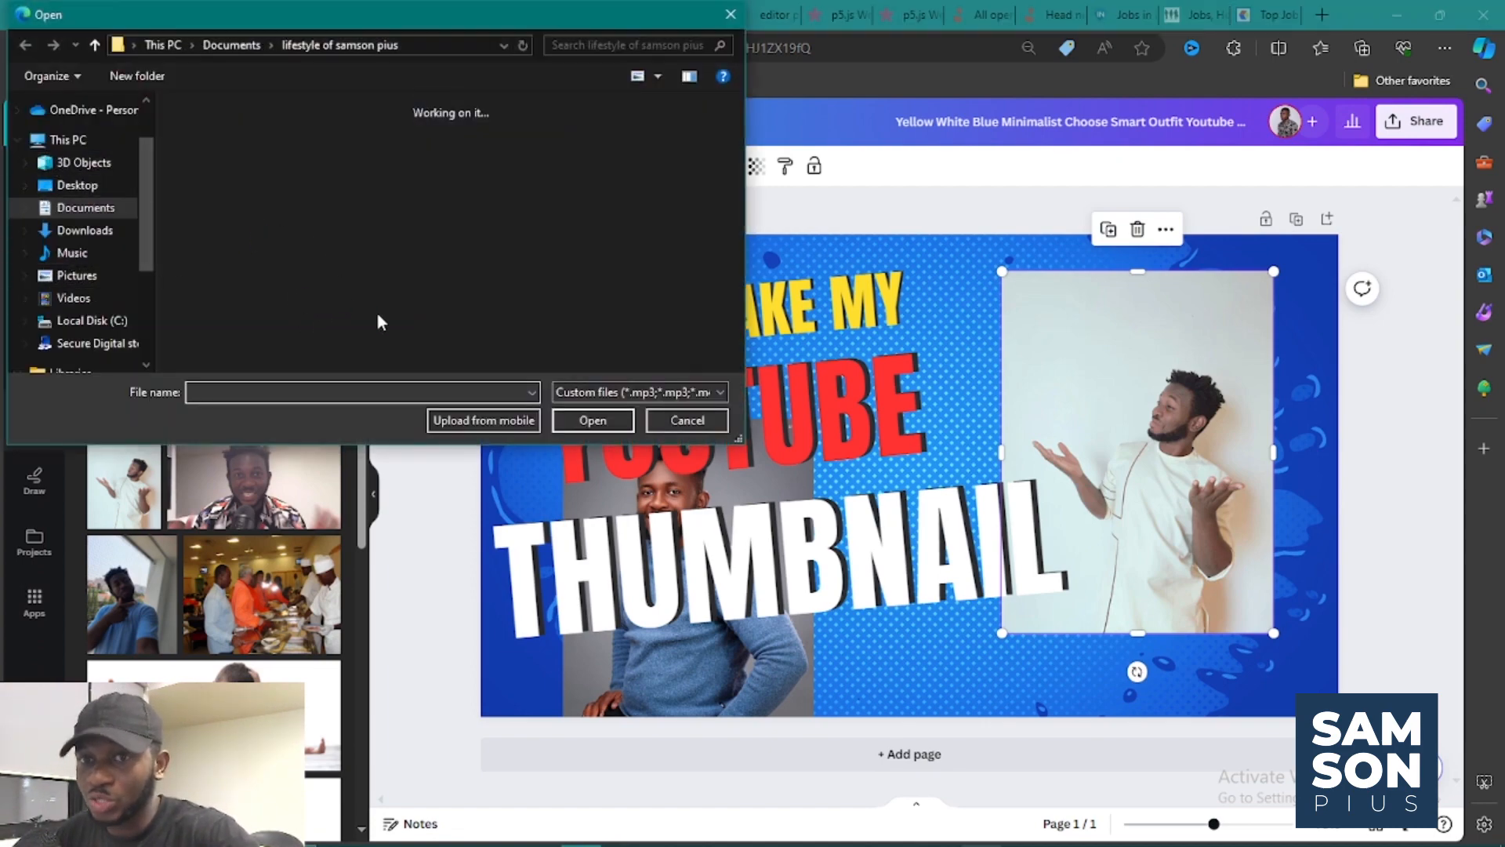
{"action": "left_click", "coordinate": [688, 420]}
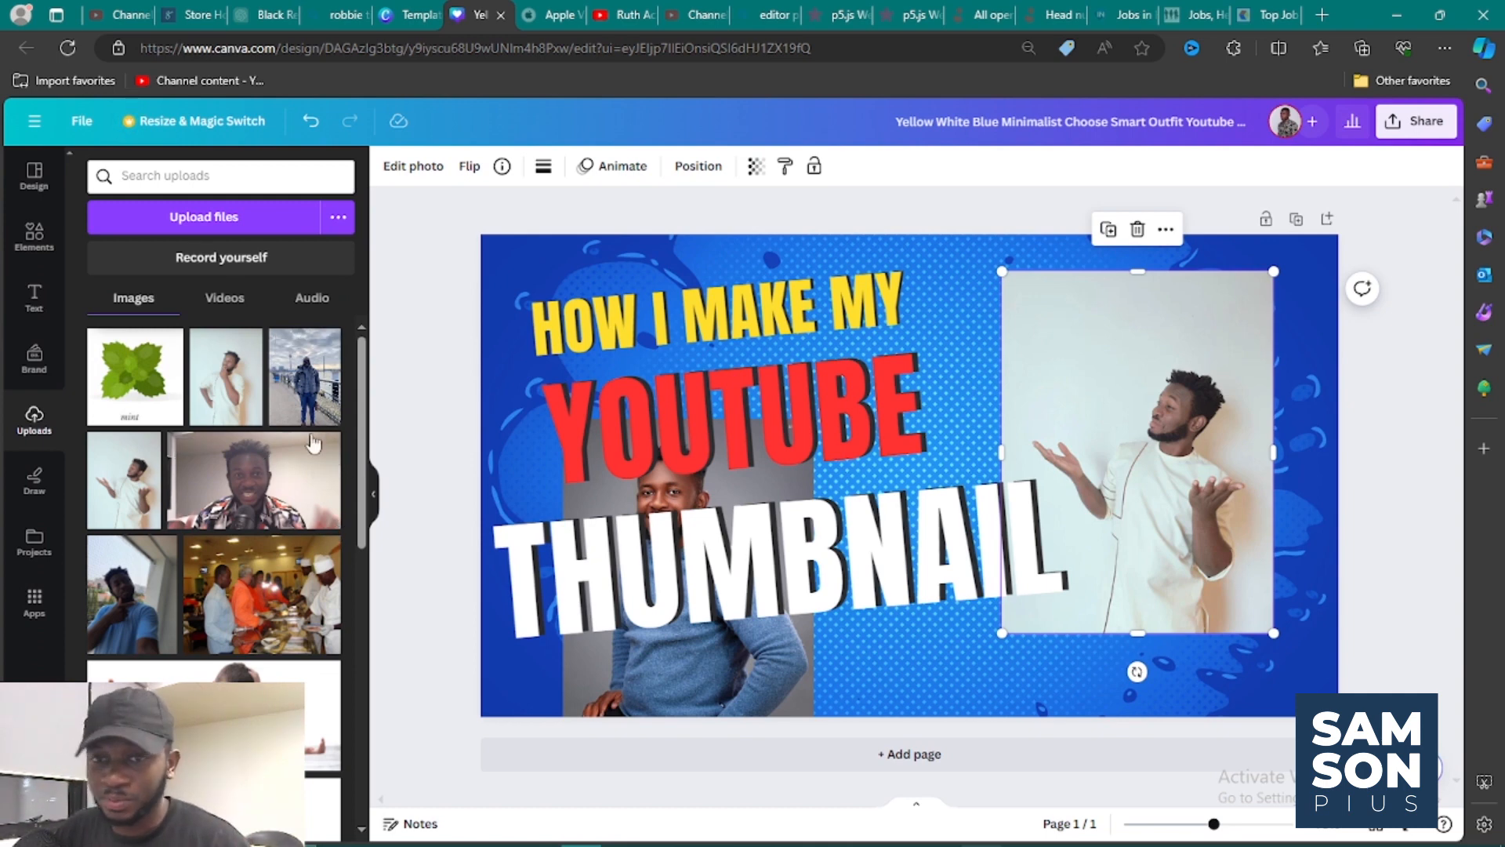
{"action": "scroll", "coordinate": [345, 451], "scroll_direction": "down", "scroll_amount": 4}
{"action": "scroll", "coordinate": [214, 502], "scroll_direction": "down", "scroll_amount": 10}
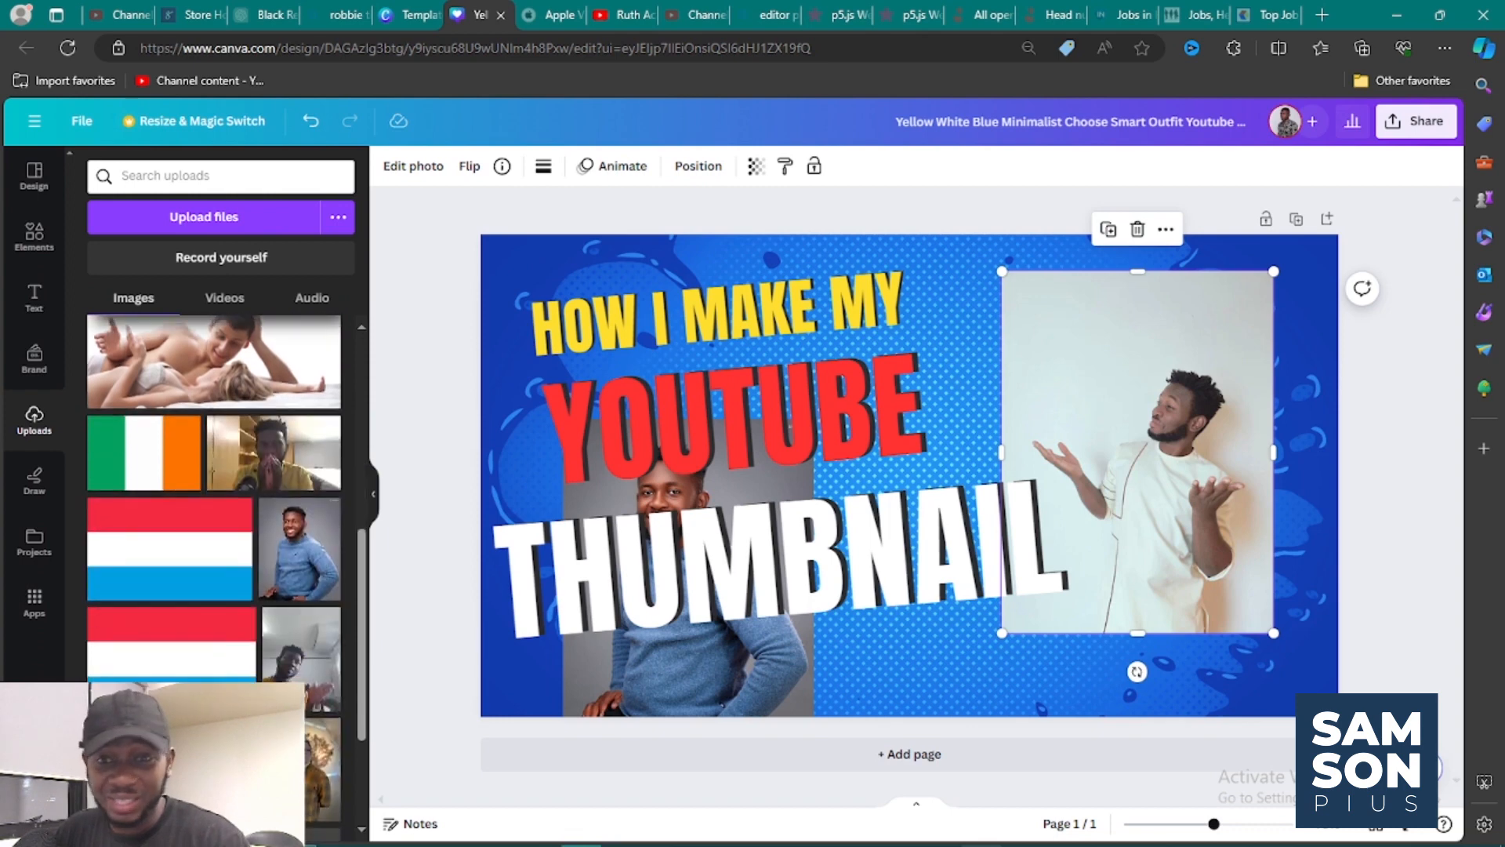
{"action": "scroll", "coordinate": [214, 502], "scroll_direction": "down", "scroll_amount": 2}
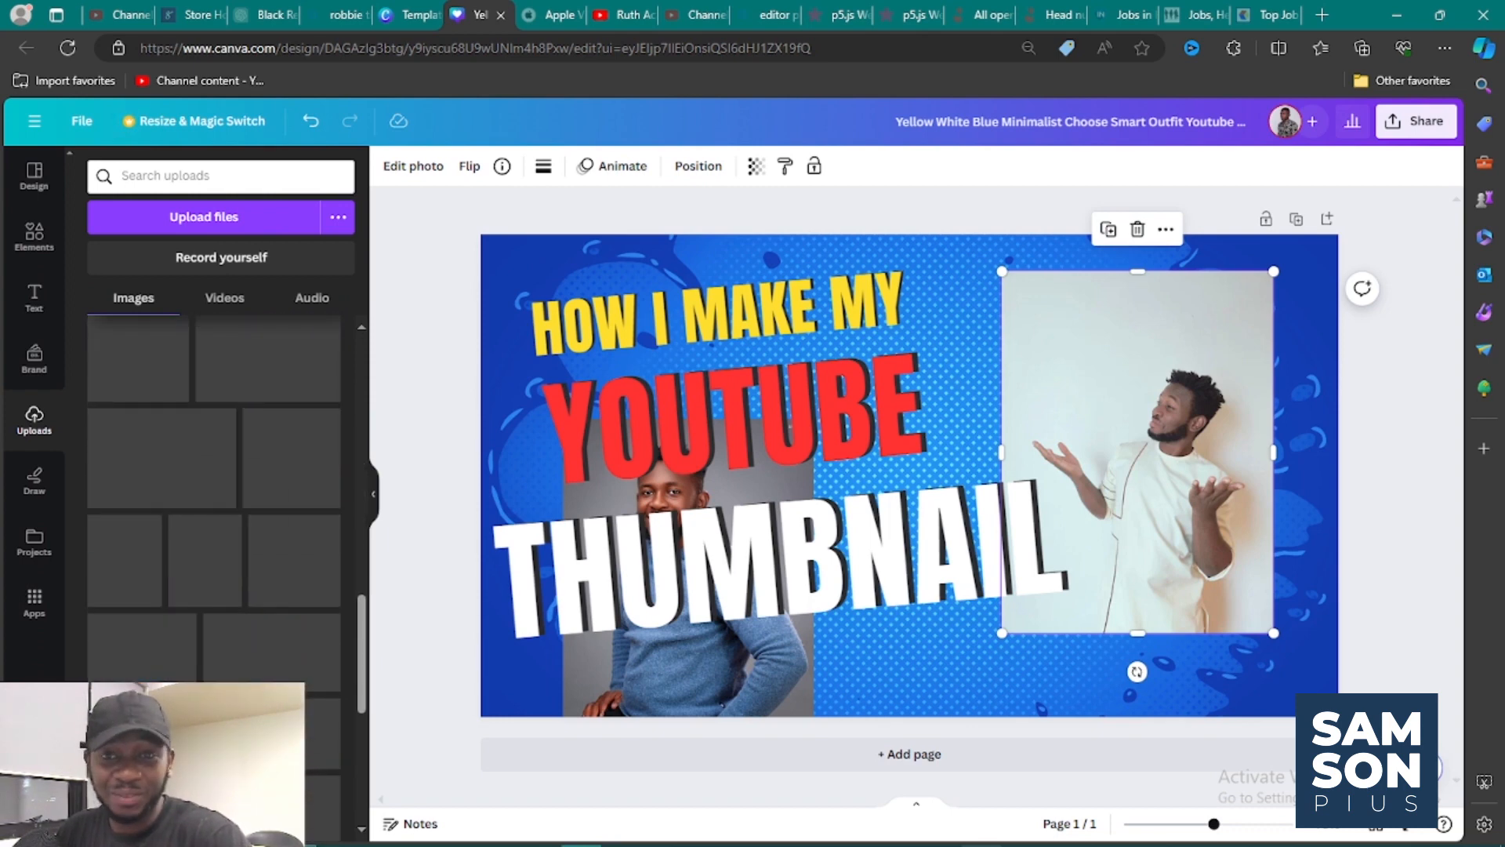
{"action": "scroll", "coordinate": [214, 502], "scroll_direction": "down", "scroll_amount": 3}
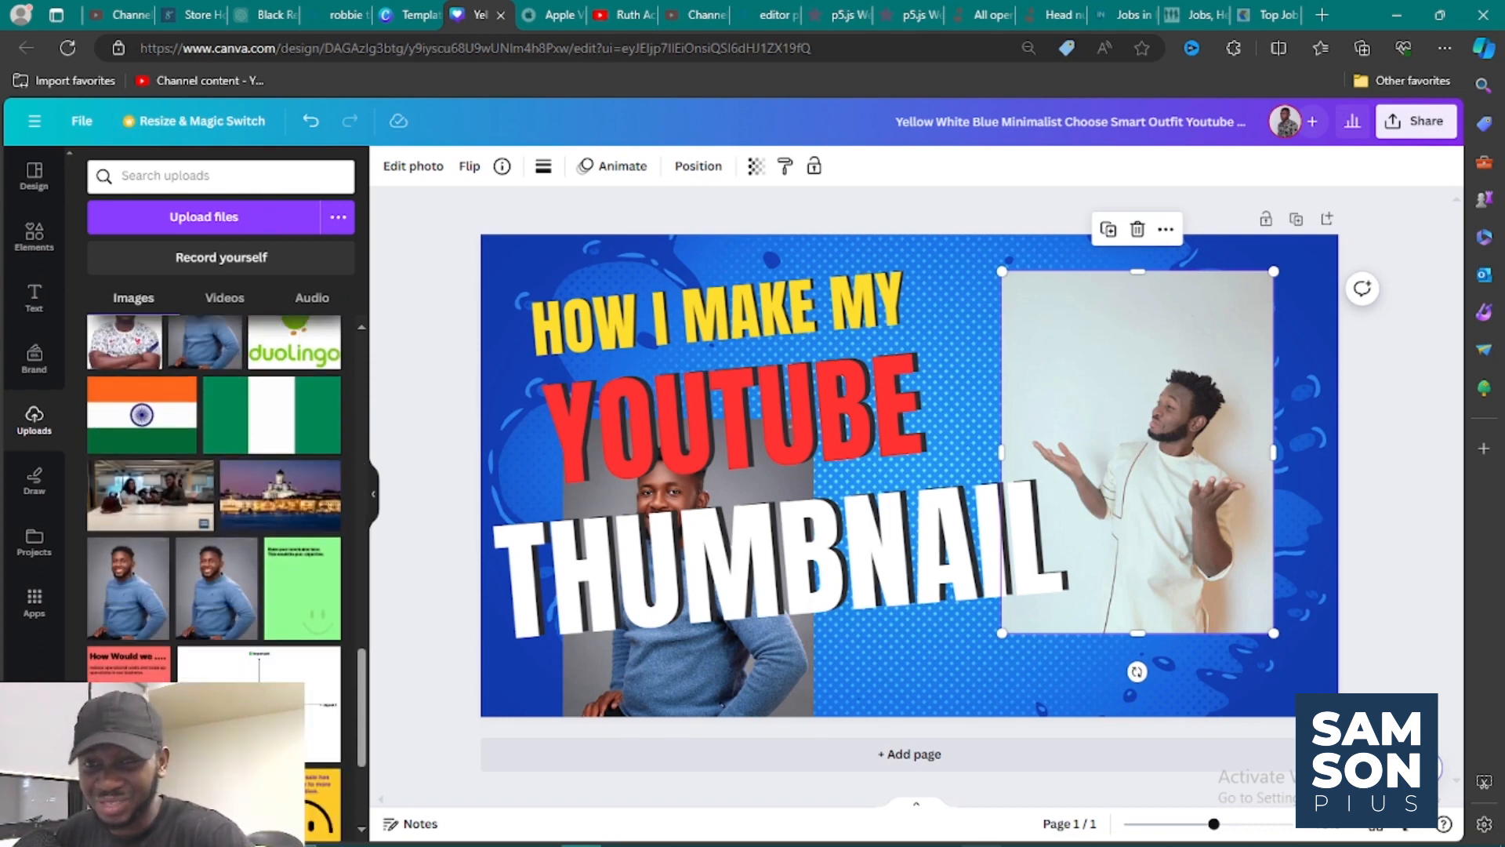
{"action": "scroll", "coordinate": [215, 502], "scroll_direction": "down", "scroll_amount": 8}
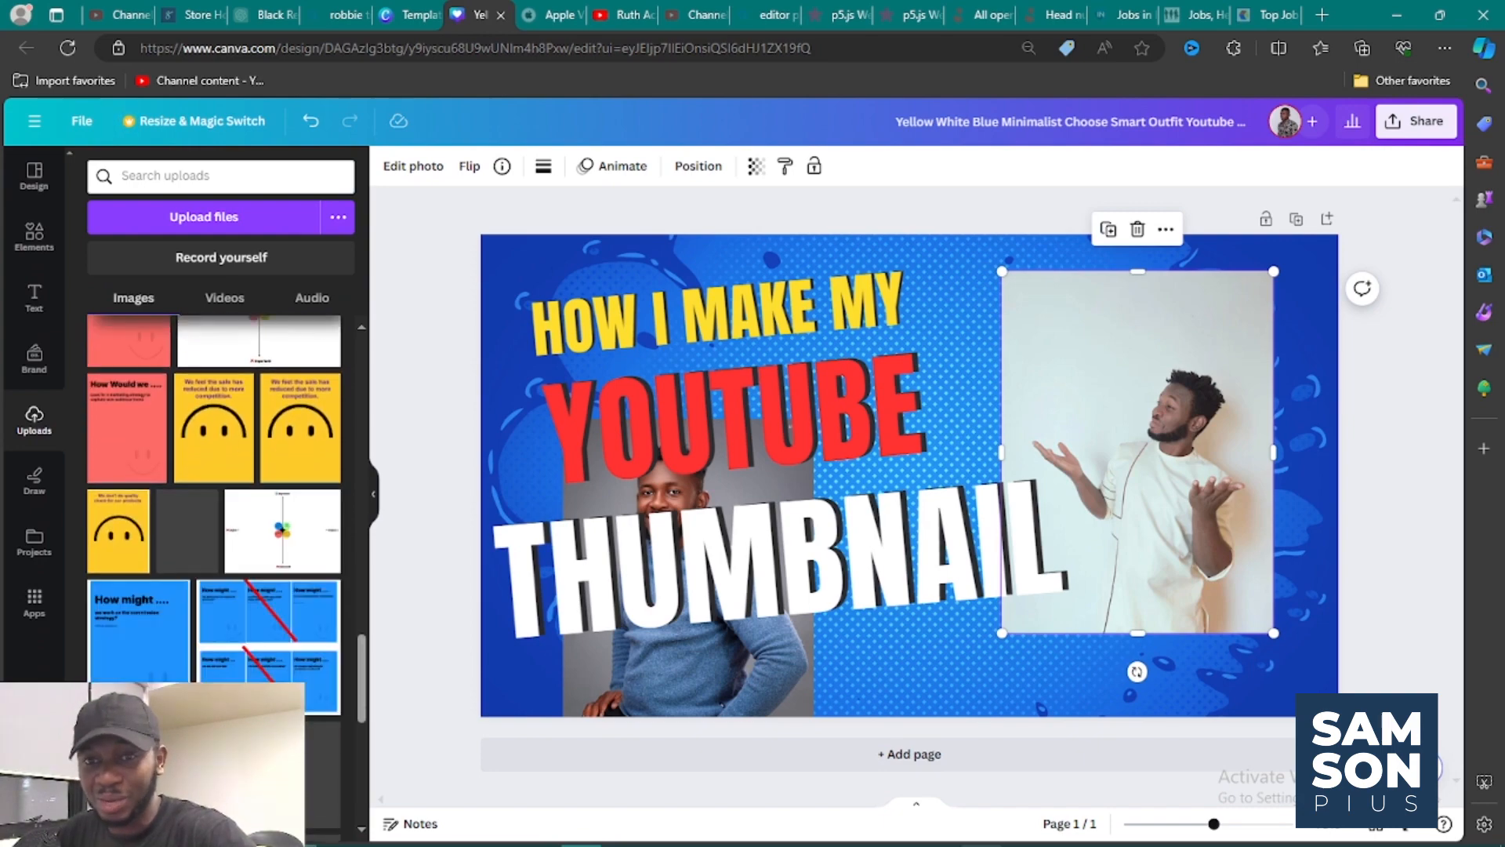
{"action": "scroll", "coordinate": [214, 502], "scroll_direction": "up", "scroll_amount": 6}
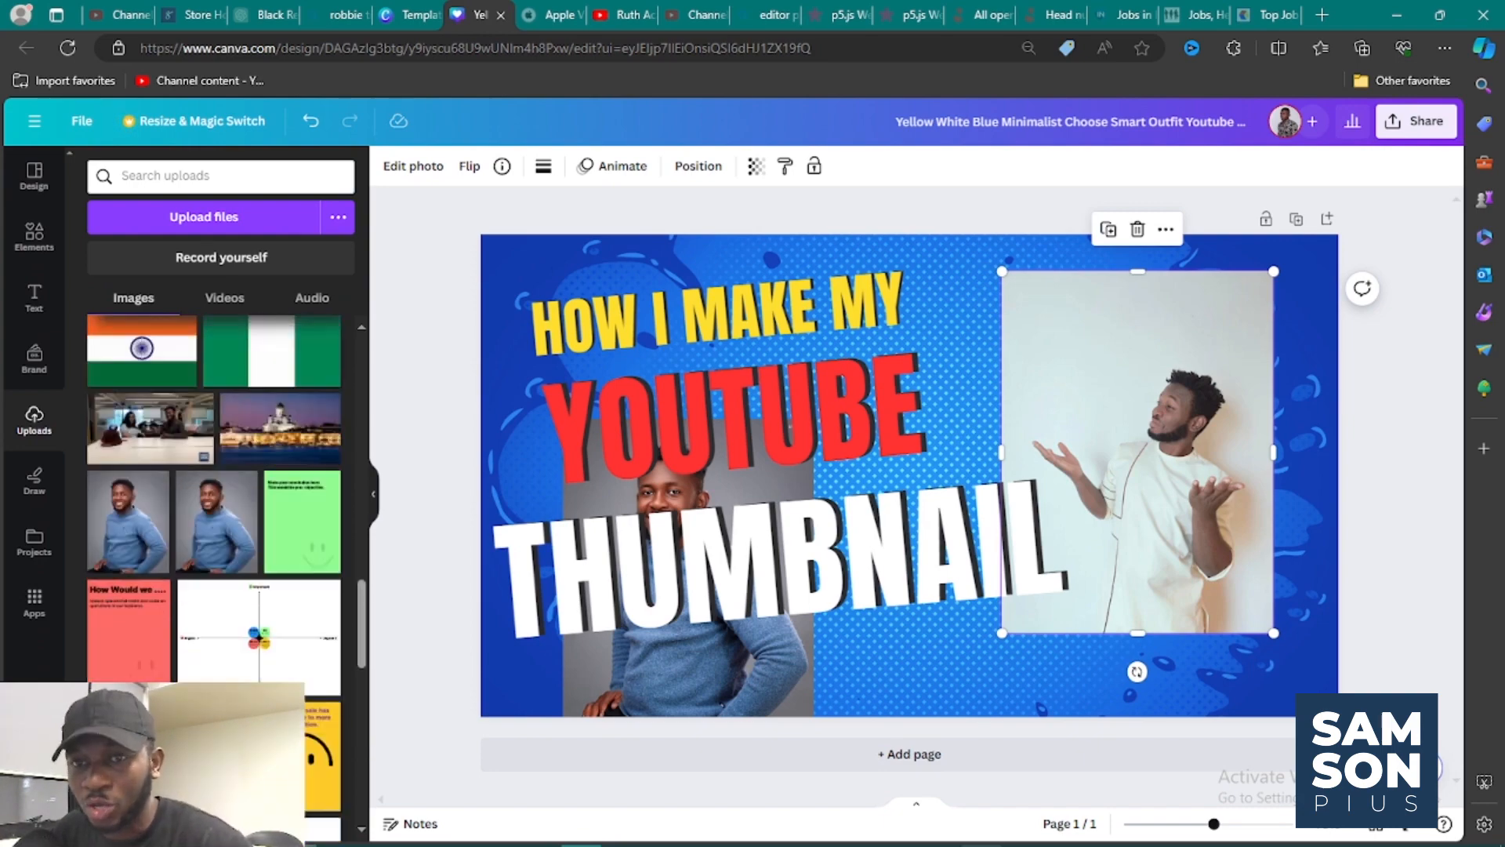
{"action": "scroll", "coordinate": [214, 502], "scroll_direction": "up", "scroll_amount": 8}
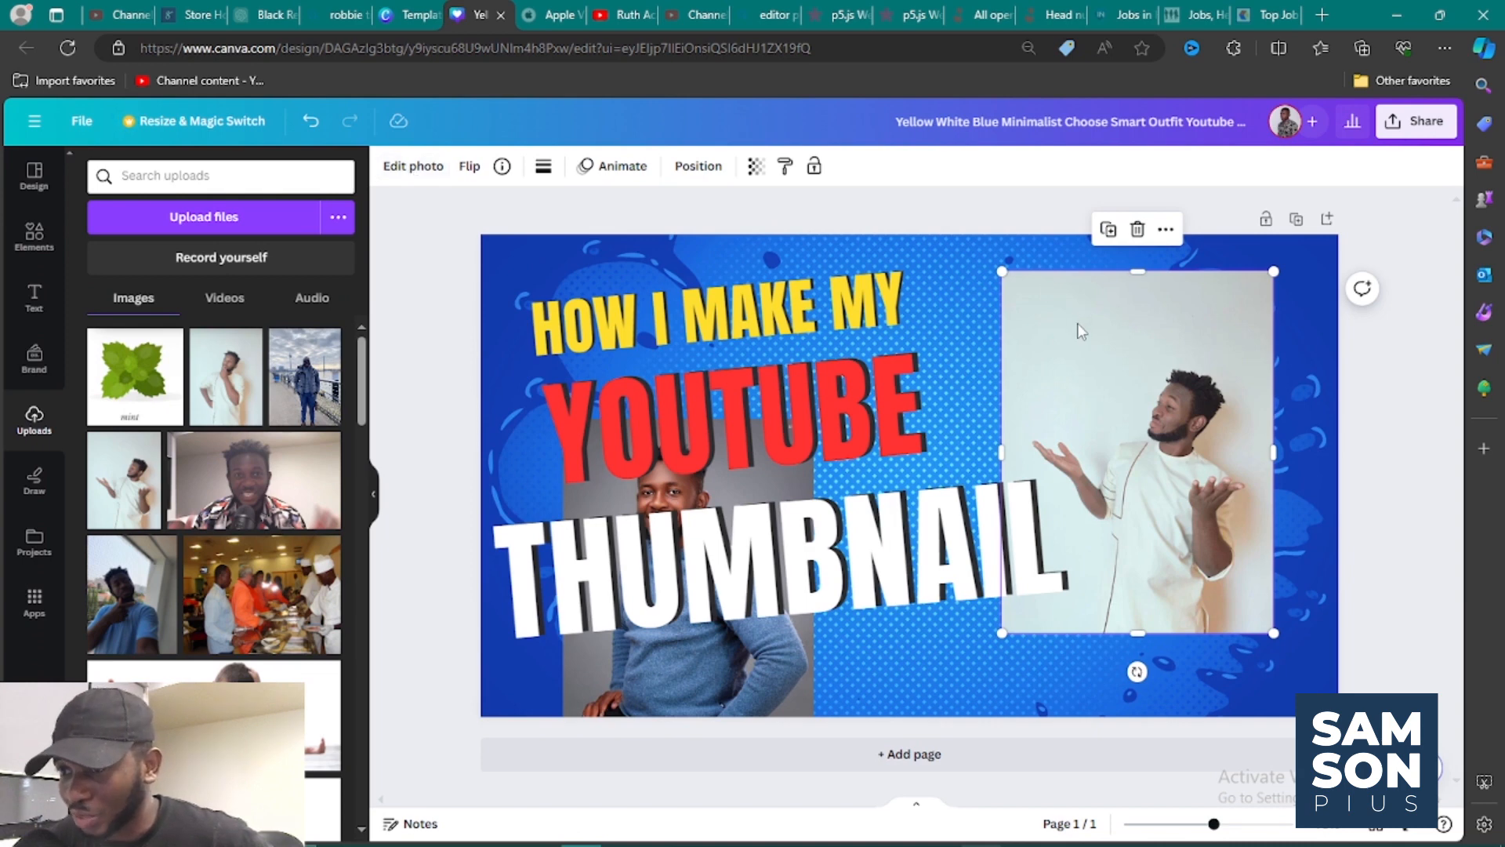
Remove the background from the photo of the man in white and enlarge the cutout to fill the page's right side.
{"action": "left_click", "coordinate": [428, 174]}
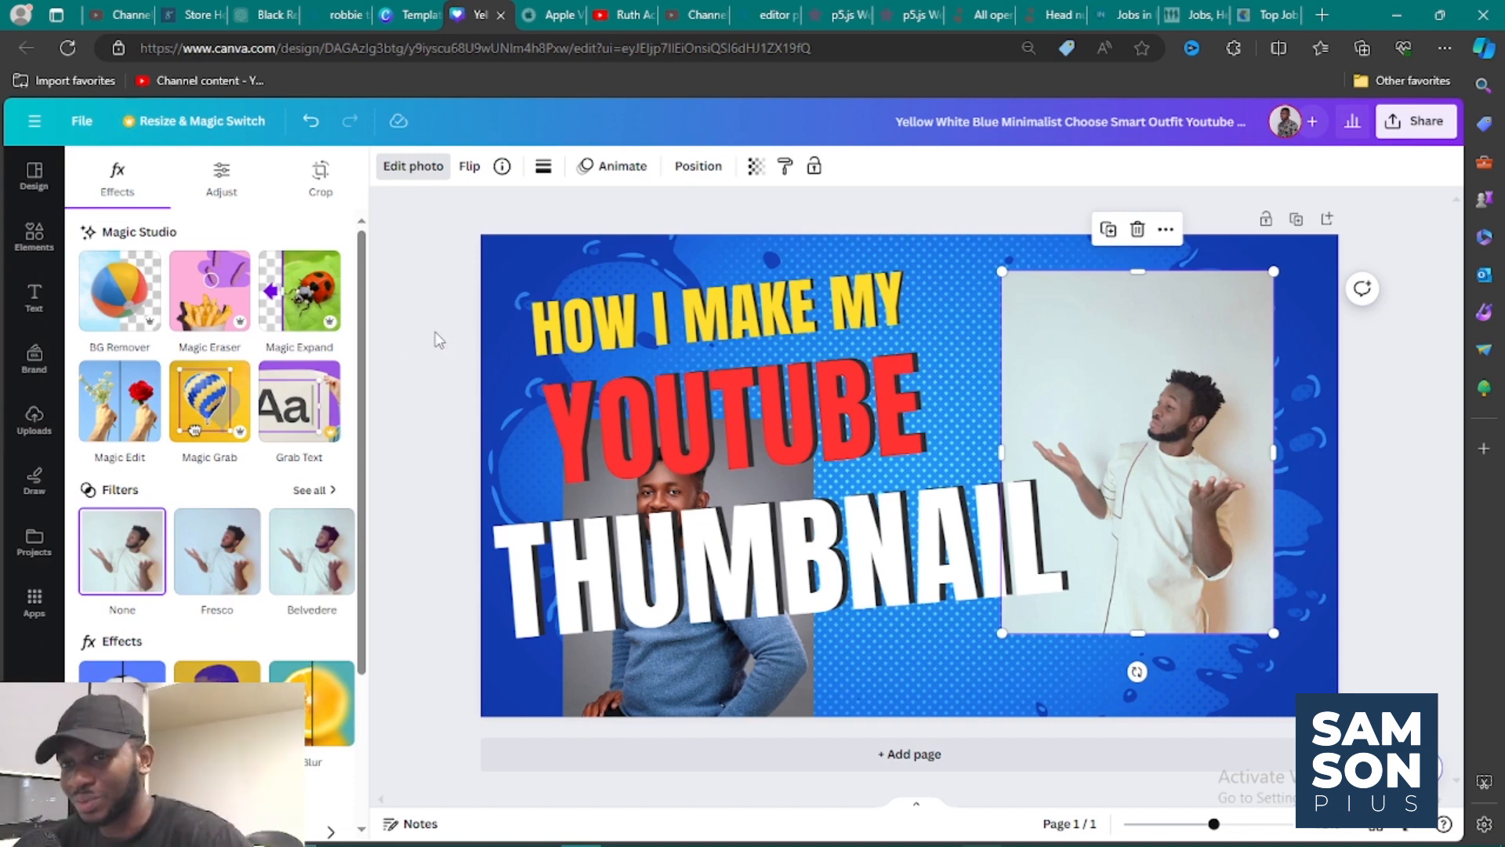
{"action": "left_click", "coordinate": [127, 313]}
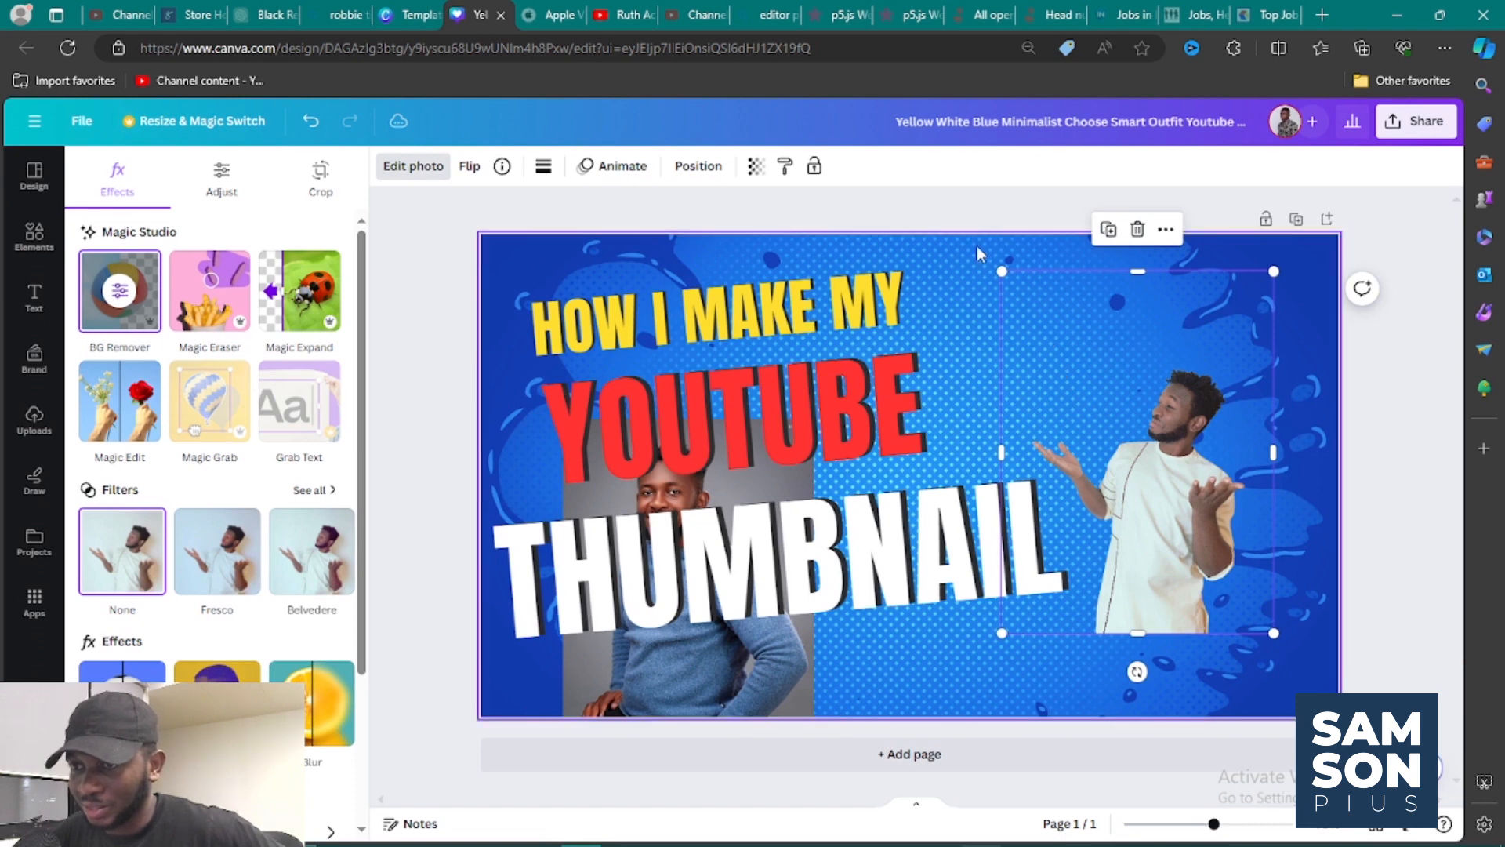
{"action": "left_click_drag", "start_coordinate": [1002, 274], "coordinate": [878, 133]}
{"action": "left_click_drag", "start_coordinate": [1267, 630], "coordinate": [1363, 688]}
{"action": "mouse_move", "coordinate": [1254, 635]}
{"action": "left_mouse_down"}
{"action": "mouse_move", "coordinate": [1217, 578]}
{"action": "mouse_move", "coordinate": [1242, 610]}
{"action": "left_mouse_up"}
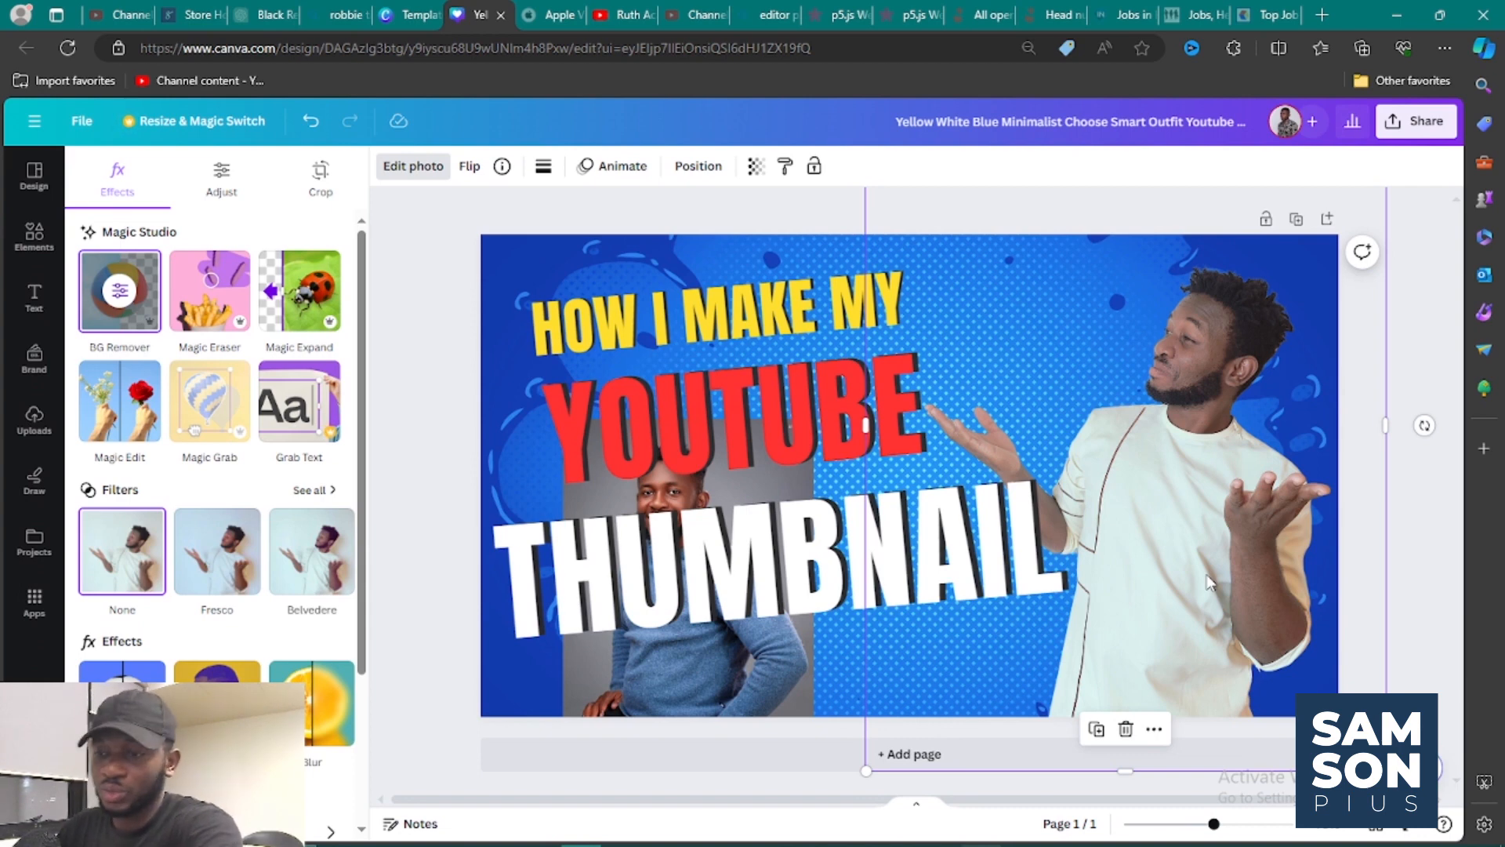
Delete the cutout of the man in white, then move the blue-sweater portrait to the page's right side and enlarge it.
{"action": "key", "text": "Delete"}
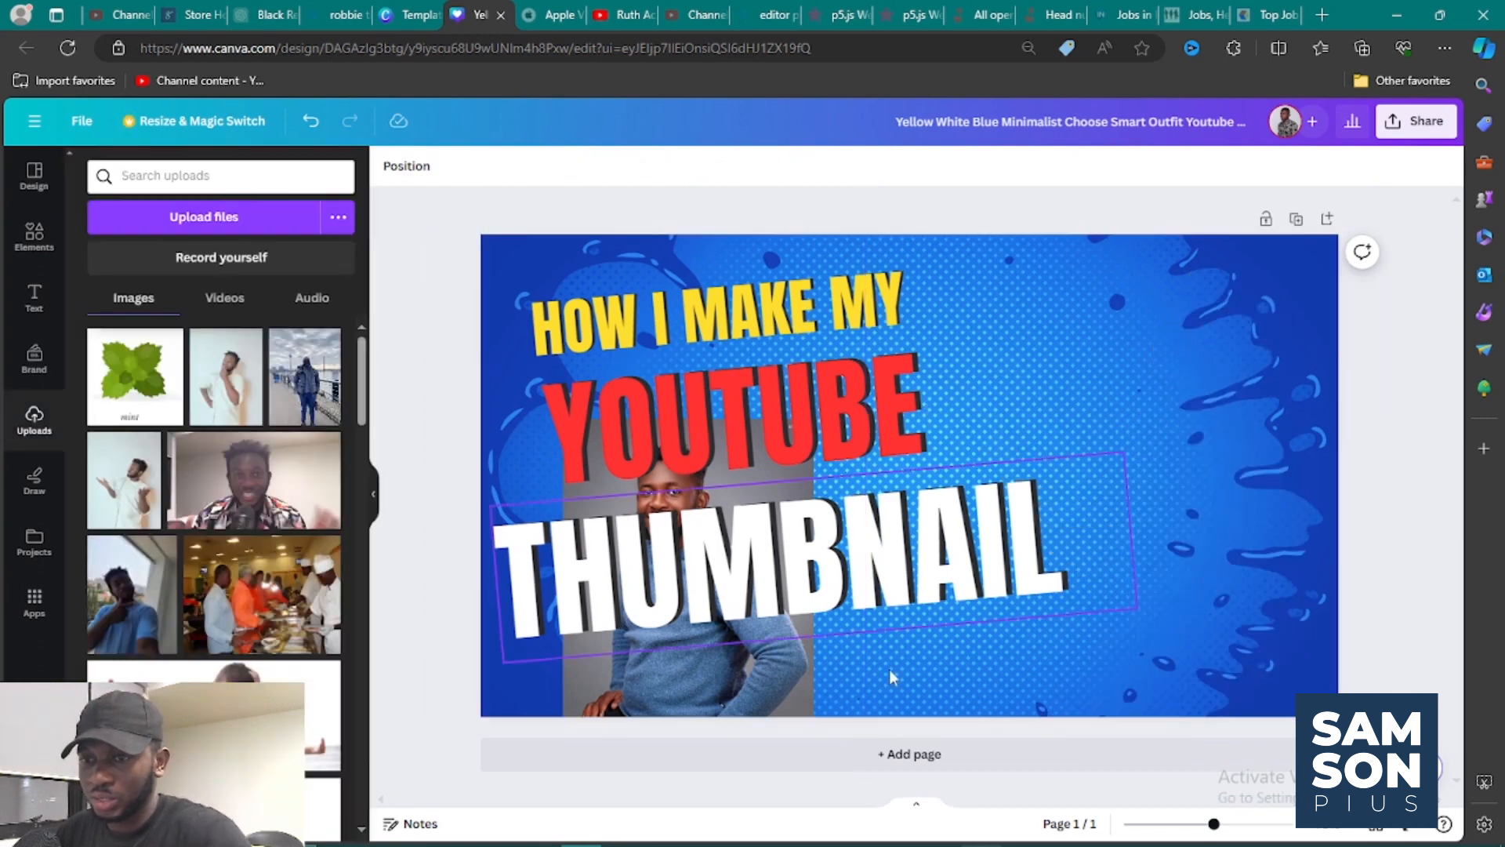
{"action": "left_click_drag", "start_coordinate": [809, 669], "coordinate": [1310, 577]}
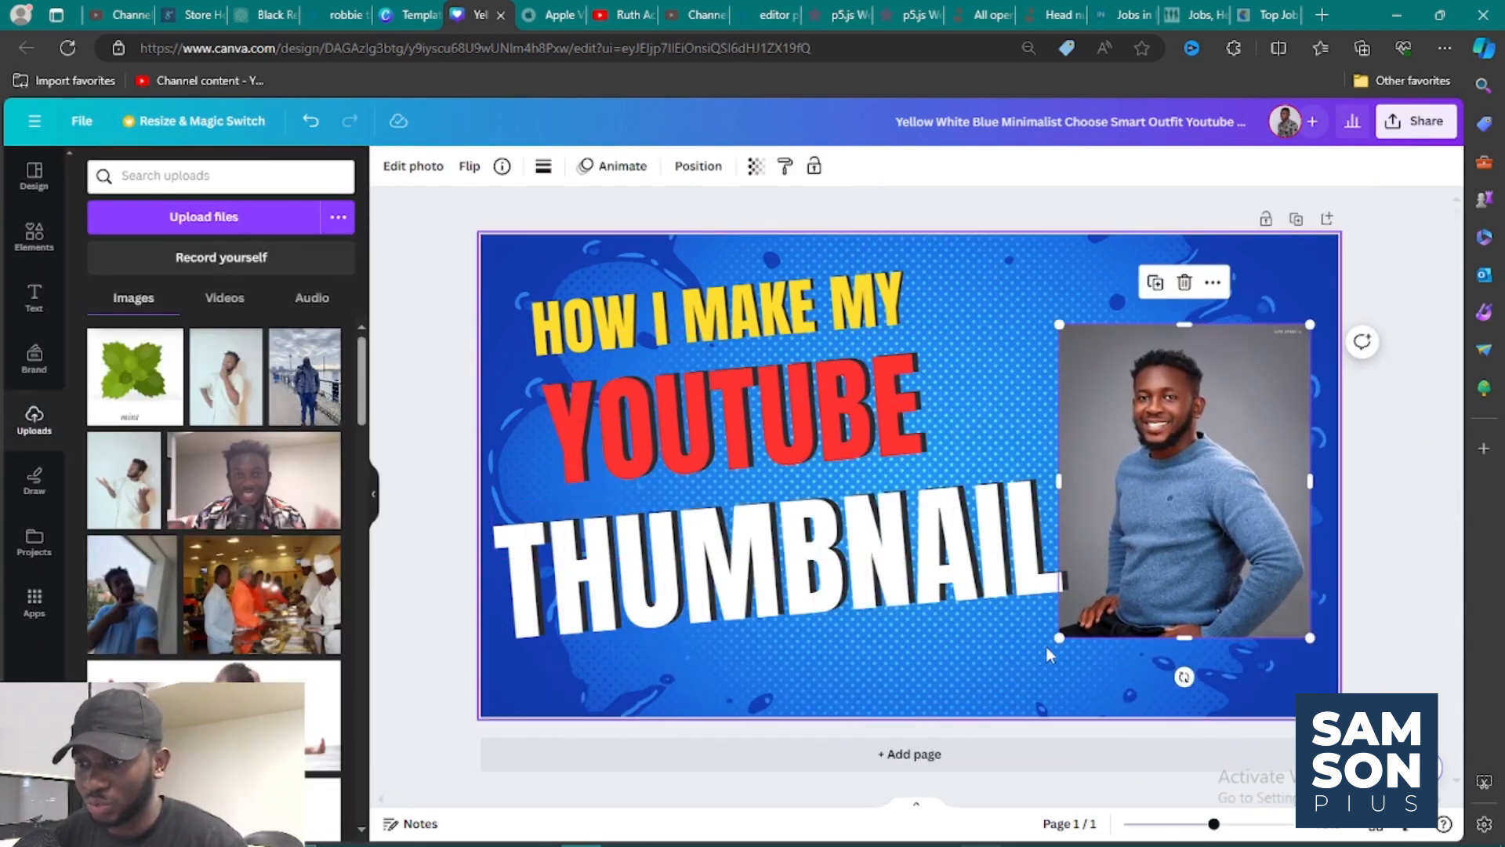
{"action": "left_click_drag", "start_coordinate": [1059, 638], "coordinate": [979, 735]}
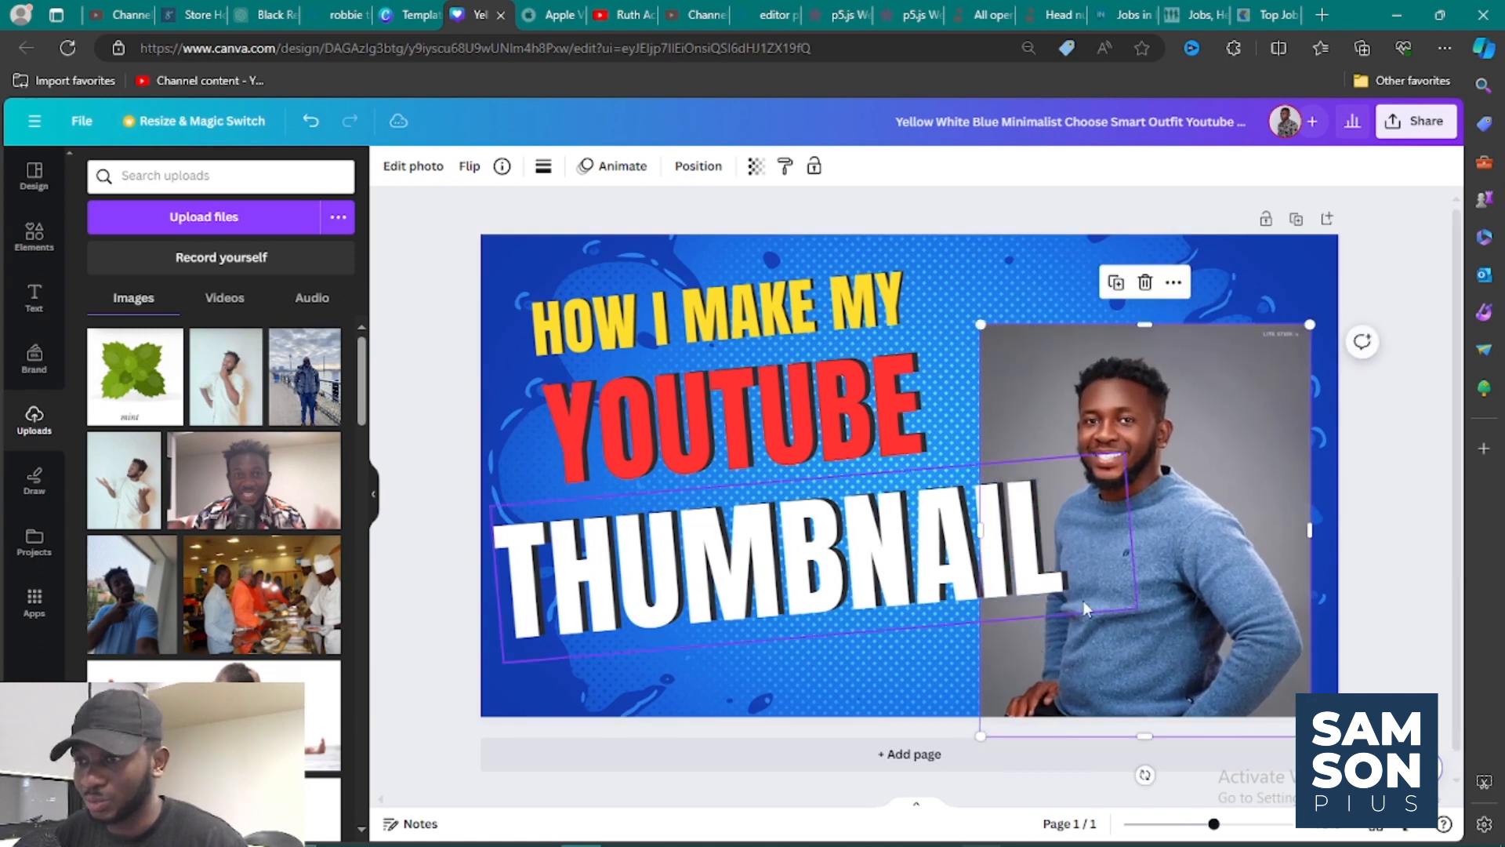
{"action": "left_click_drag", "start_coordinate": [1181, 584], "coordinate": [1192, 525]}
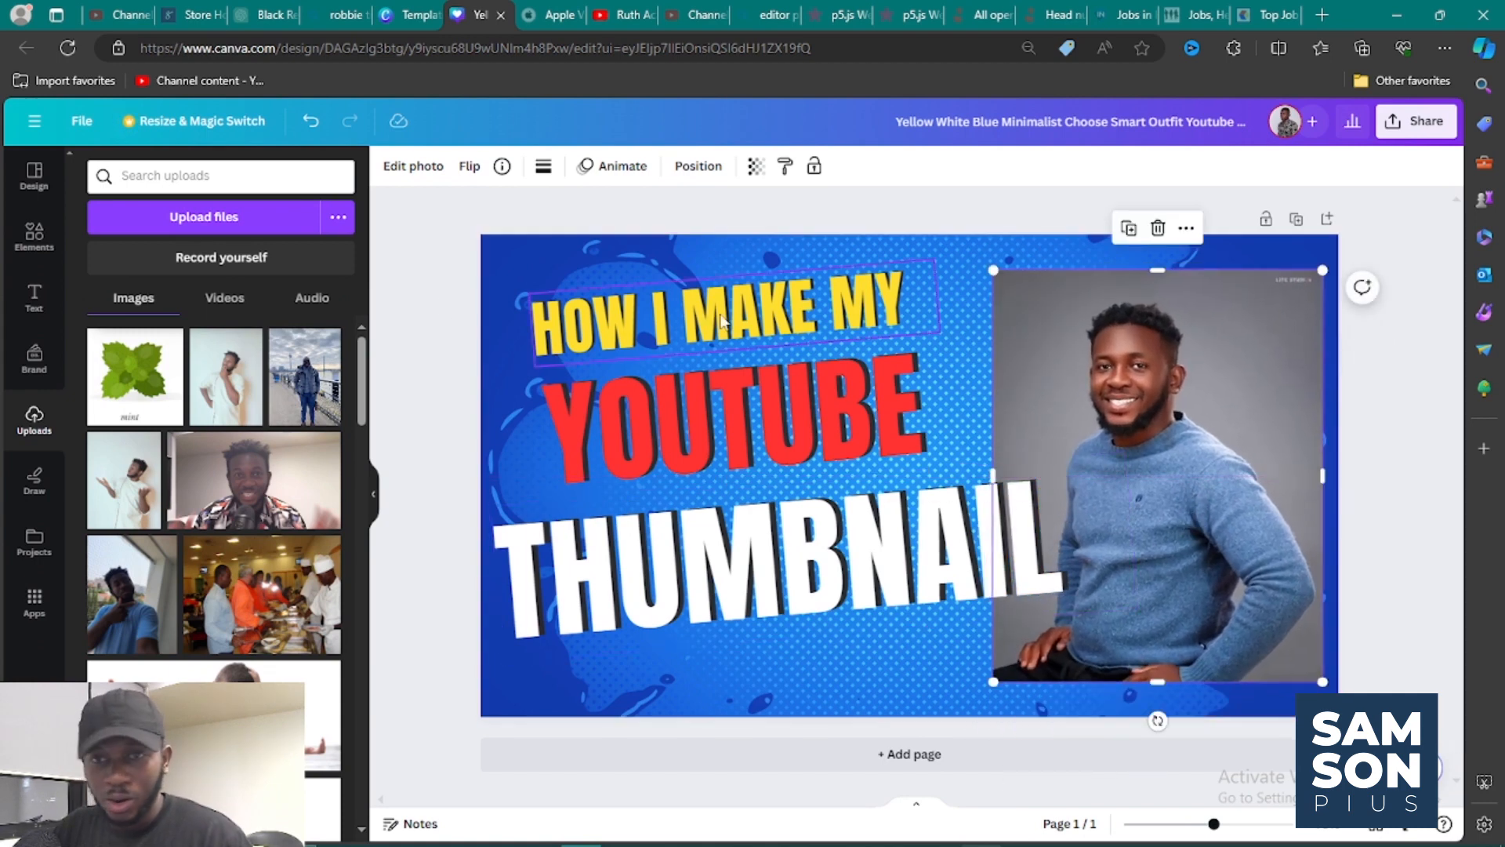
Remove the blue-sweater portrait's background and enlarge the cutout to fill the page's right side, with its lower body running past the bottom edge.
{"action": "left_click", "coordinate": [402, 174]}
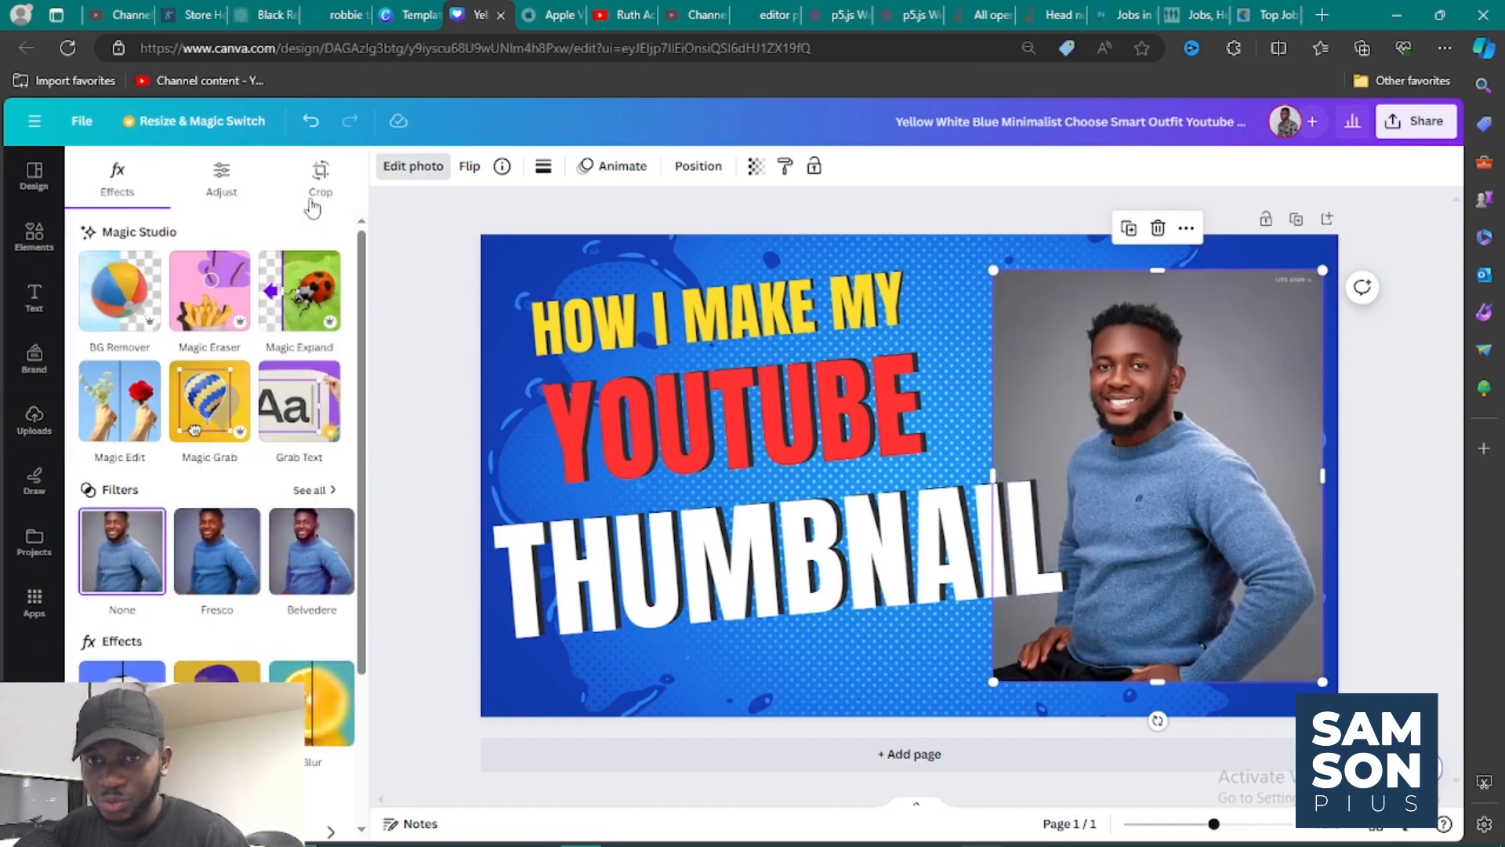
{"action": "left_click", "coordinate": [131, 292]}
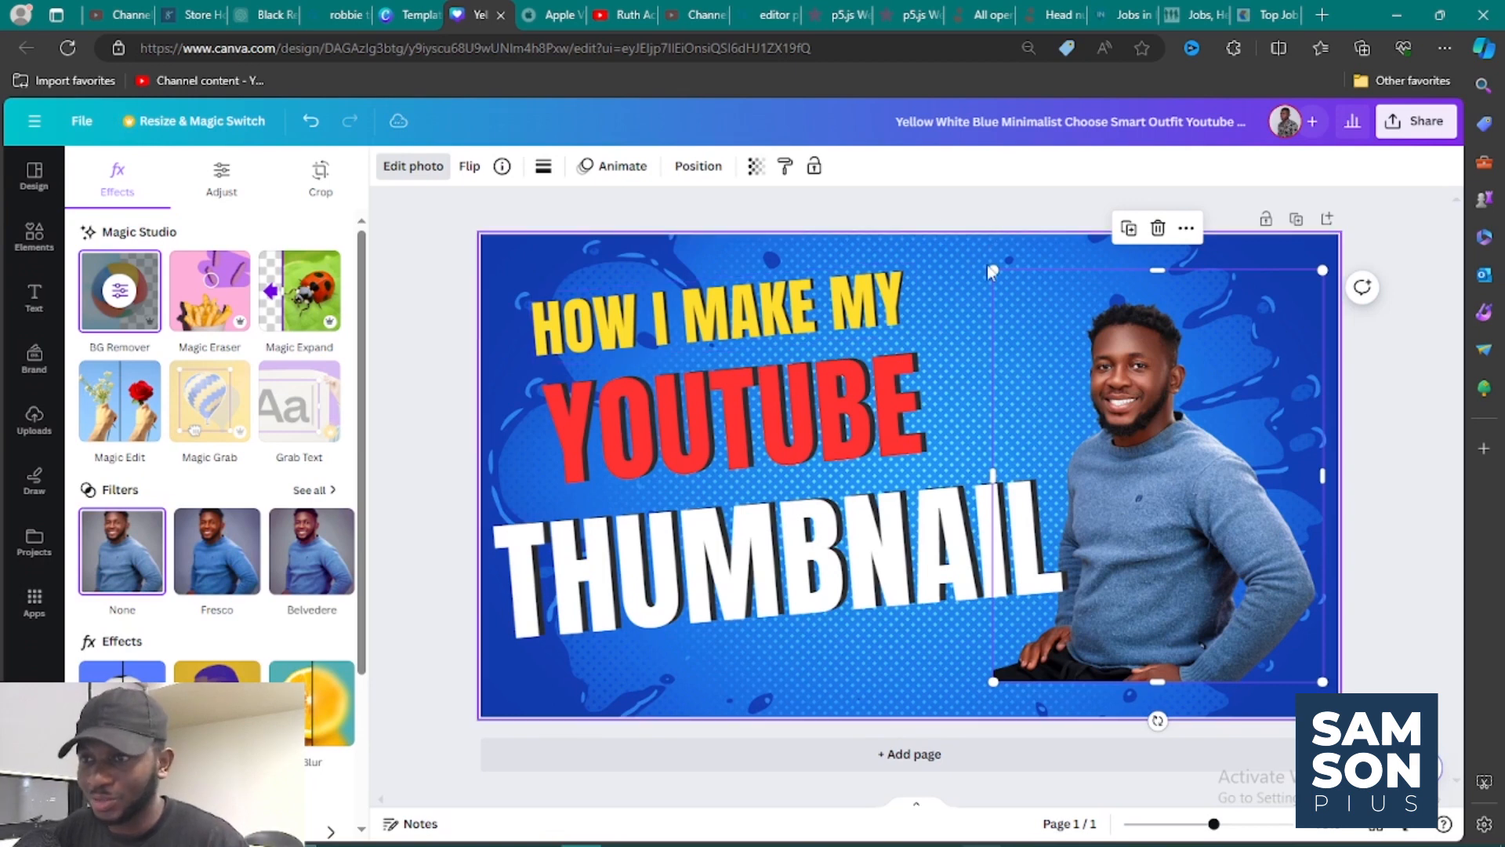
{"action": "left_click_drag", "start_coordinate": [993, 271], "coordinate": [892, 204]}
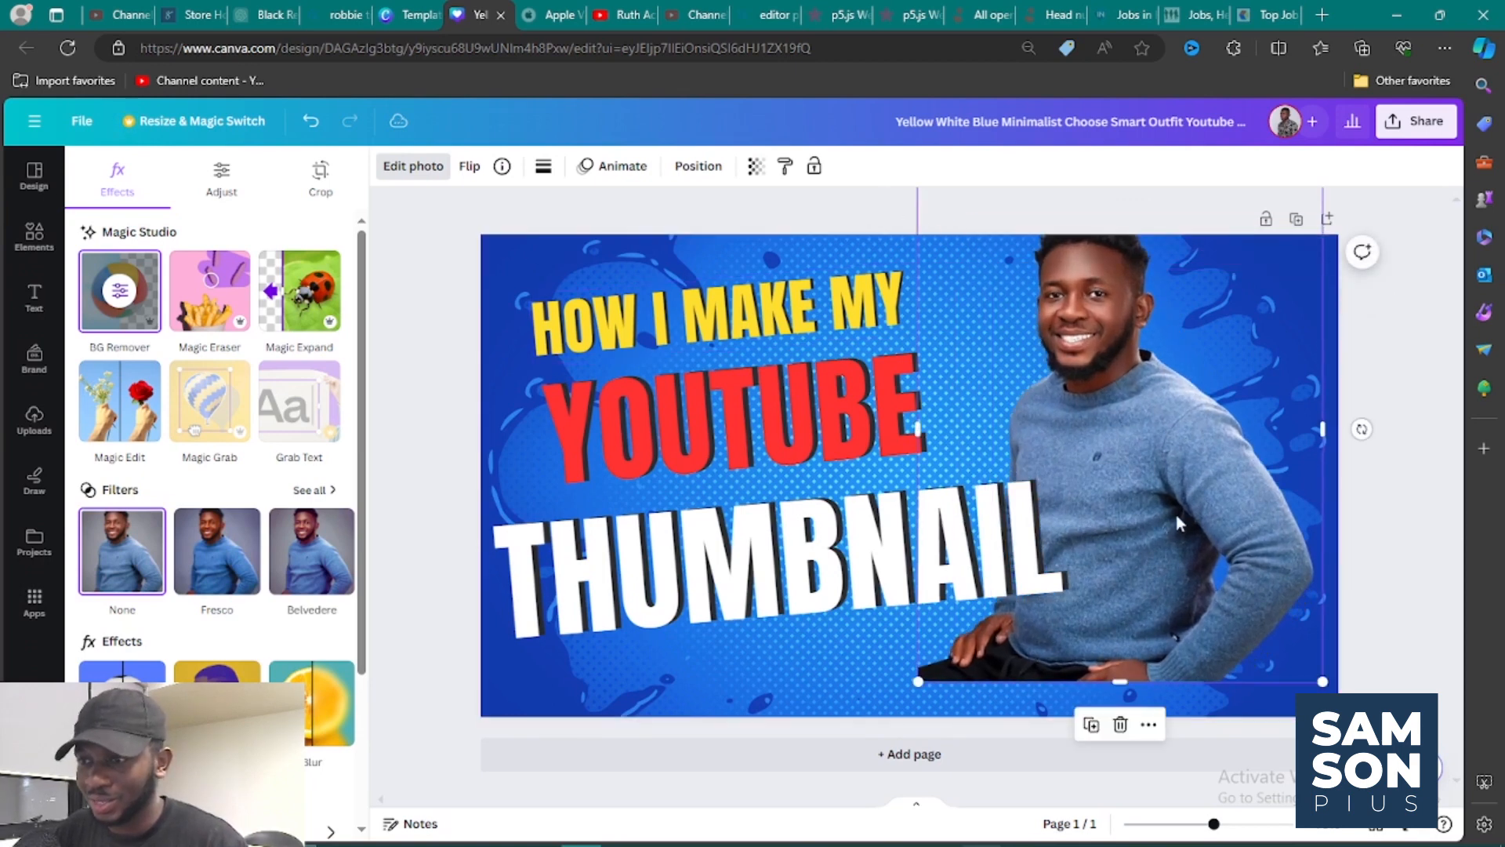
{"action": "left_click_drag", "start_coordinate": [1323, 682], "coordinate": [1360, 741]}
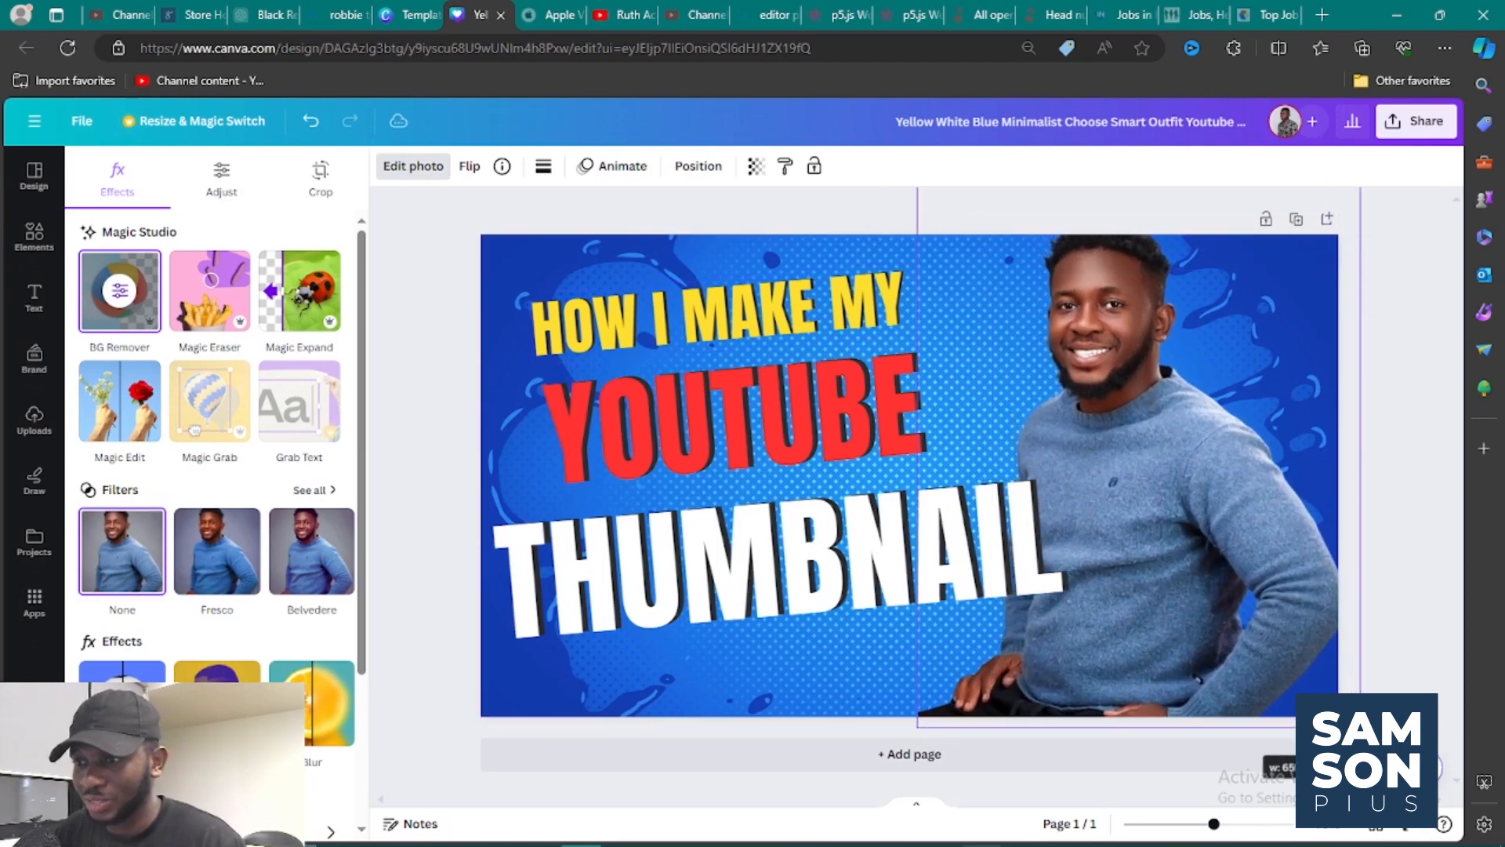
{"action": "left_click_drag", "start_coordinate": [1219, 496], "coordinate": [1247, 510]}
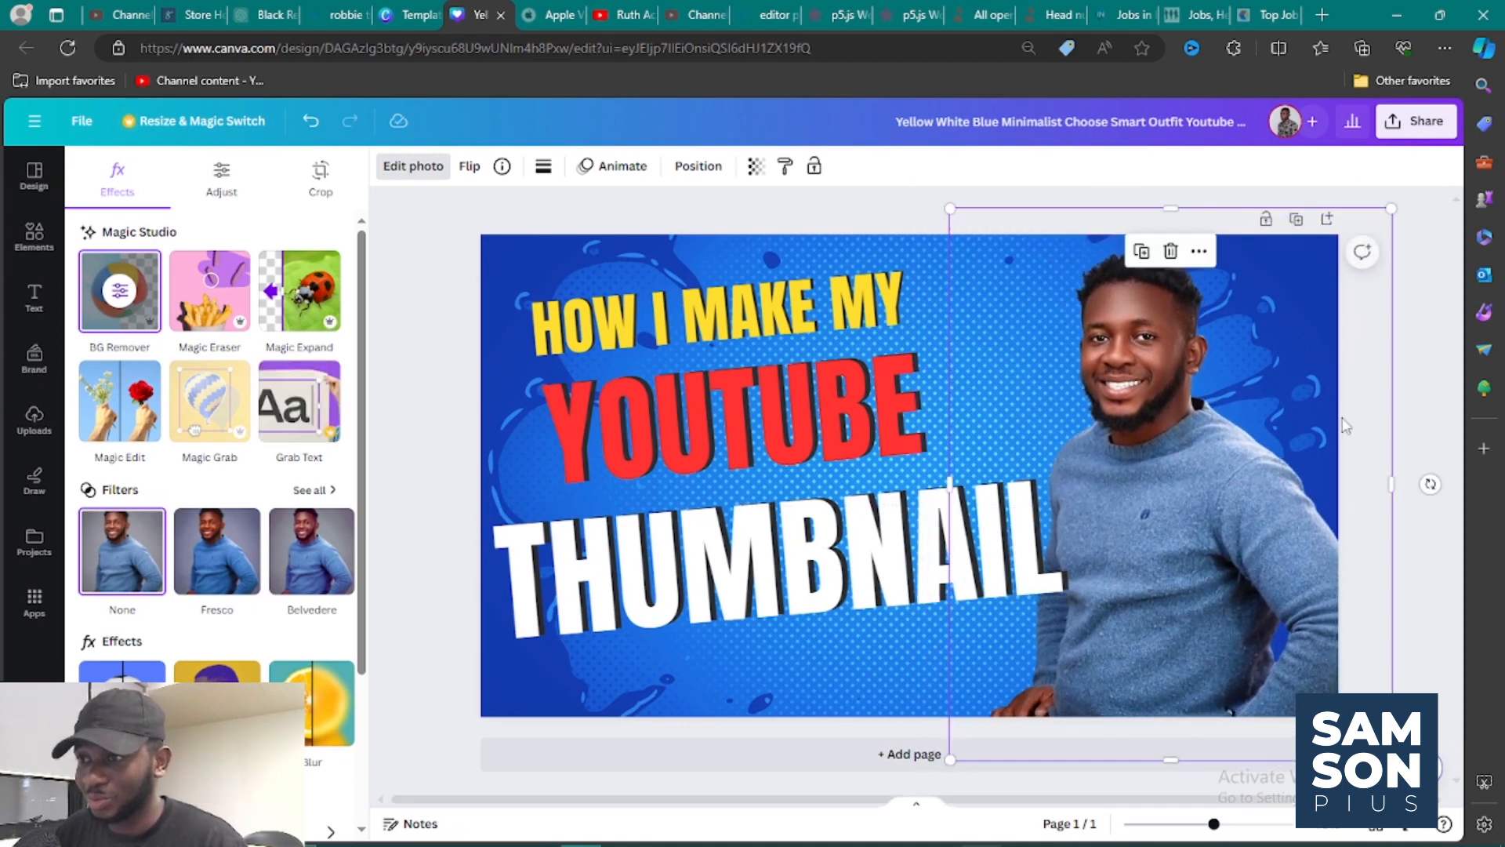
{"action": "left_click", "coordinate": [1422, 396]}
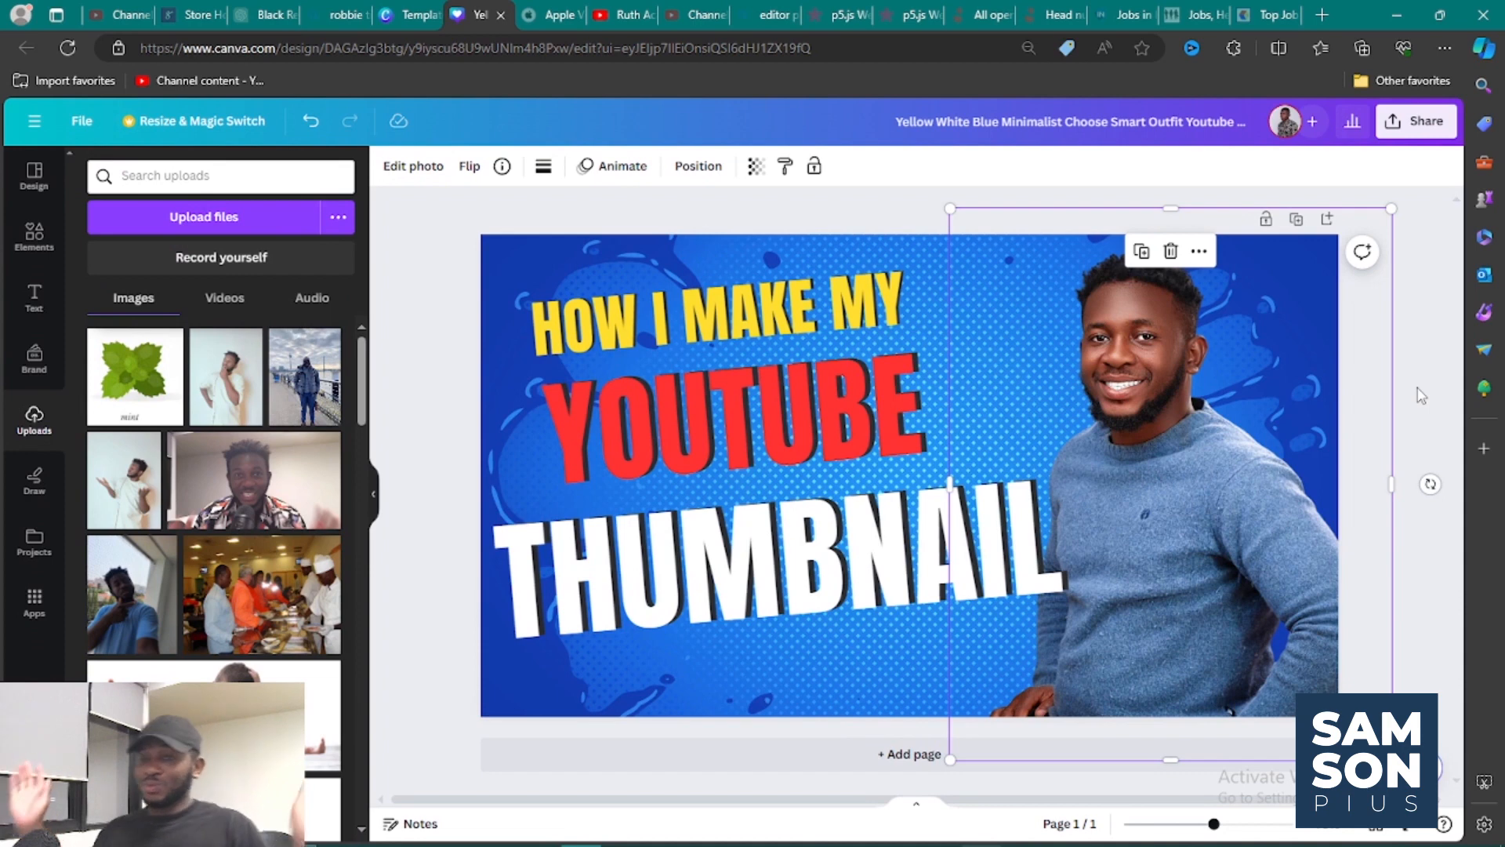
{"action": "left_click", "coordinate": [901, 208]}
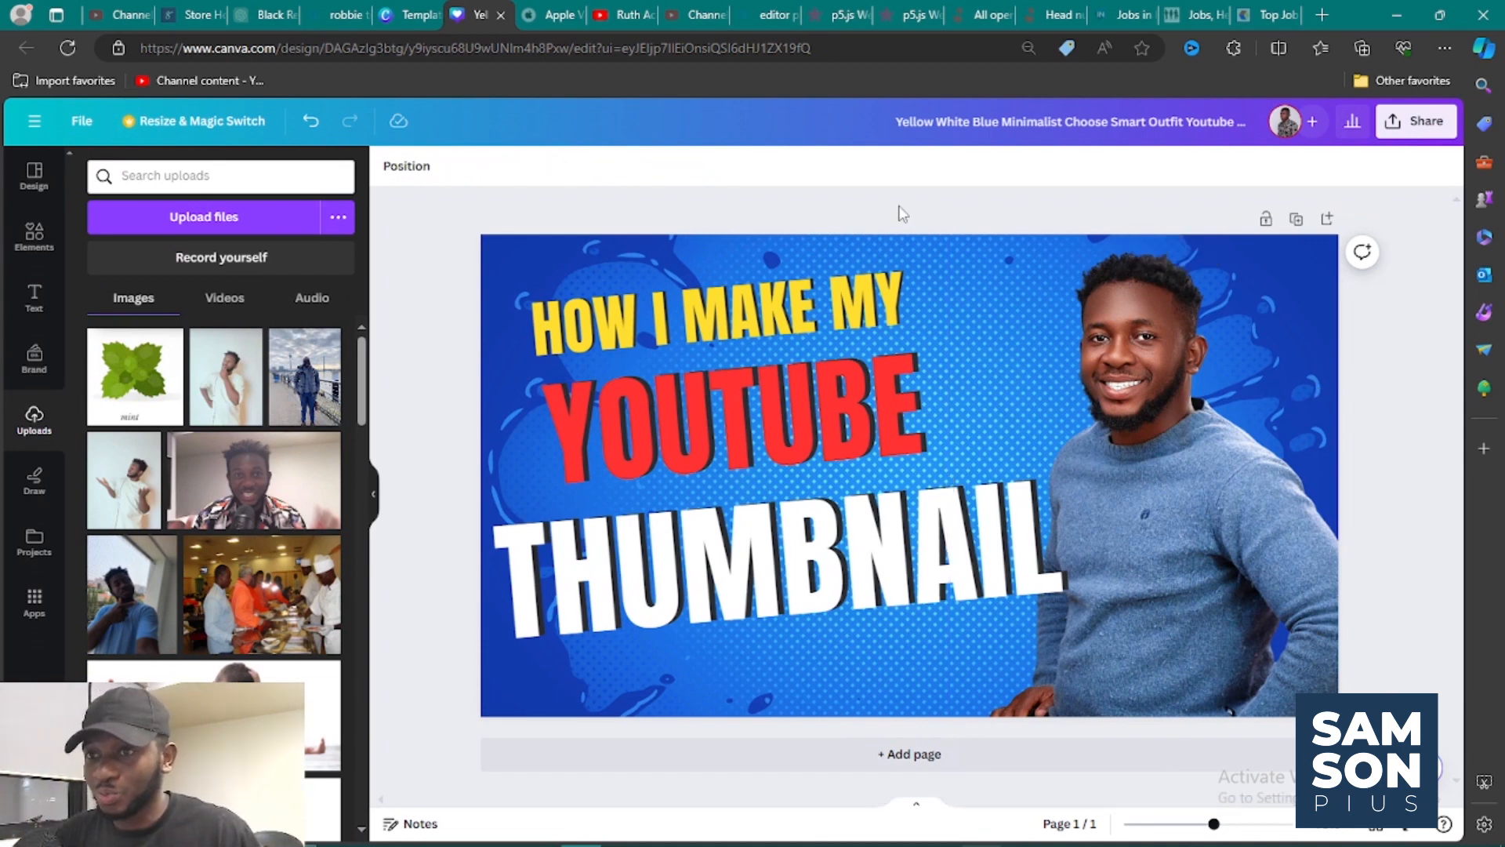
Move "HOW I MAKE MY", "YOUTUBE" and "THUMBNAIL" together slightly down the page.
{"action": "left_click", "coordinate": [874, 384]}
{"action": "left_click", "coordinate": [882, 300]}
{"action": "left_click", "coordinate": [862, 420]}
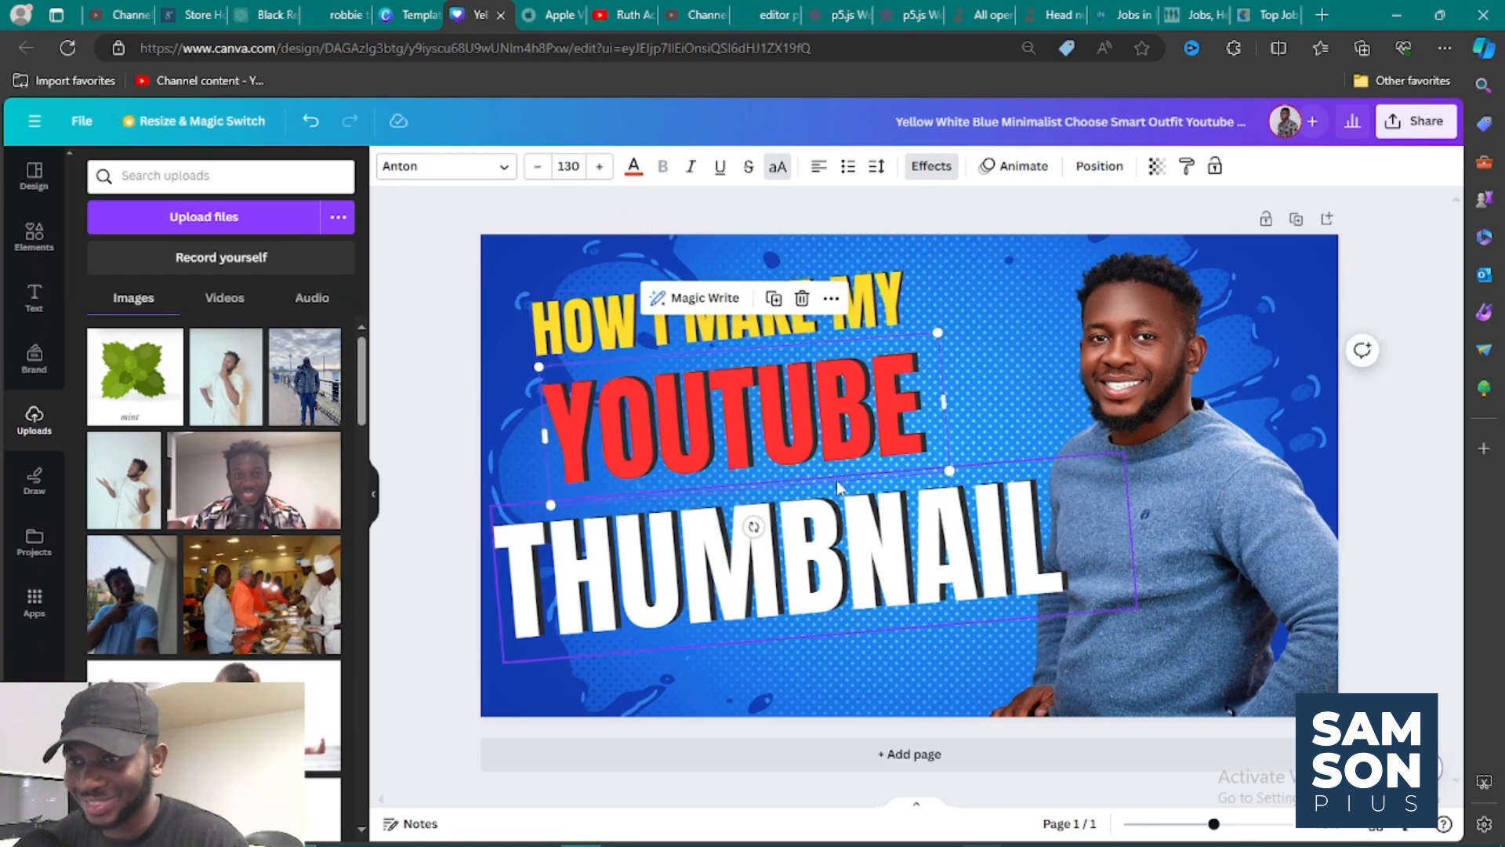
{"action": "left_click", "coordinate": [833, 518]}
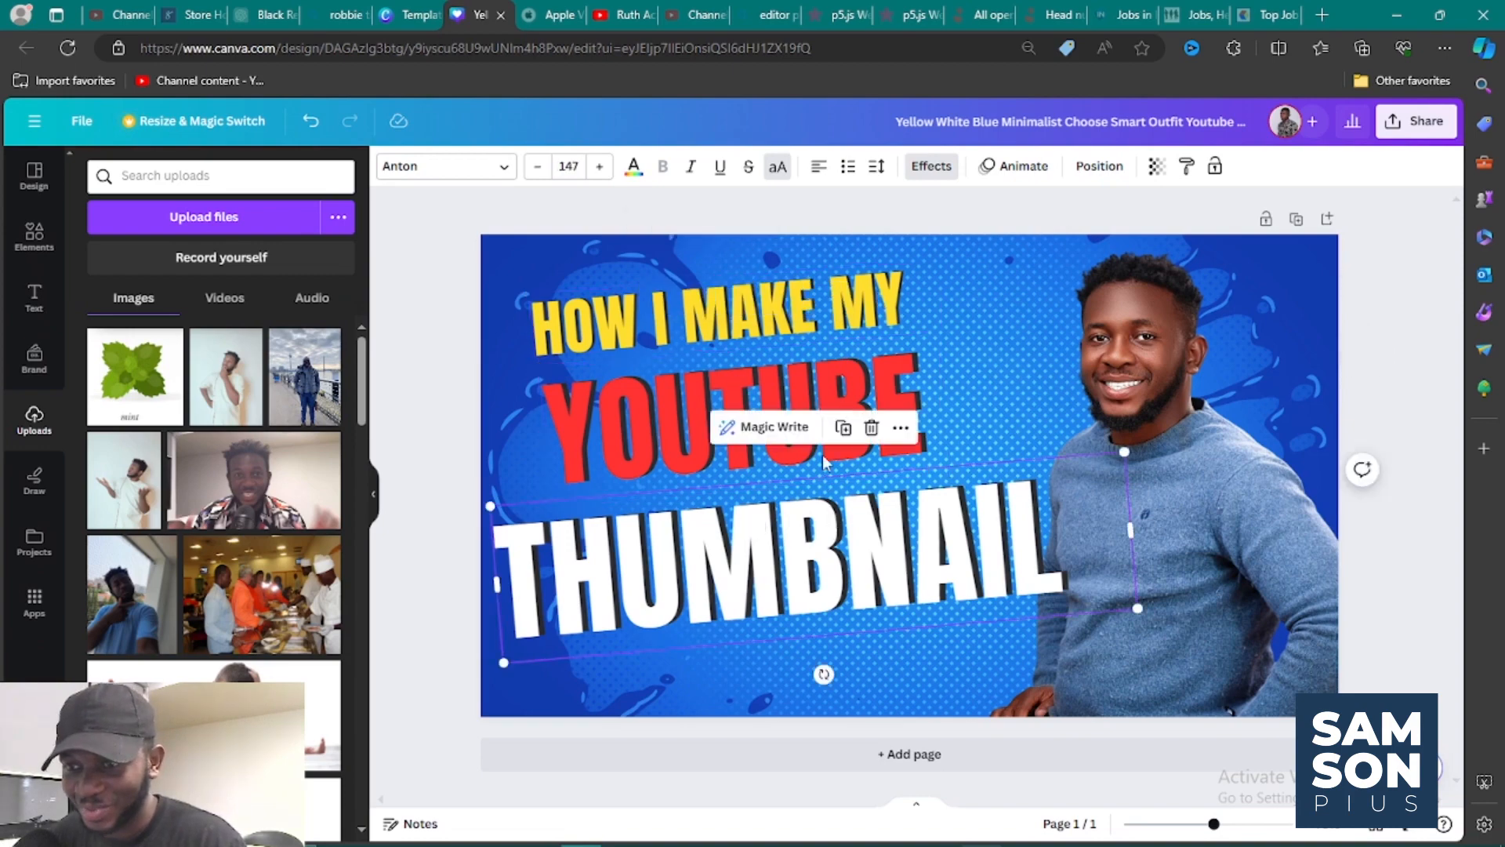
{"action": "left_click", "coordinate": [767, 395], "text": "shift"}
{"action": "left_click", "coordinate": [743, 308], "text": "shift"}
{"action": "left_click_drag", "start_coordinate": [744, 304], "coordinate": [745, 324]}
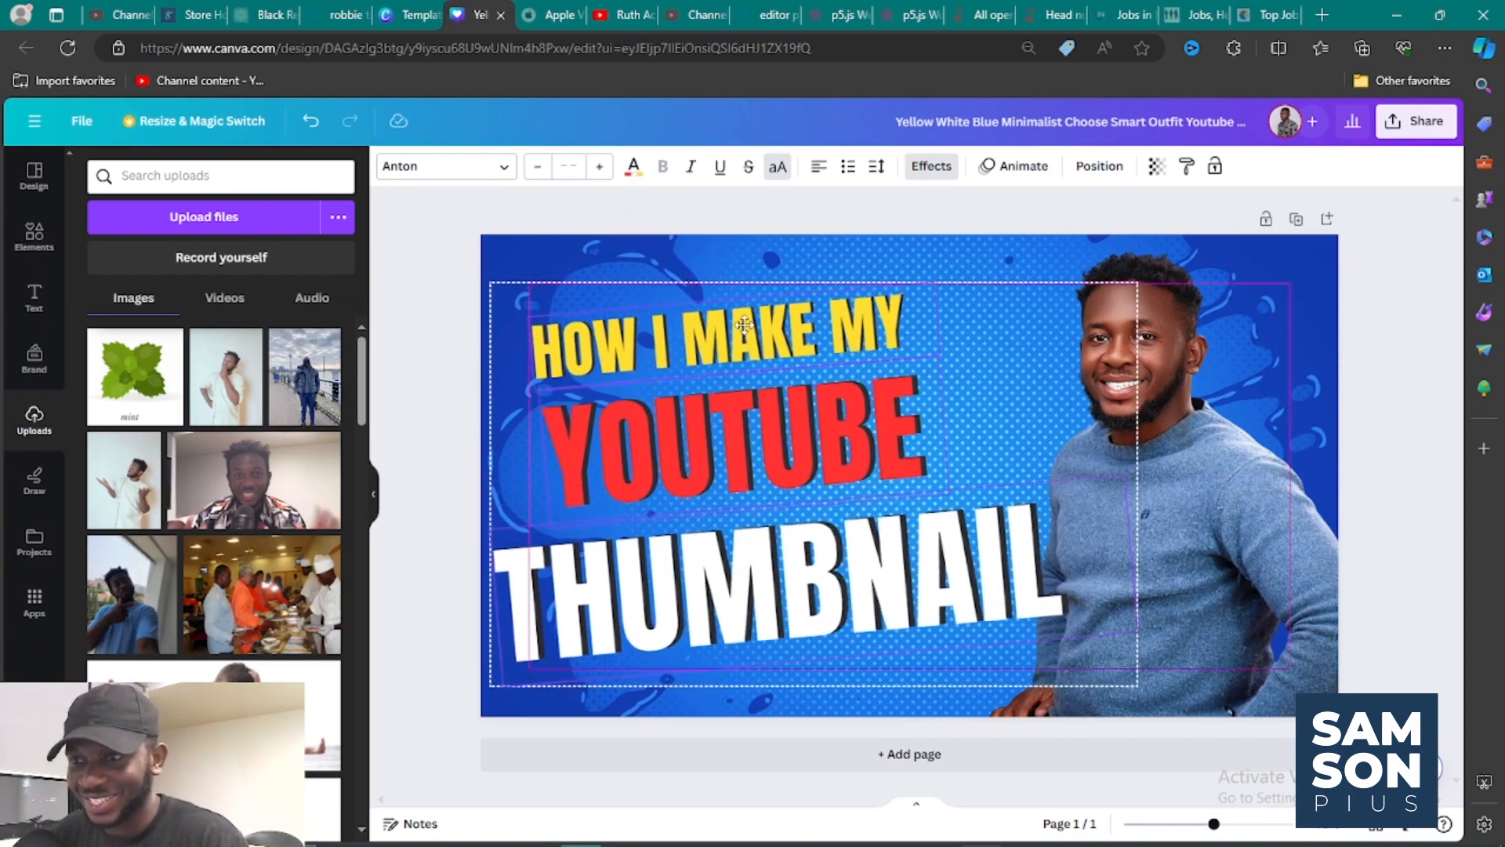
Nudge the cutout of the man in the blue sweater slightly to the right, away from "THUMBNAIL".
{"action": "left_click", "coordinate": [1209, 440]}
{"action": "left_click_drag", "start_coordinate": [1209, 440], "coordinate": [1217, 444]}
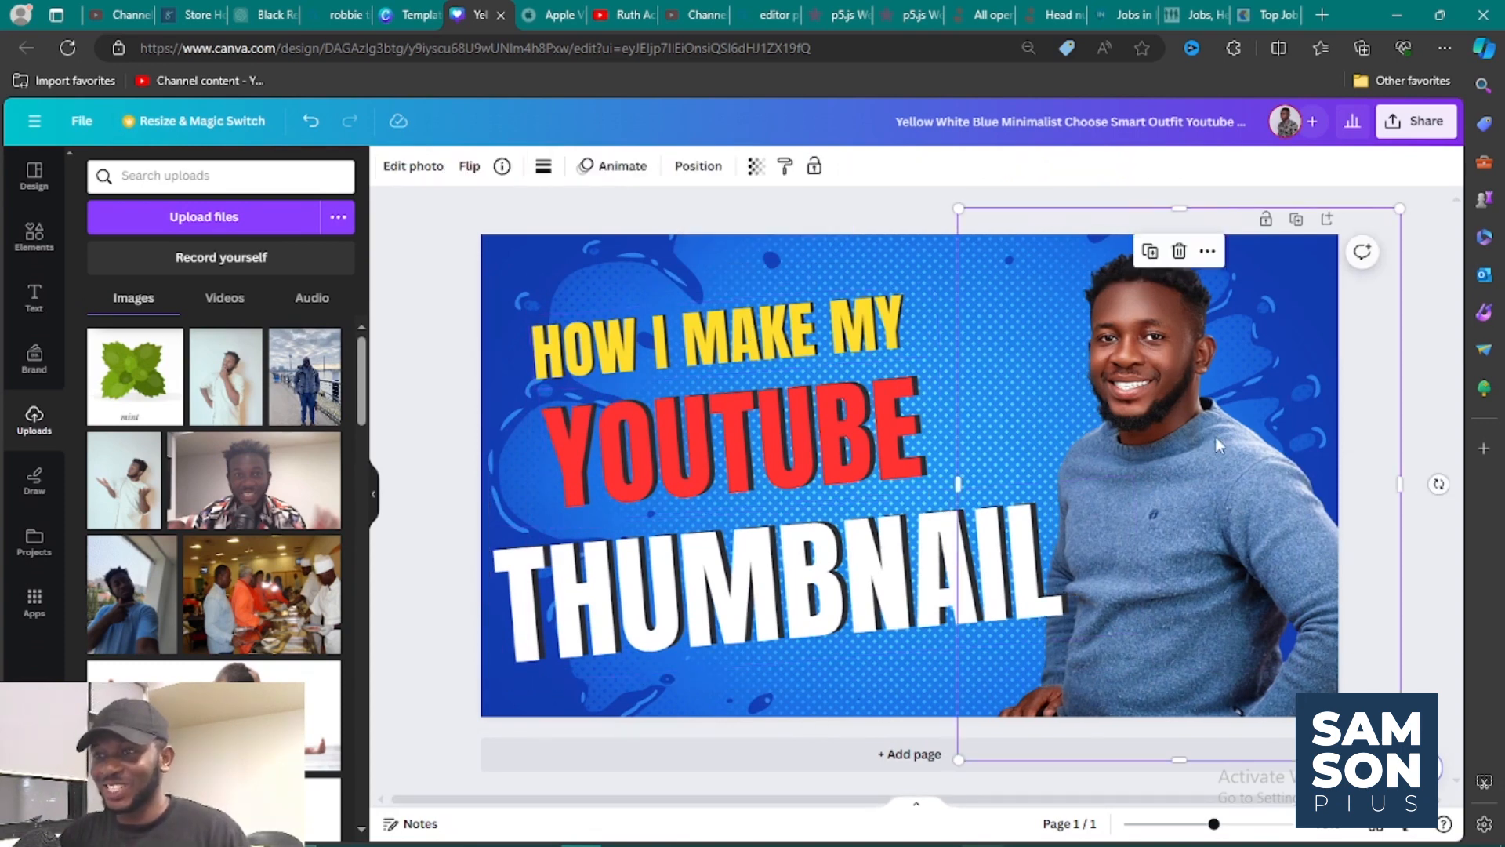
{"action": "left_click", "coordinate": [1435, 390]}
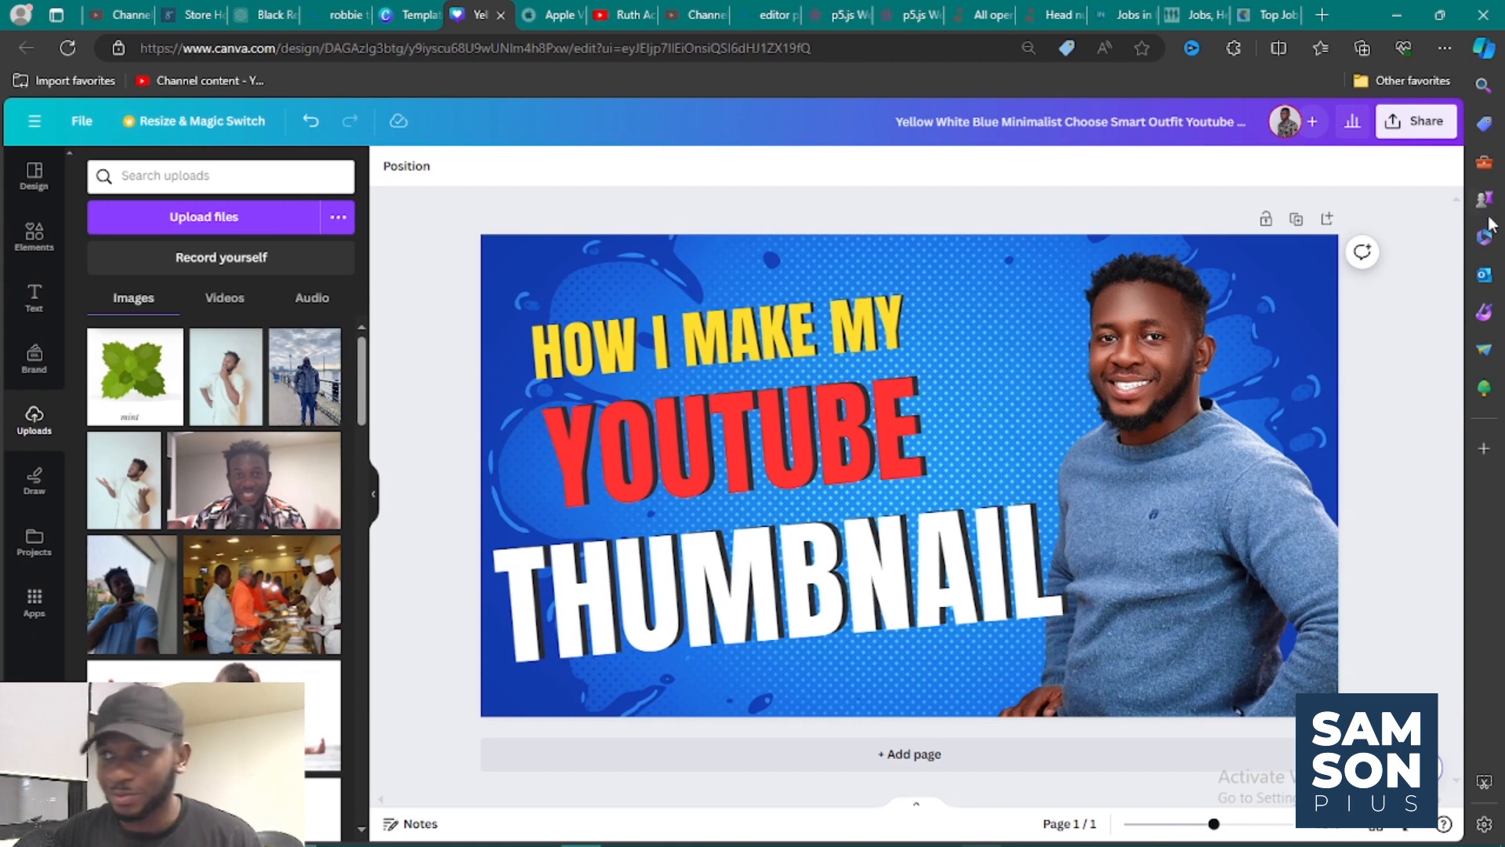
Set up the design's download as a PNG at size 1.125 (1,440 × 810 px).
{"action": "left_click", "coordinate": [1426, 121]}
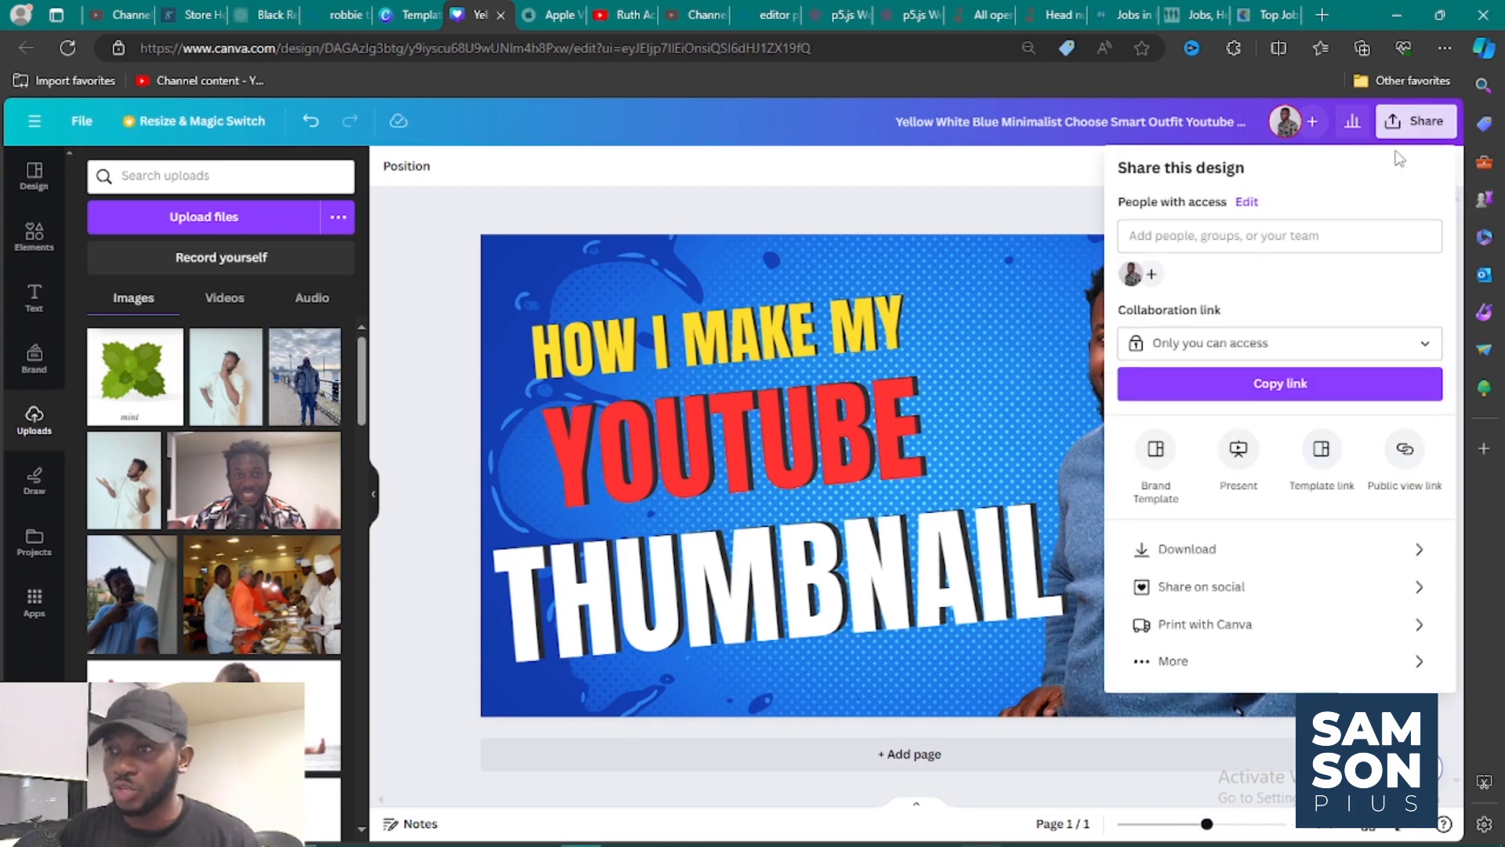
{"action": "left_click", "coordinate": [1314, 553]}
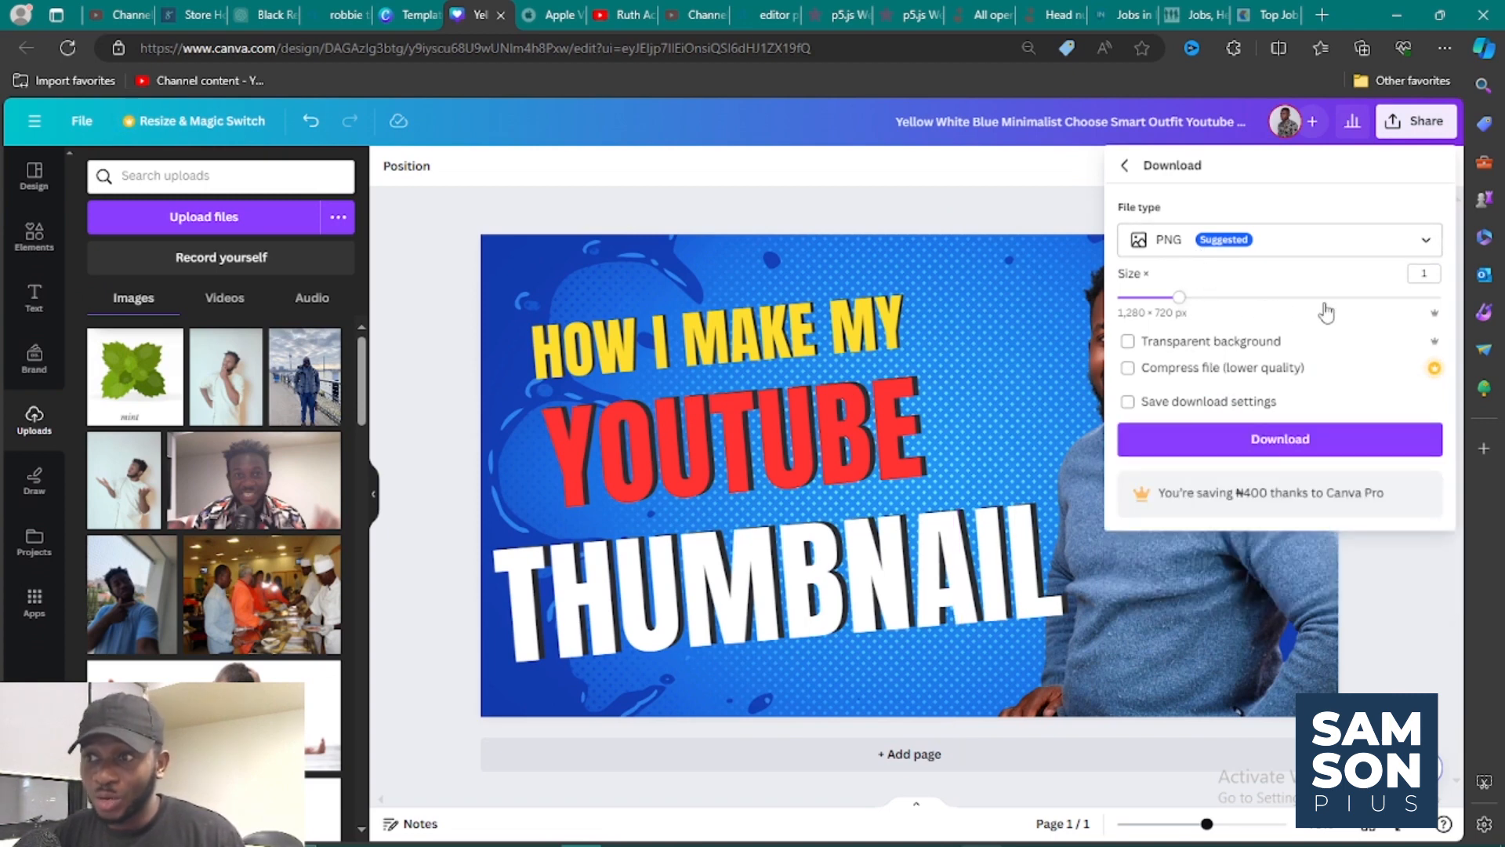
{"action": "left_click", "coordinate": [1213, 302]}
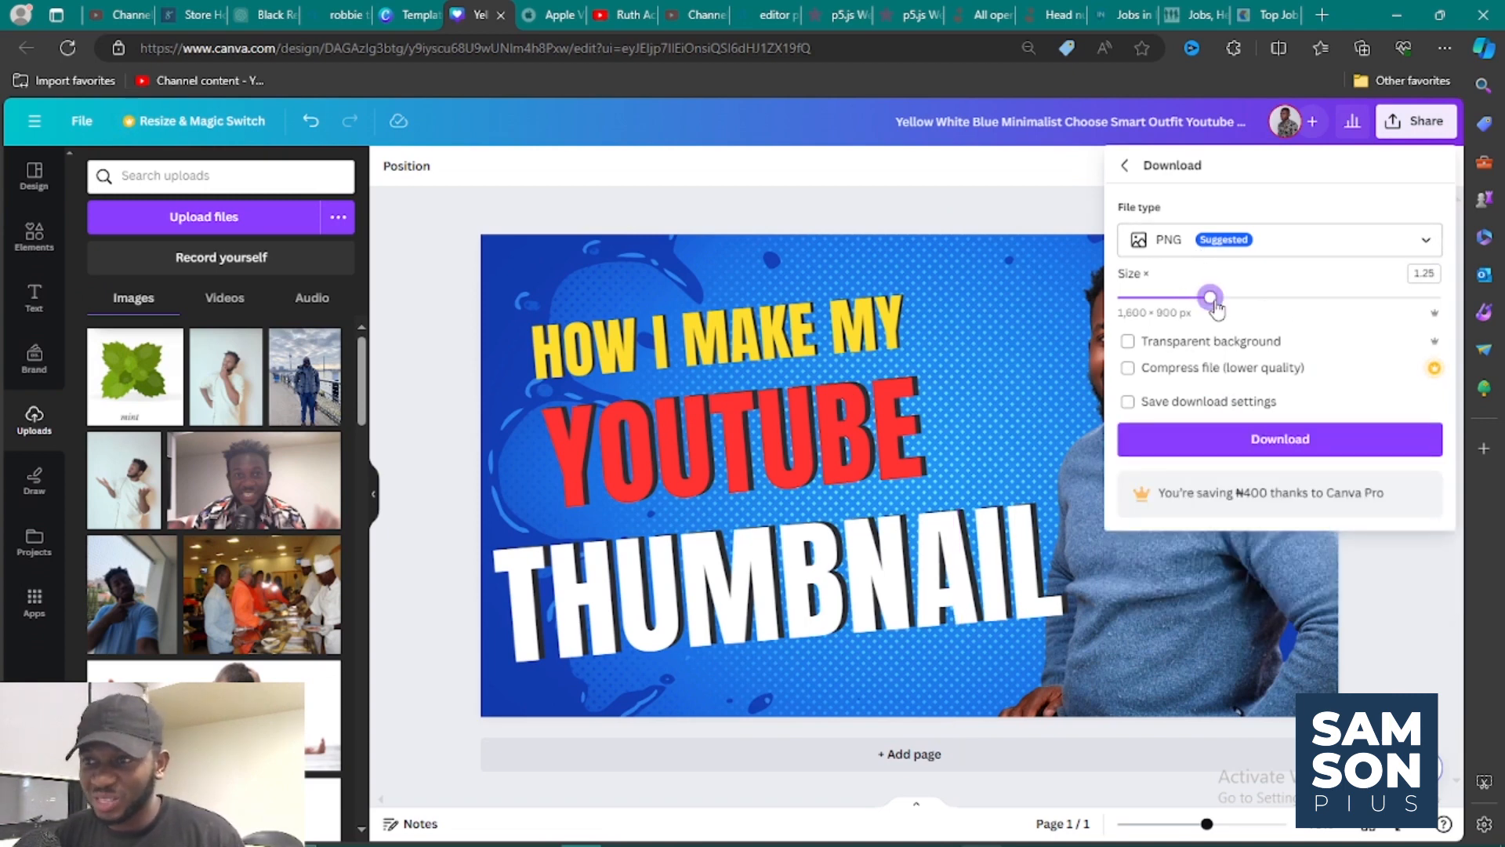
{"action": "left_click_drag", "start_coordinate": [1215, 308], "coordinate": [1193, 306]}
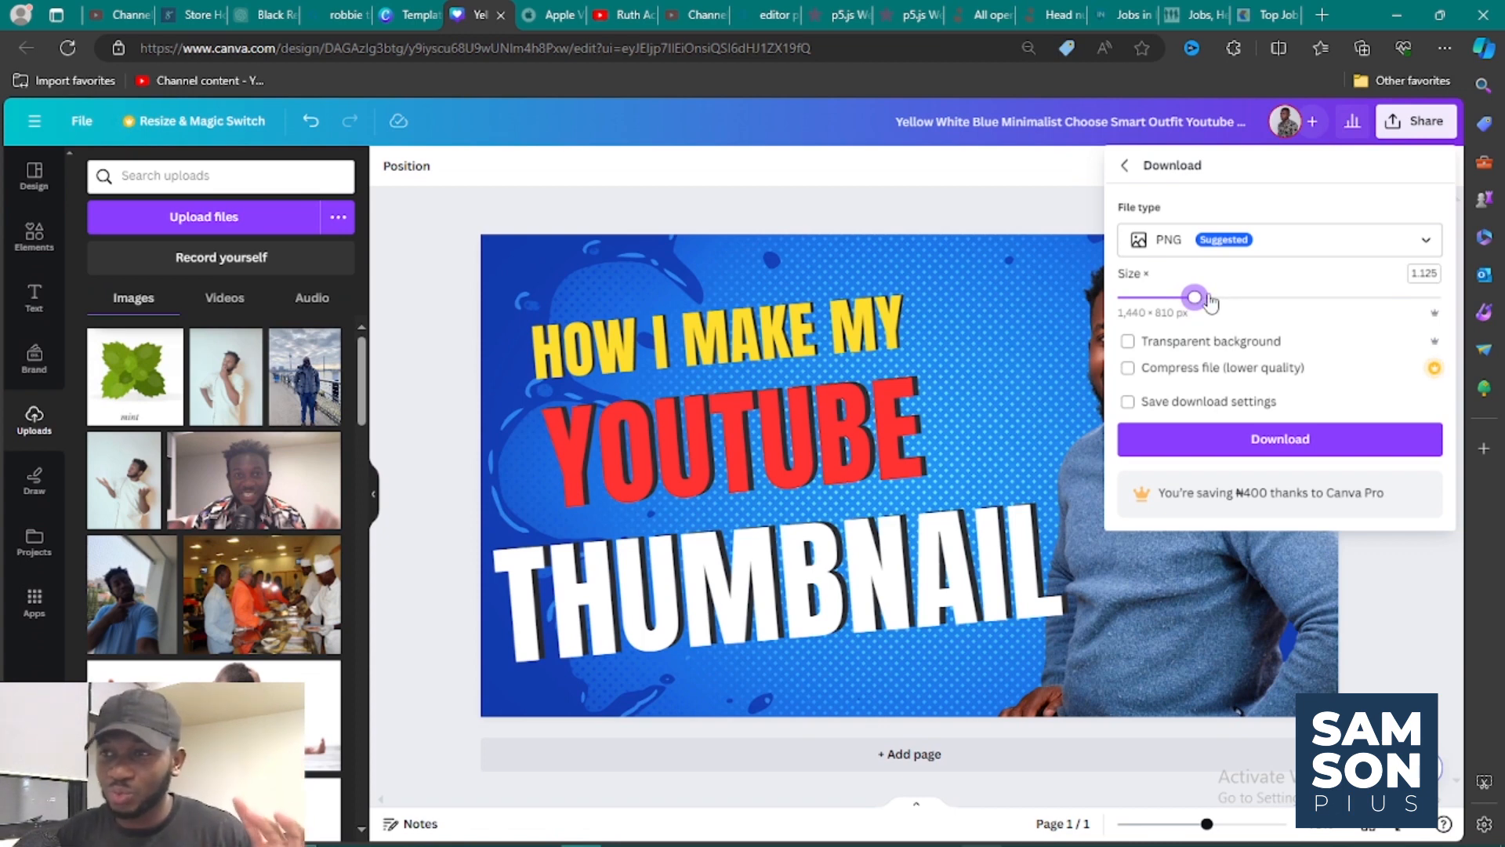
{"action": "left_click", "coordinate": [1177, 245]}
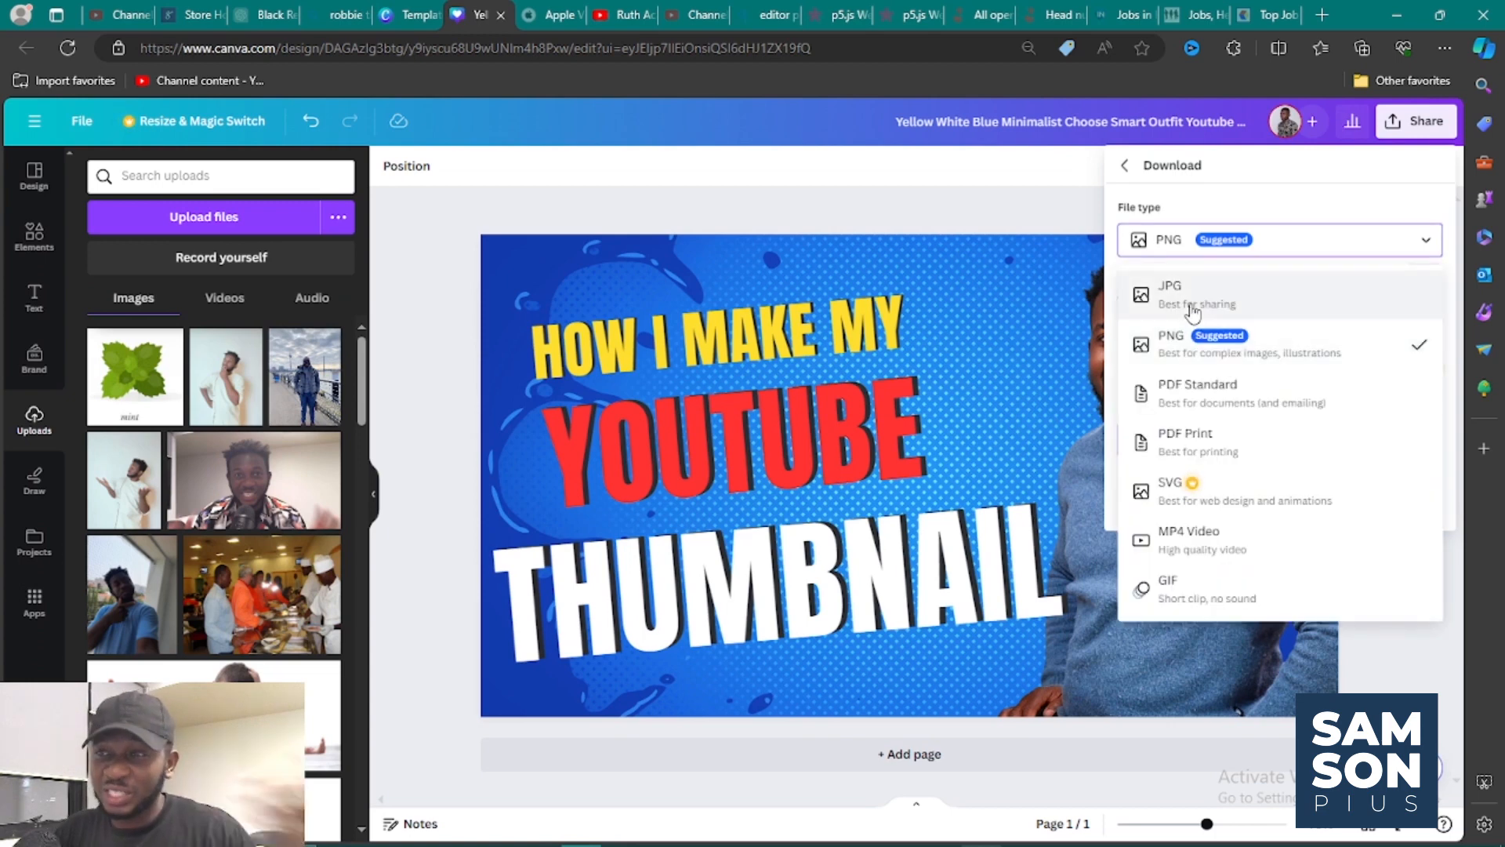
{"action": "left_click", "coordinate": [1216, 248]}
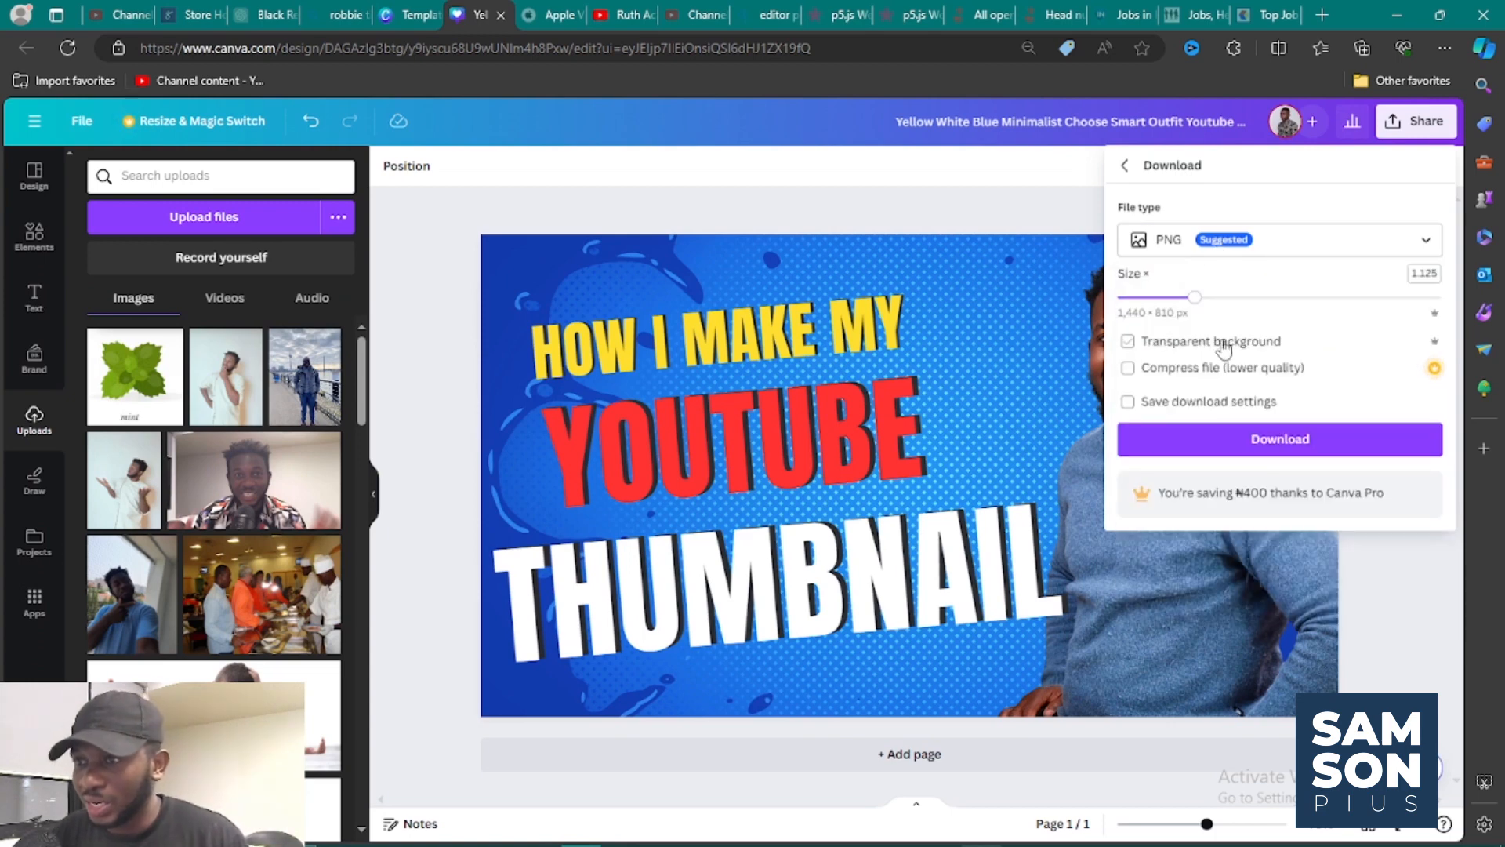
Download the finished thumbnail design as a PNG image with the chosen settings.
{"action": "left_click", "coordinate": [1243, 442]}
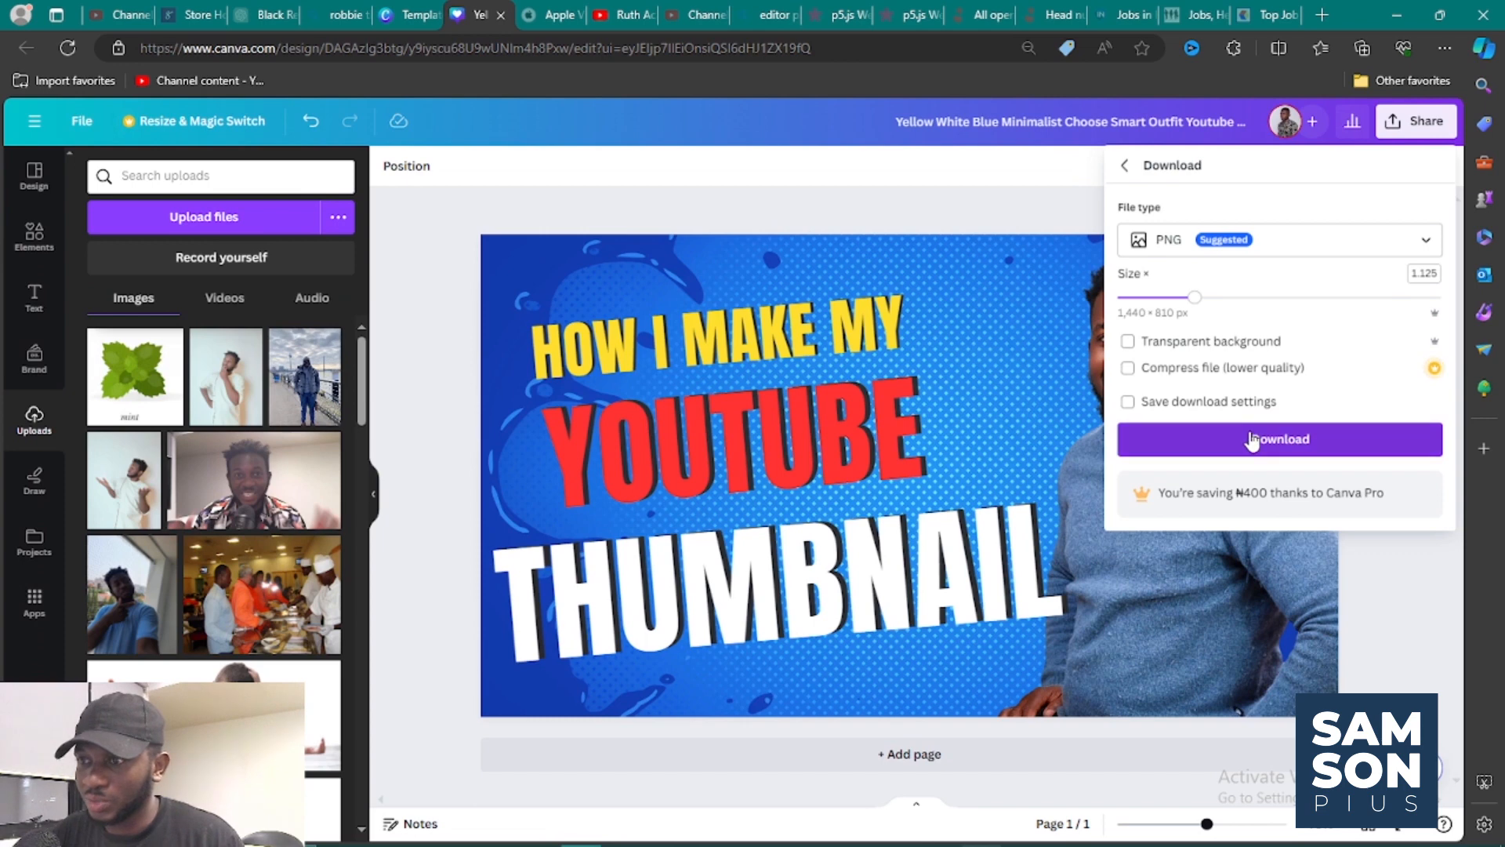
{"action": "left_click", "coordinate": [1251, 442]}
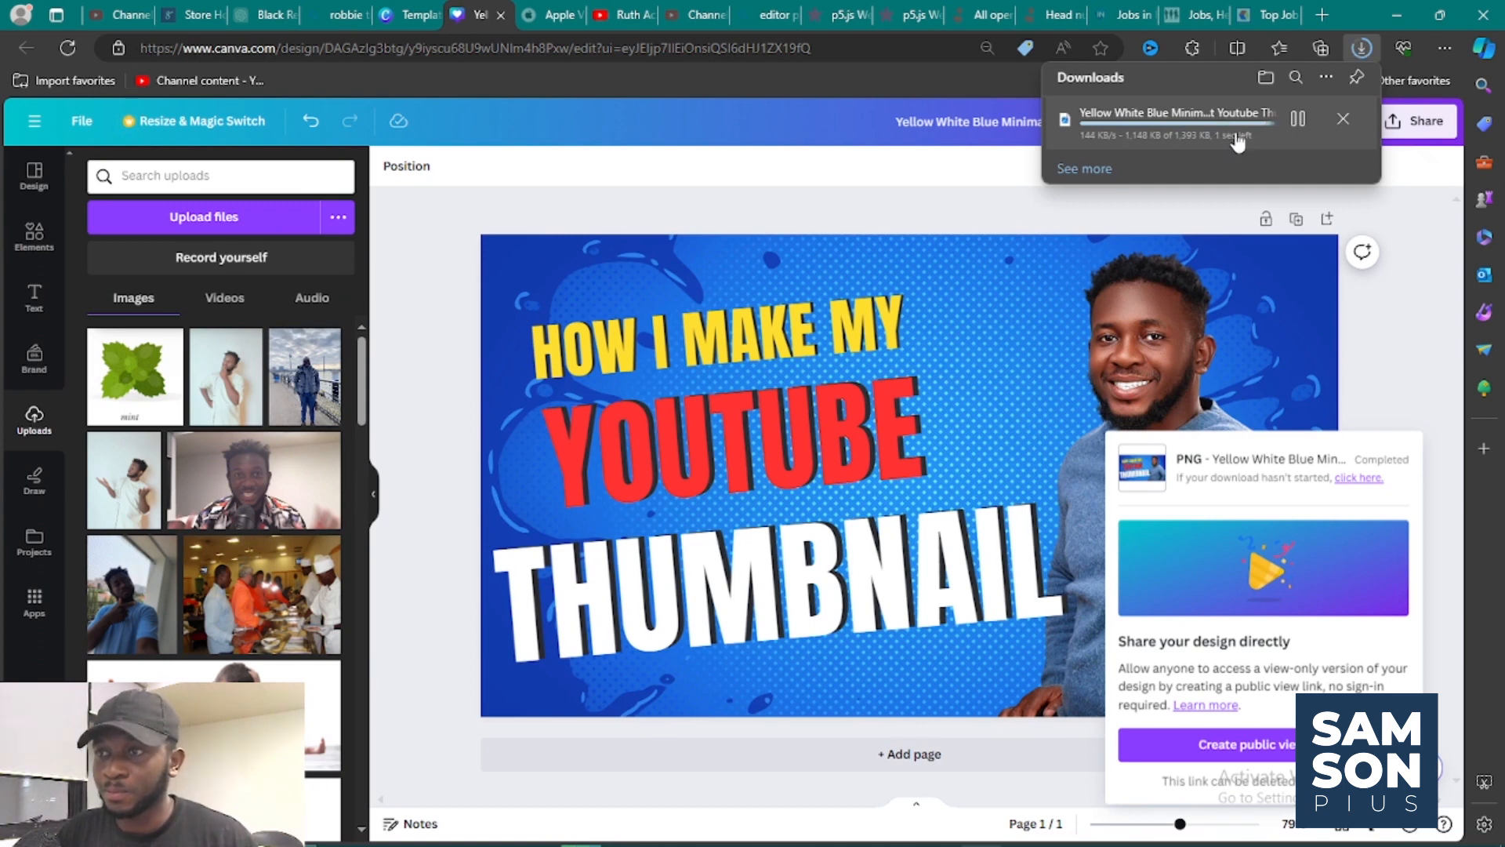
Switch to OBS Studio and enlarge the Video Capture Device 4 webcam source to fill the whole preview canvas.
{"action": "mouse_move", "coordinate": [986, 840]}
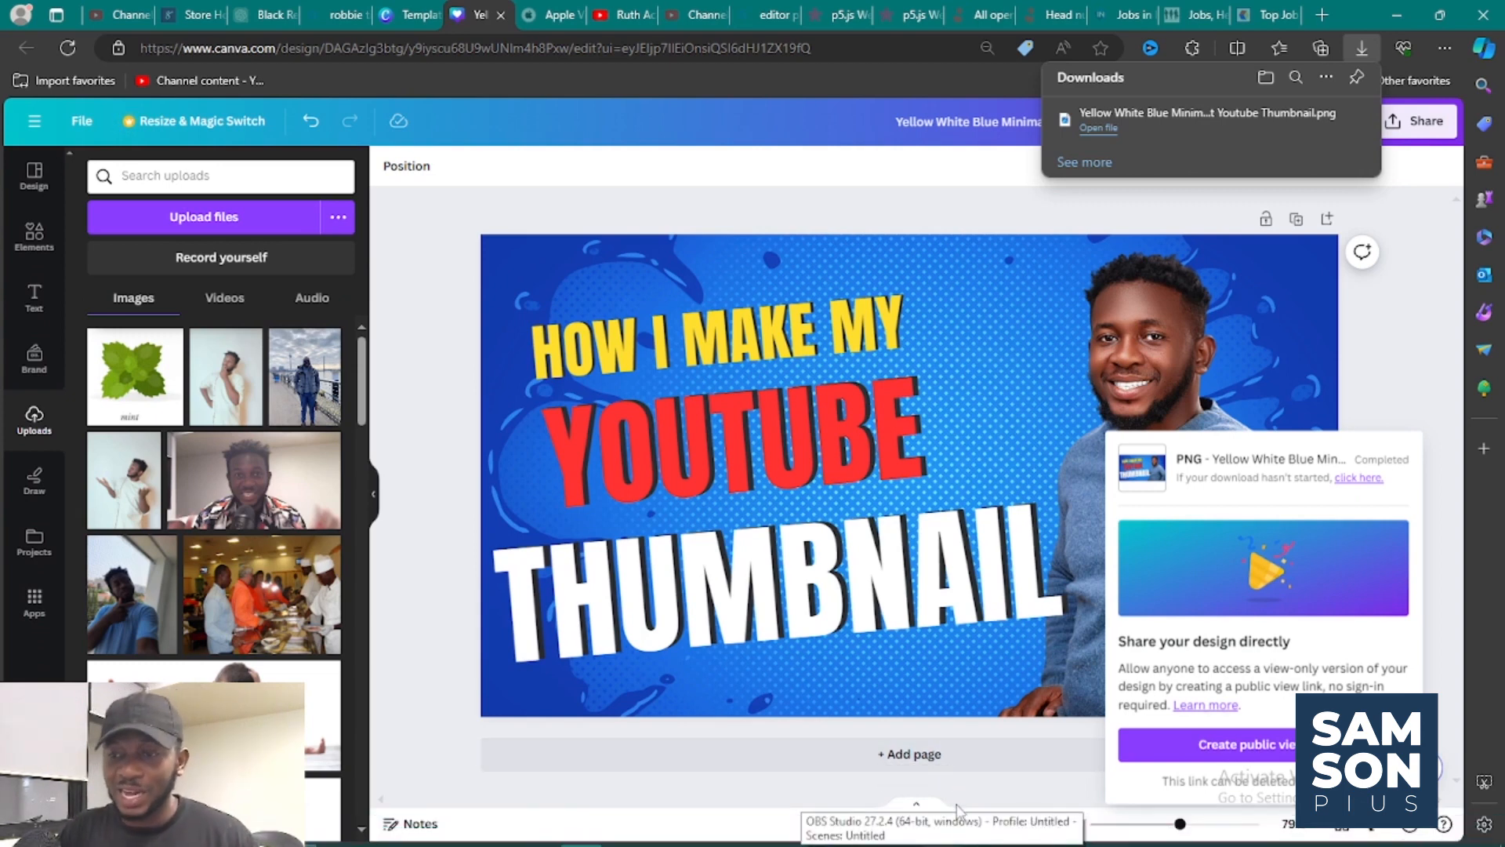
{"action": "left_click", "coordinate": [1014, 795]}
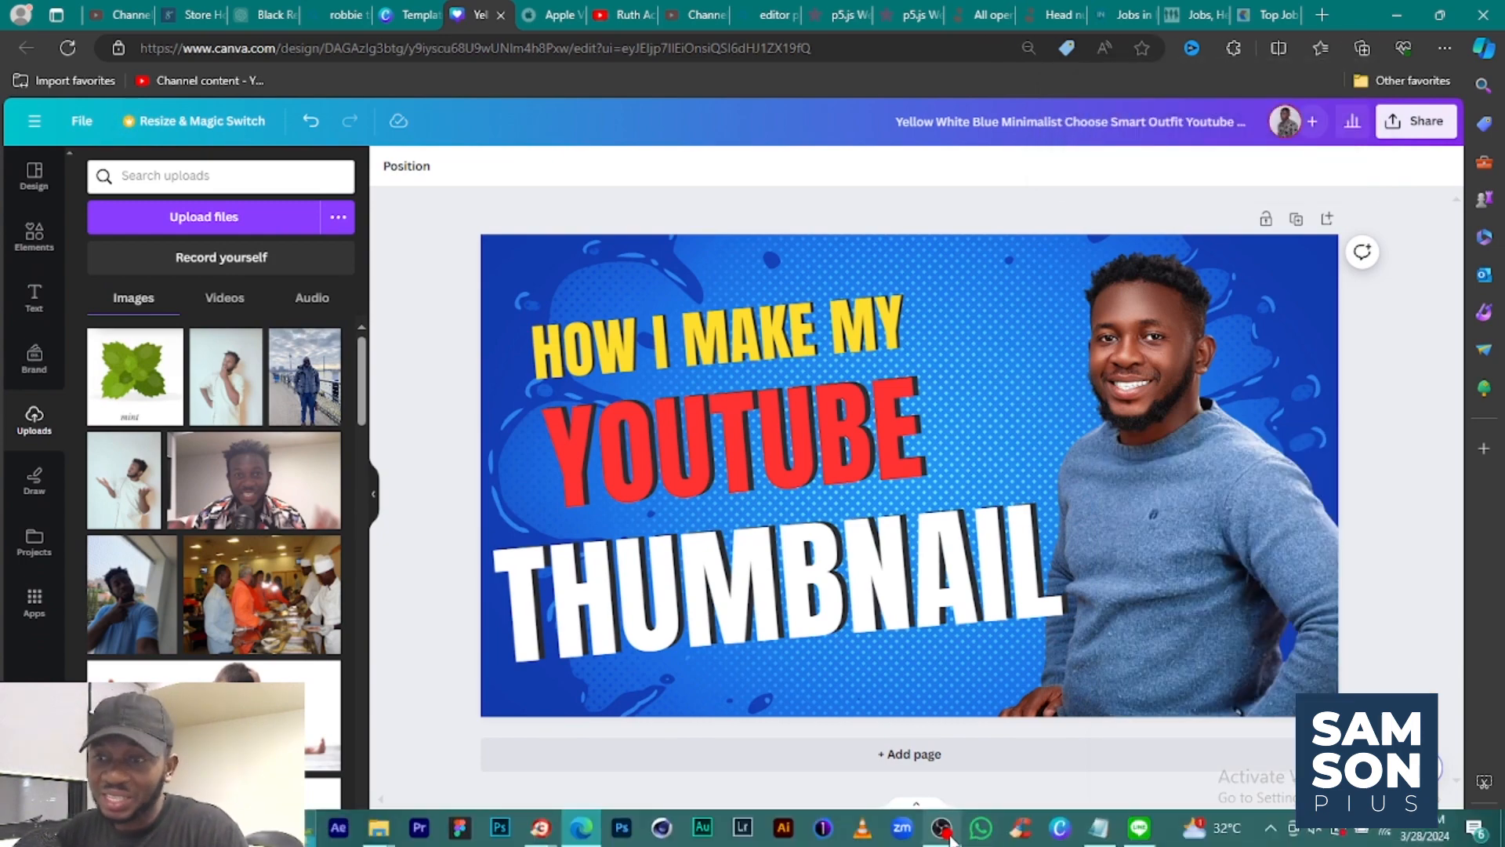
{"action": "left_click", "coordinate": [942, 827]}
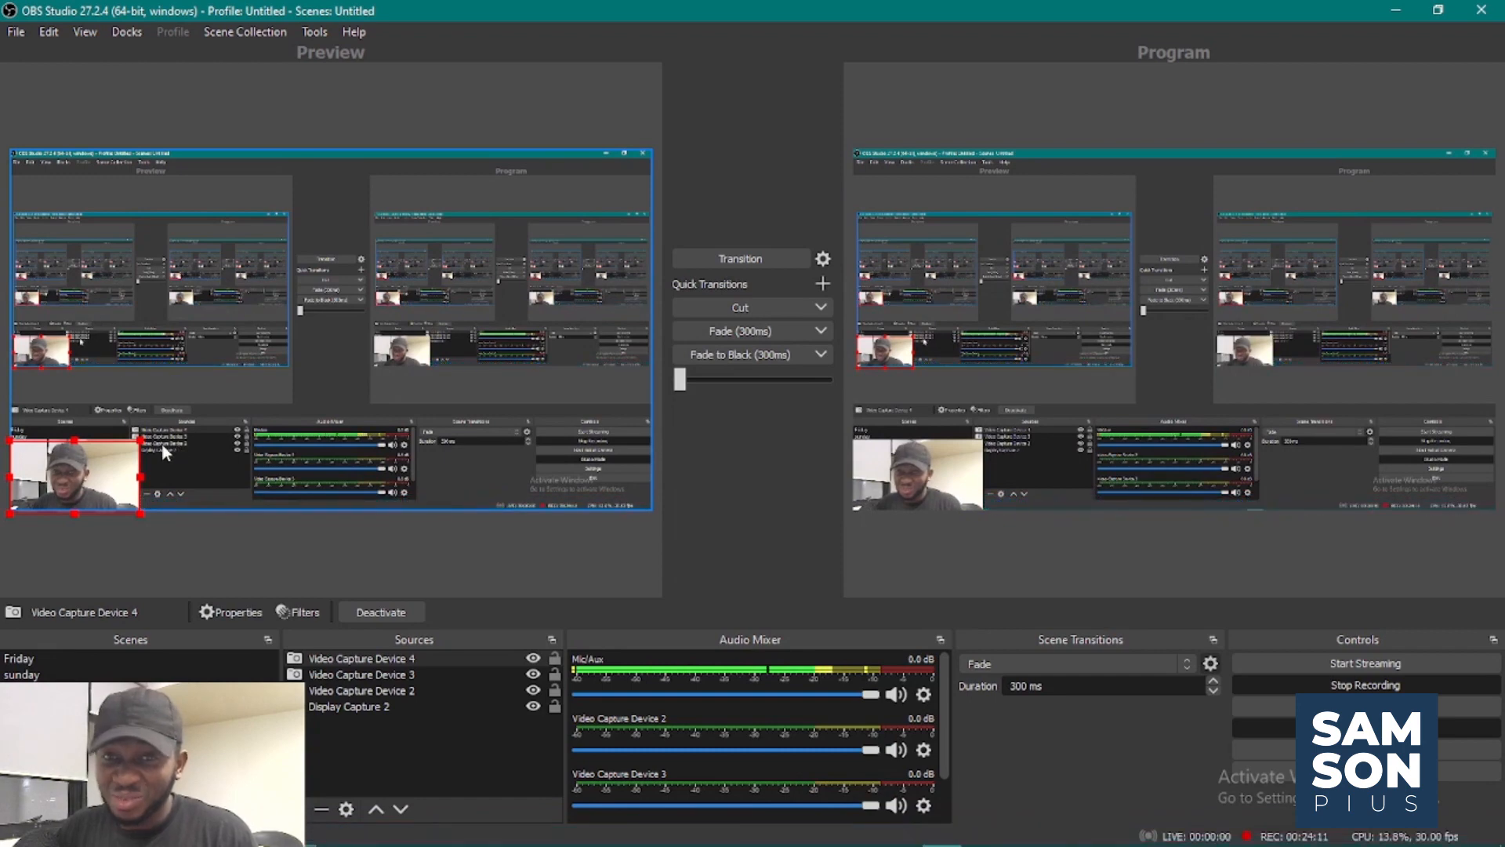
{"action": "left_click_drag", "start_coordinate": [140, 440], "coordinate": [664, 167]}
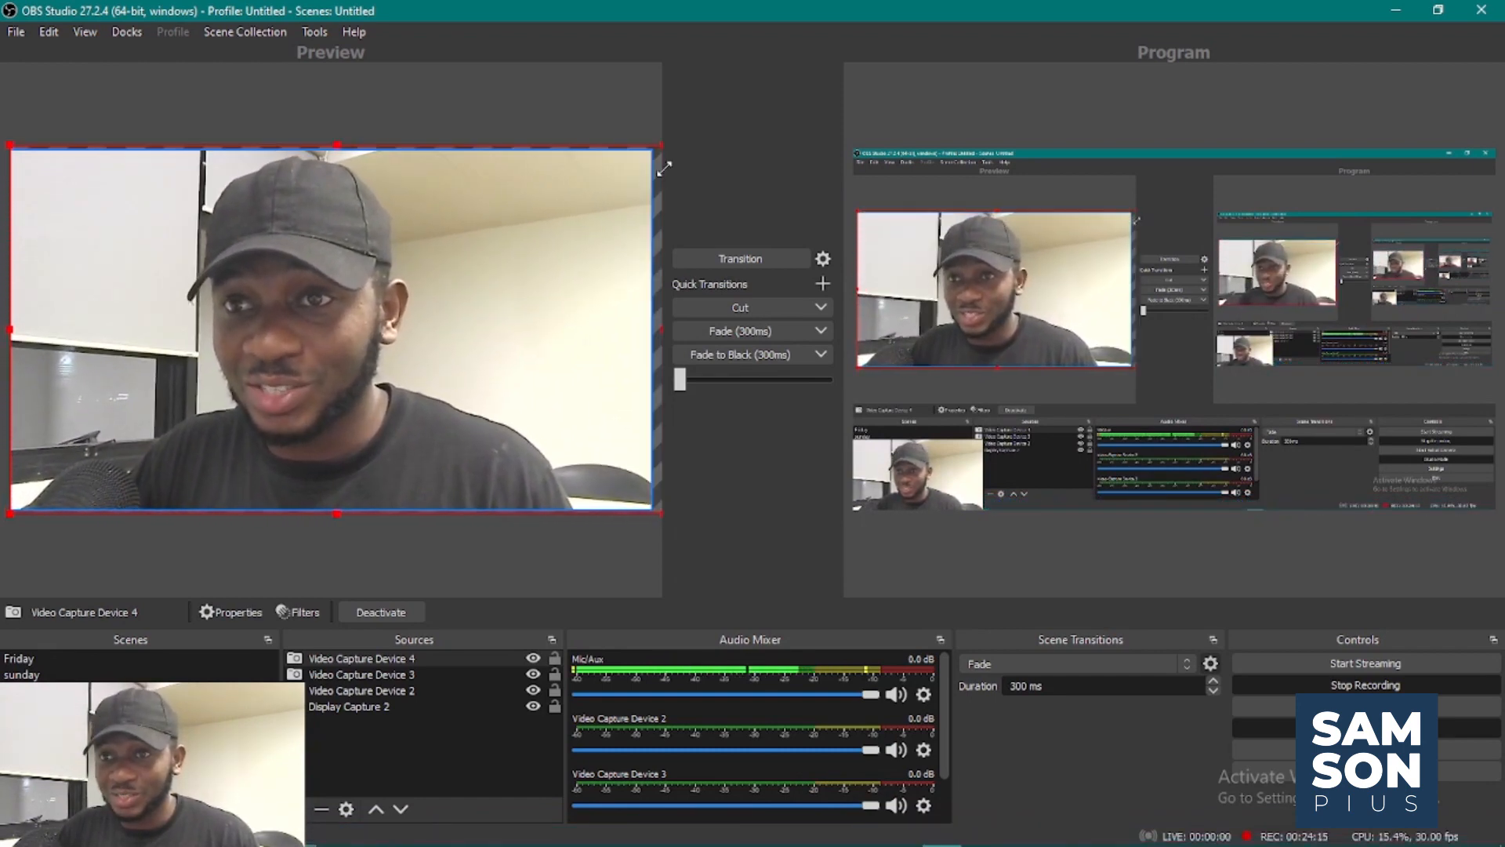